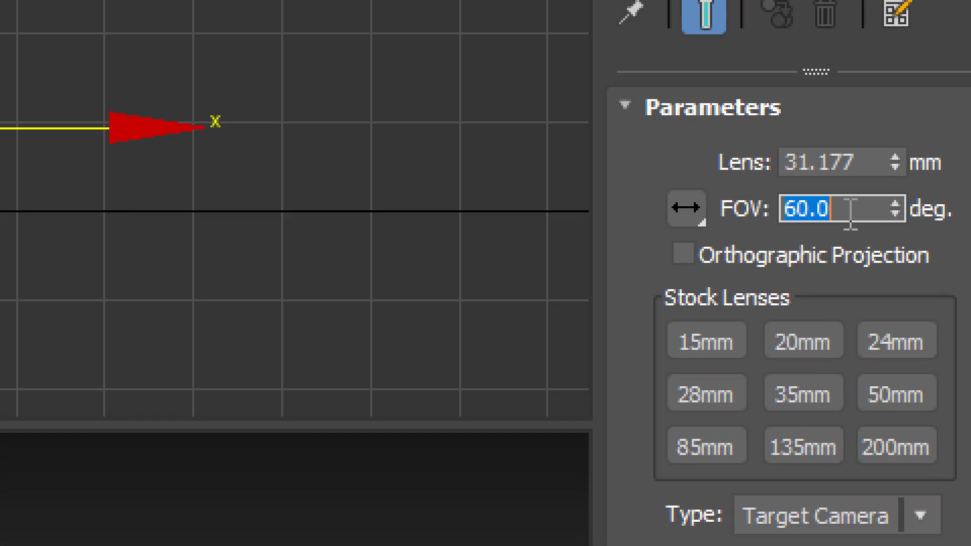
Set the target camera's field of view to 45 degrees and return it to 60 degrees
text(45)
key(Return)
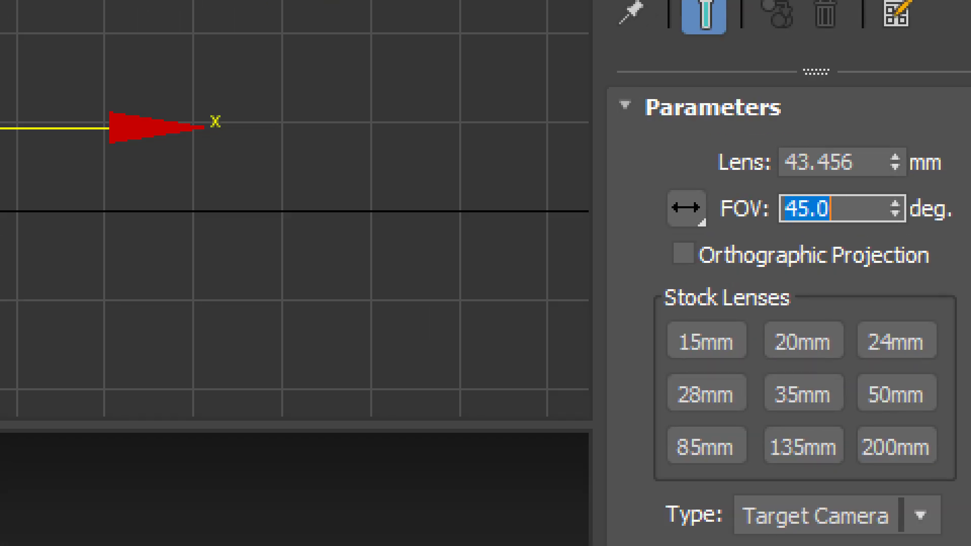
text(60)
key(Return)
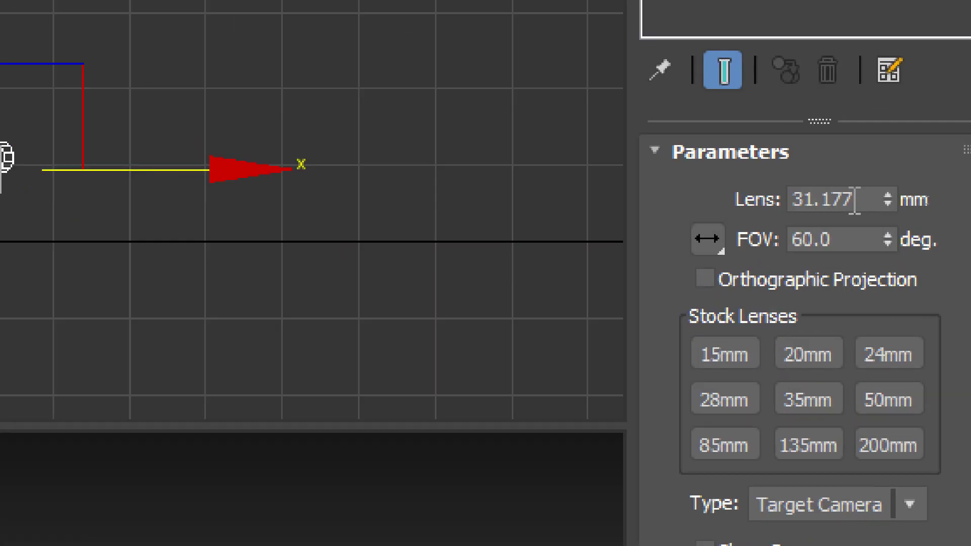
Try camera lens lengths of 50 mm, 32 mm and 35 mm
double_click(856, 196)
text(50)
key(Return)
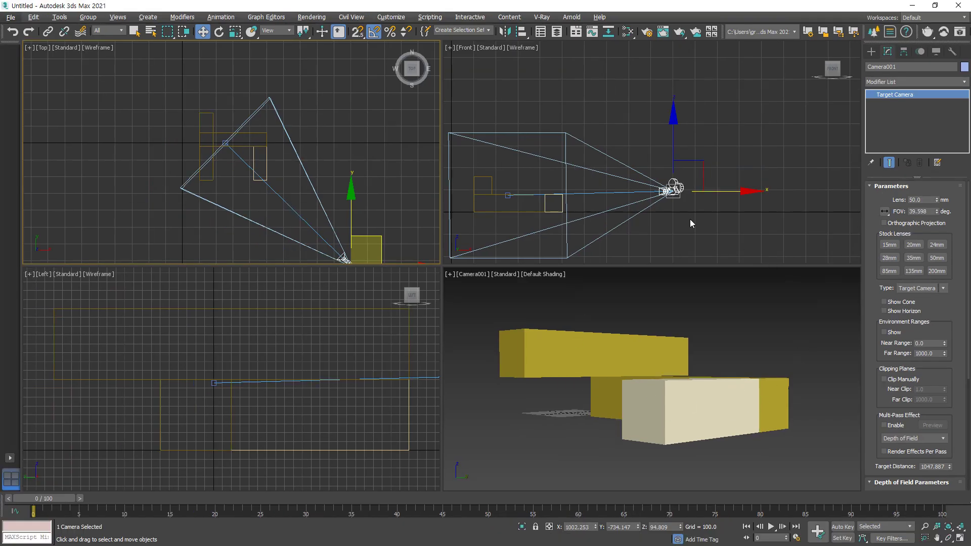
double_click(923, 200)
text(32)
key(Return)
text(35)
key(Return)
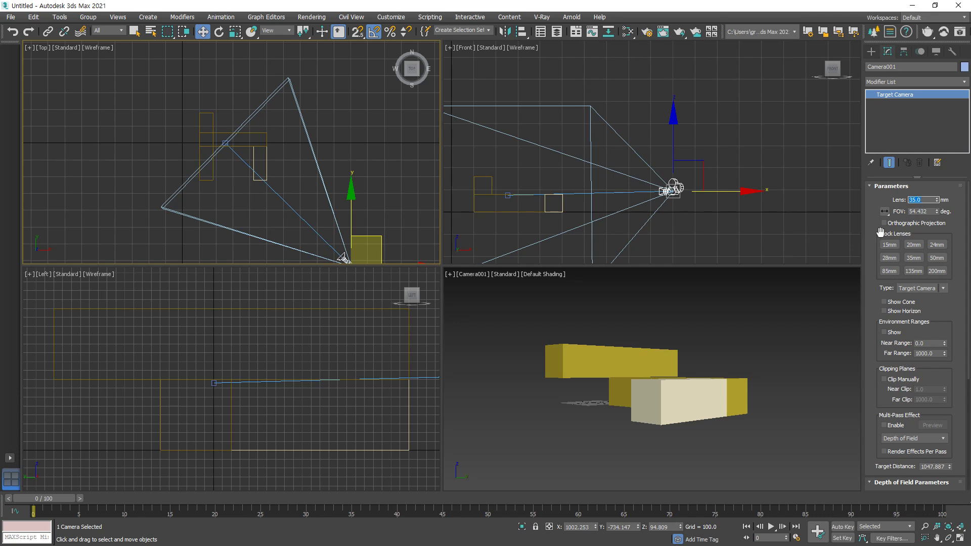
Compare the camera's stock lenses from 15 mm to 200 mm and finish on the 35 mm lens
click(890, 258)
click(913, 258)
click(936, 258)
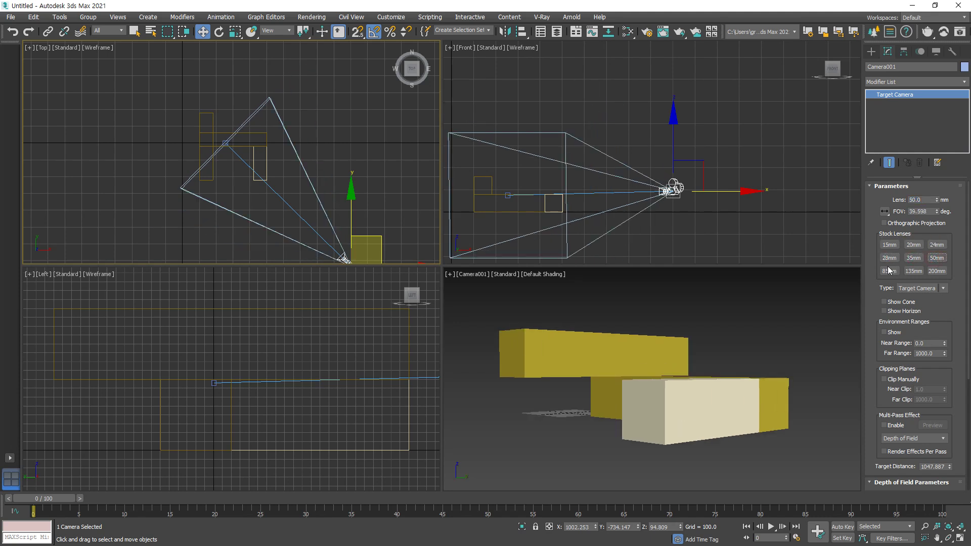
click(889, 271)
click(914, 271)
click(936, 271)
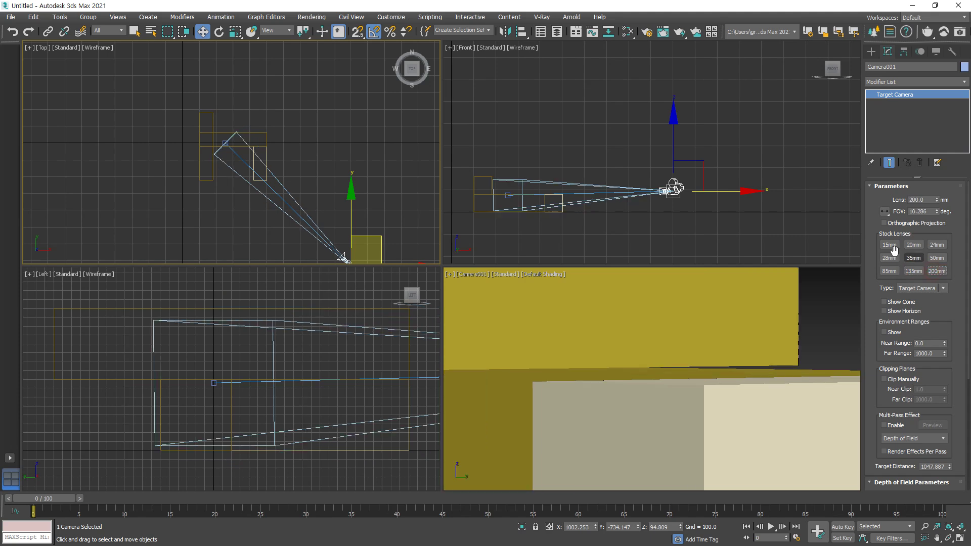
click(889, 245)
click(914, 246)
click(938, 248)
click(936, 259)
click(914, 260)
click(890, 258)
click(890, 271)
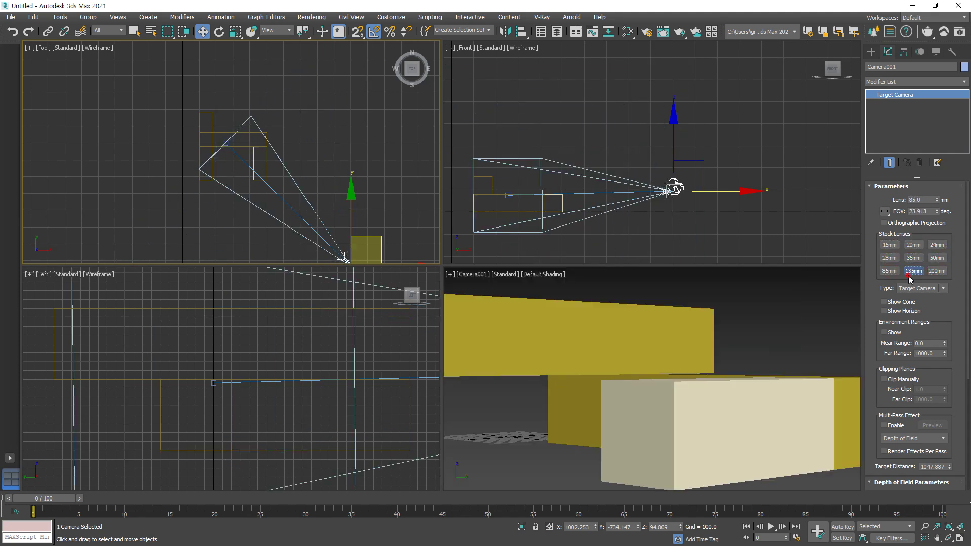
click(914, 271)
click(914, 259)
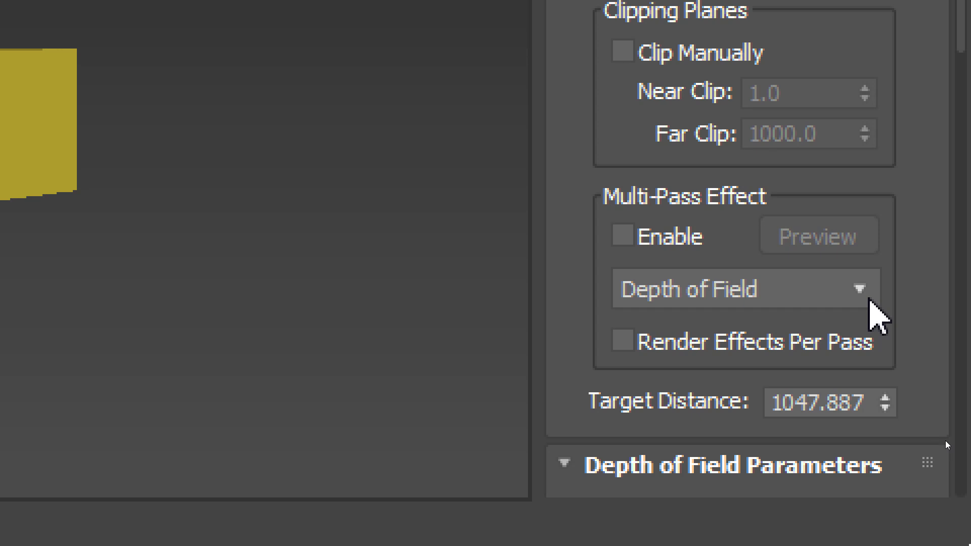
Enable the camera's multi-pass effect with Depth of Field as its type and preview it
click(871, 300)
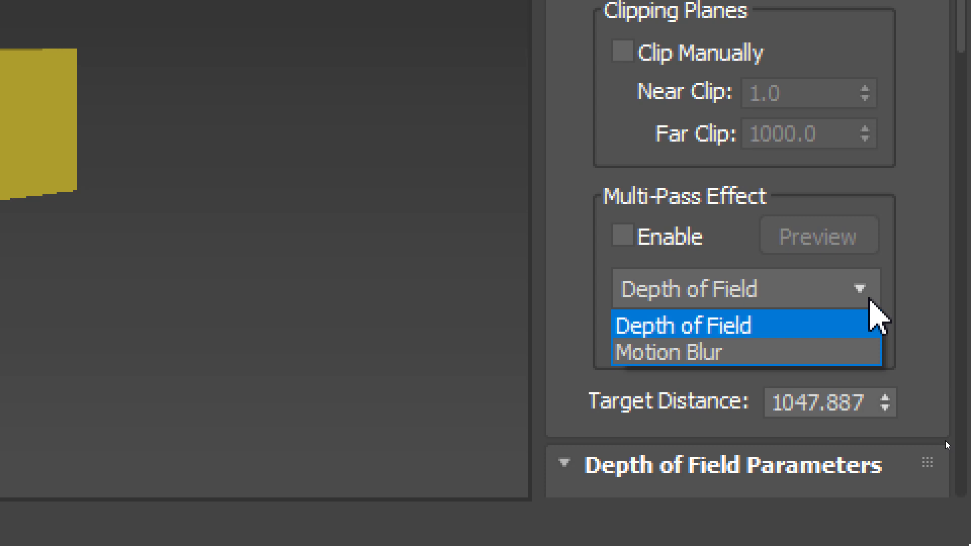
click(871, 303)
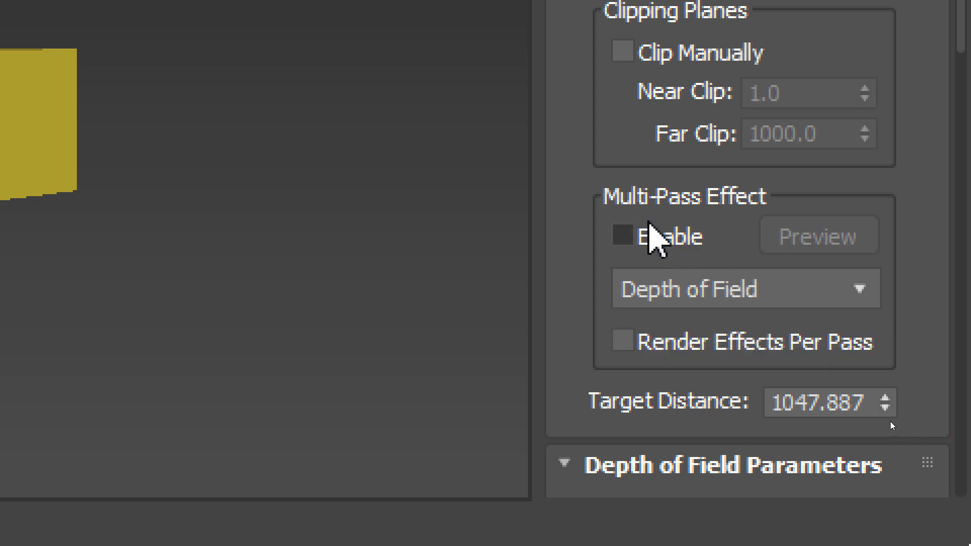
click(652, 234)
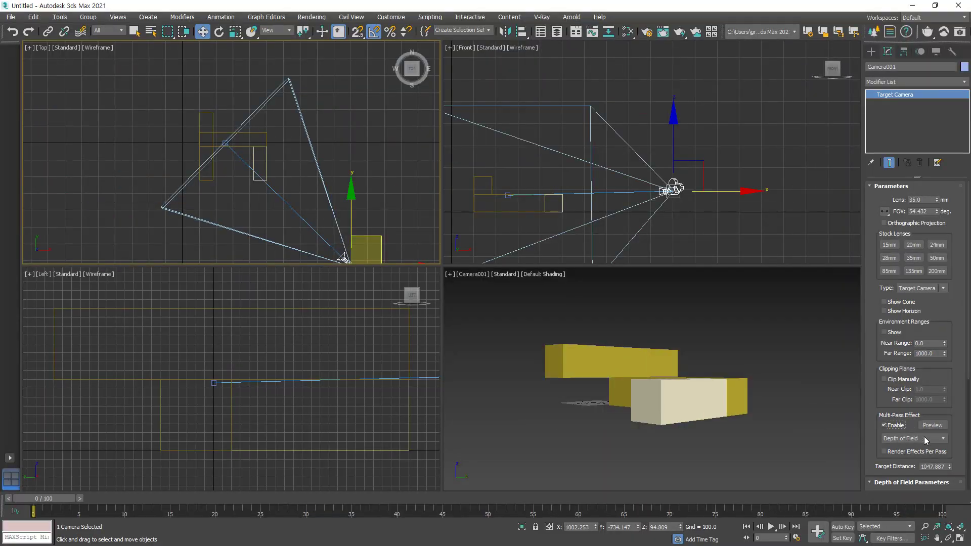
click(933, 426)
Reduce the camera's target distance to about 945.3
scroll(945, 322, down, 3)
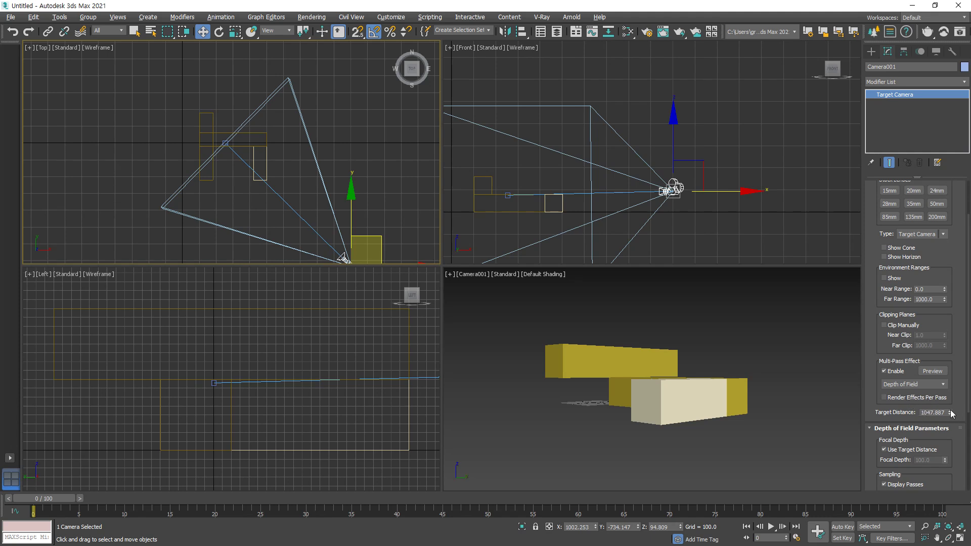
mouse_move(952, 419)
mouse_down()
mouse_move(917, 422)
mouse_move(953, 398)
mouse_move(954, 418)
mouse_up()
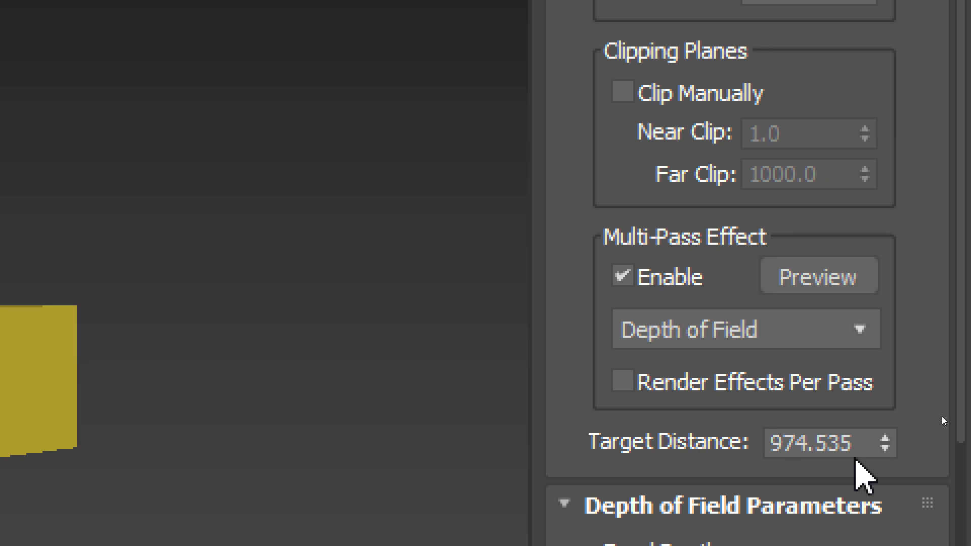
mouse_move(885, 439)
mouse_down()
mouse_move(887, 427)
mouse_move(891, 451)
mouse_up()
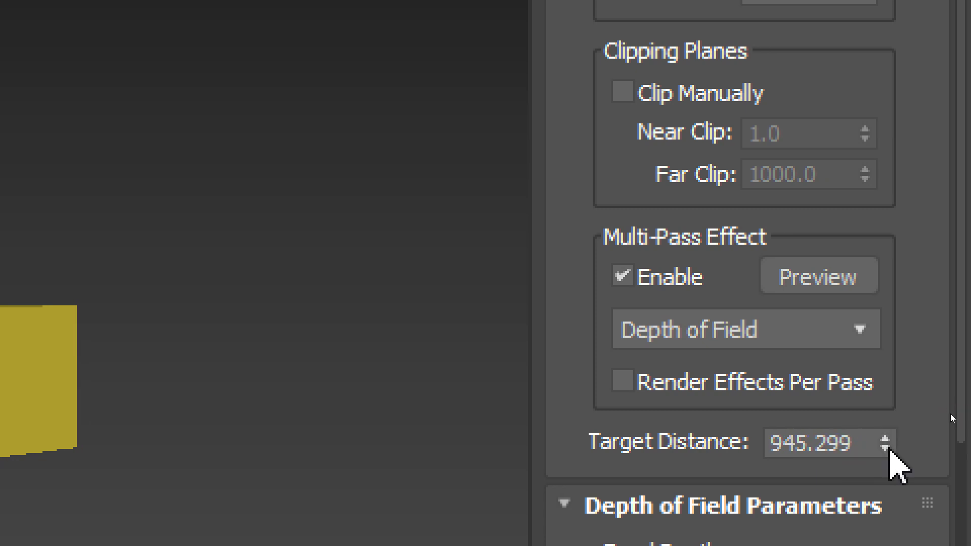
Set the depth of field sample radius to 10 and preview the effect in the camera view
drag(870, 406, 866, 287)
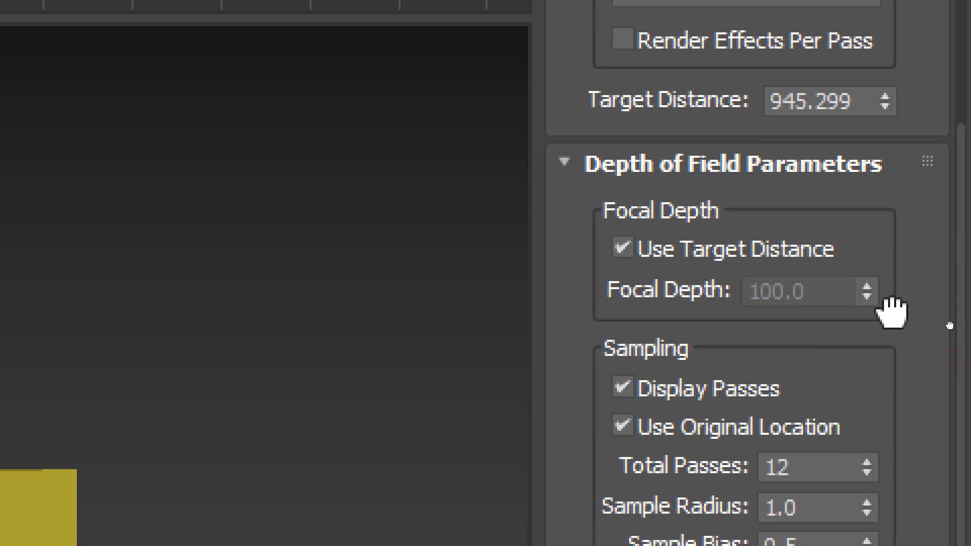
click(825, 396)
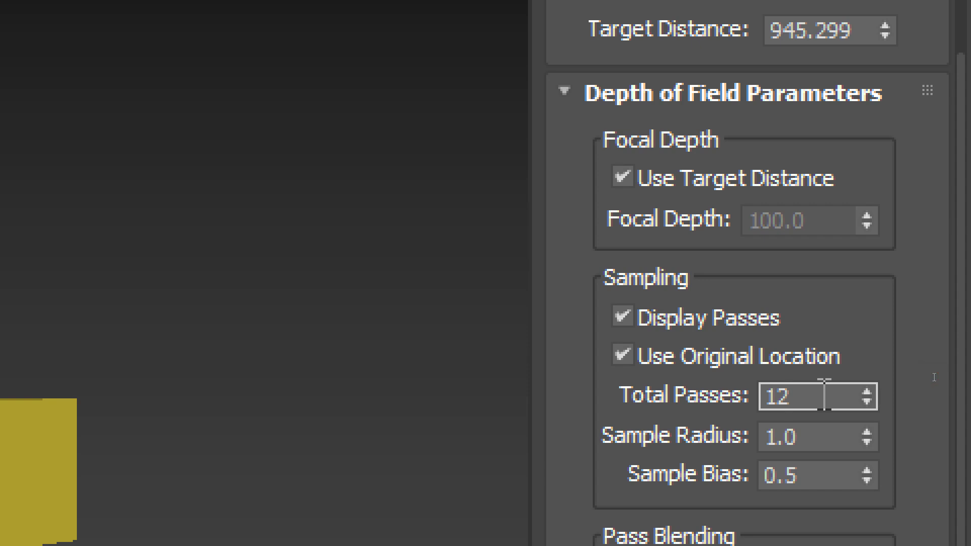
click(825, 436)
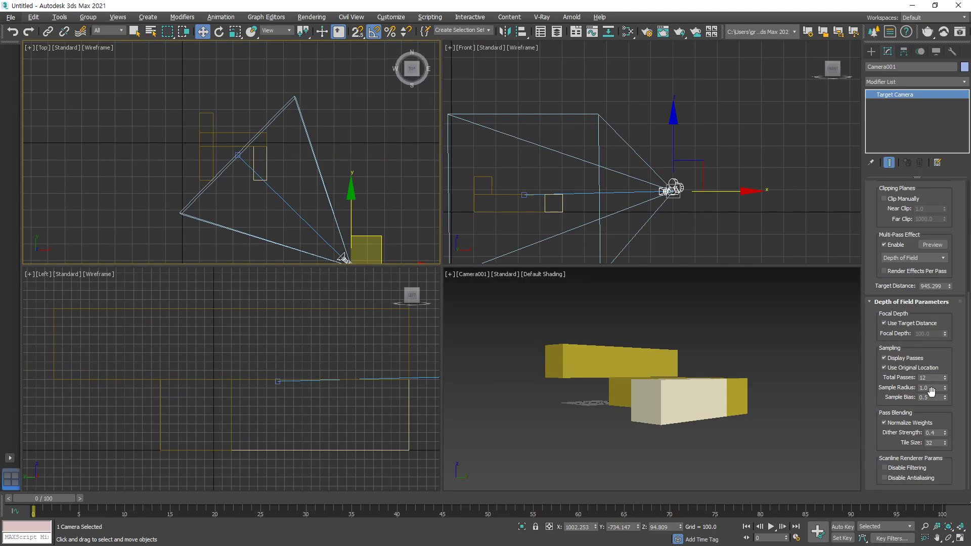
double_click(810, 252)
text(10)
key(Return)
right_click(752, 353)
click(927, 245)
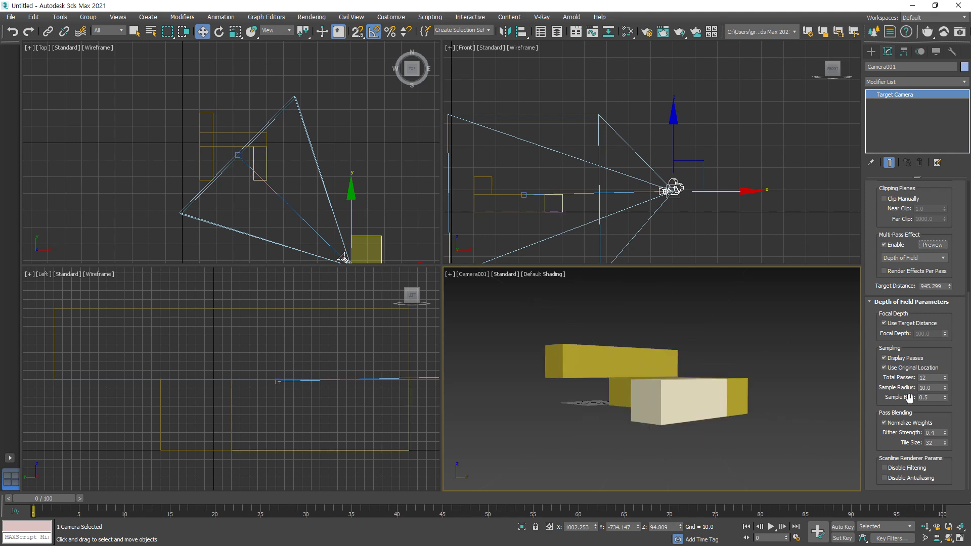
Set the depth of field sample radius to 50 and preview the effect in the camera view
double_click(932, 389)
text(50)
key(Return)
click(938, 250)
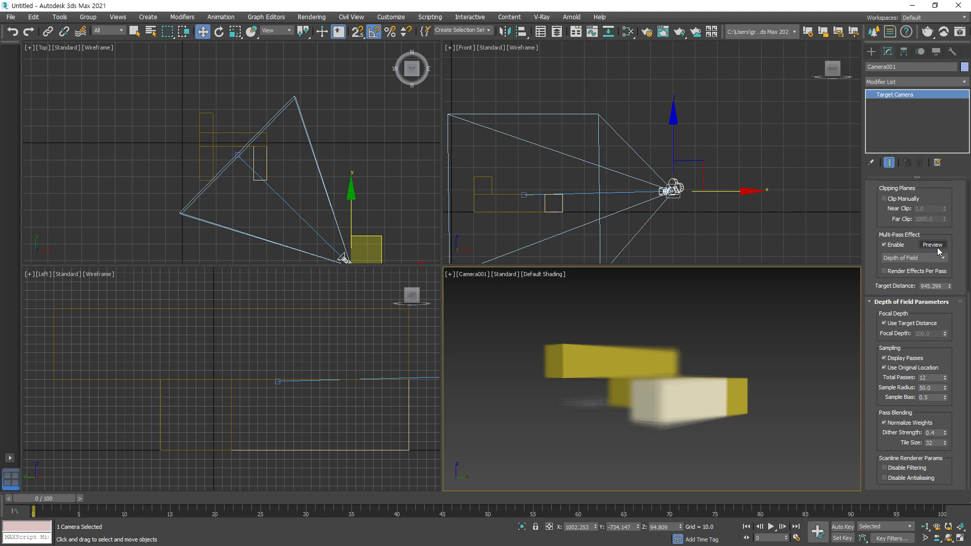
Preview the depth of field again, maximize the camera view and return to the four-view layout
click(938, 247)
key(alt+w)
scroll(958, 314, up, 5)
scroll(958, 314, up, 3)
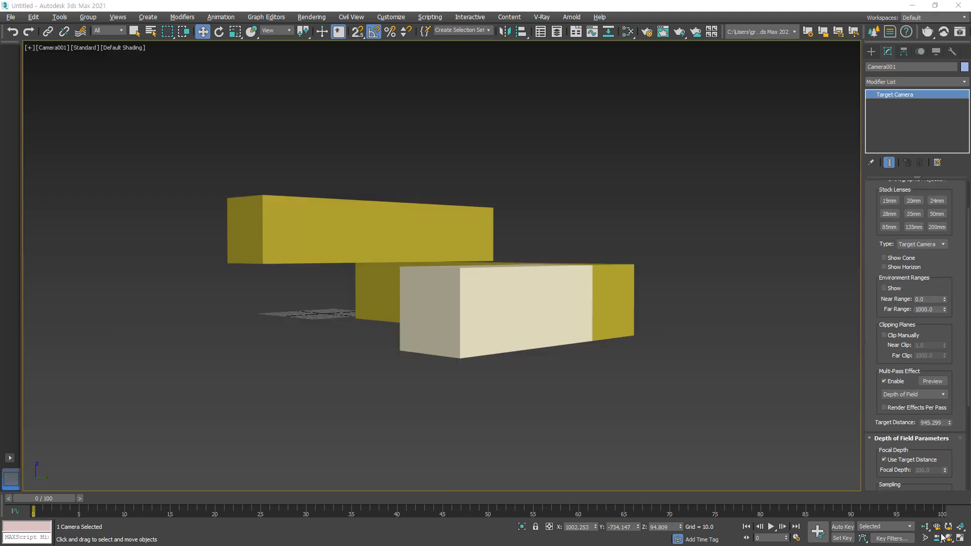
click(960, 539)
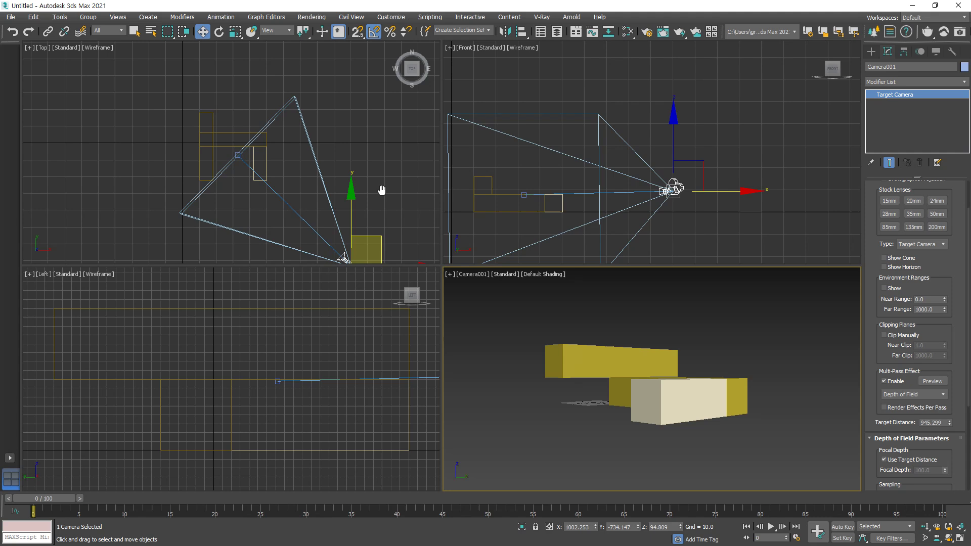
middle_drag(385, 204, 371, 163)
key(ctrl+2)
mouse_move(323, 216)
mouse_down()
mouse_move(275, 162)
mouse_move(272, 174)
mouse_up()
drag(166, 64, 185, 92)
key(Escape)
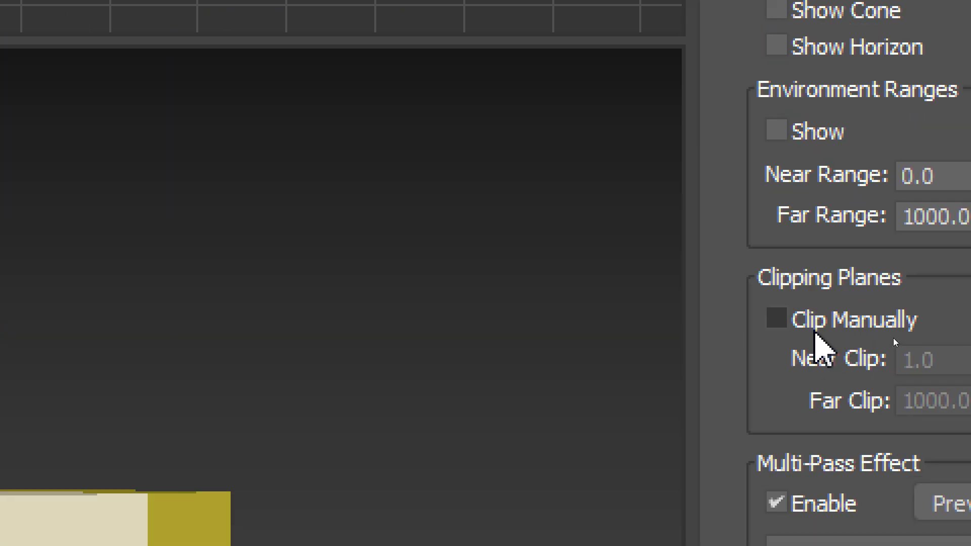
Turn off the camera's multi-pass effect and enable manual clipping with a near clip of 500
click(876, 335)
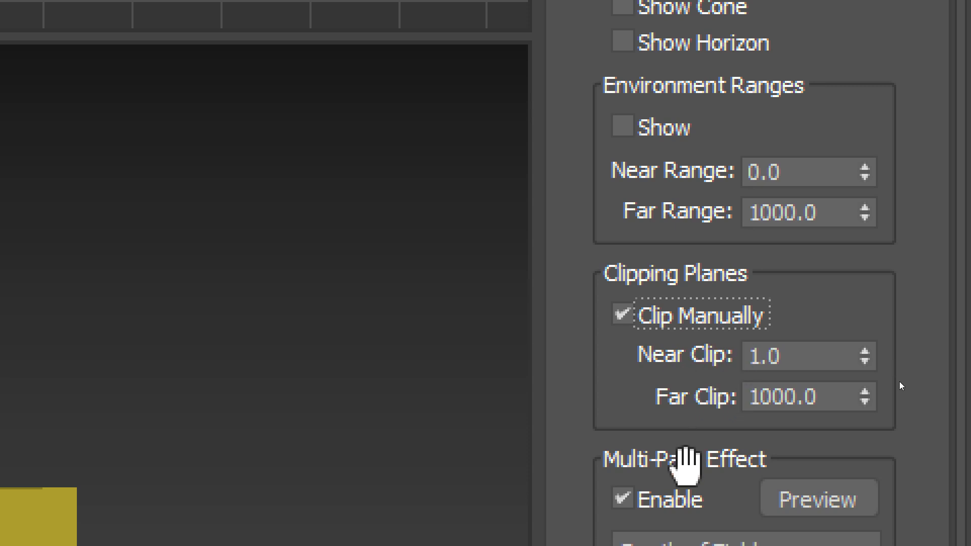
click(683, 505)
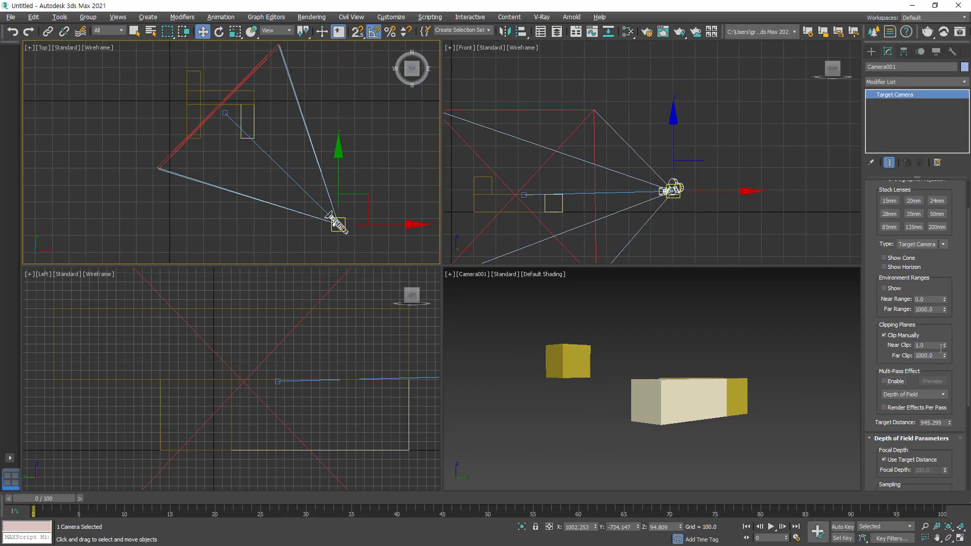
click(810, 325)
text(500)
key(Return)
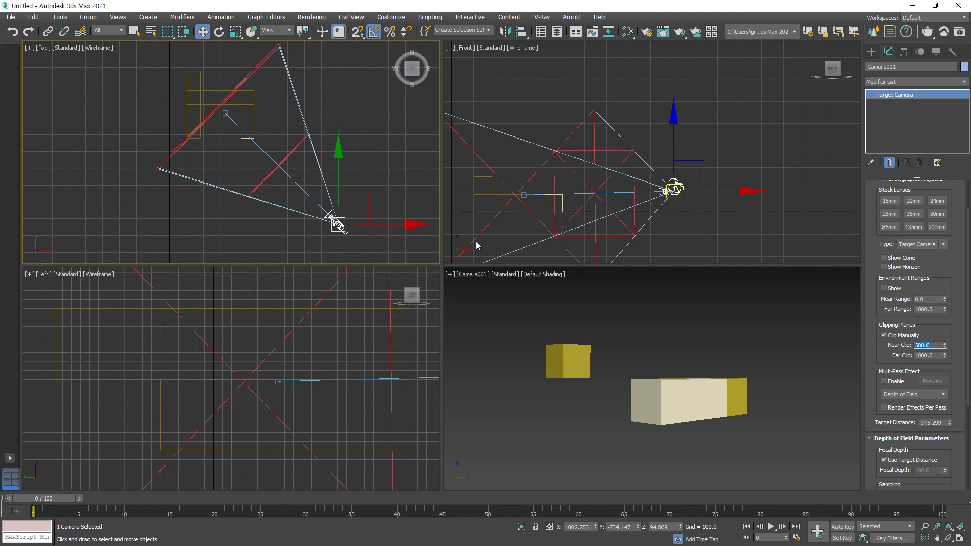
drag(252, 94, 238, 81)
drag(280, 150, 284, 159)
drag(347, 132, 312, 144)
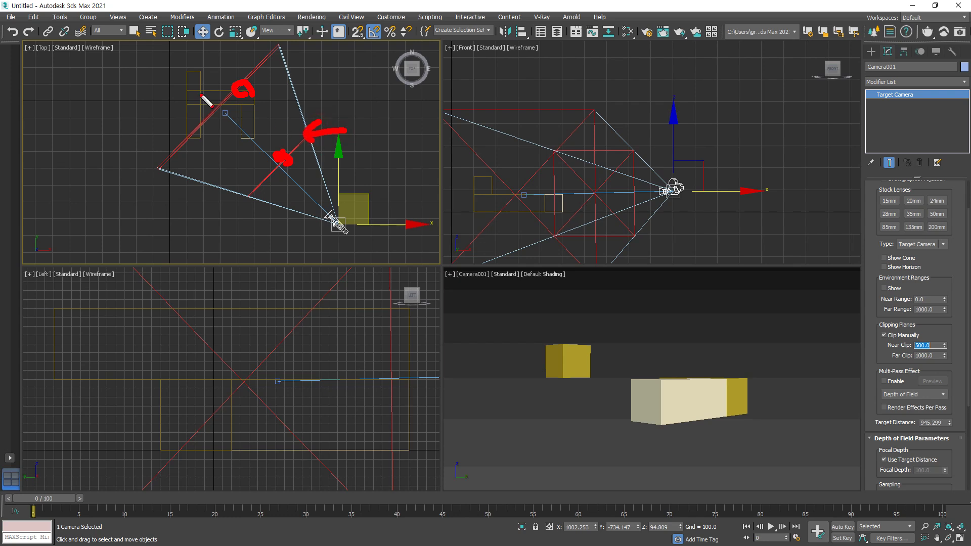
key(Escape)
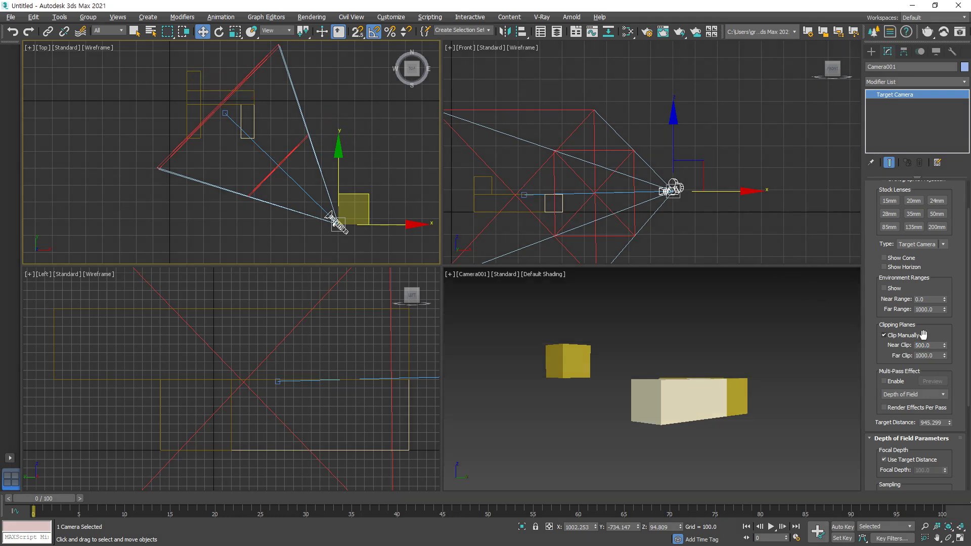
Raise the camera's far clip to 1570 and its near clip to 820 so the near plane cuts the front box
drag(945, 357, 946, 314)
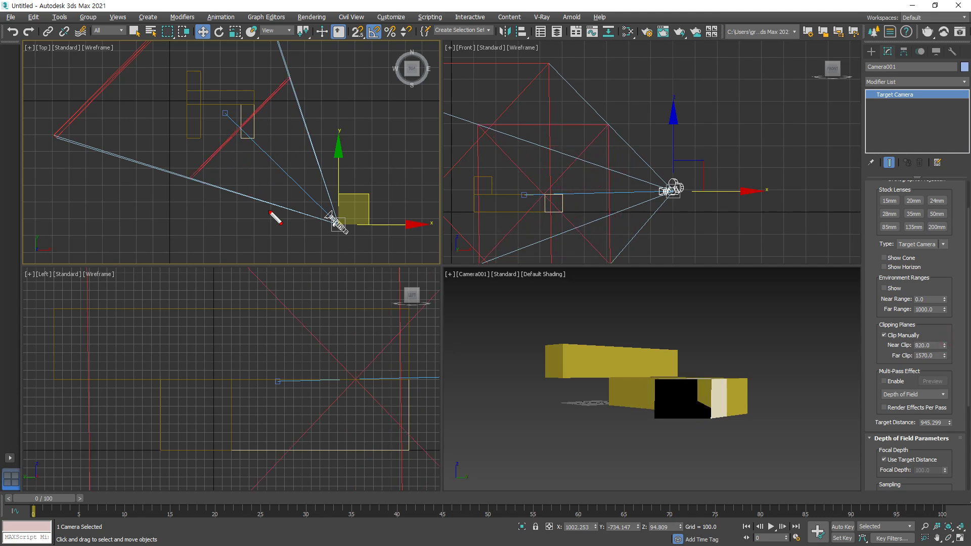
mouse_move(290, 82)
mouse_down()
mouse_move(230, 143)
mouse_move(256, 99)
mouse_move(289, 85)
mouse_up()
mouse_move(701, 445)
mouse_down()
mouse_move(658, 446)
mouse_move(715, 372)
mouse_move(654, 443)
mouse_up()
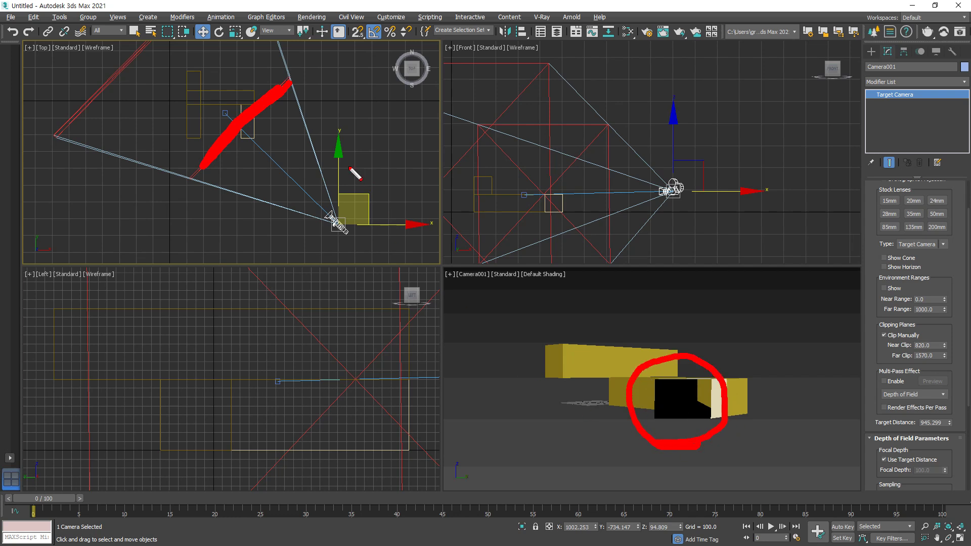
key(Escape)
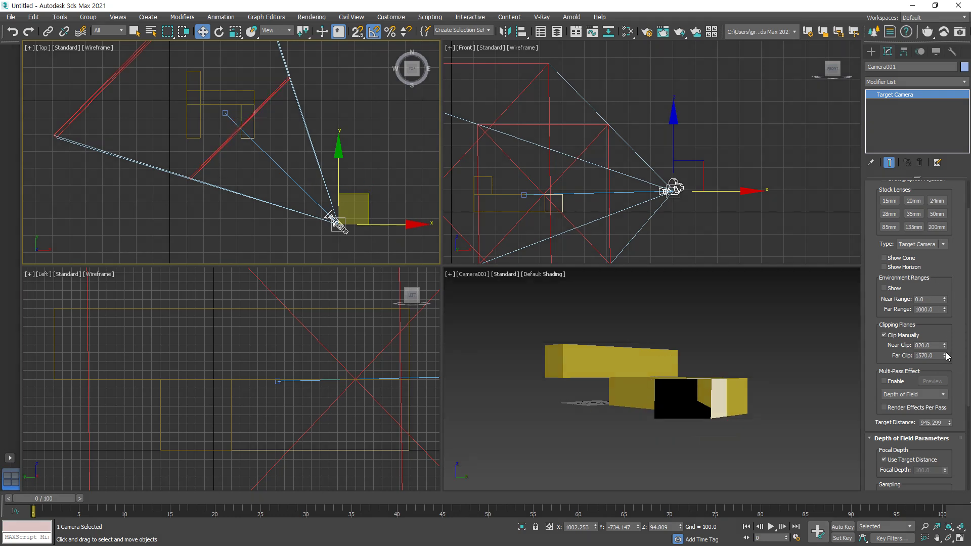
Lower the near clip to 639.6 and the far clip to 1491.5, and turn off the camera's manual clipping
mouse_move(945, 347)
mouse_down()
mouse_move(958, 380)
mouse_move(955, 355)
mouse_up()
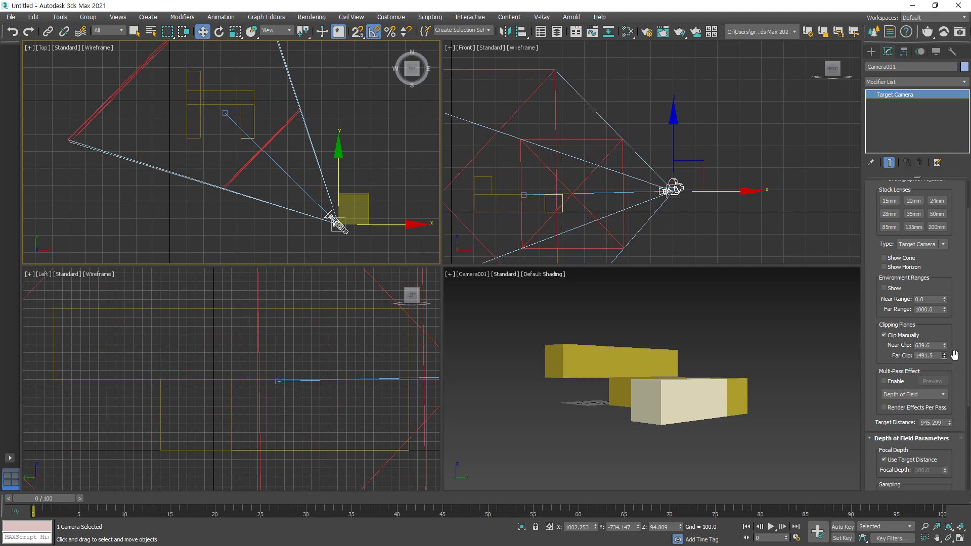
click(894, 336)
right_click(776, 353)
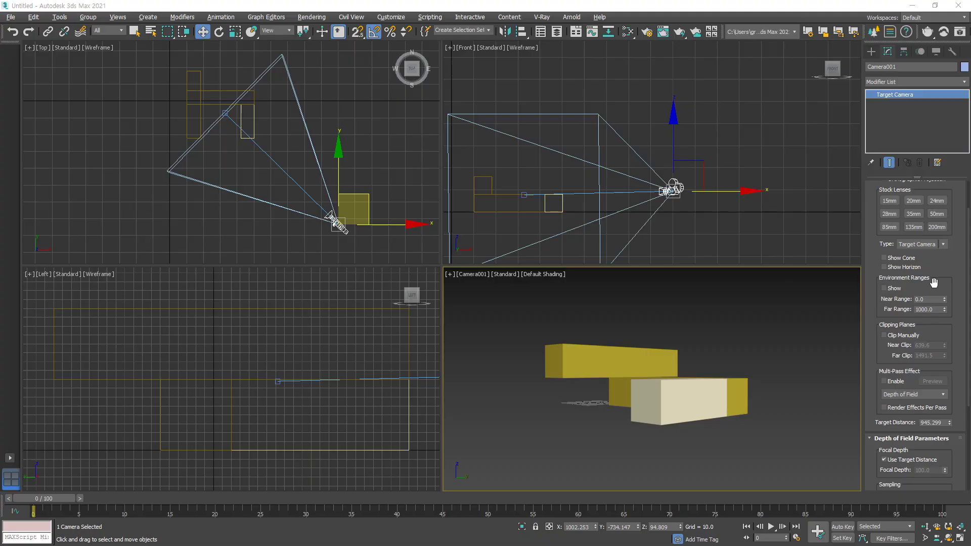
Create a flat ground box about 2585 long and 3580 wide around all objects in the top view, then deselect it
click(870, 52)
click(874, 66)
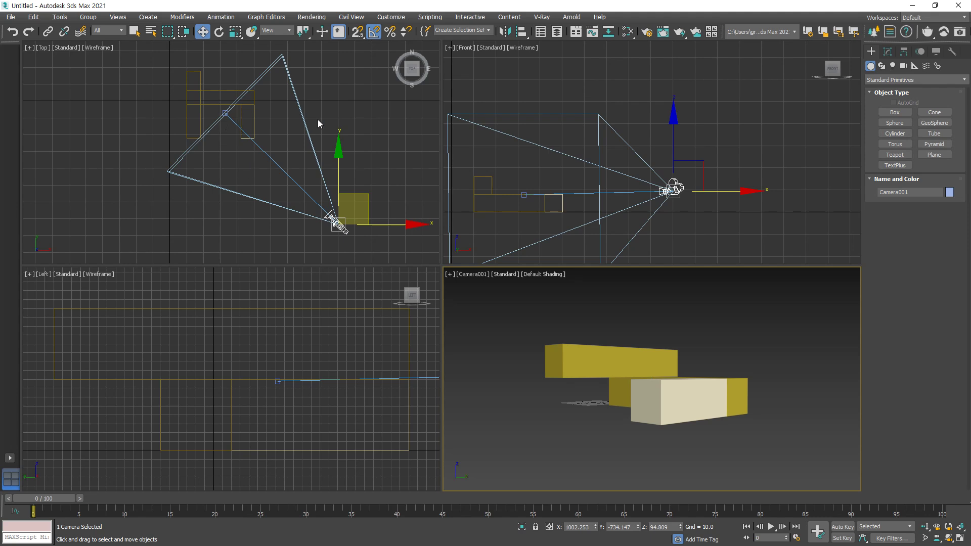
middle_drag(320, 120, 321, 126)
click(896, 111)
scroll(210, 112, down, 8)
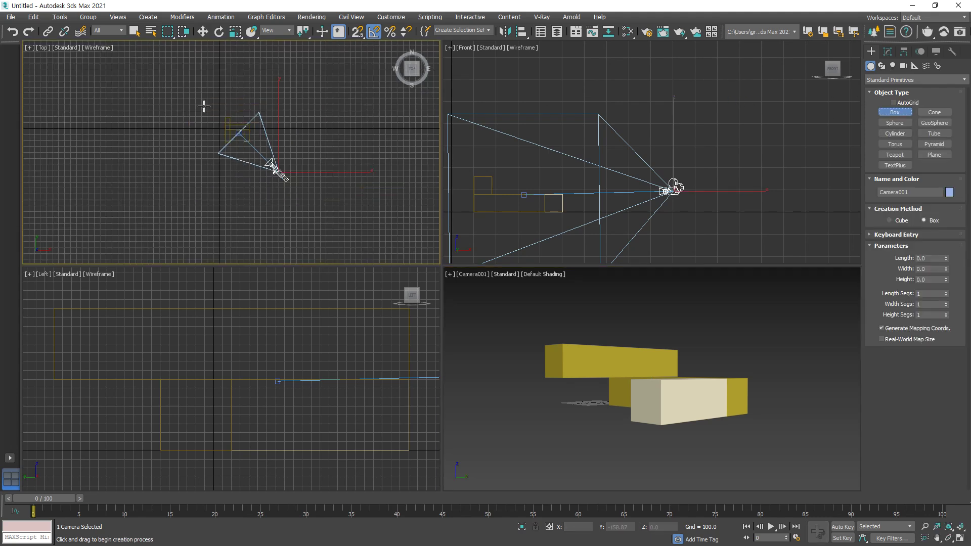
drag(126, 77, 339, 230)
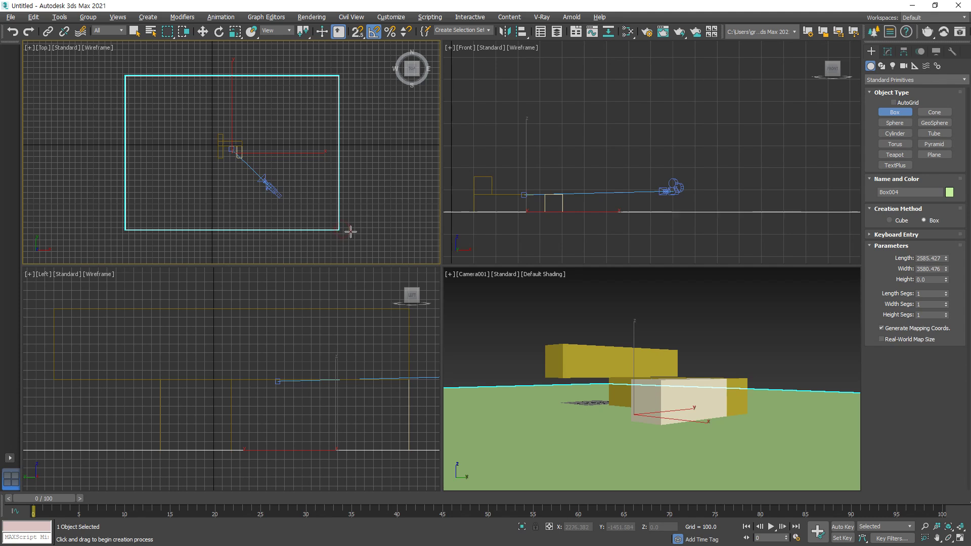
key(w)
middle_click(712, 334)
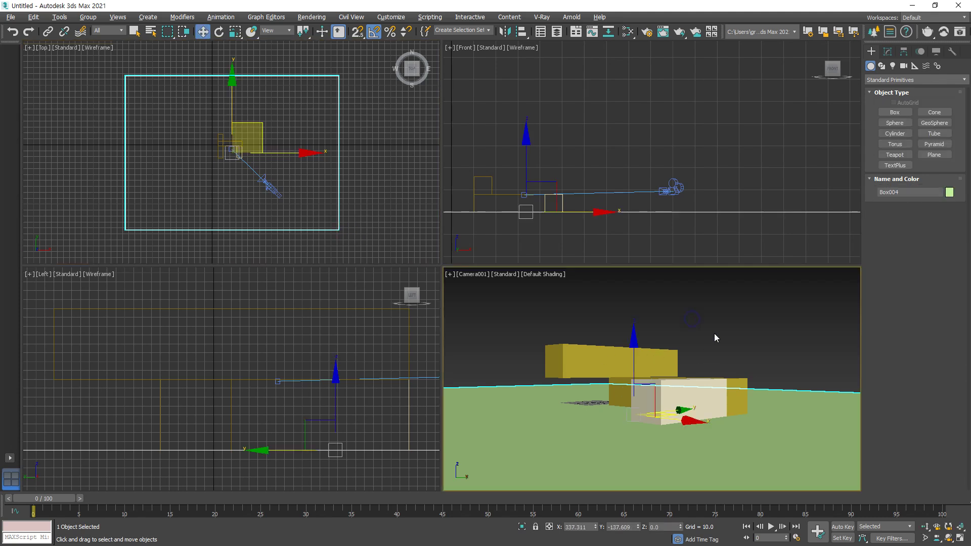
click(722, 347)
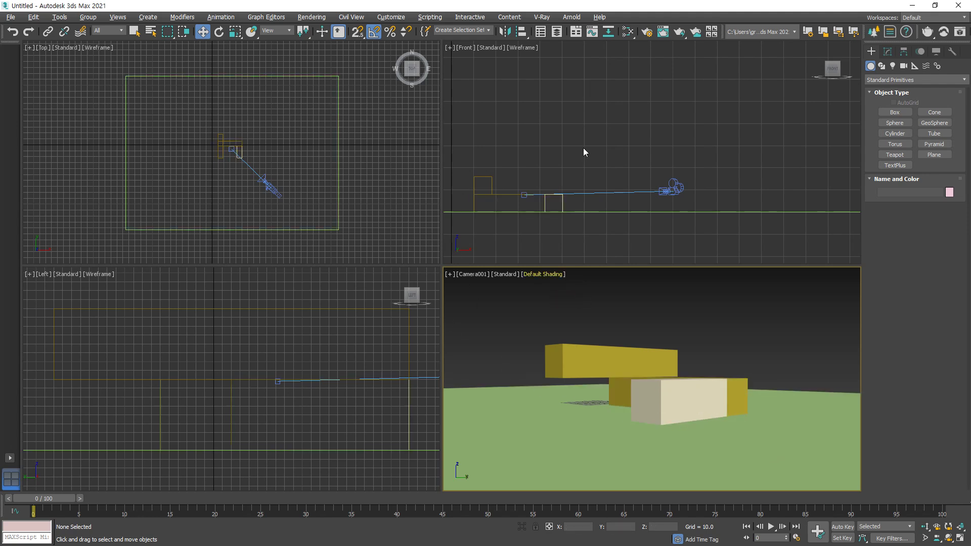
Select the camera in the top view and turn on the display of its environment ranges
click(273, 189)
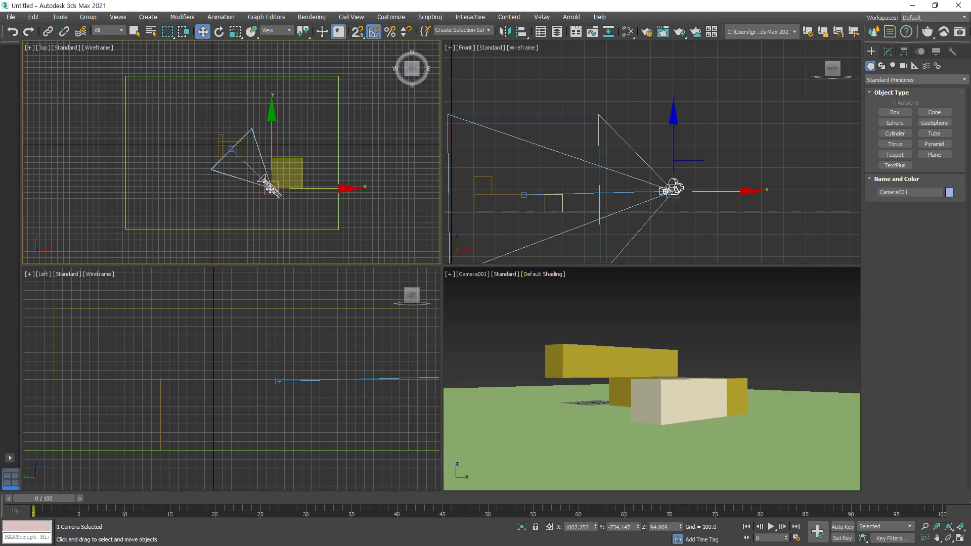
click(888, 51)
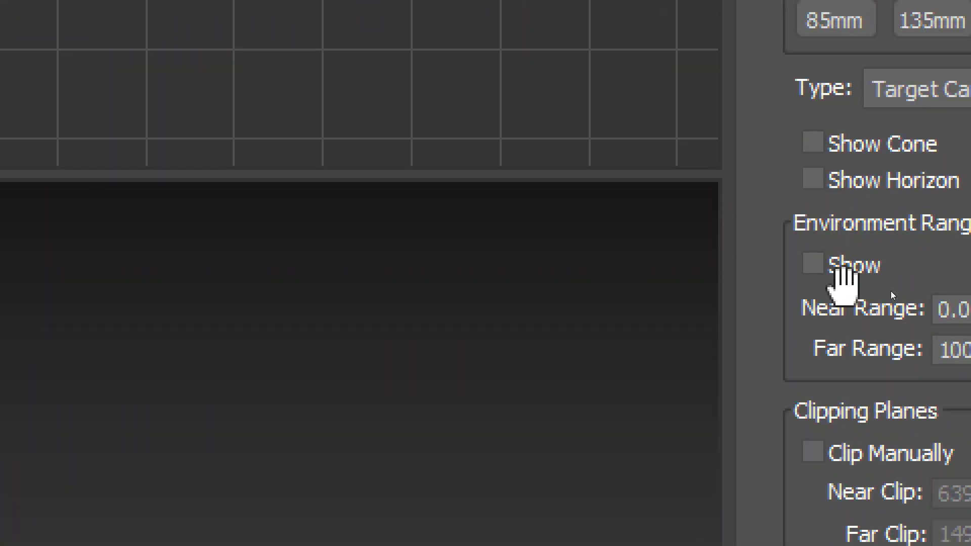
click(861, 267)
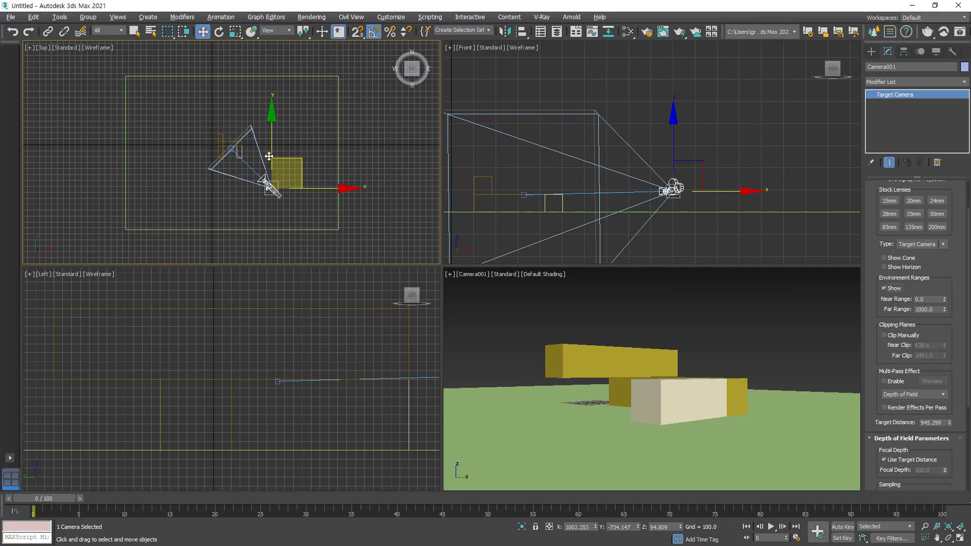
scroll(253, 173, up, 6)
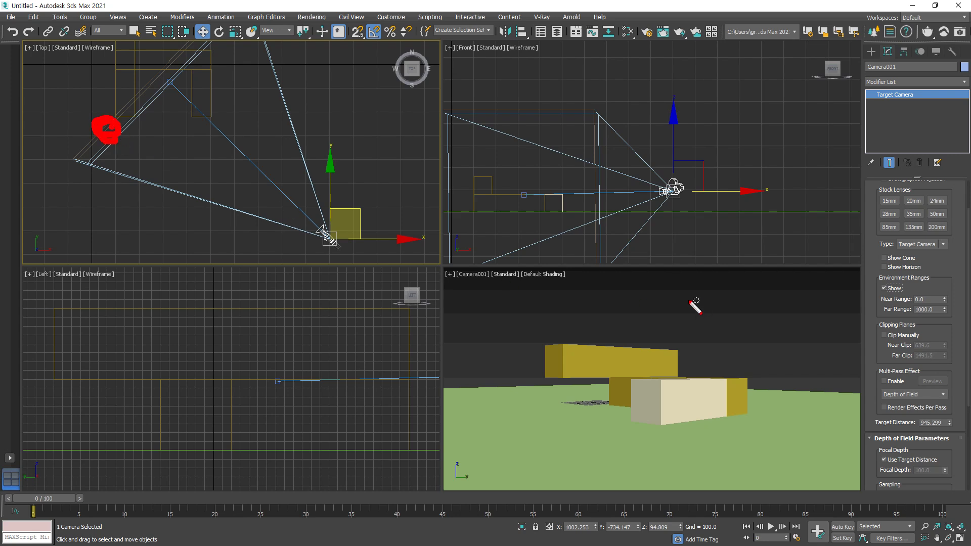
Set the camera's environment near range to 500 and its far range to 1440
click(925, 298)
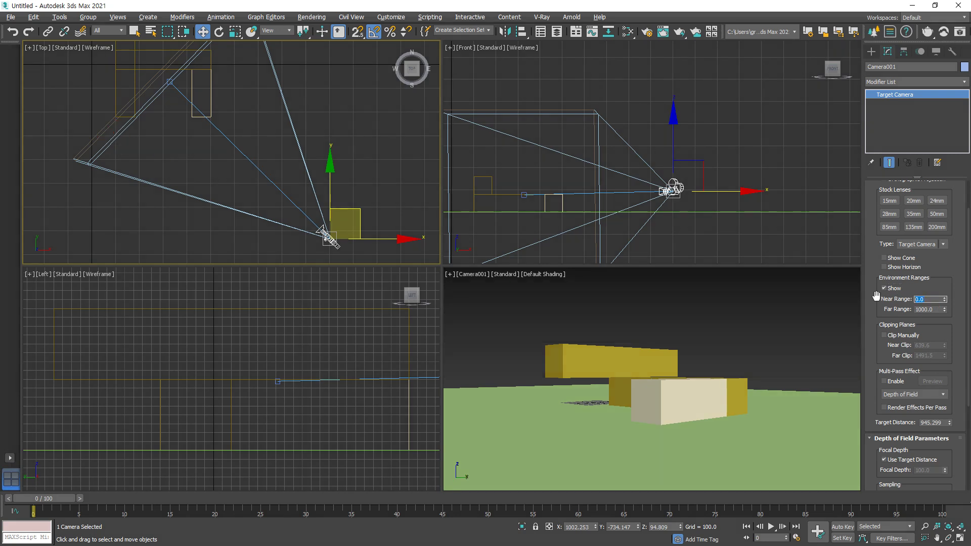
text(500)
key(Return)
mouse_move(232, 165)
mouse_down()
mouse_move(235, 183)
mouse_move(231, 165)
mouse_up()
mouse_move(113, 145)
mouse_down()
mouse_move(83, 130)
mouse_move(105, 146)
mouse_up()
key(Escape)
drag(945, 310, 941, 287)
scroll(165, 119, down, 2)
middle_drag(202, 134, 261, 203)
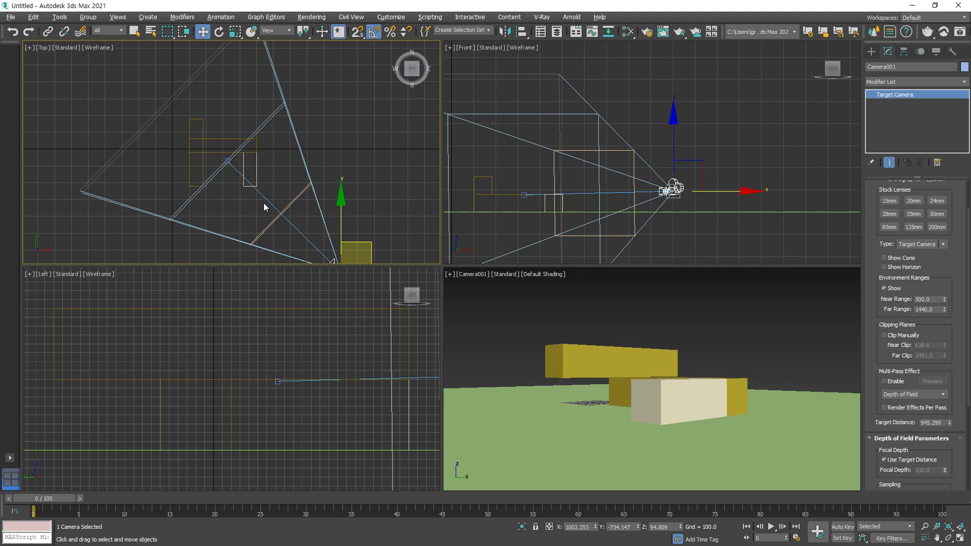
drag(300, 195, 275, 219)
mouse_move(177, 92)
mouse_down()
mouse_move(145, 111)
mouse_move(260, 187)
mouse_move(298, 192)
mouse_up()
drag(296, 199, 245, 206)
drag(164, 102, 167, 124)
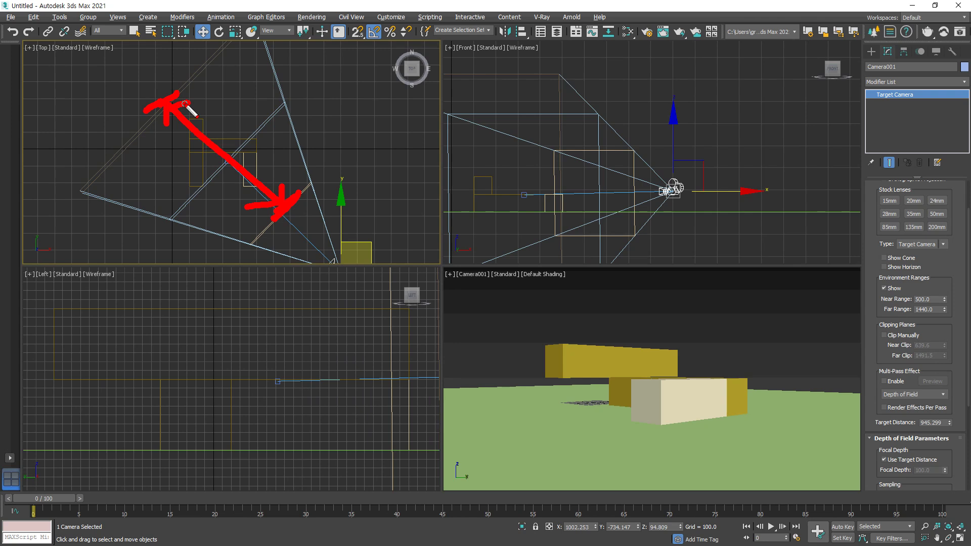
key(Escape)
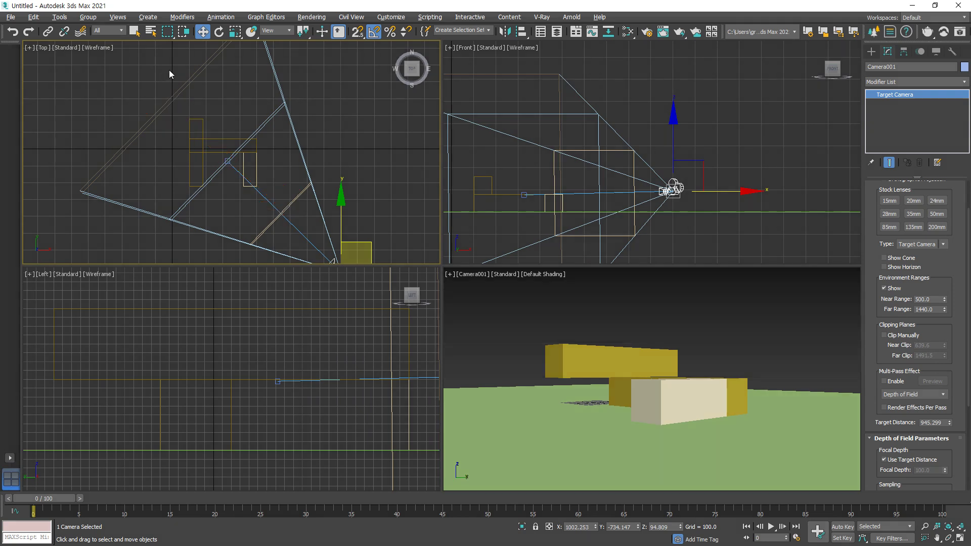
Open the environment settings and examine the common parameters and exposure control down to the Atmosphere section
click(309, 18)
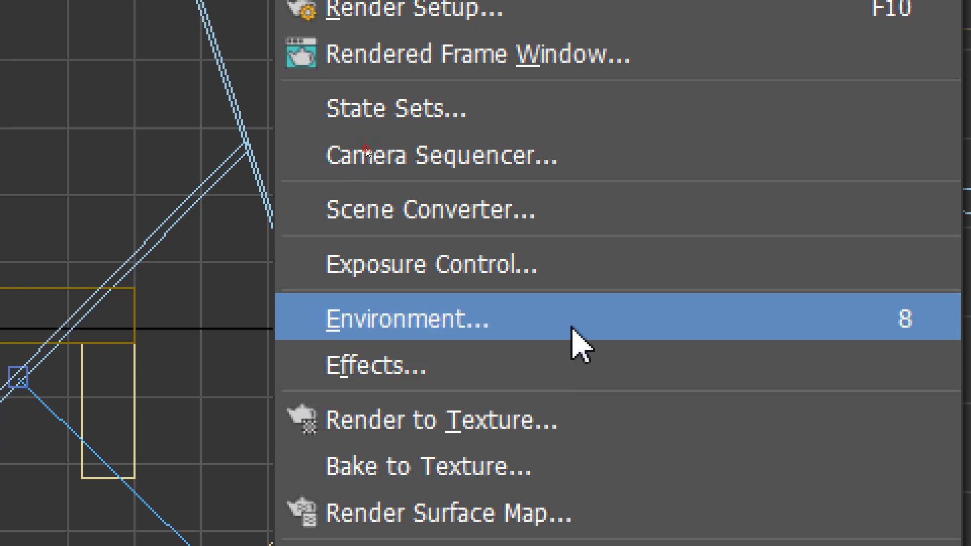
click(571, 327)
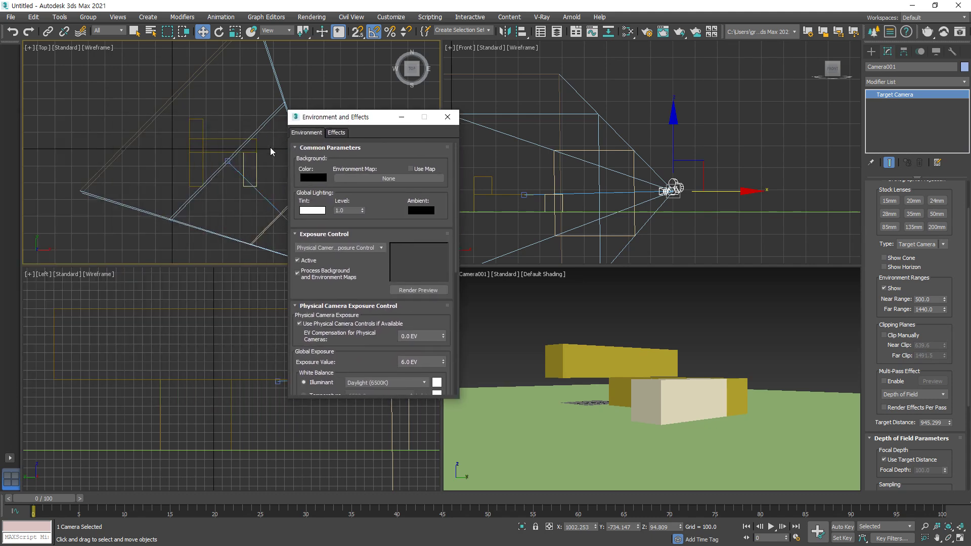
scroll(353, 214, down, 10)
scroll(353, 214, up, 10)
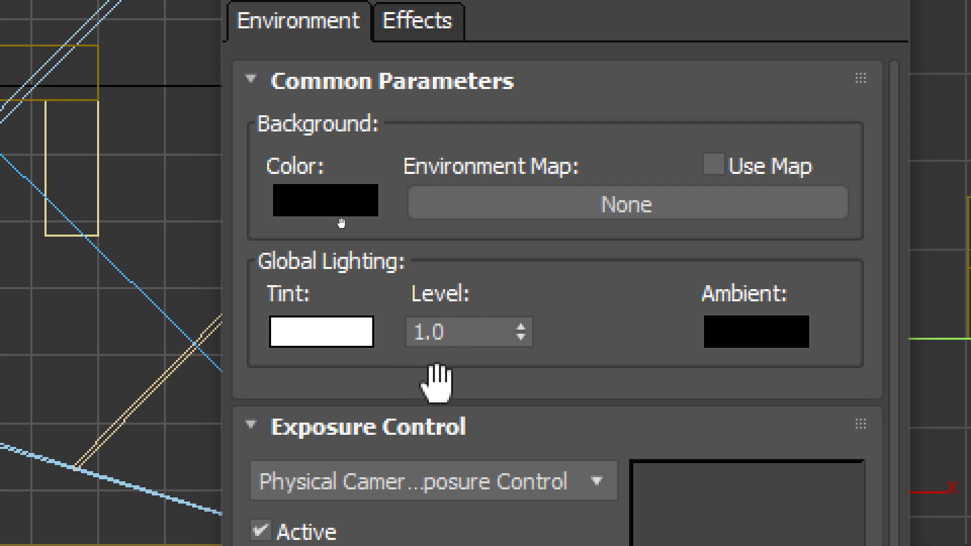
drag(438, 386, 430, 129)
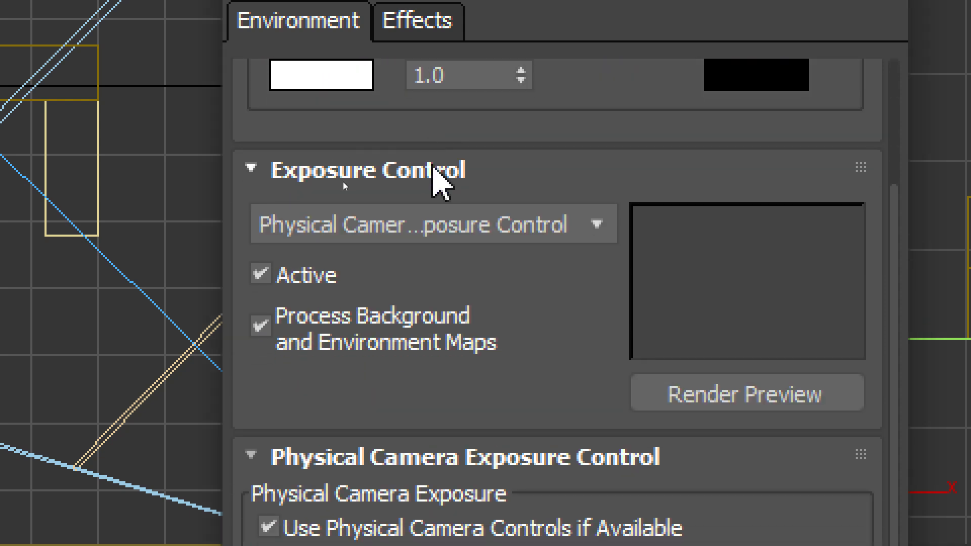
drag(486, 387, 473, 108)
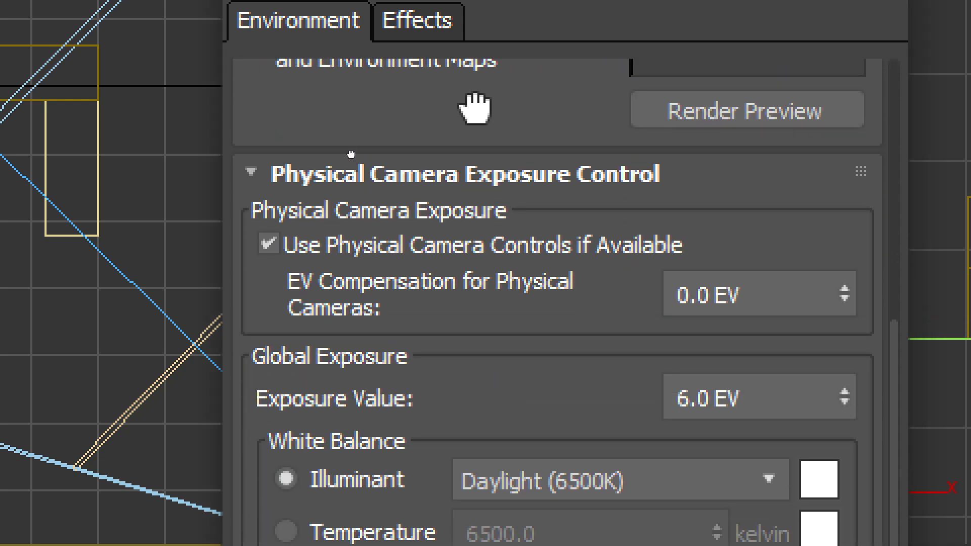
drag(480, 349, 455, 124)
drag(402, 444, 425, 115)
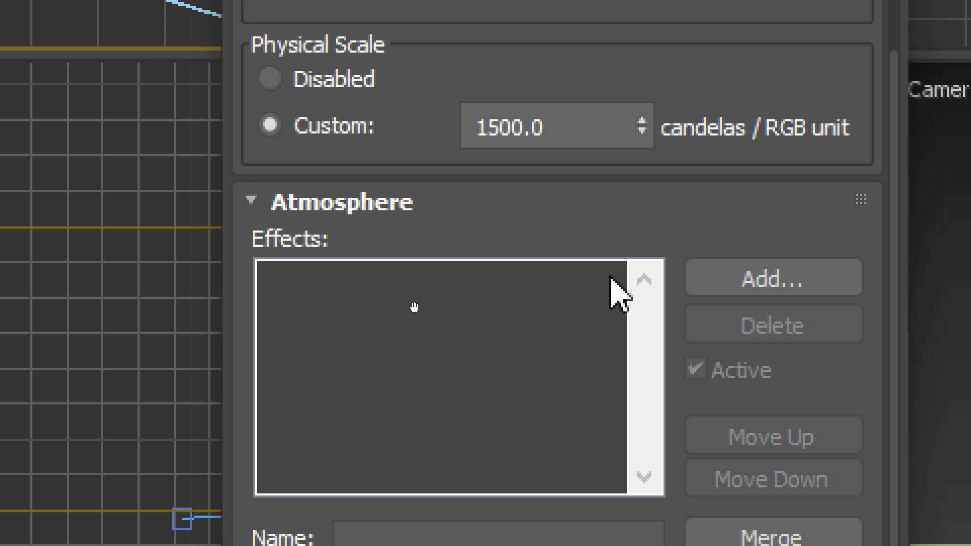
Add a Fog effect to the scene's atmosphere
click(783, 283)
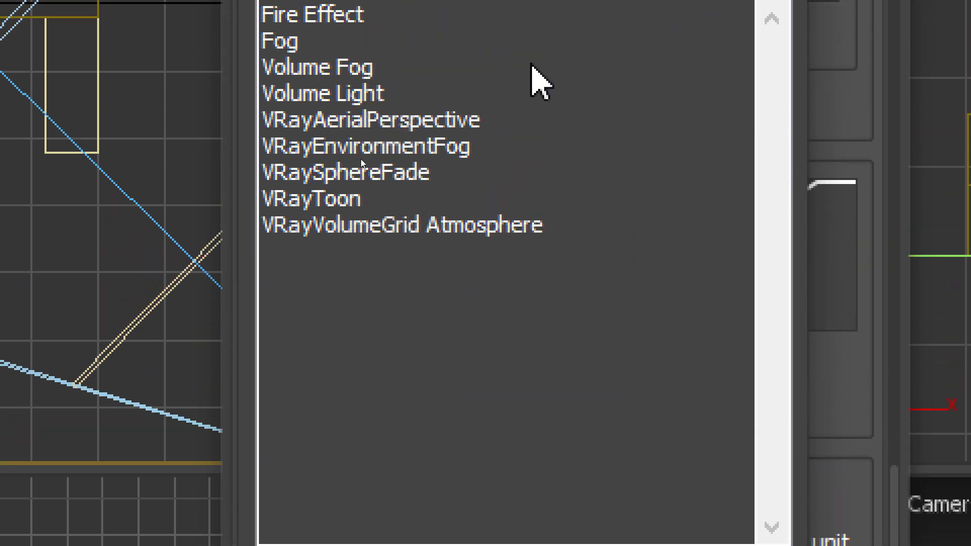
click(317, 82)
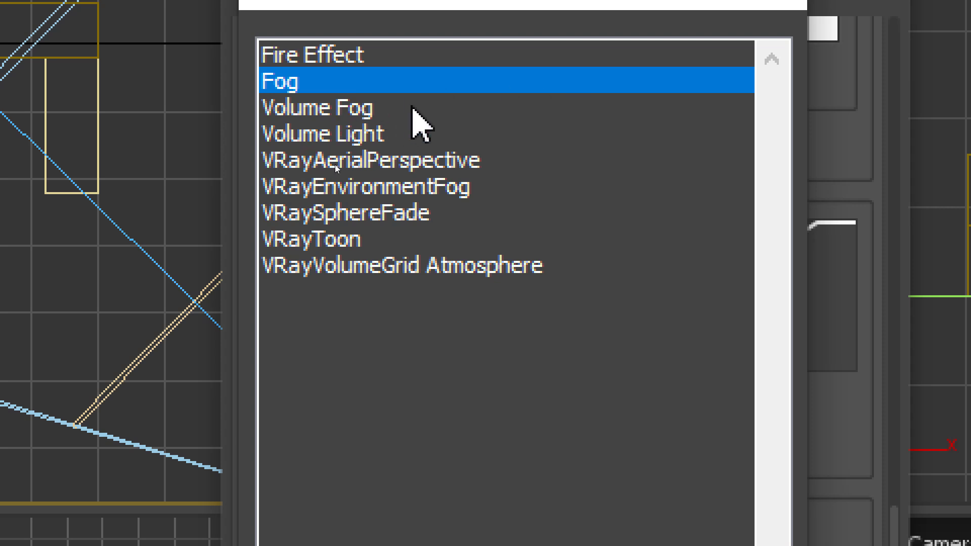
click(413, 110)
click(408, 122)
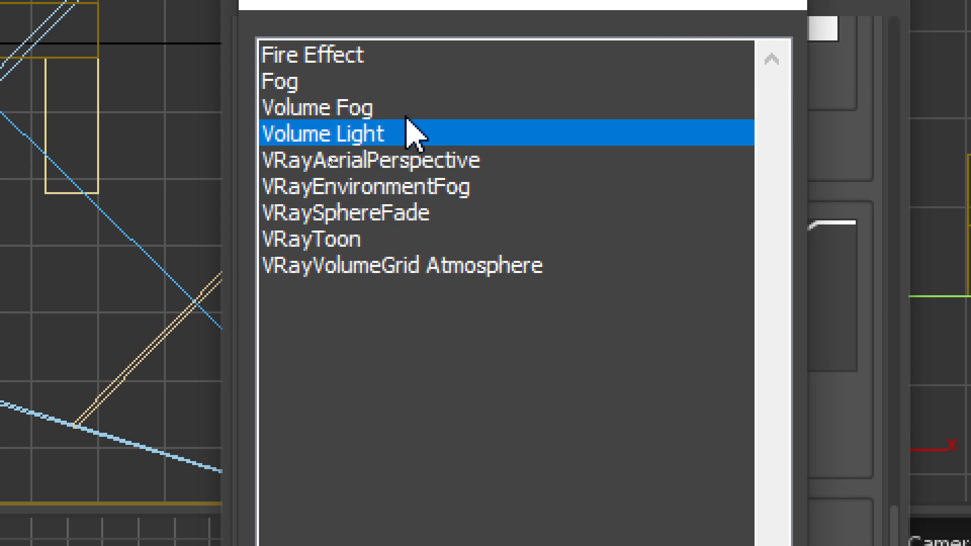
click(384, 82)
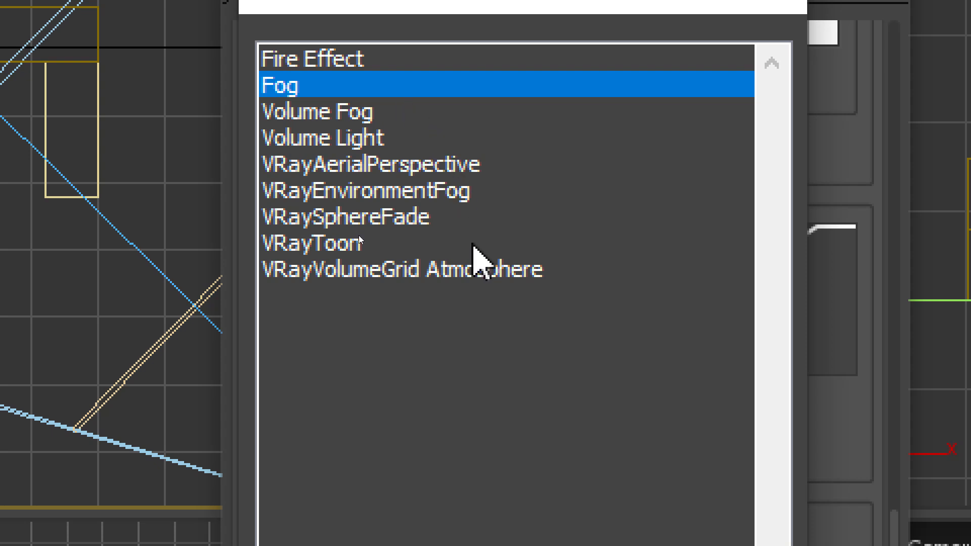
click(560, 390)
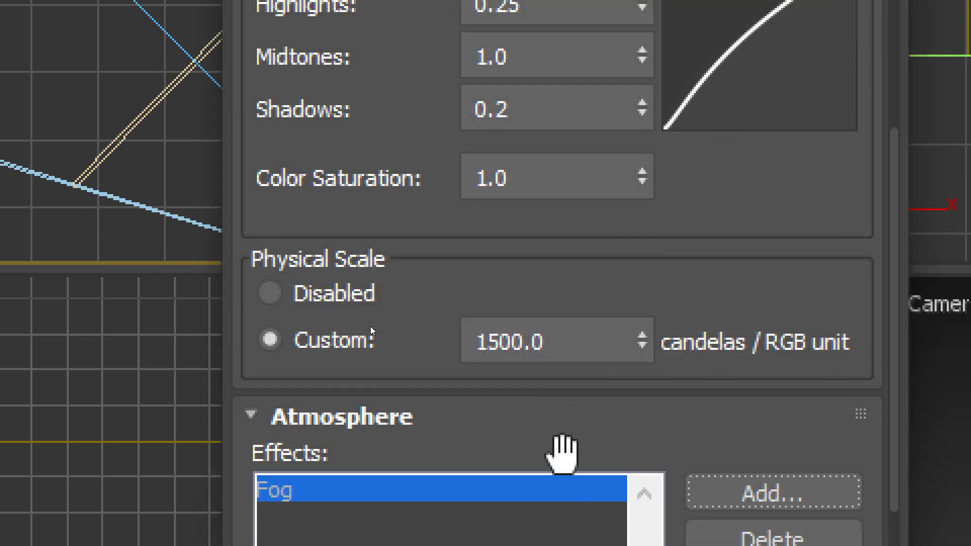
Examine the fog's colour, background, type and standard near and far percentage parameters
scroll(531, 351, down, 5)
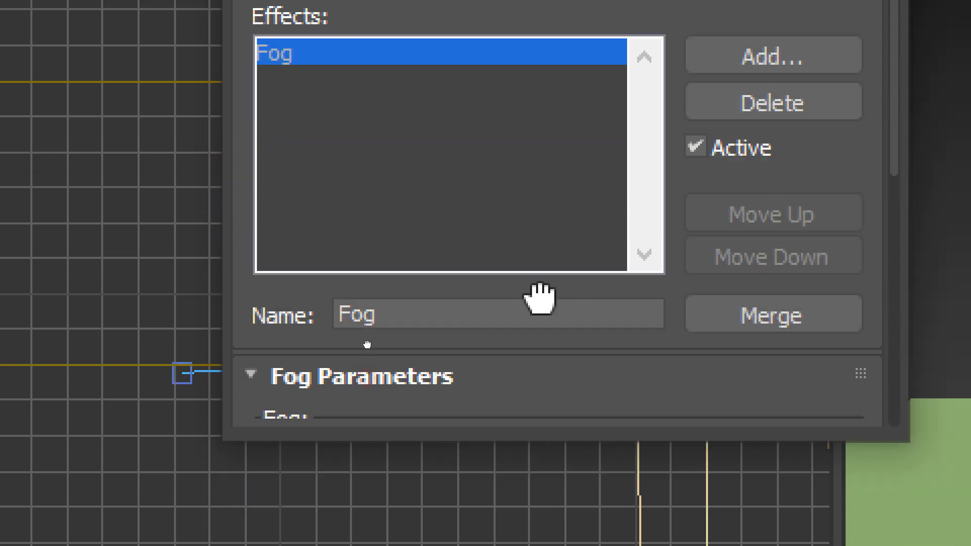
drag(501, 188, 481, 0)
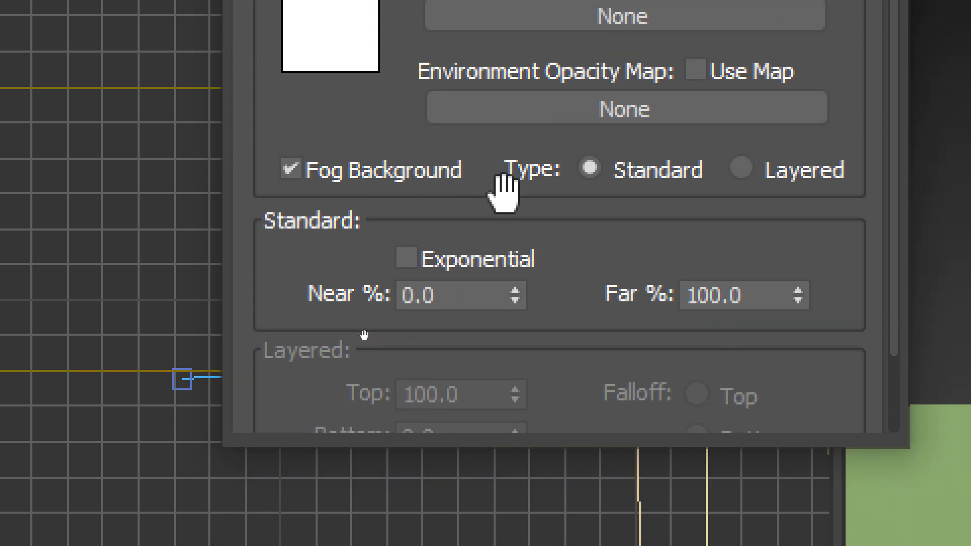
drag(531, 215, 529, 299)
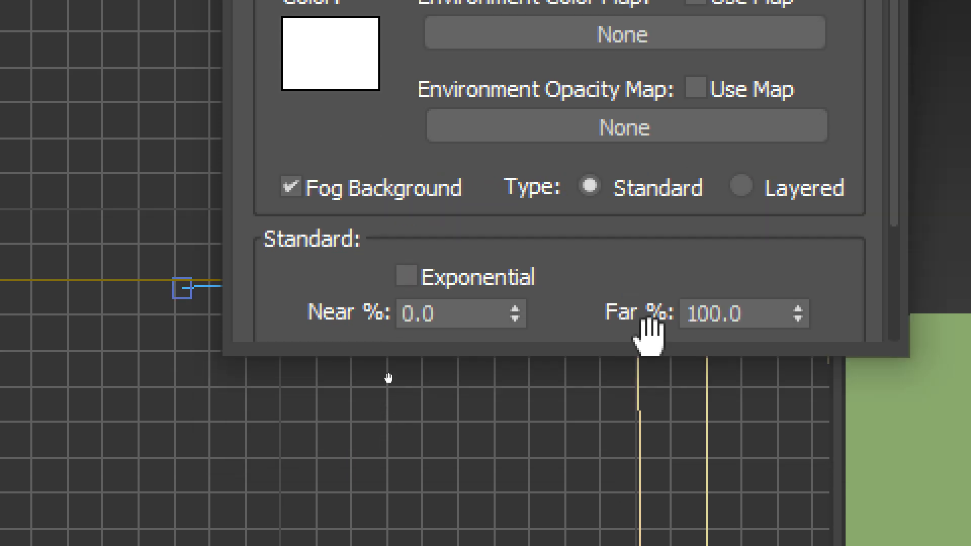
drag(619, 355, 611, 331)
drag(610, 240, 581, 65)
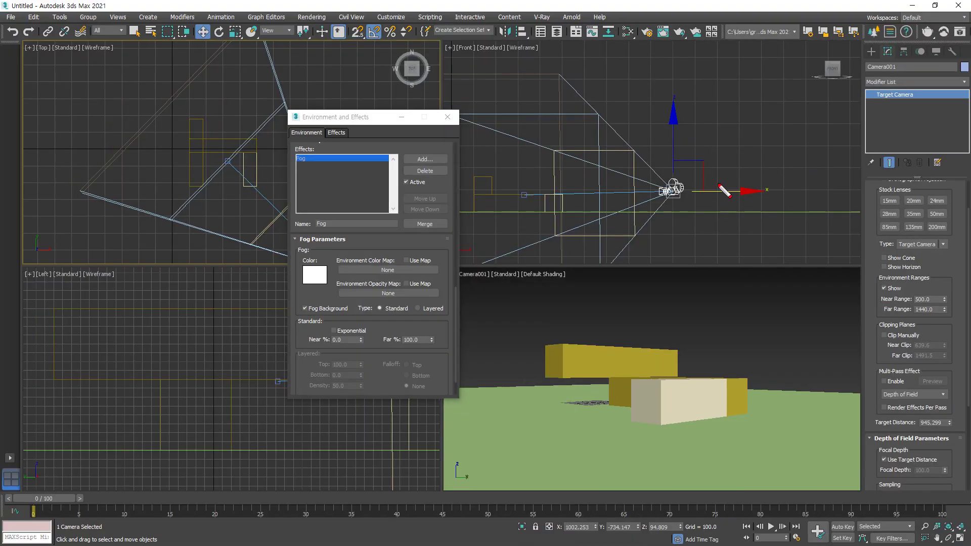
mouse_move(913, 370)
mouse_down()
mouse_move(874, 360)
mouse_move(927, 333)
mouse_move(871, 287)
mouse_move(942, 317)
mouse_move(931, 321)
mouse_up()
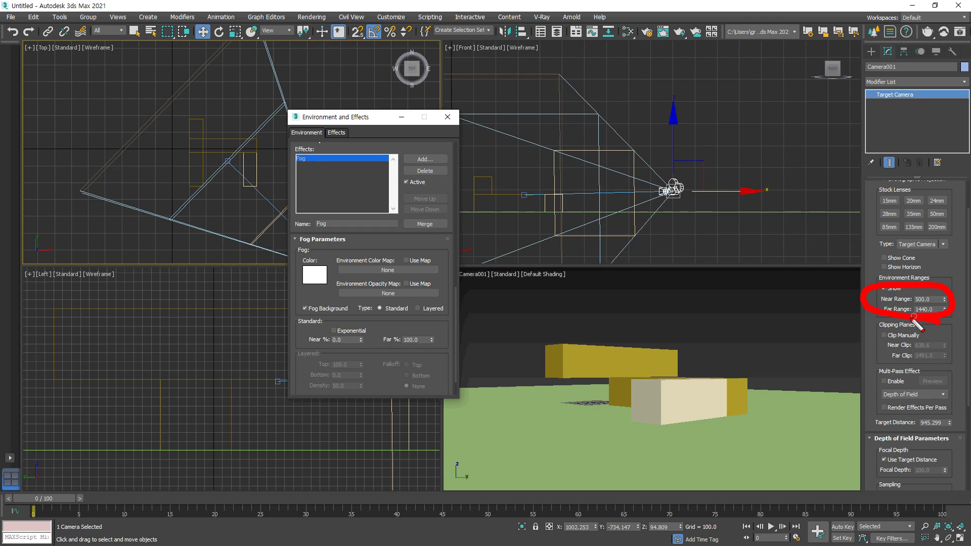
mouse_move(424, 349)
mouse_down()
mouse_move(315, 335)
mouse_move(449, 341)
mouse_move(848, 306)
mouse_move(849, 292)
mouse_move(824, 320)
mouse_up()
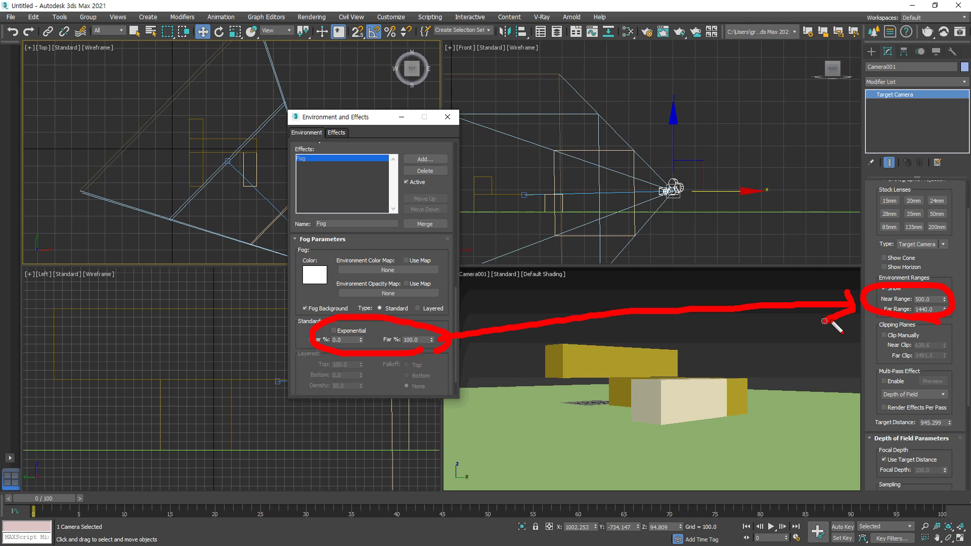
mouse_move(257, 225)
mouse_down()
mouse_move(245, 235)
mouse_move(273, 222)
mouse_move(237, 244)
mouse_up()
drag(169, 107, 120, 146)
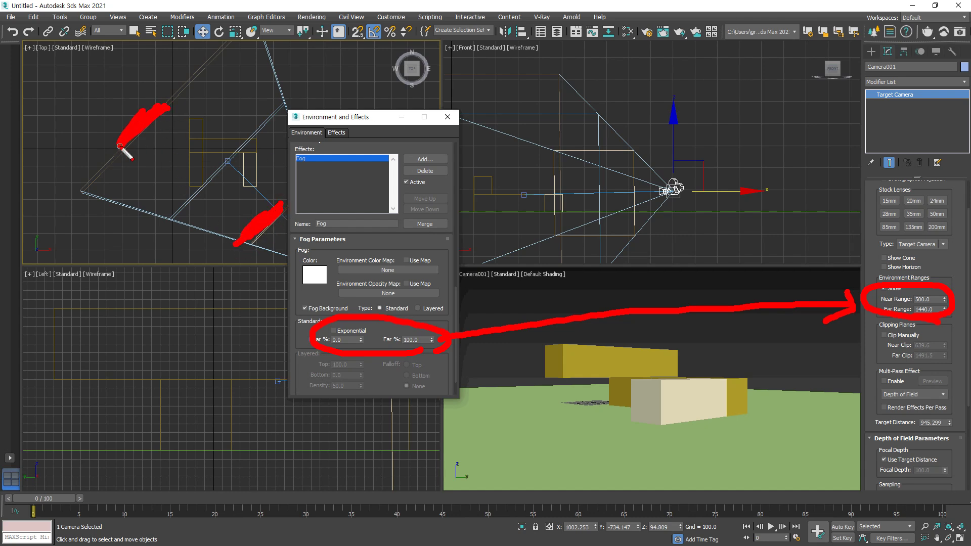
key(Escape)
Switch the production renderer to Scanline Renderer and render the Camera001 view with the fog
drag(345, 121, 473, 100)
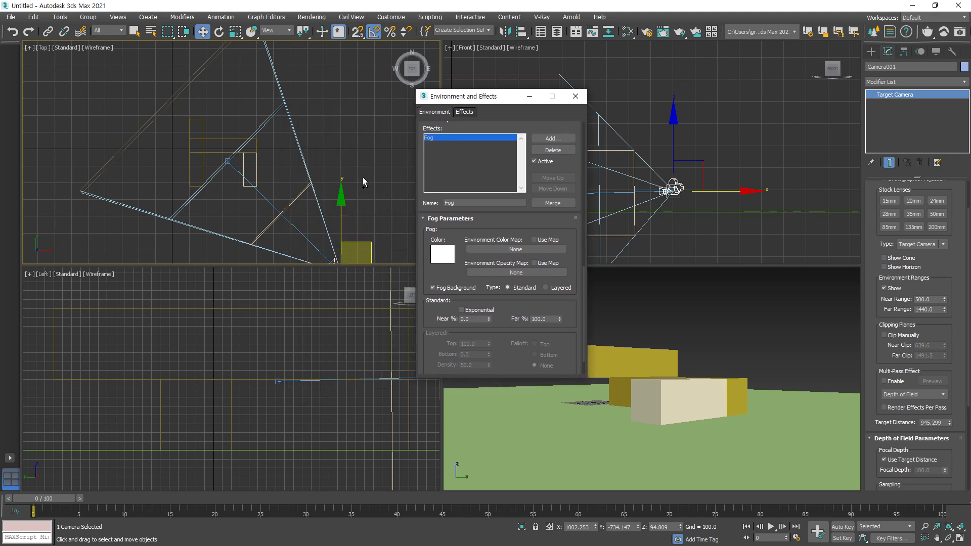
click(729, 296)
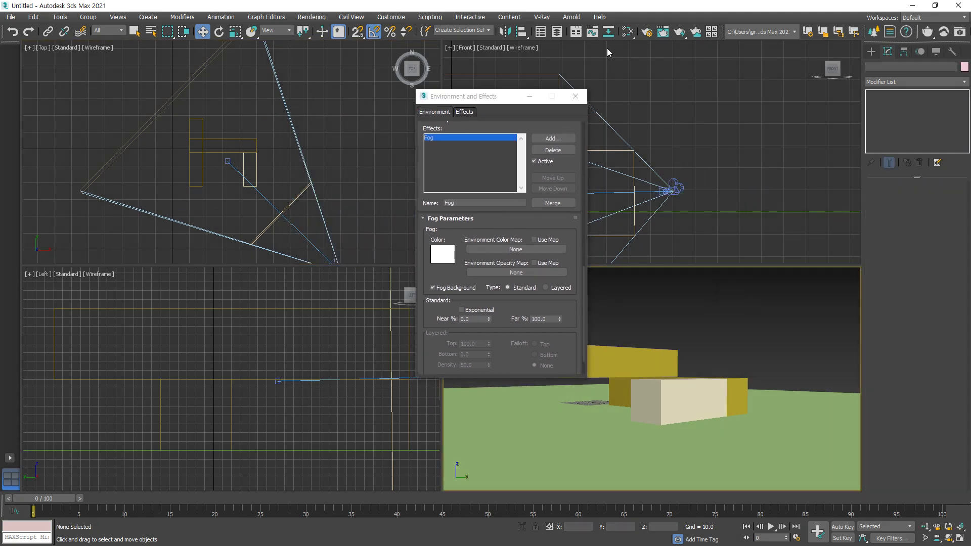
click(647, 32)
drag(261, 27, 376, 31)
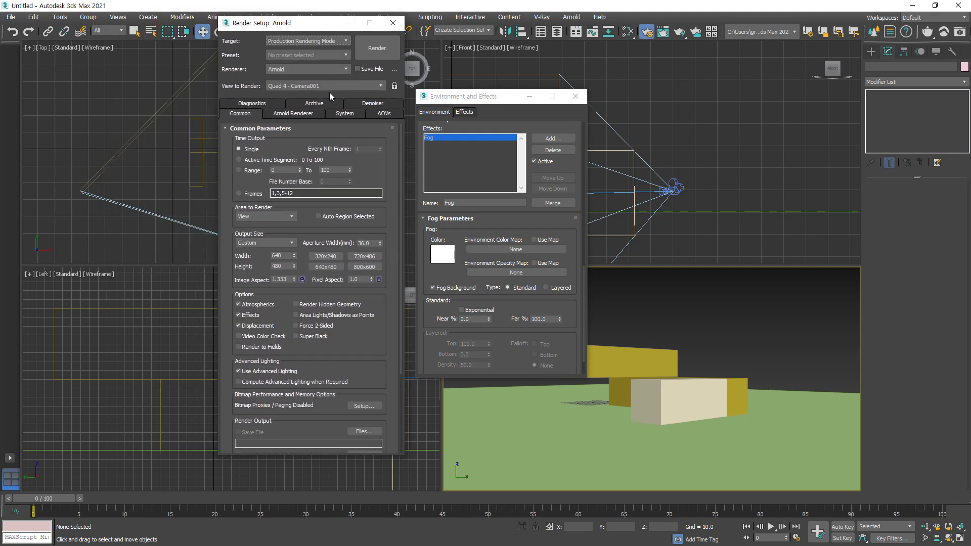
click(325, 69)
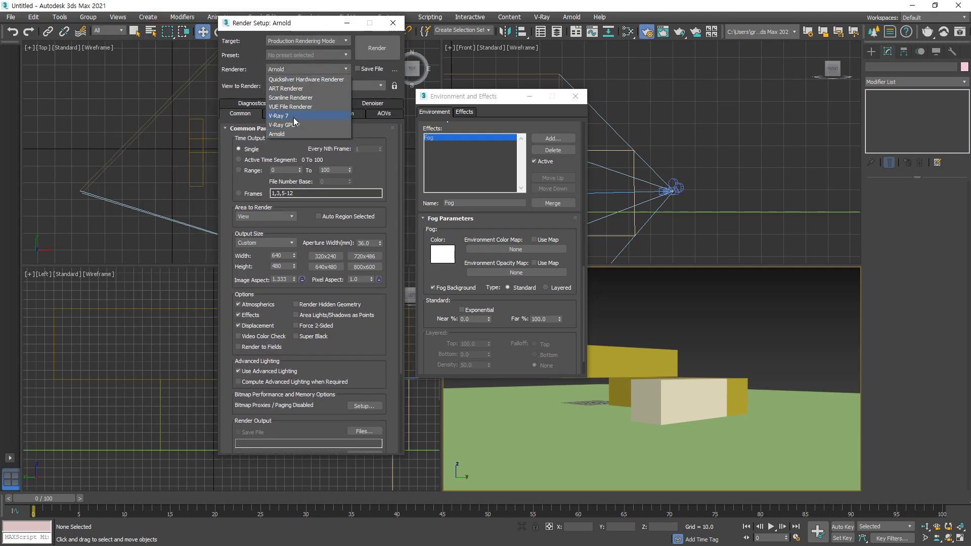
click(291, 98)
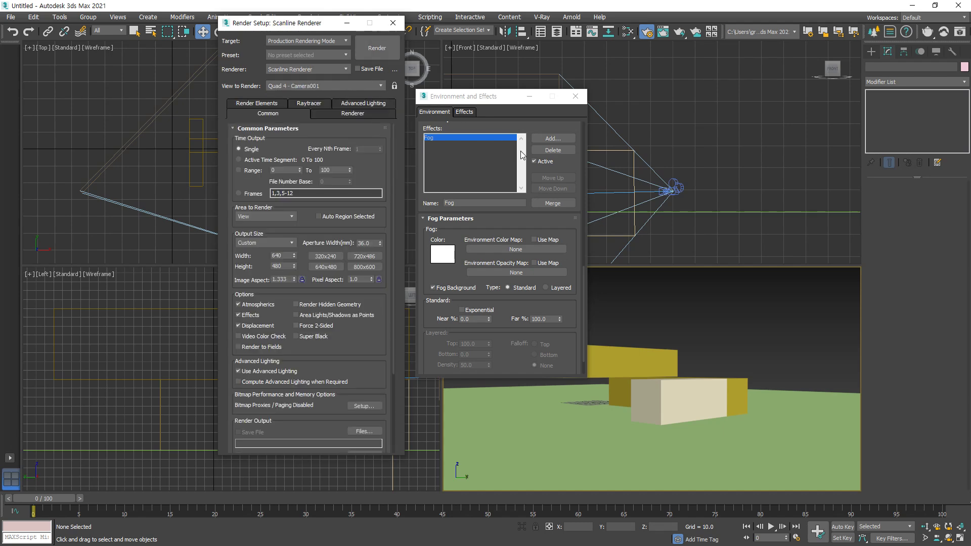
click(390, 49)
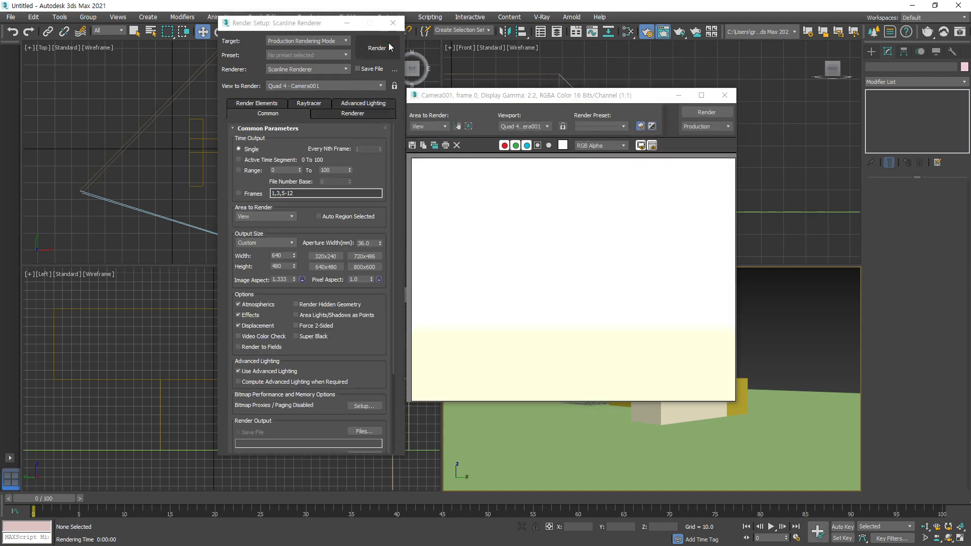
Set the renderer to V-Ray 7 and close the render, render setup and environment windows
click(329, 86)
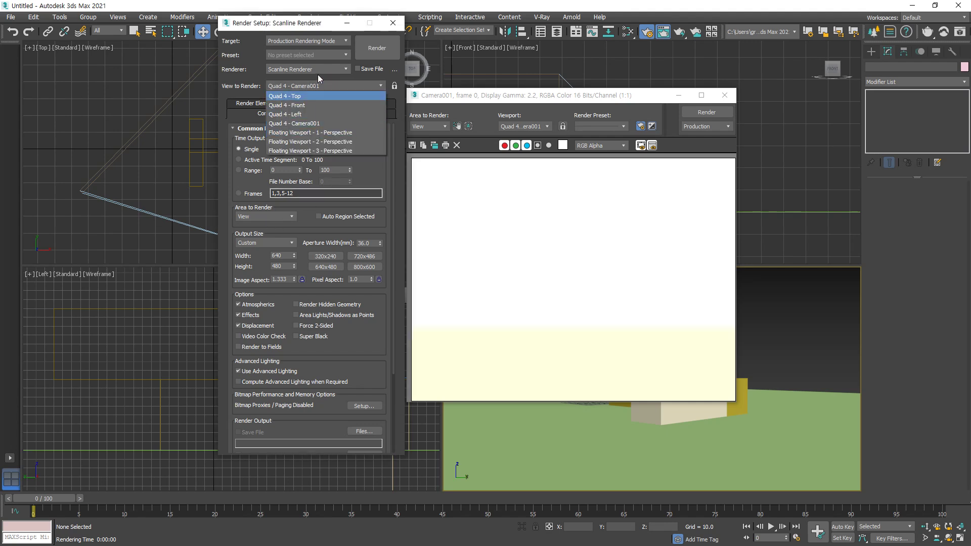
click(319, 78)
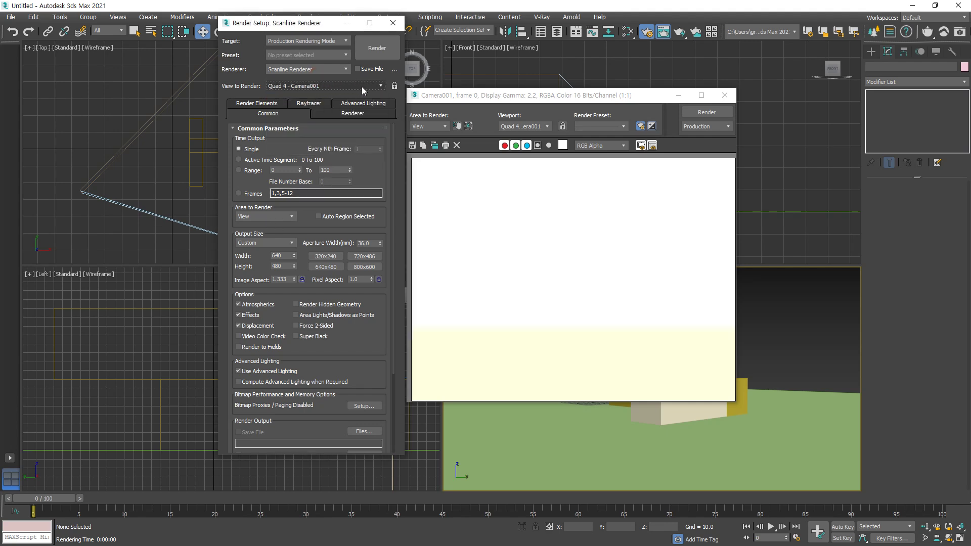
click(335, 69)
click(301, 118)
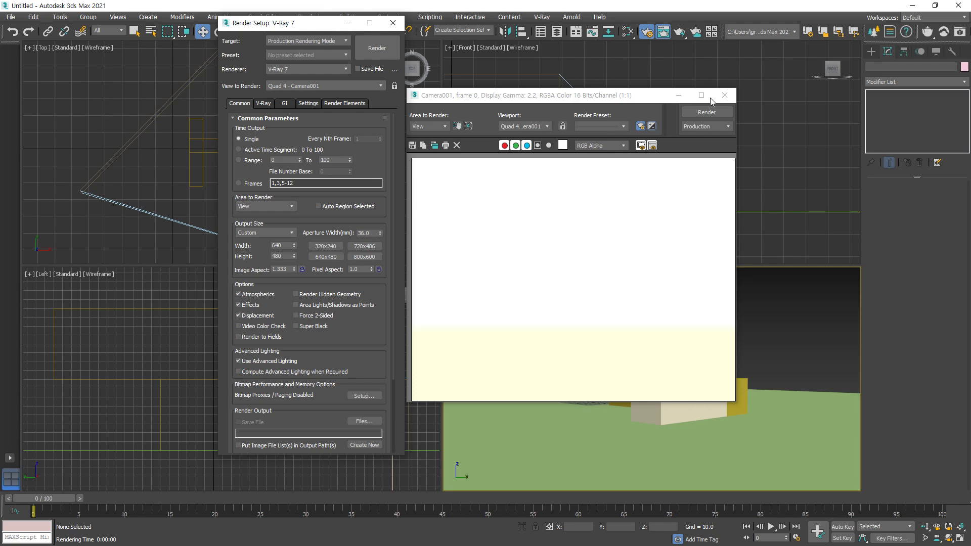
click(724, 95)
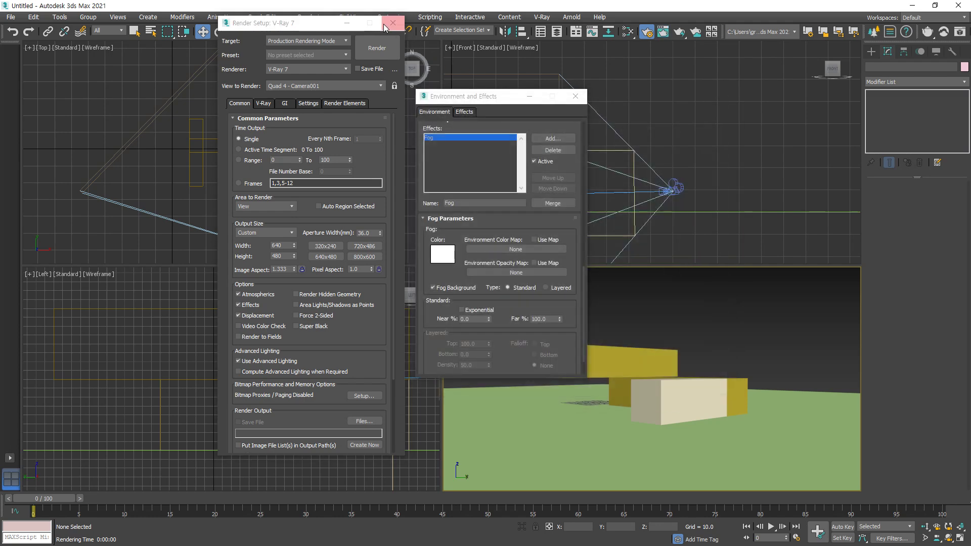
click(393, 23)
click(576, 96)
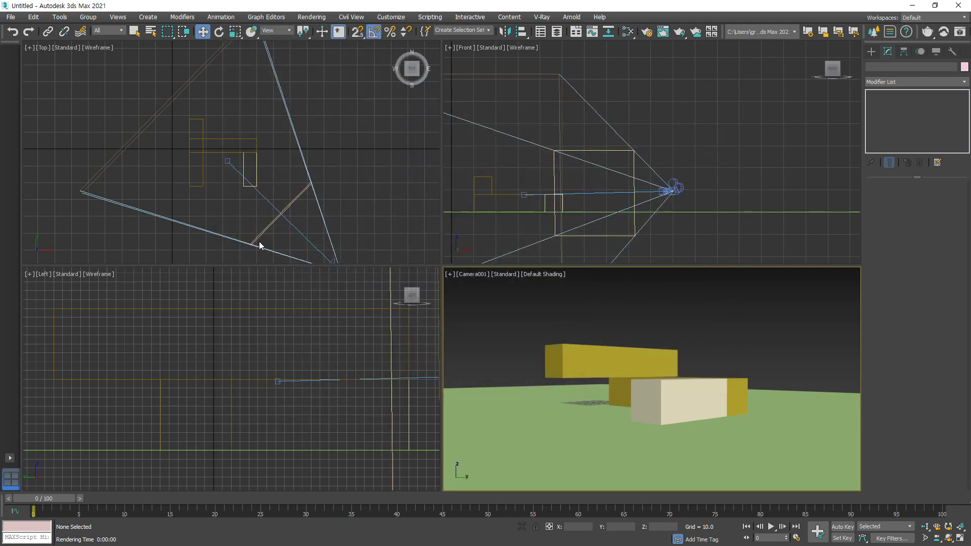
Select the camera in the Top view and set its environment near range to 980
middle_drag(370, 225, 357, 188)
click(334, 241)
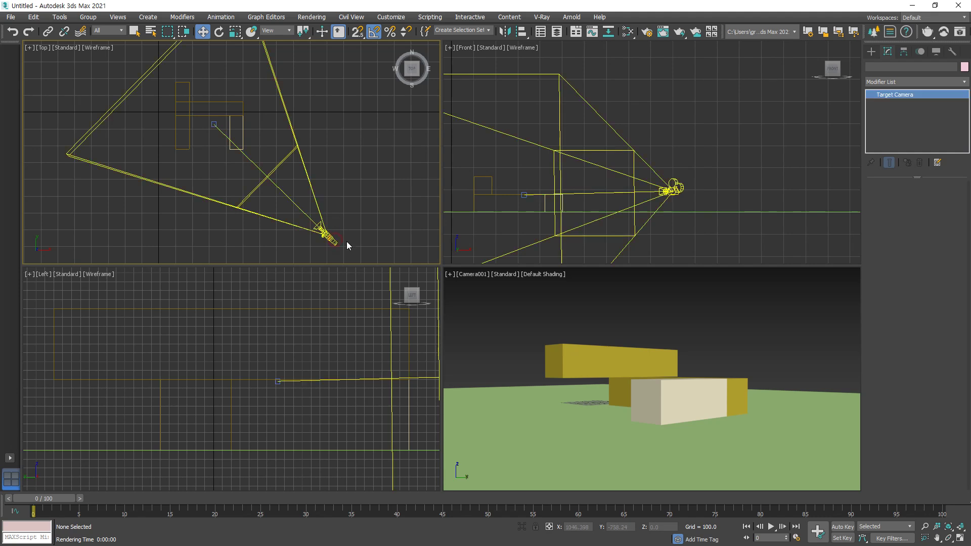
click(945, 347)
drag(944, 346, 940, 297)
mouse_move(273, 200)
mouse_down()
mouse_move(234, 168)
mouse_move(238, 119)
mouse_move(299, 182)
mouse_move(271, 194)
mouse_up()
drag(211, 123, 175, 91)
key(Escape)
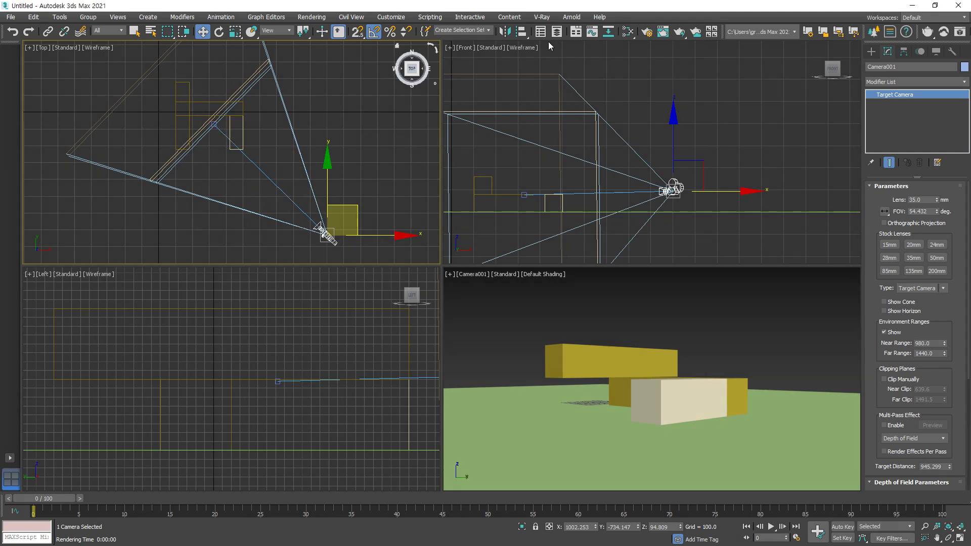
Reopen the render setup with Scanline Renderer as the renderer and render the Camera001 view
click(647, 34)
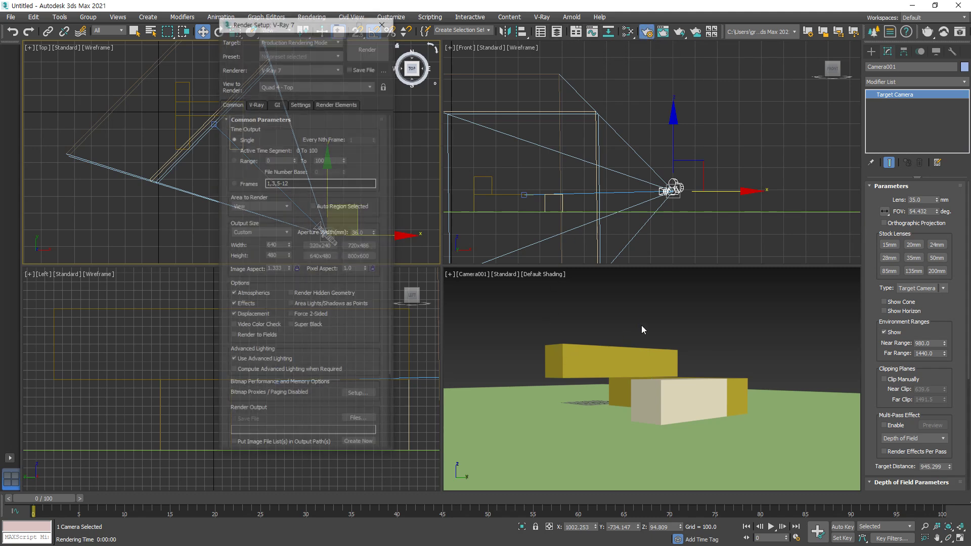
click(308, 69)
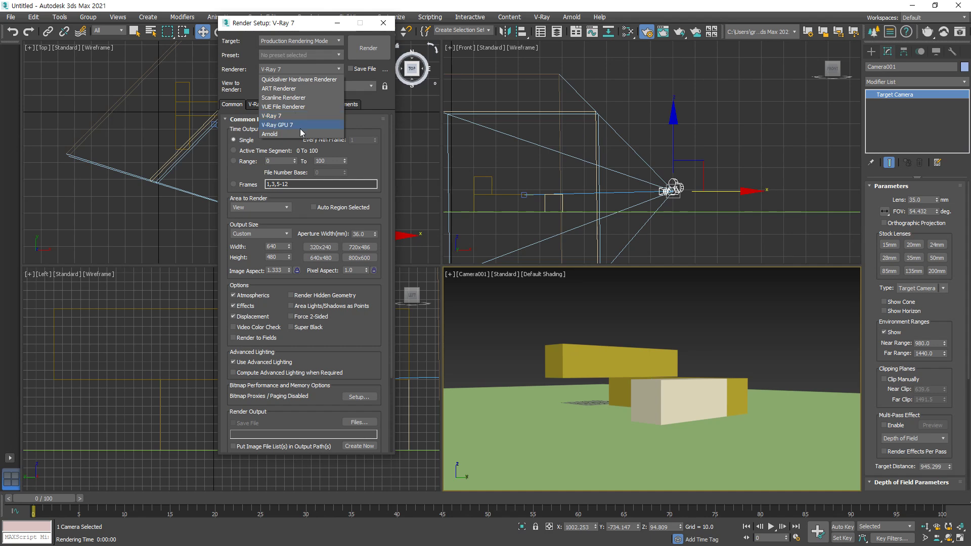
click(305, 99)
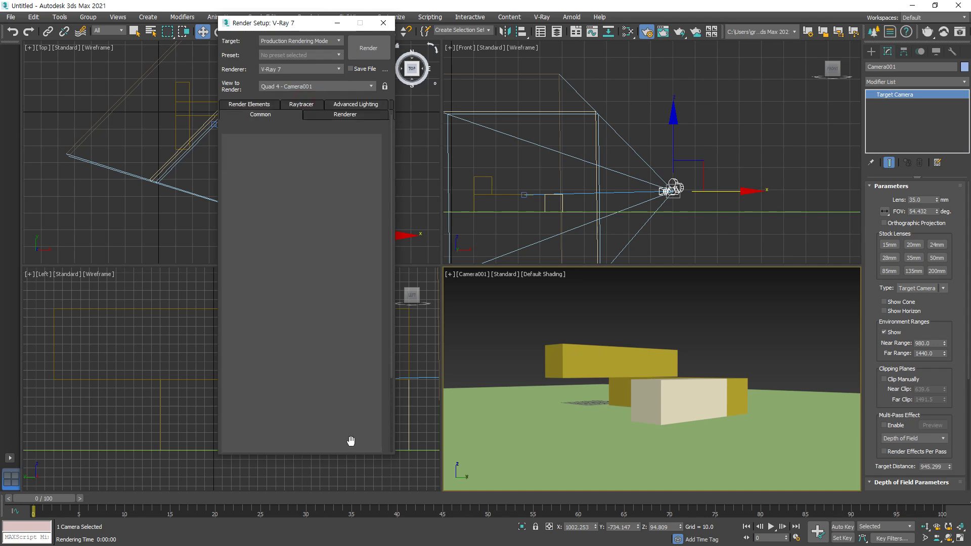
click(362, 50)
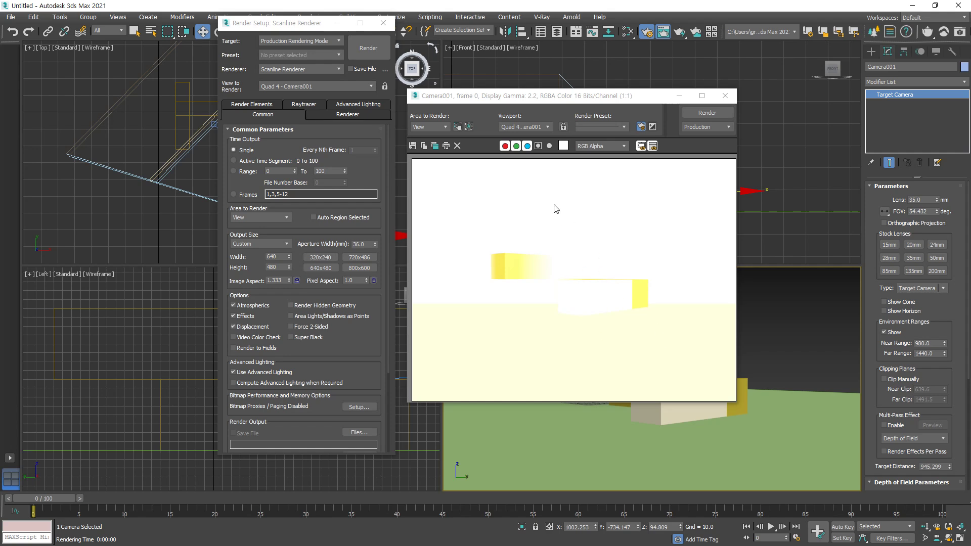
Raise the camera's environment near range to 1283.8 and render the Camera001 view again
click(725, 96)
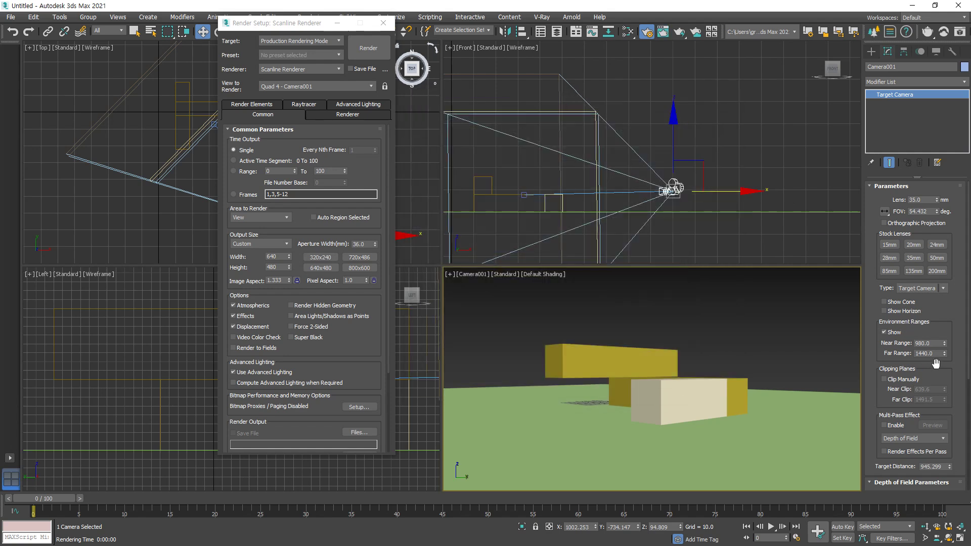
drag(945, 344, 944, 328)
click(372, 55)
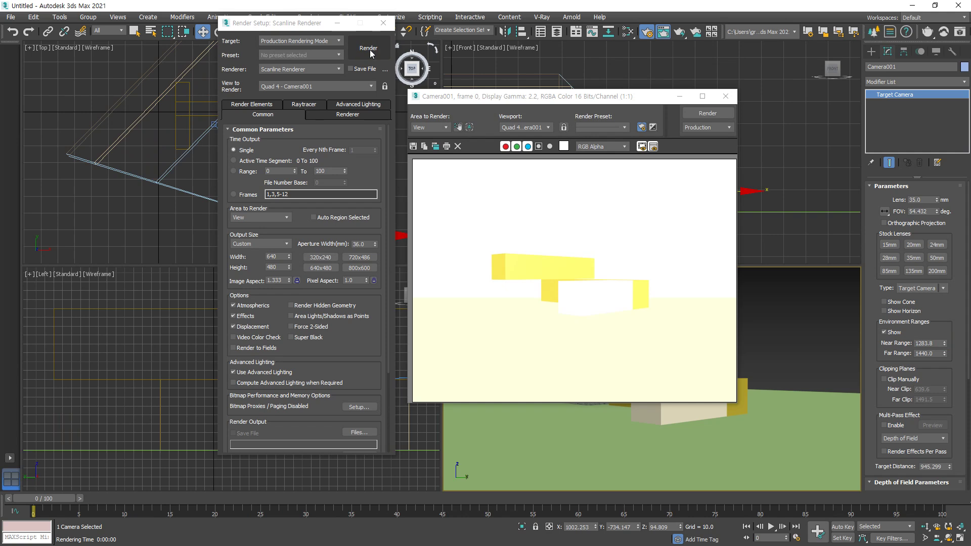
Reopen the environment settings, select the Fog effect and set its standard Far % to 30
middle_click(466, 89)
key(8)
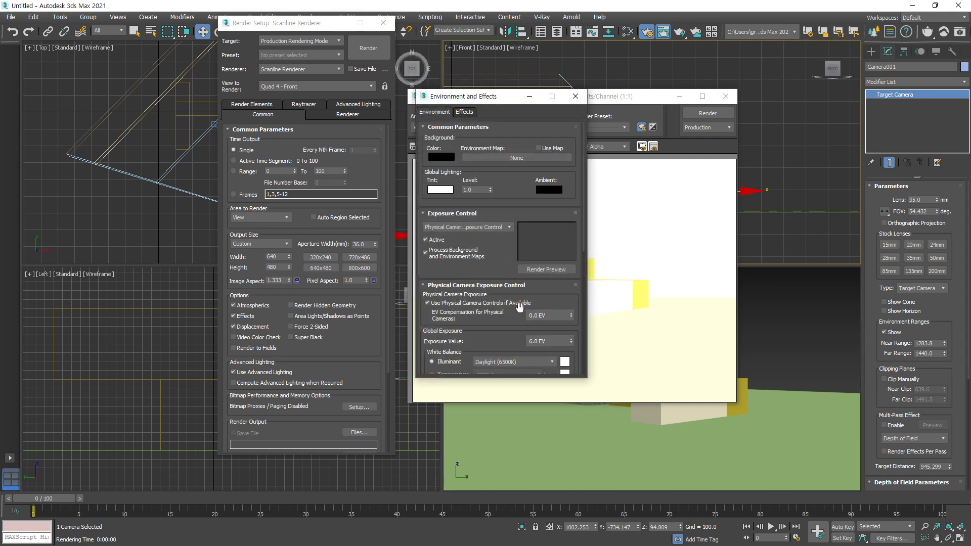
scroll(522, 307, down, 6)
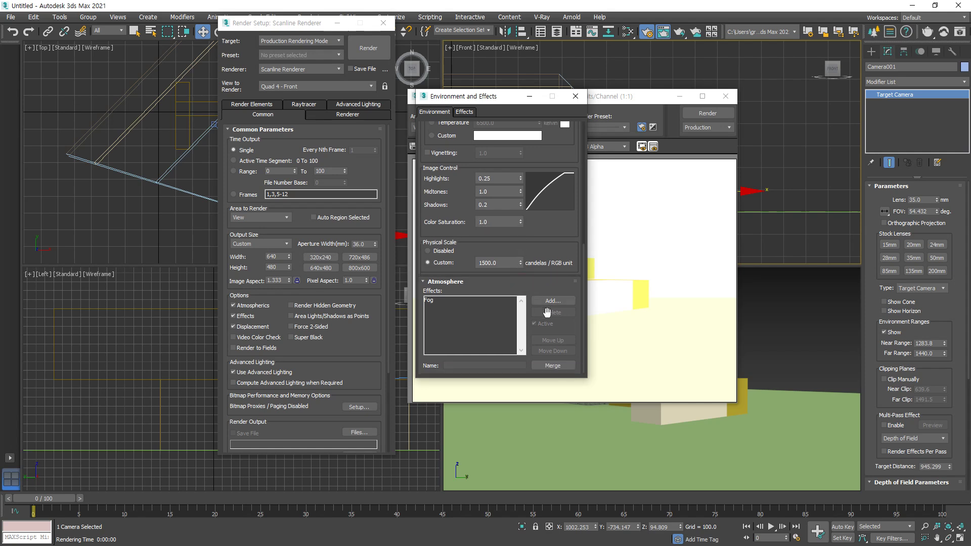
click(436, 302)
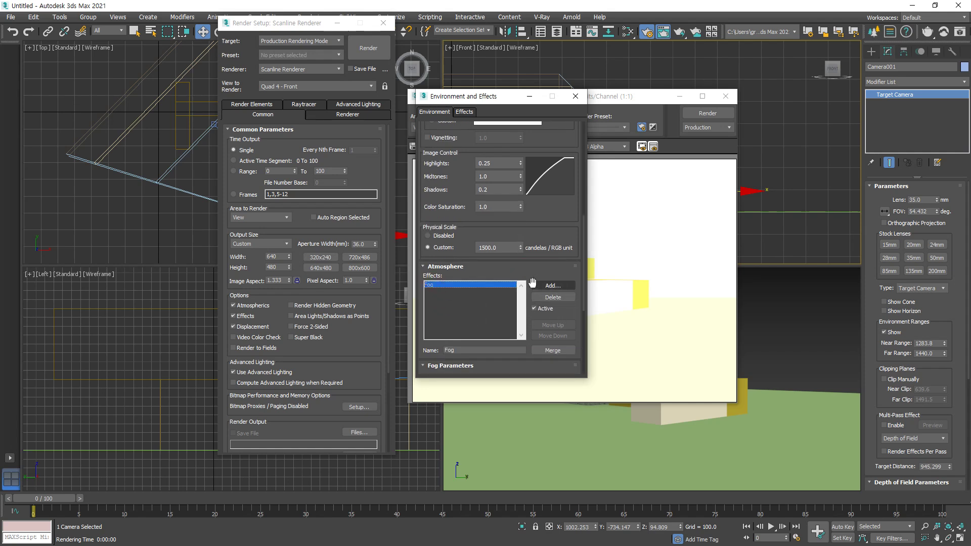
scroll(531, 303, down, 5)
scroll(549, 314, down, 1)
double_click(552, 314)
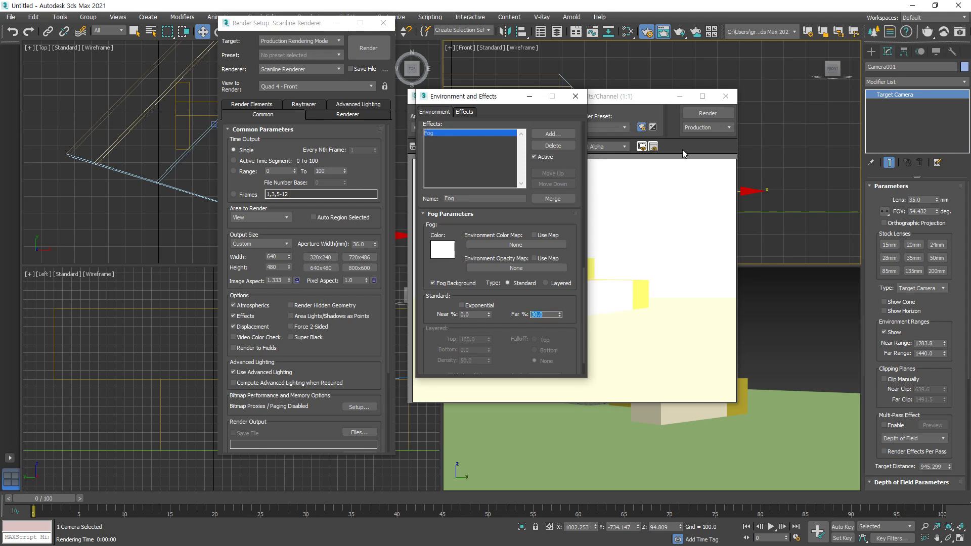
Render the Front view with the fog and move the render and environment windows apart
click(709, 113)
click(709, 113)
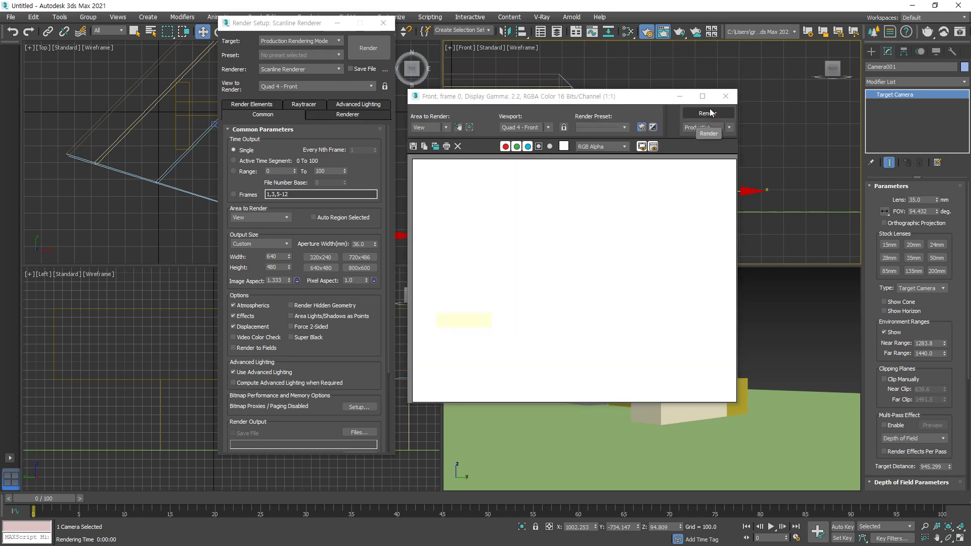
drag(614, 99, 765, 174)
drag(498, 97, 450, 183)
Change the renderer to V-Ray 7 and start a render
click(303, 69)
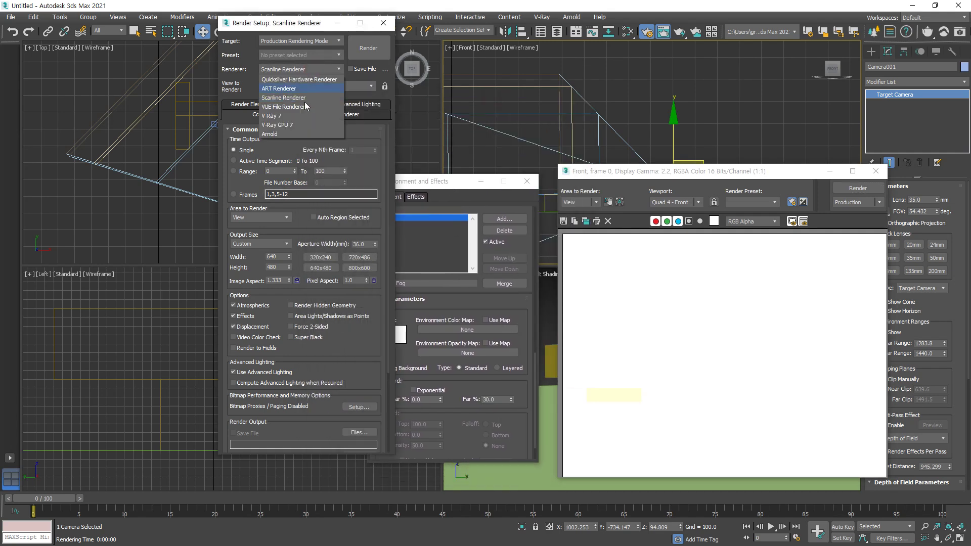
click(296, 116)
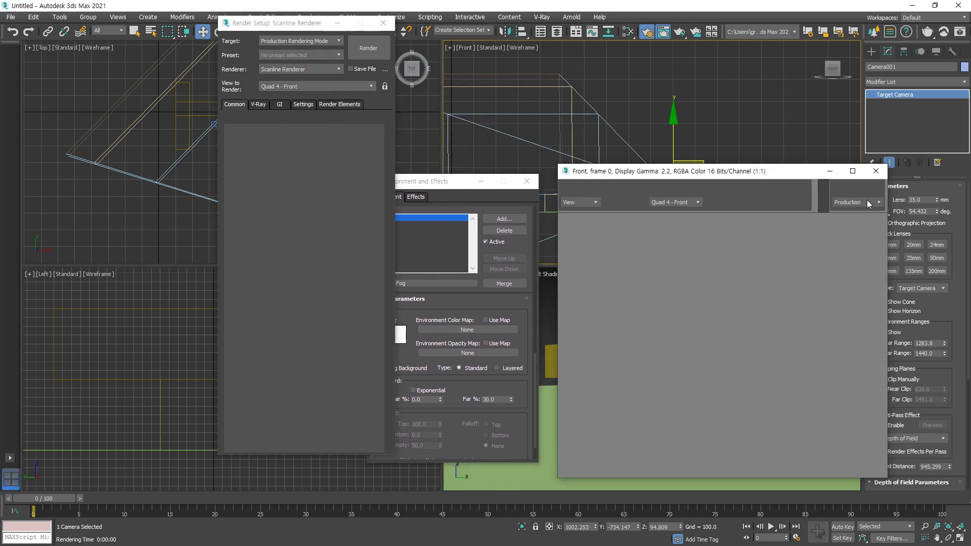
click(848, 187)
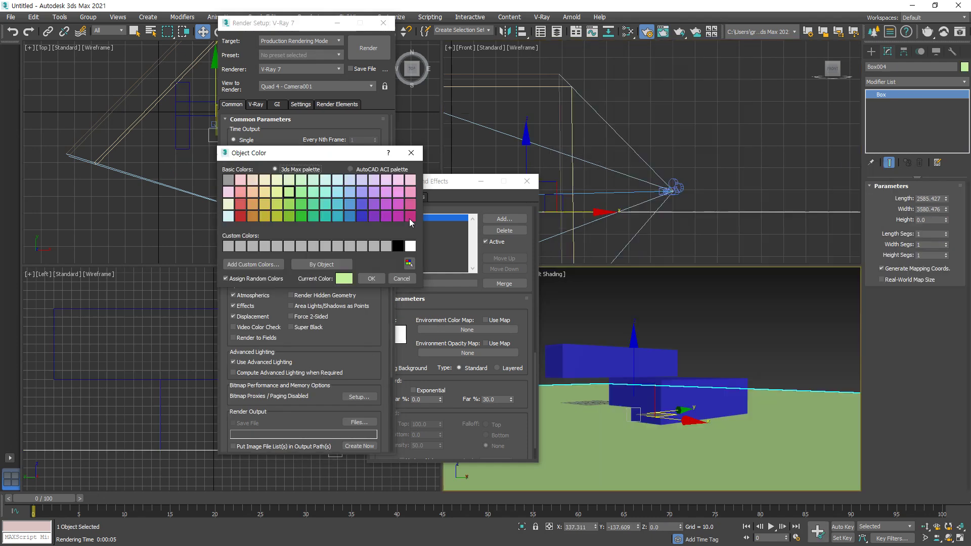
Recolour the ground box dark magenta and render the Camera001 view with V-Ray 7
click(411, 216)
click(371, 278)
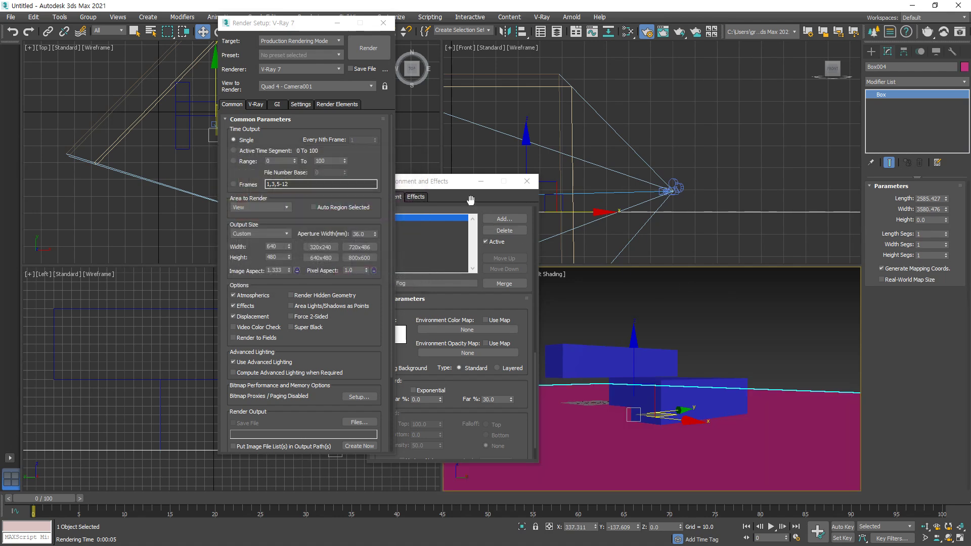
click(368, 48)
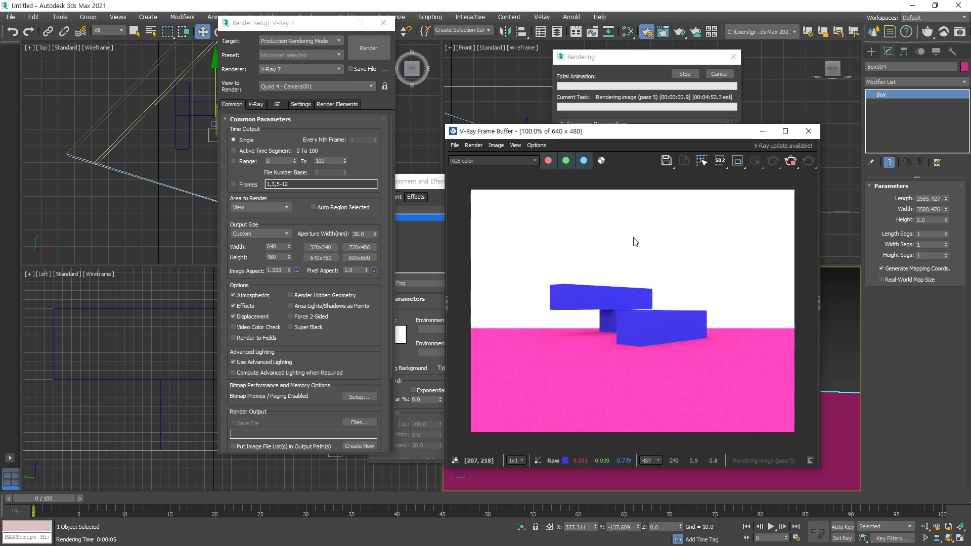
Set the fog's Far % to 100 and re-render the Camera001 view in V-Ray, stopping the render early
click(423, 256)
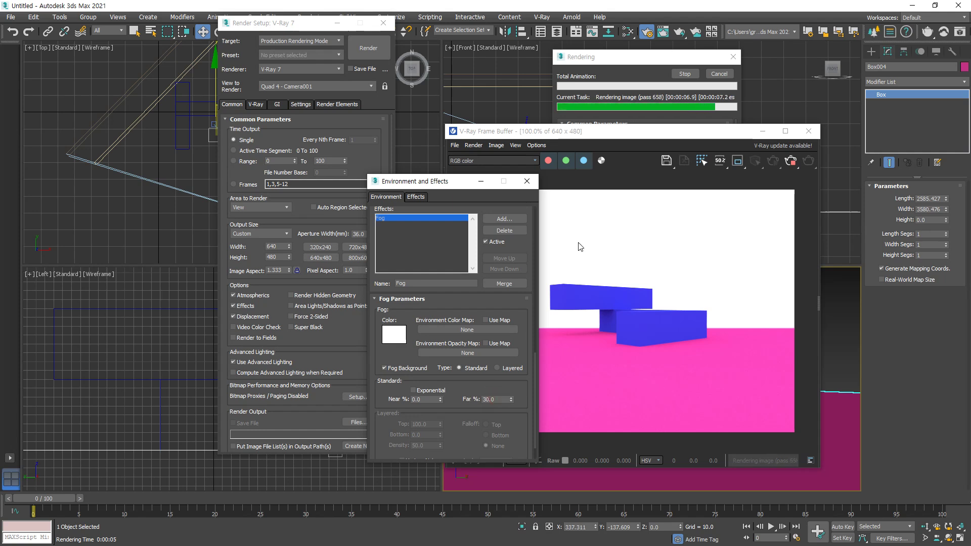
click(504, 400)
key(Return)
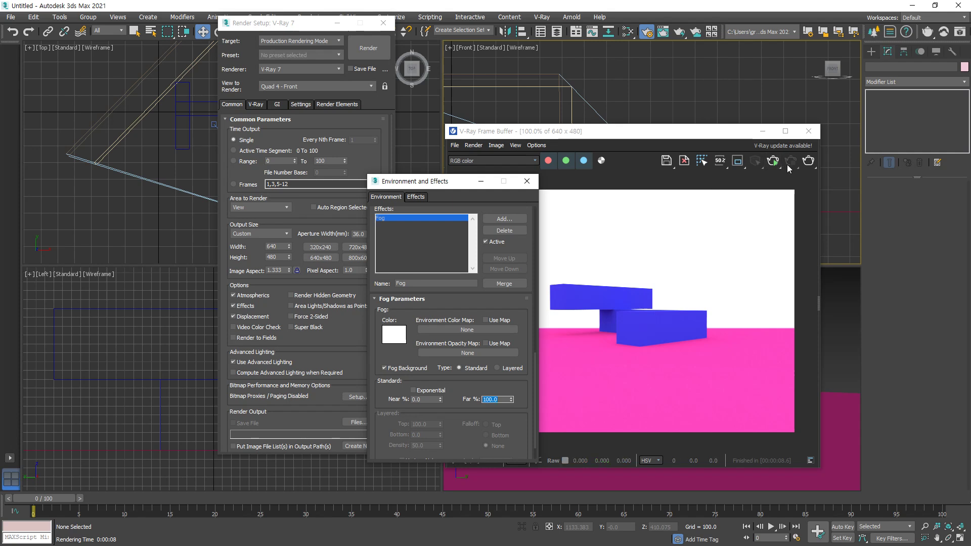
click(809, 161)
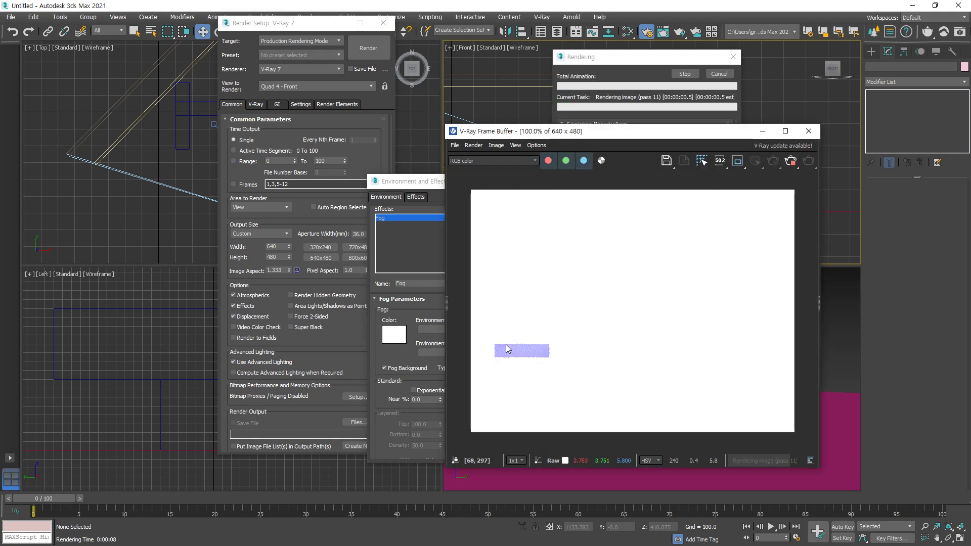
click(833, 306)
click(809, 161)
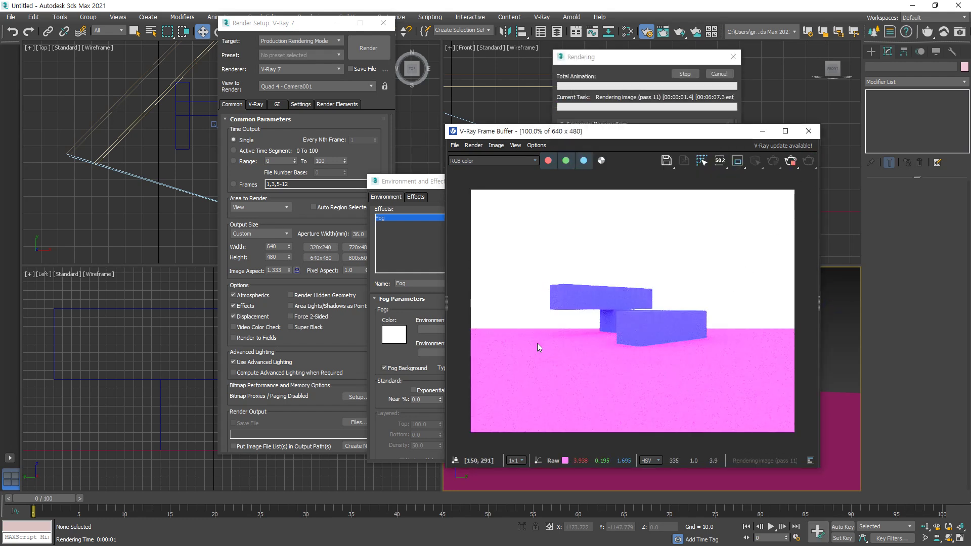
click(789, 164)
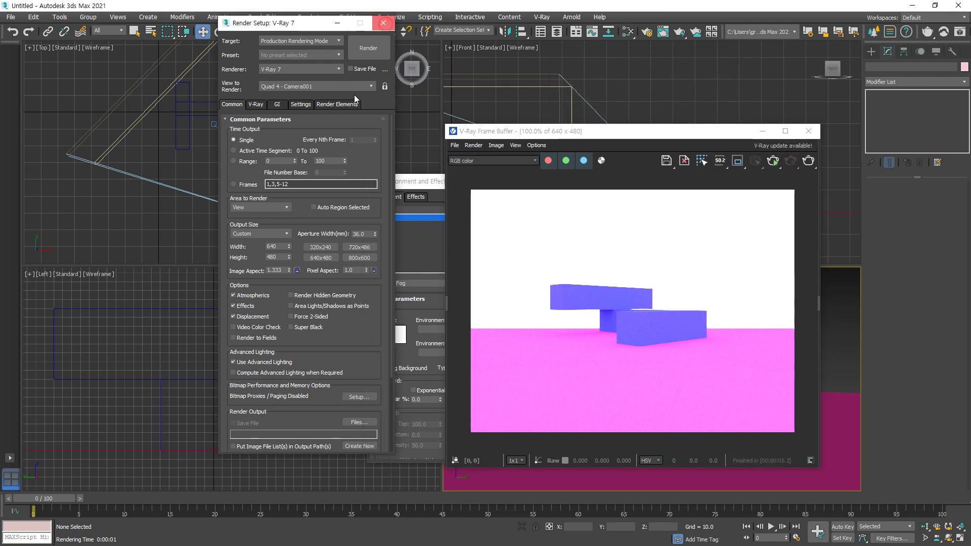
Close the render setup, select Camera001 in the Top view and reduce its near environment range to about 719
click(383, 22)
drag(420, 183, 458, 184)
click(326, 234)
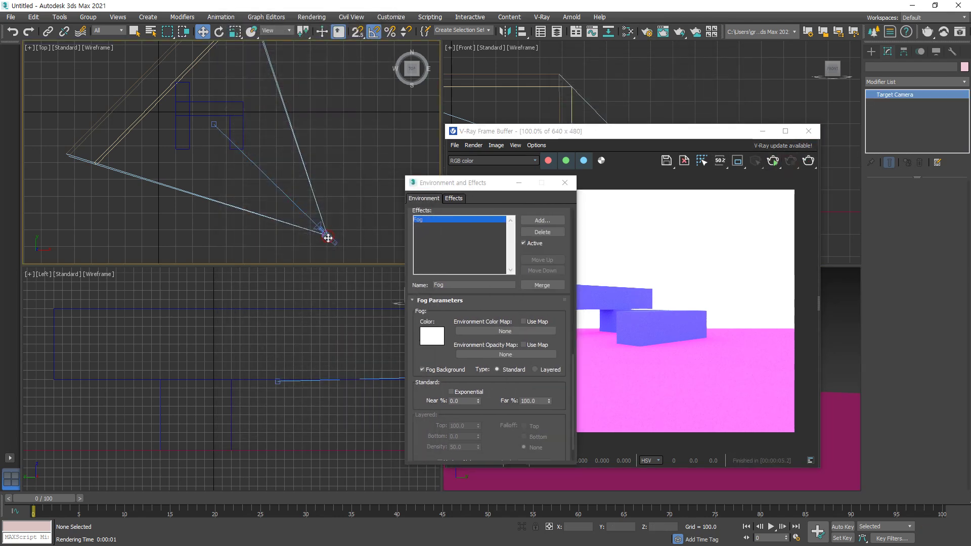
drag(945, 347, 948, 365)
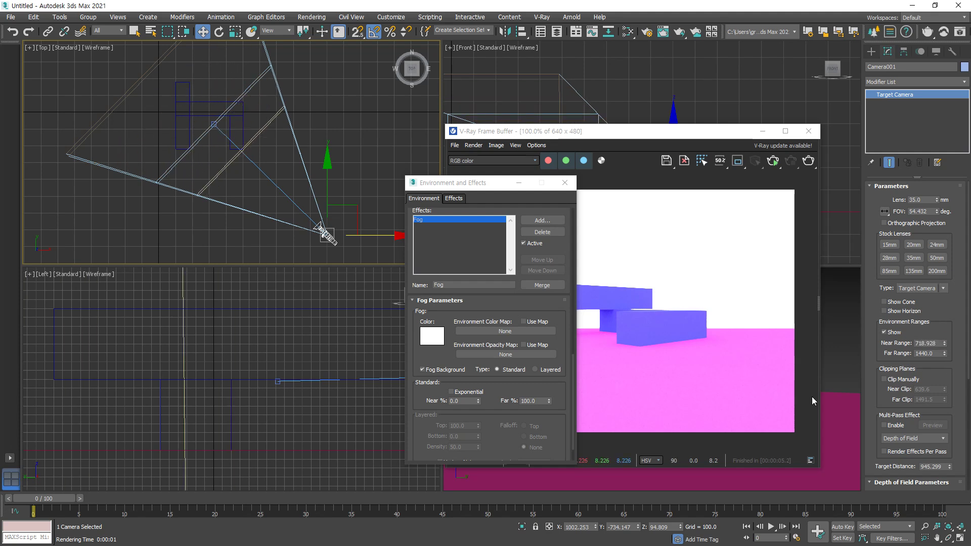
Render the Camera001 view with V-Ray 7 using the reduced near environment range
right_click(837, 304)
click(647, 31)
click(374, 53)
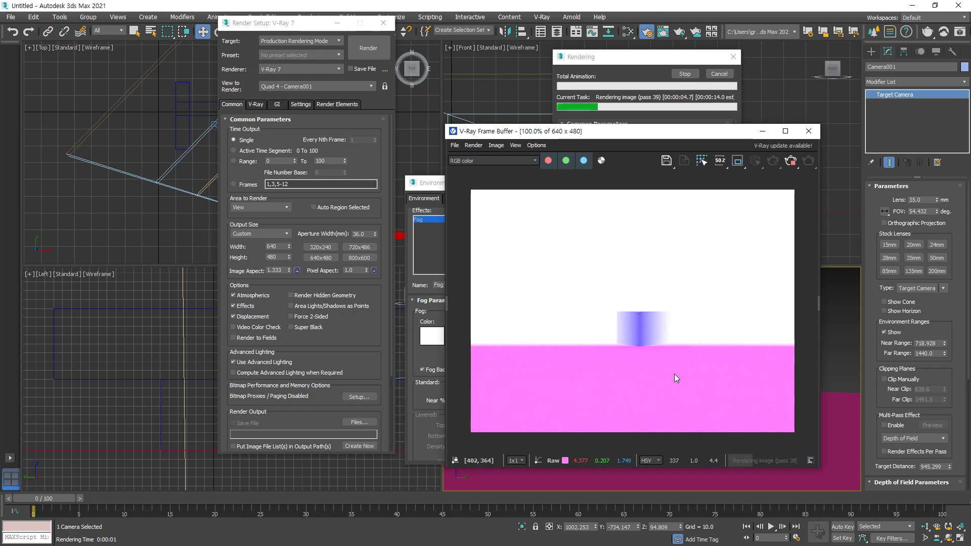
Set the fog's Far % to 50 and re-render the Camera001 view
click(428, 187)
double_click(531, 401)
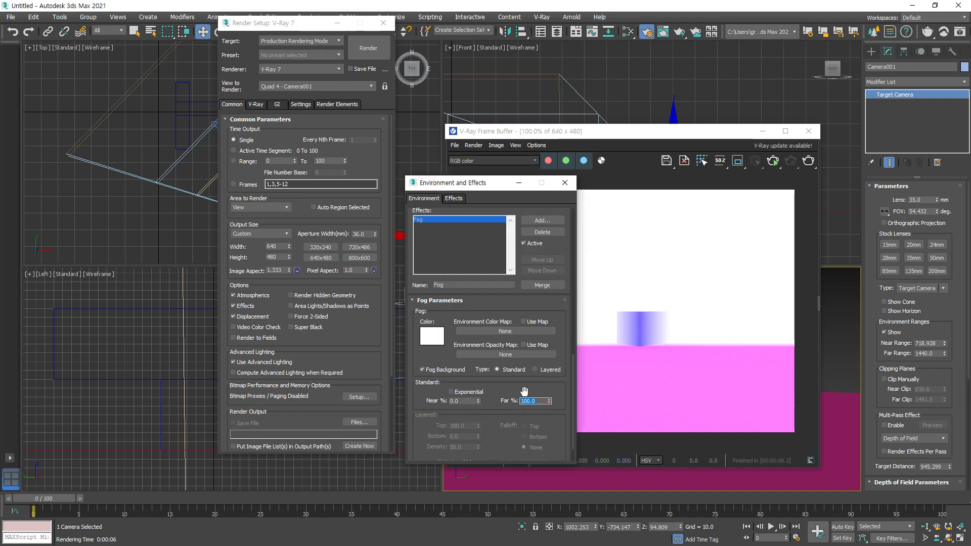
click(806, 163)
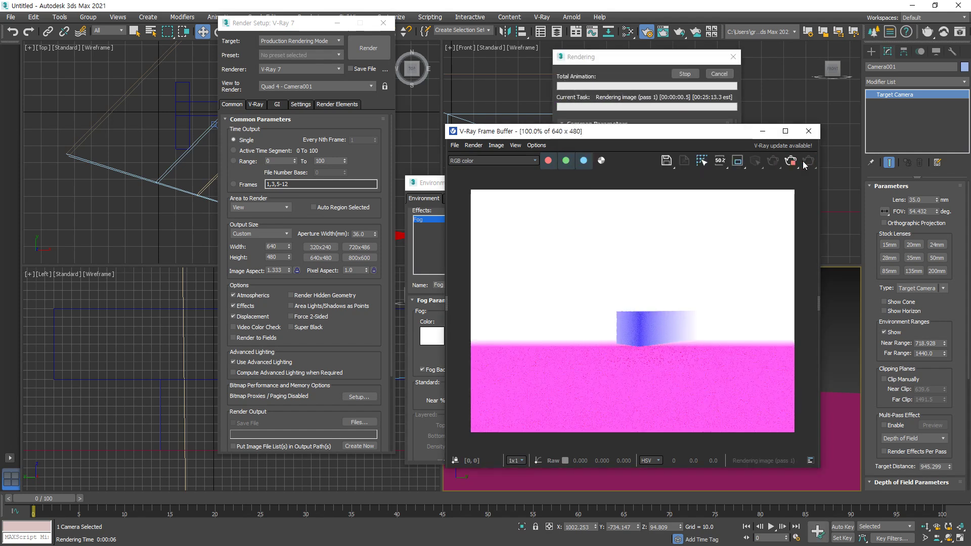
Set the fog's Far % to 10 and re-render the Camera001 view
click(427, 236)
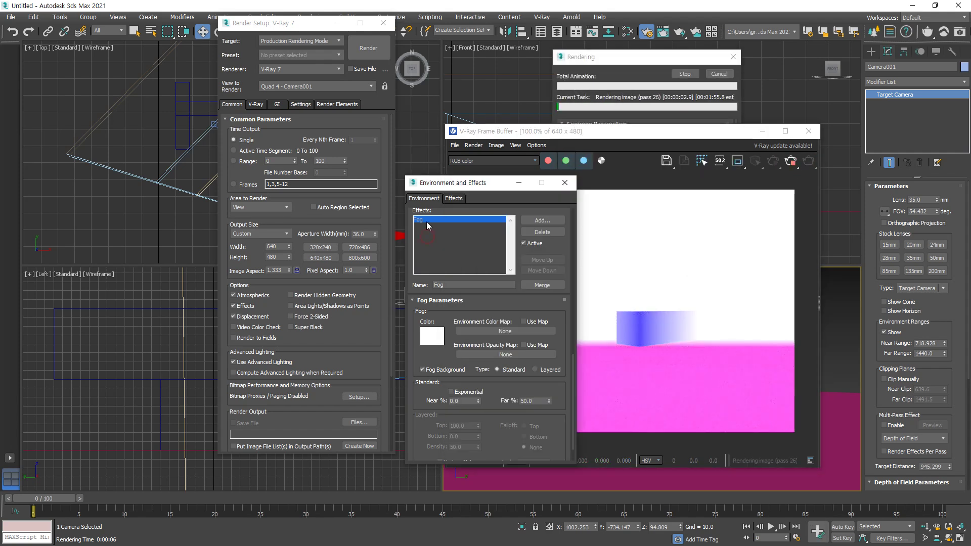
double_click(537, 401)
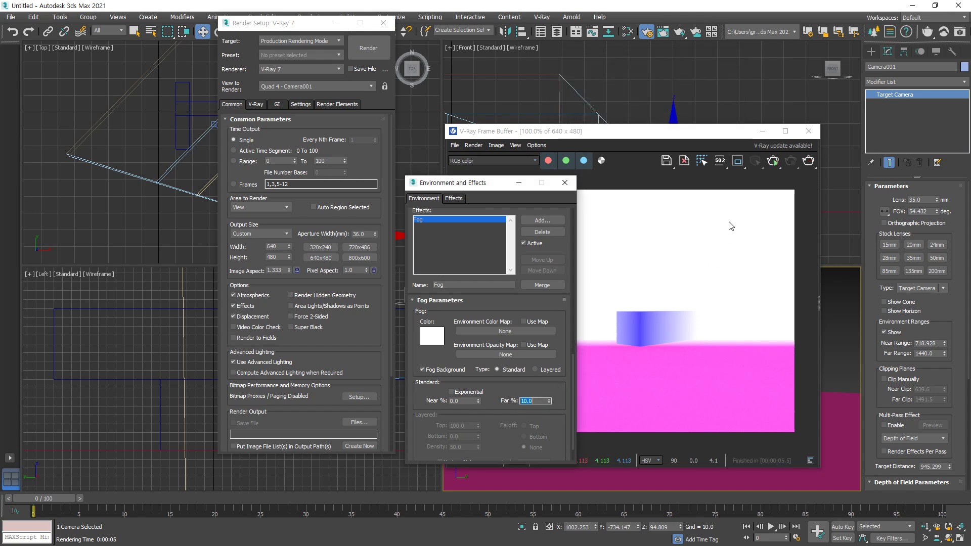
click(808, 161)
click(808, 161)
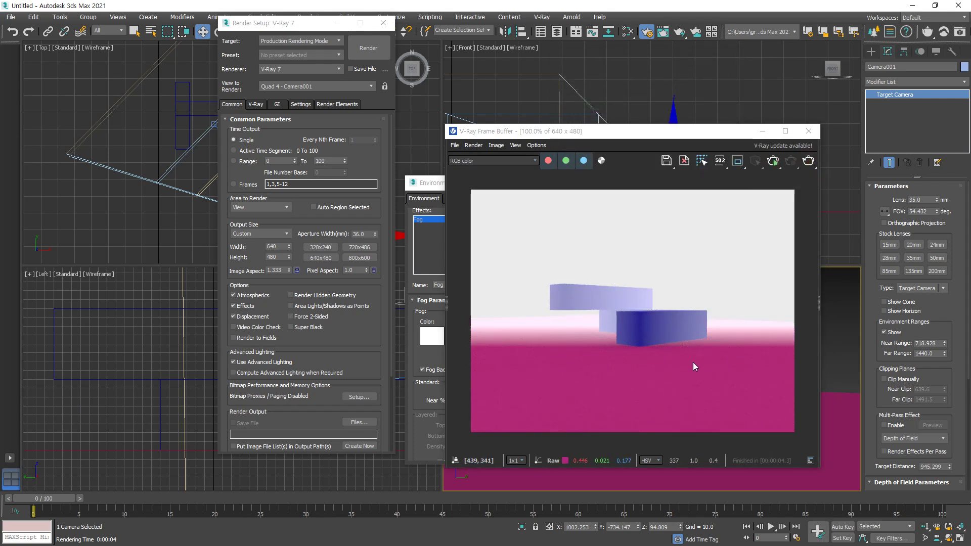
Close the render and environment windows and draw a tall box about 150 × 180 × 710 beside the existing boxes in the Top view
click(808, 131)
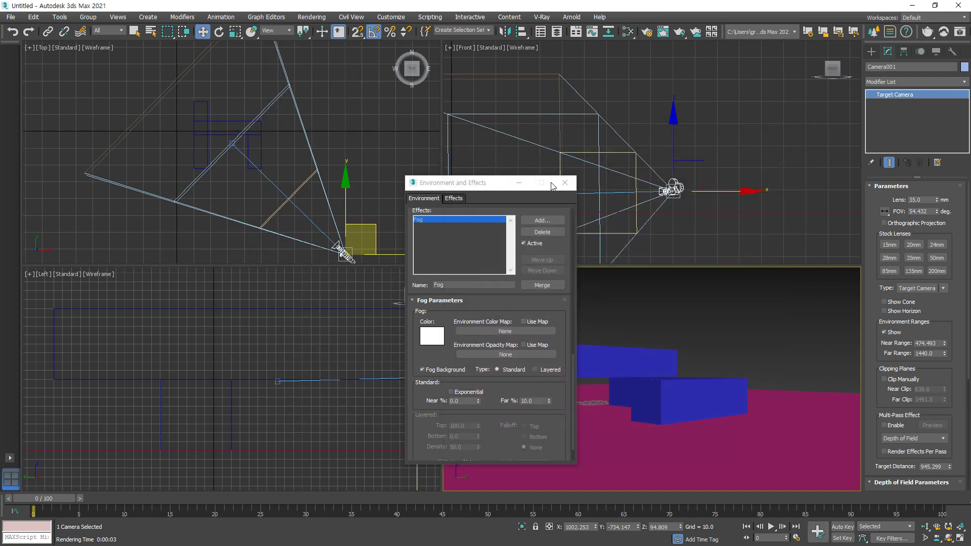
click(565, 183)
click(871, 51)
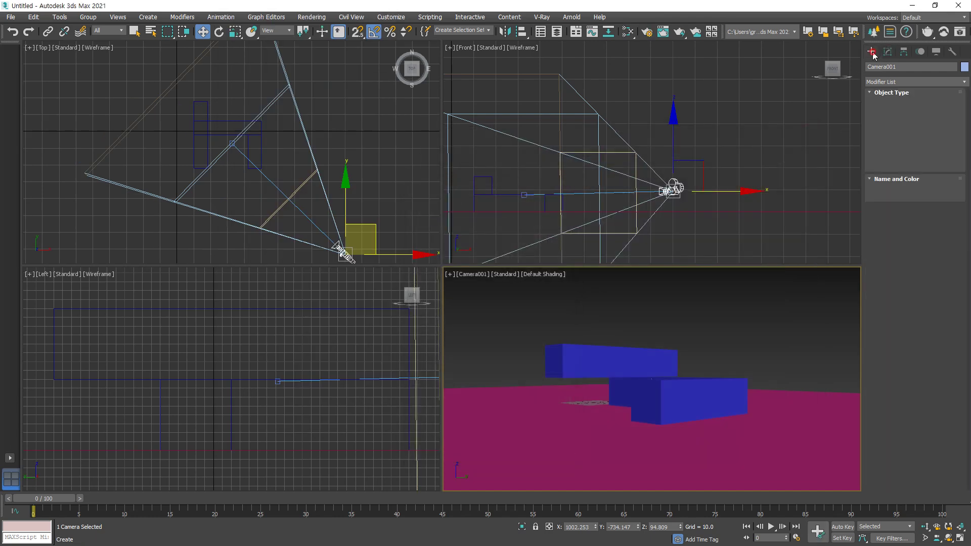
click(895, 112)
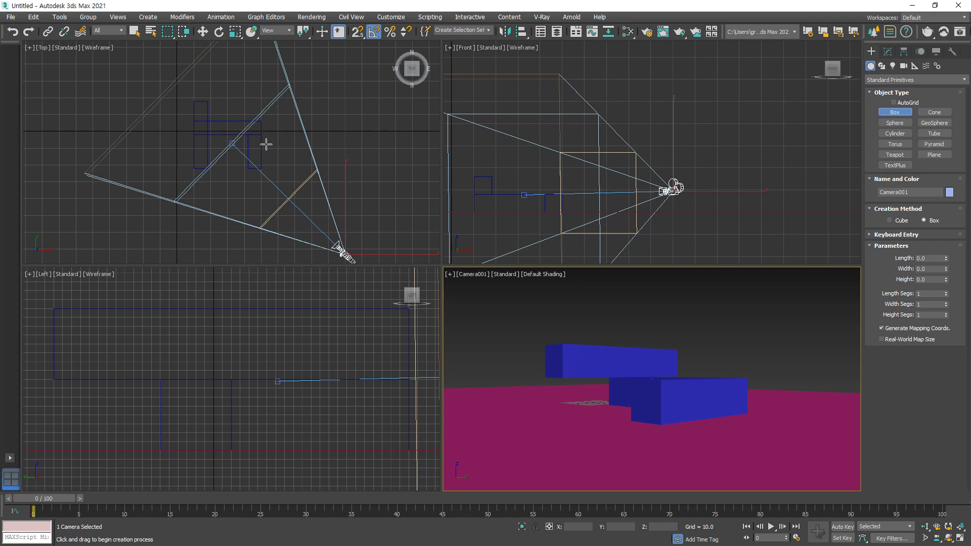
drag(281, 145, 311, 120)
click(321, 3)
Set the new box's length and width to 80 and its height to 400
click(888, 51)
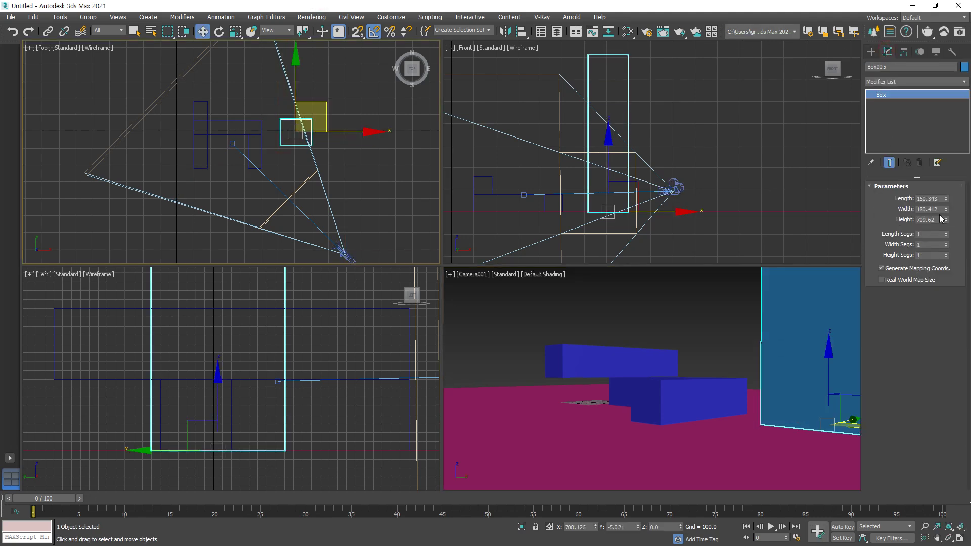
drag(947, 204, 940, 205)
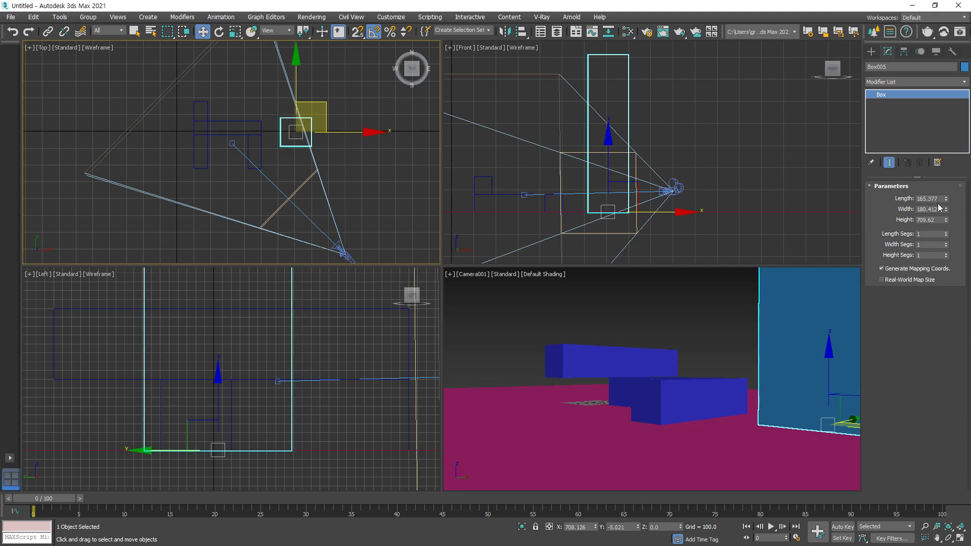
double_click(939, 198)
text(80)
key(Tab)
text(8)
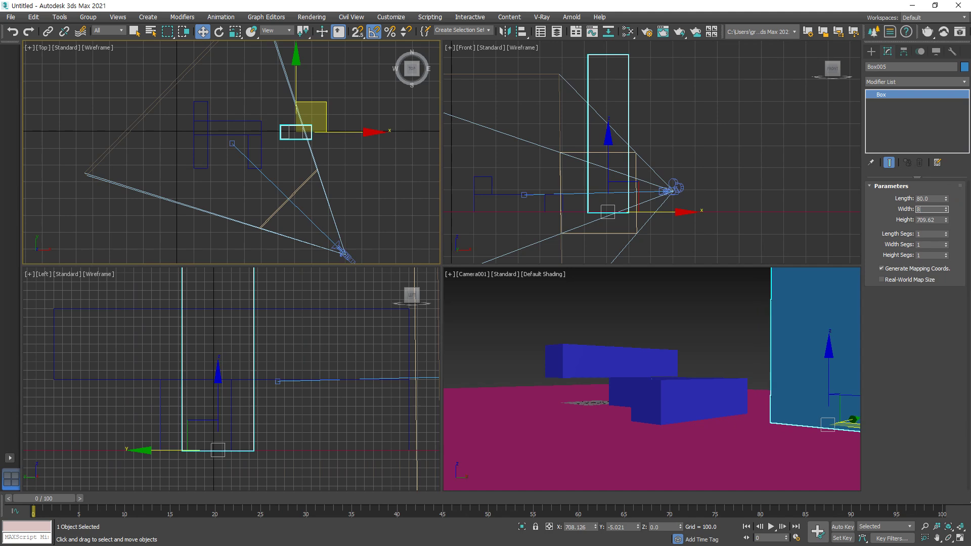
text(0)
key(Tab)
text(400)
key(Return)
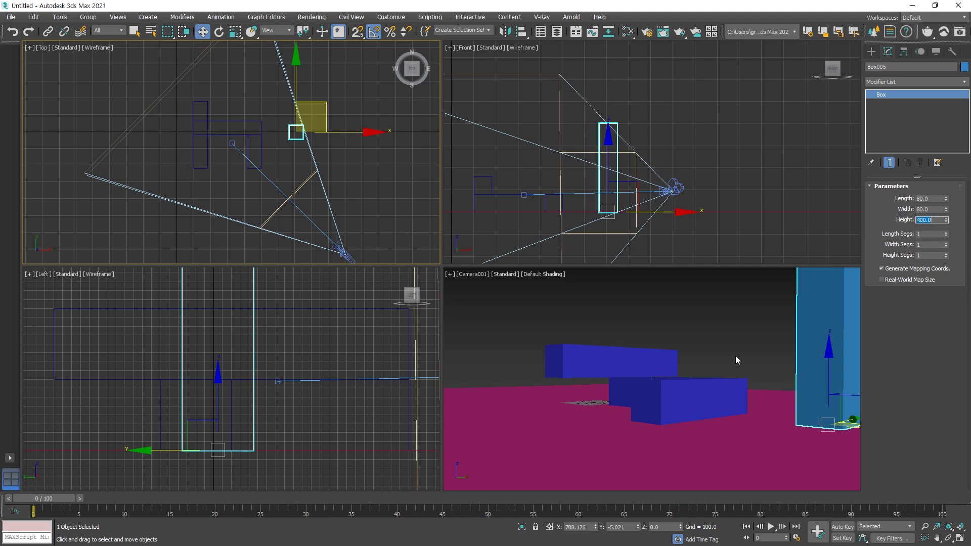
Create a second target camera in the Front view near the first camera, aimed upwards beside the top of the tall box
click(872, 51)
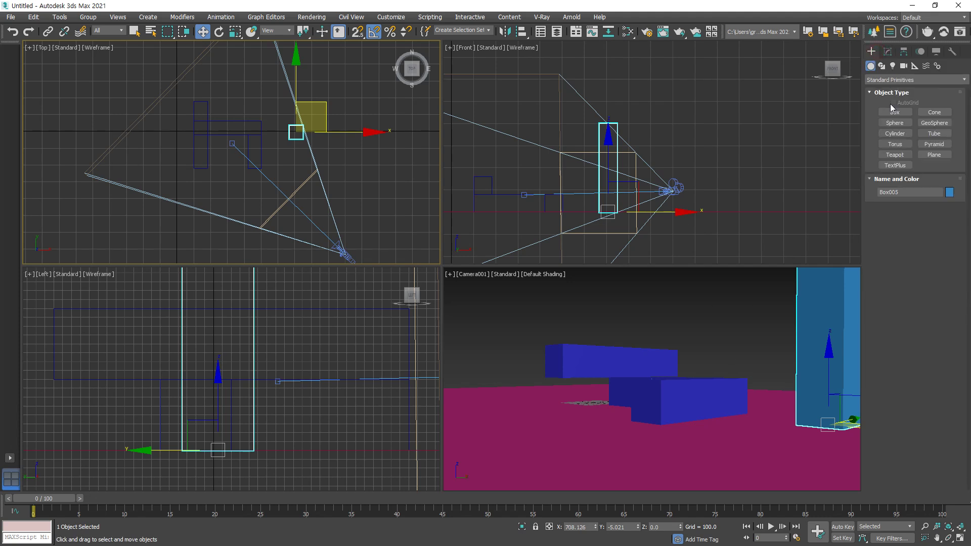
click(904, 66)
click(934, 112)
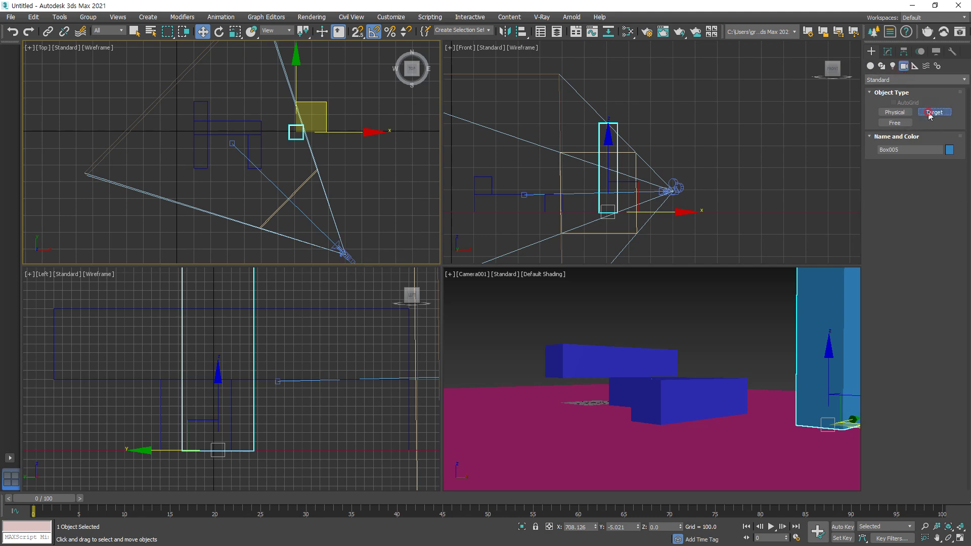
drag(666, 201, 636, 117)
key(w)
click(707, 89)
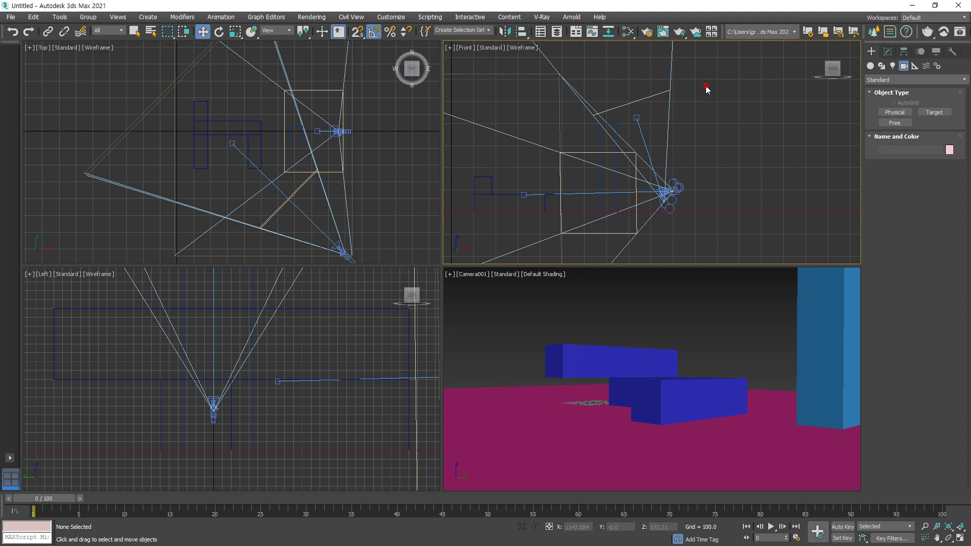
Move the new camera's target onto the top of the tall box in the Front view
click(636, 118)
click(736, 129)
click(824, 316)
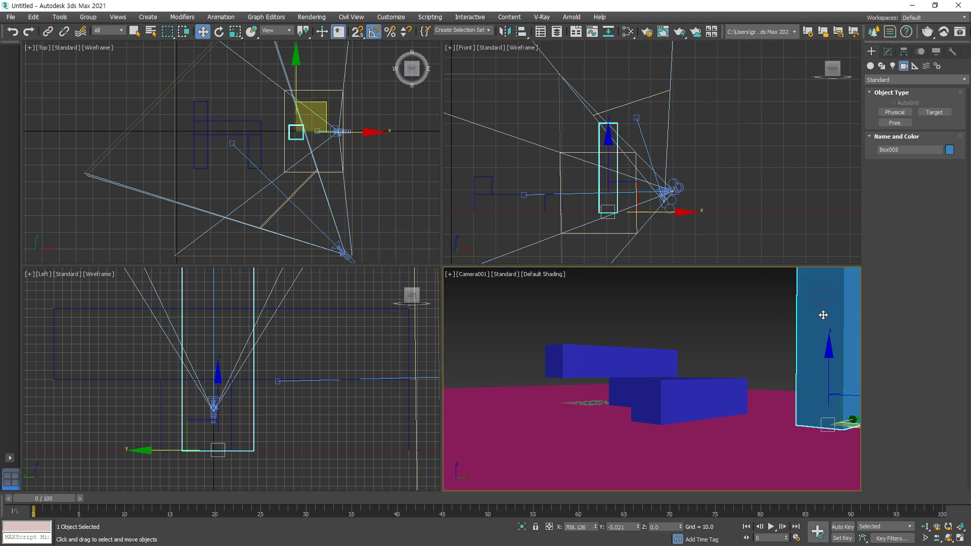
click(639, 119)
drag(665, 95, 637, 98)
Switch the Camera001 viewport to the Camera002 view
click(490, 303)
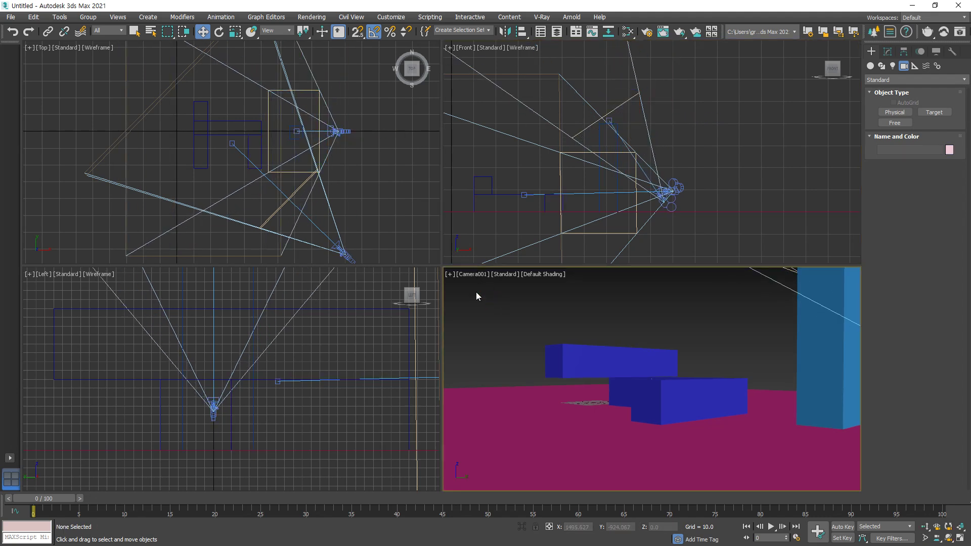
key(c)
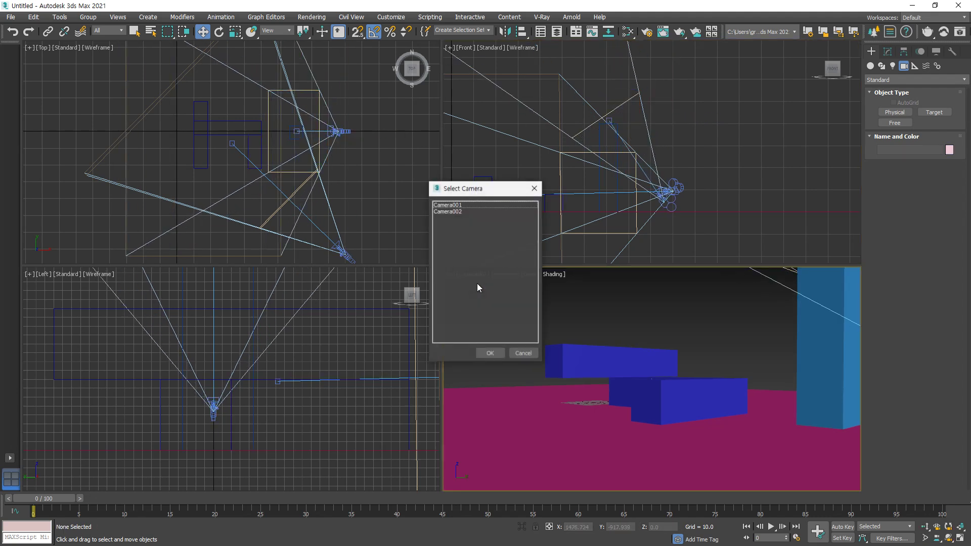
double_click(455, 208)
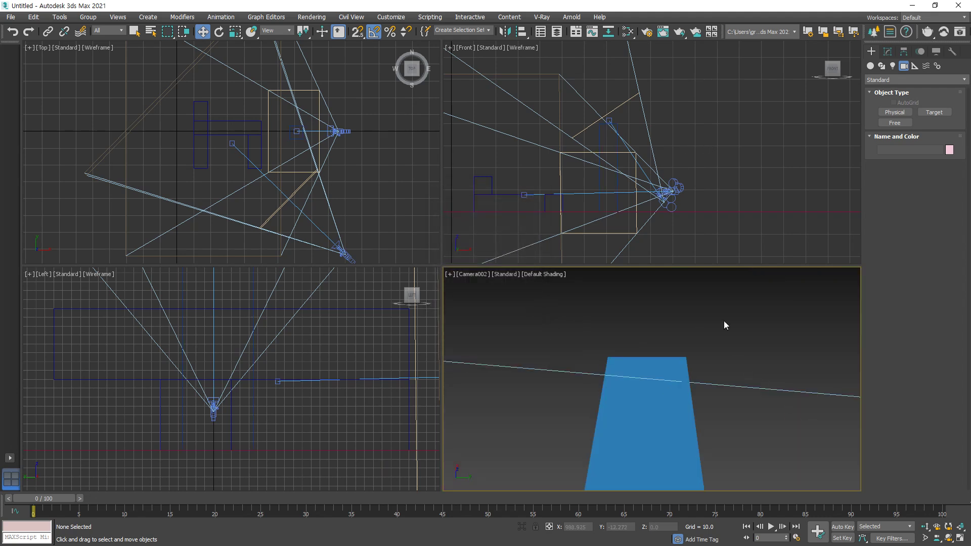
Move Camera002 away from the tall box along the X axis to about X 1330
click(668, 203)
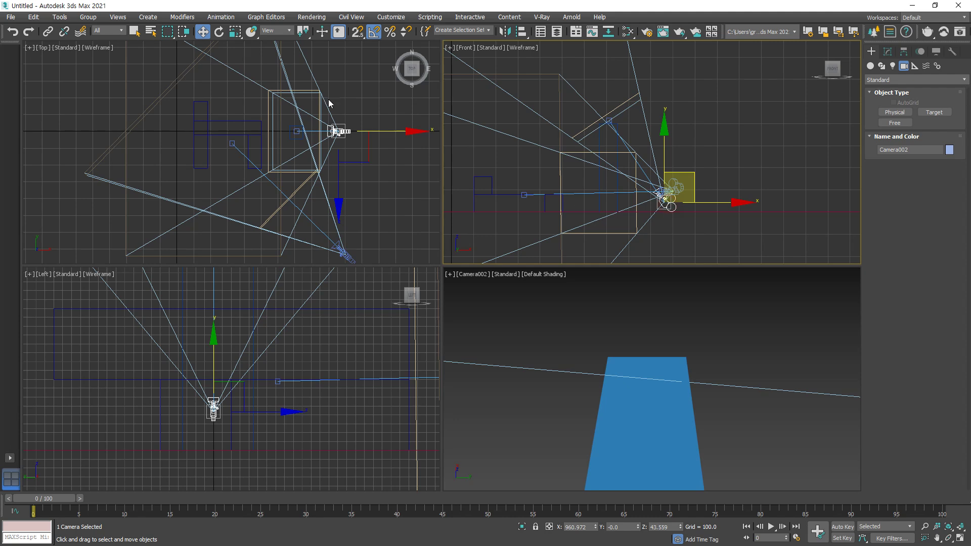
click(354, 135)
drag(369, 129, 434, 128)
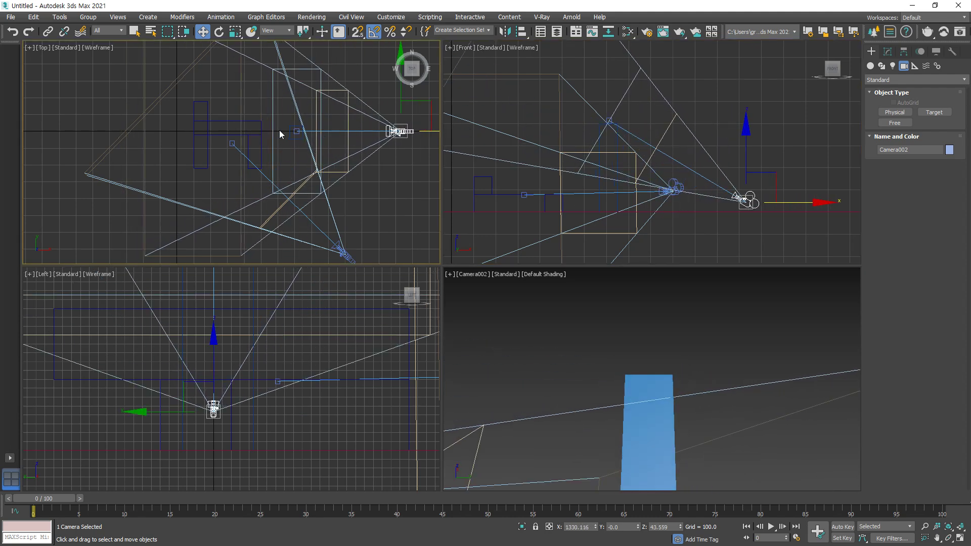
Lower Camera002's target in the Front view to a height of about 235 on the tall box
click(297, 132)
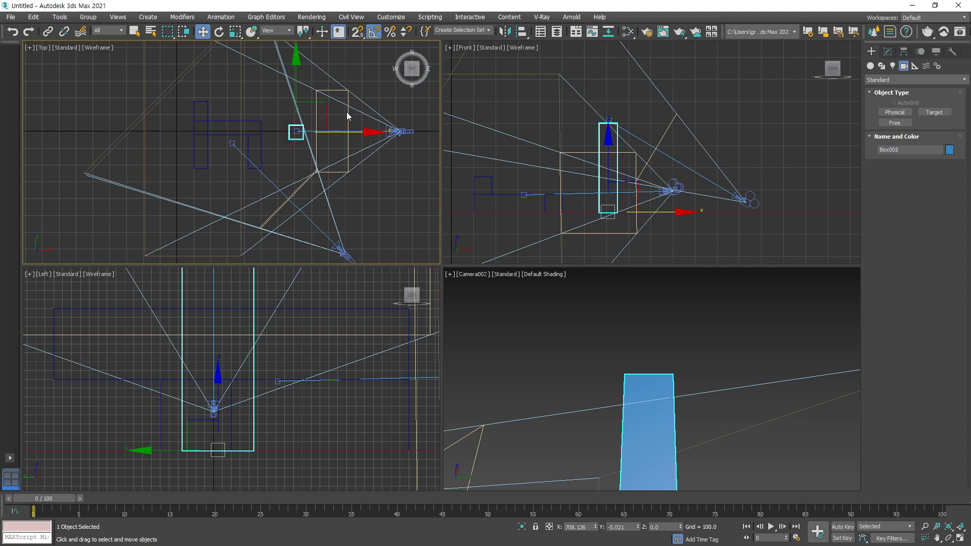
click(608, 147)
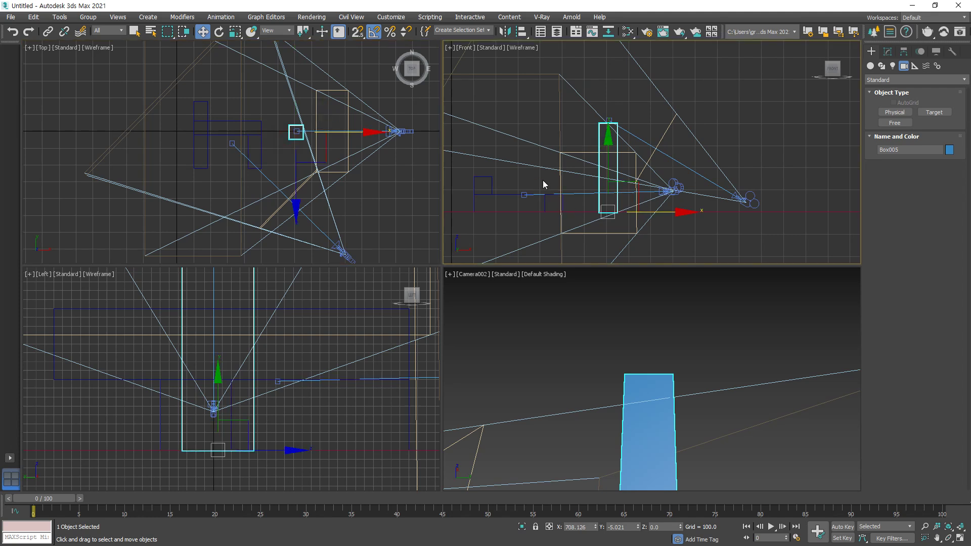
right_click(629, 118)
click(645, 133)
click(620, 104)
click(609, 119)
drag(637, 95, 642, 136)
Adjust Camera002's environment ranges so that the far range ends just behind the tall box
click(755, 202)
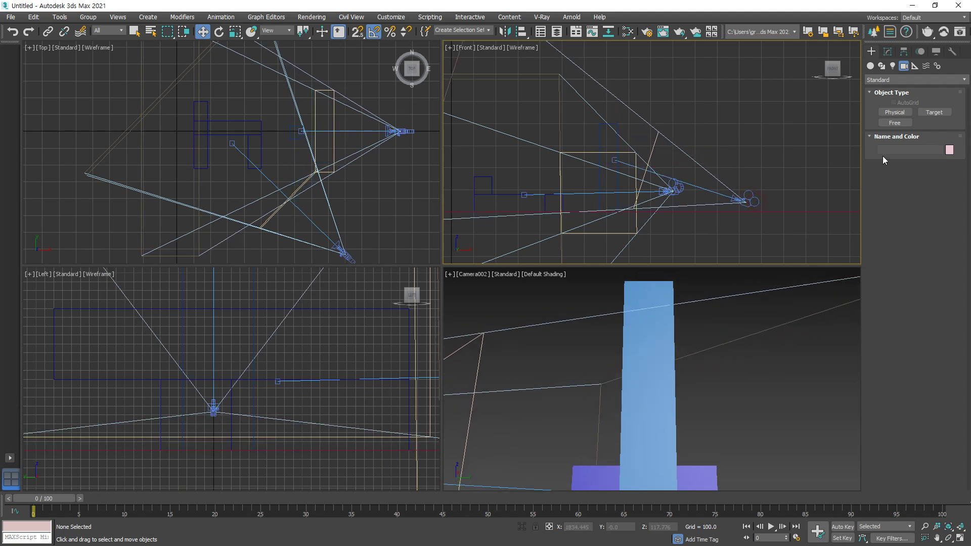
click(754, 200)
click(888, 52)
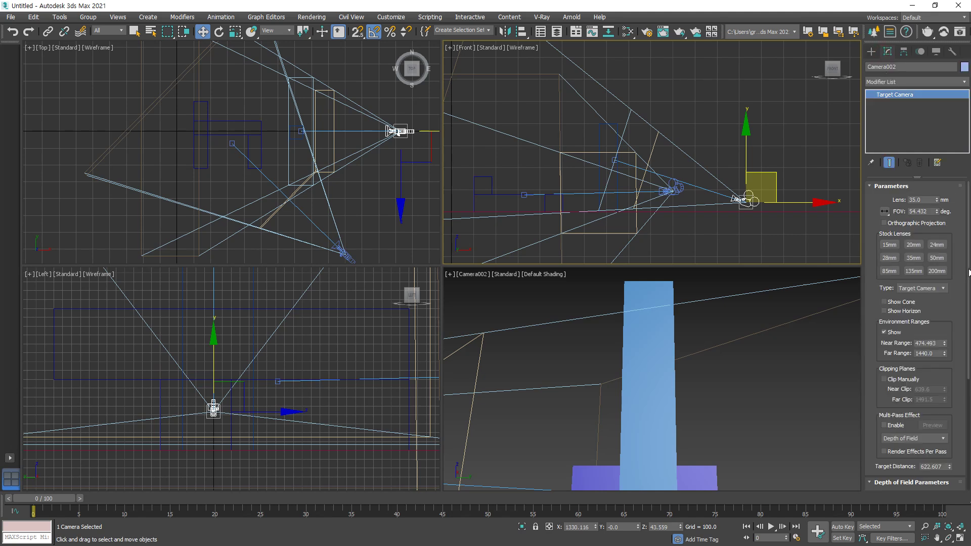
drag(945, 336, 949, 379)
click(829, 375)
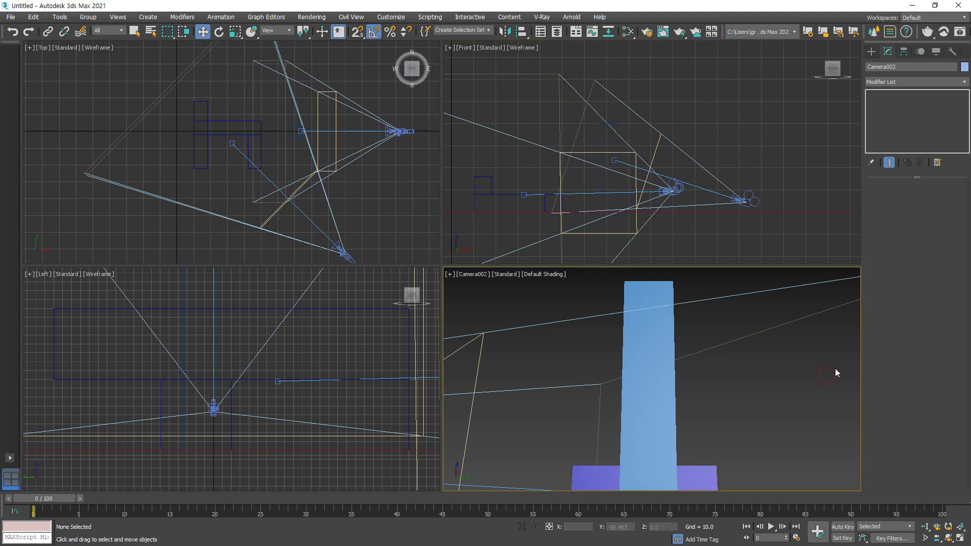
Open the environment settings and switch the fog type to Layered
click(481, 101)
key(8)
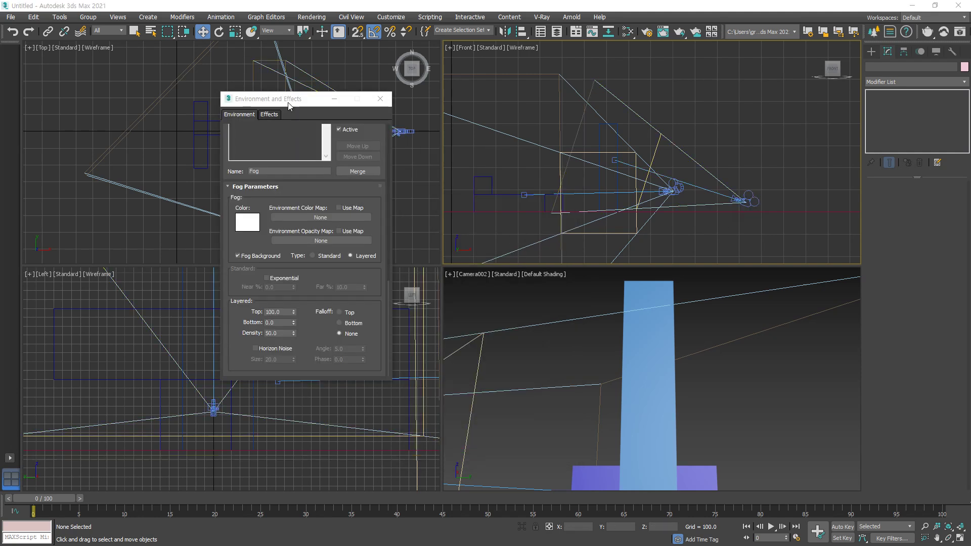
drag(289, 105, 302, 77)
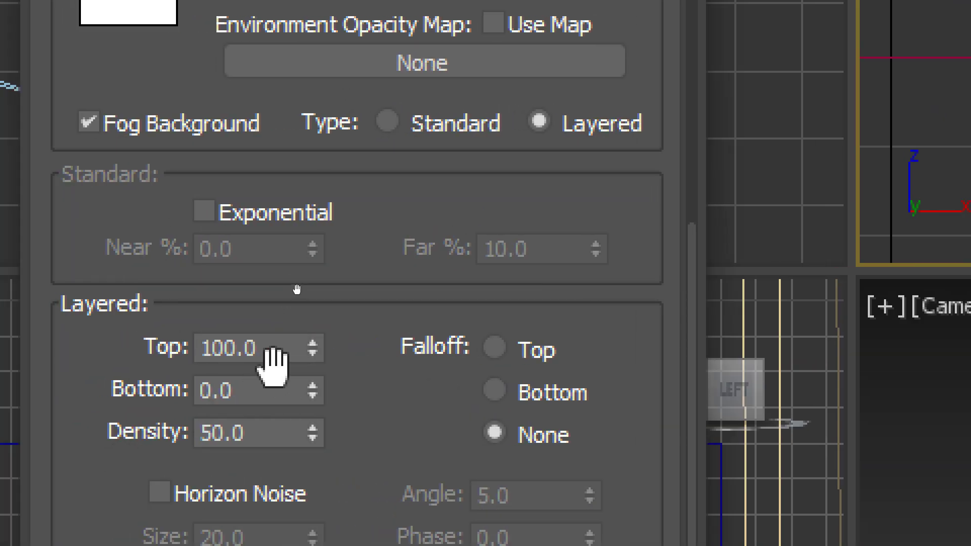
Examine the layered fog's Density, Top and Bottom values, and select Camera002's target in the Front view
click(251, 431)
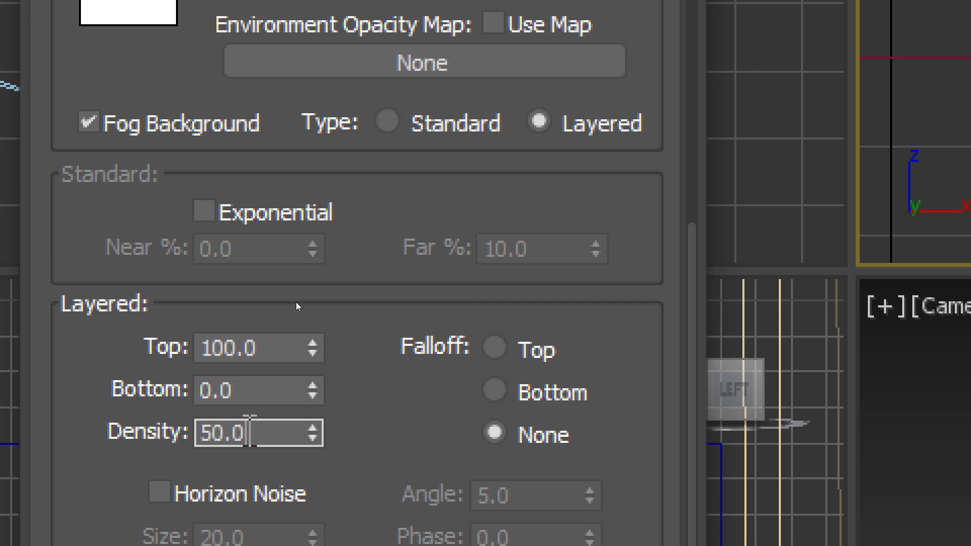
click(269, 348)
click(264, 390)
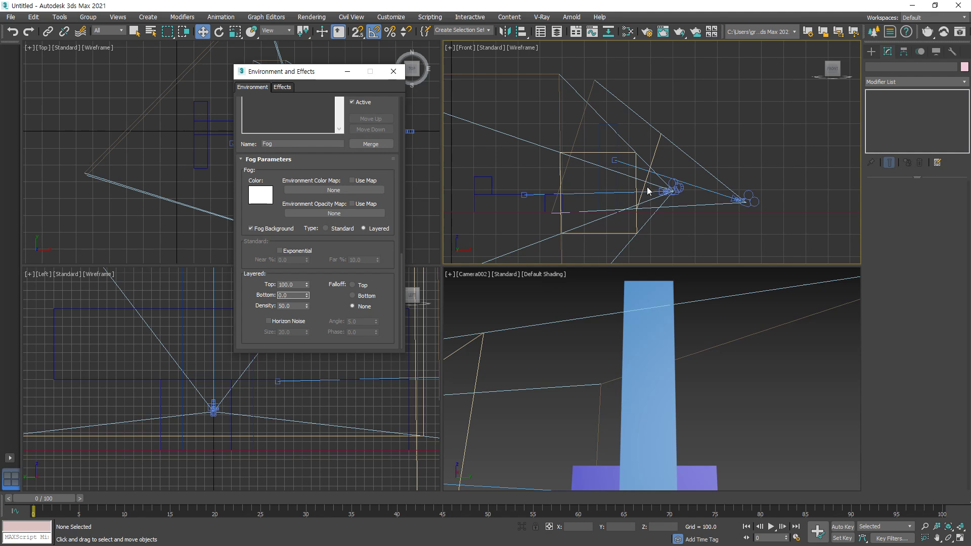
click(721, 223)
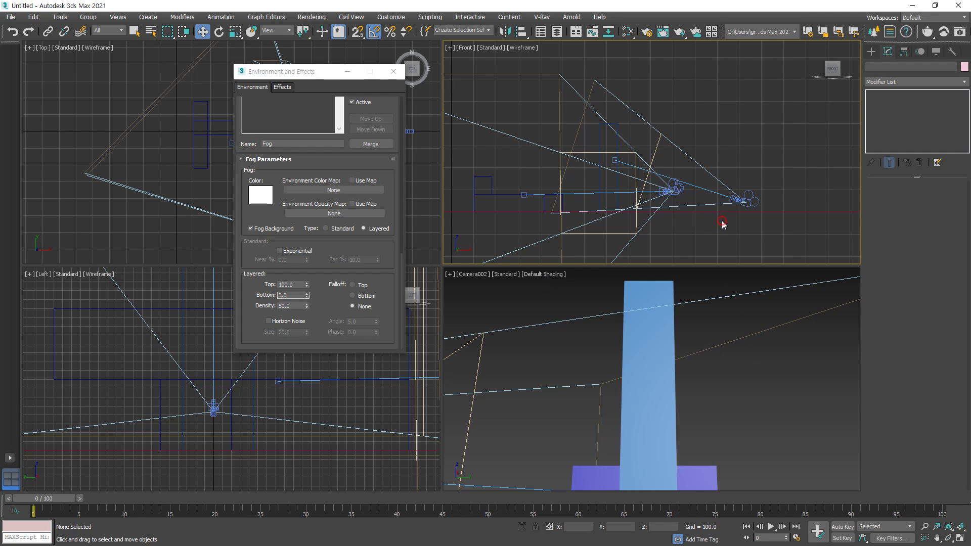
click(613, 162)
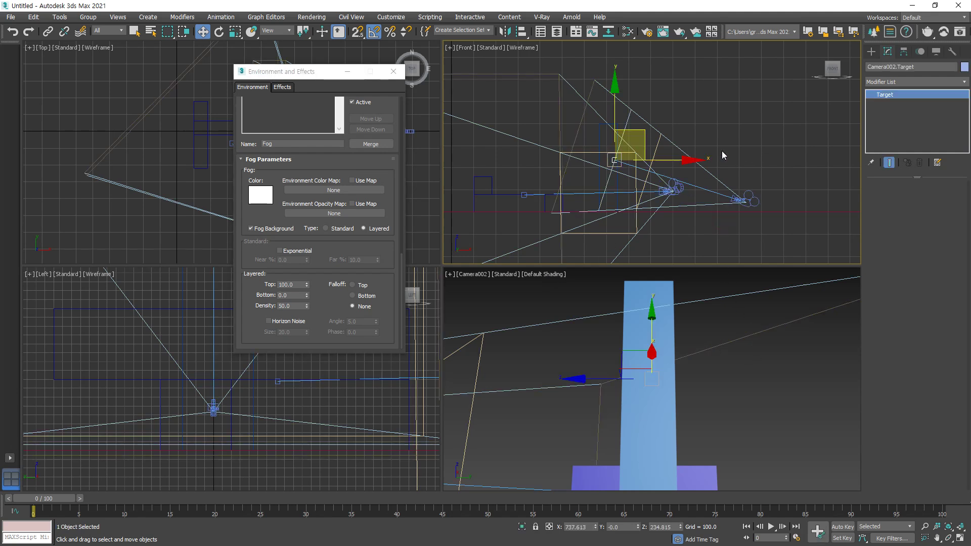
Select Camera002 and render its view in V-Ray with the Layered fog applied
click(739, 201)
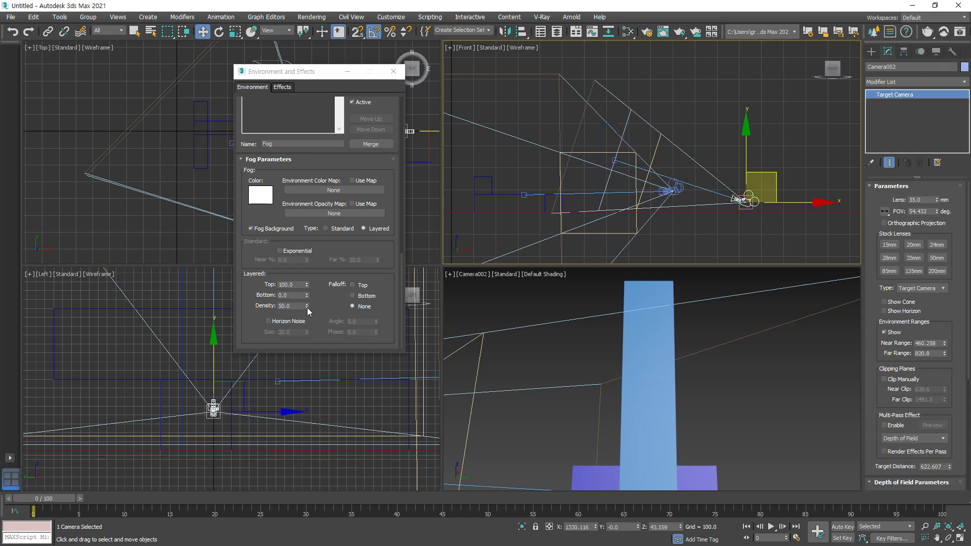
right_click(506, 290)
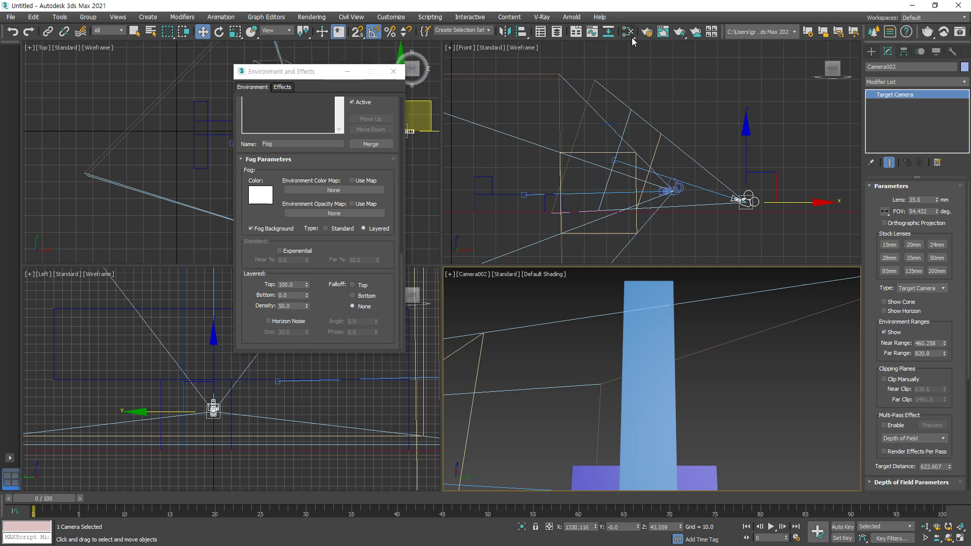
click(647, 32)
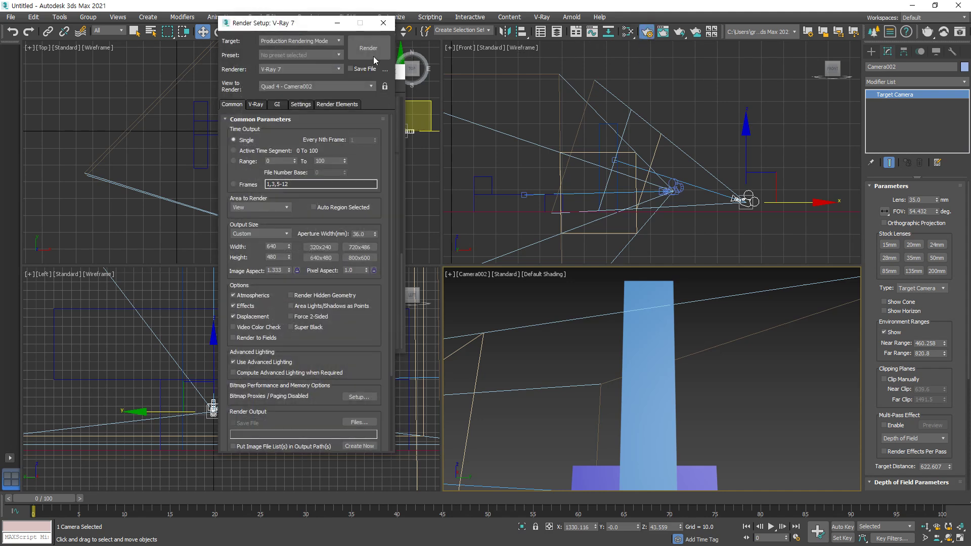
key(shift+q)
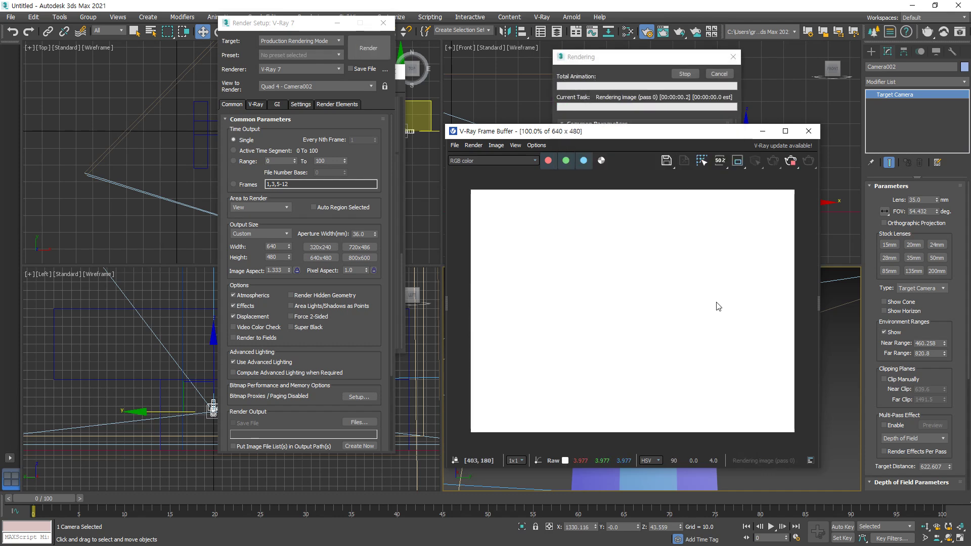
mouse_move(627, 198)
mouse_down()
mouse_move(639, 377)
mouse_move(676, 371)
mouse_move(556, 343)
mouse_move(600, 218)
mouse_move(628, 194)
mouse_up()
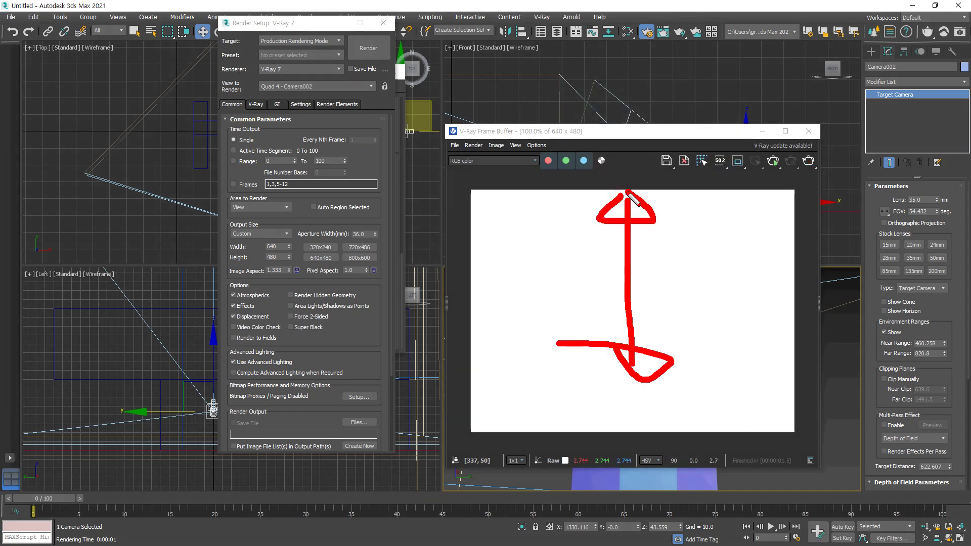
key(Escape)
Set the layered fog's Density to 5 and re-render the Camera002 view
drag(307, 24, 212, 34)
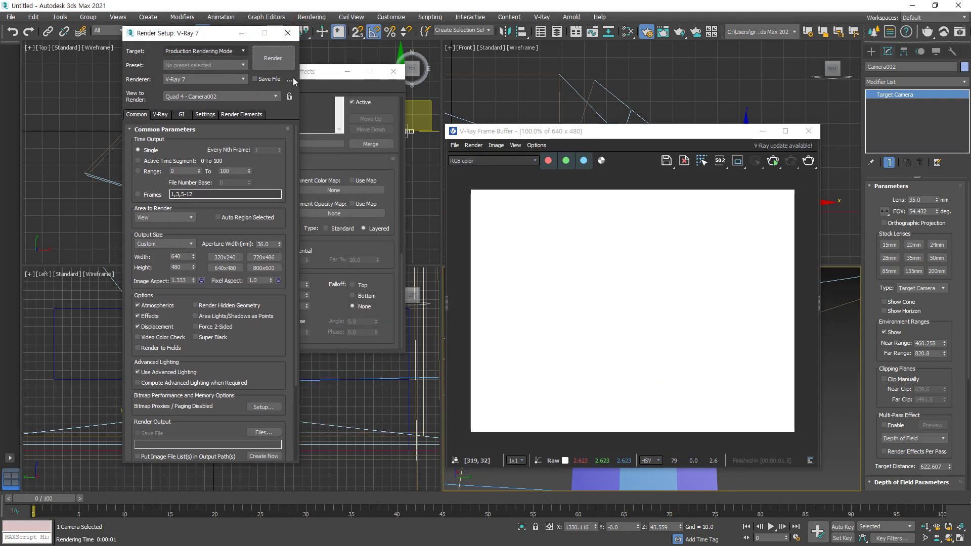
key(8)
drag(363, 80, 394, 47)
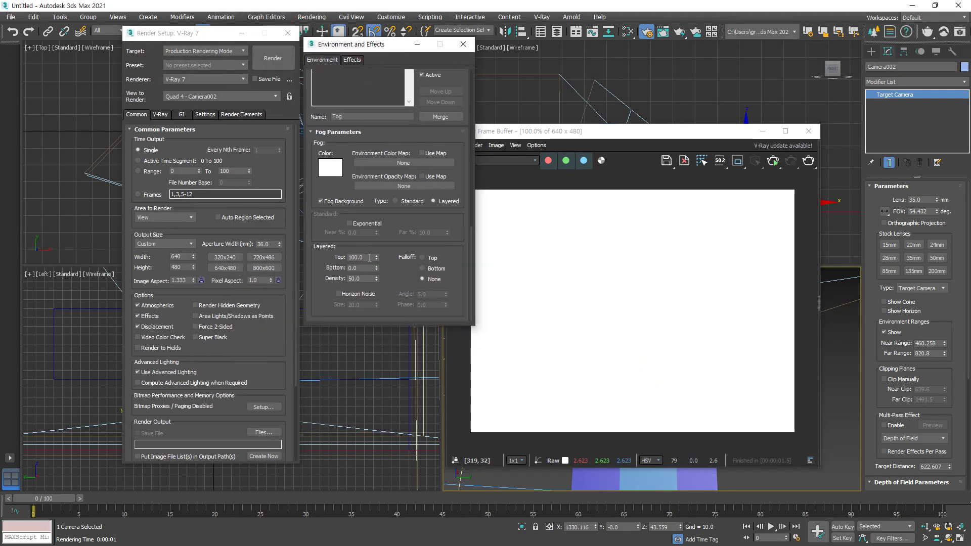
double_click(367, 279)
click(808, 160)
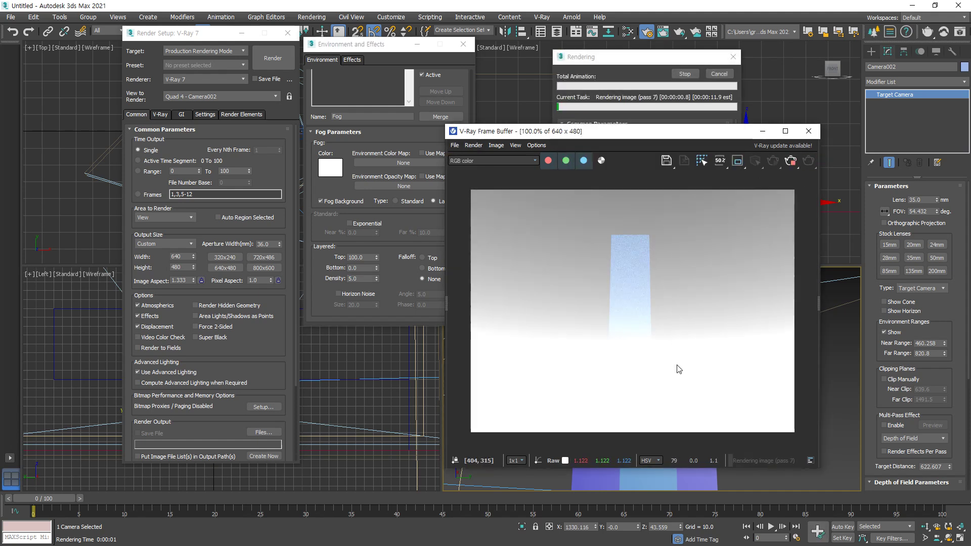
mouse_move(643, 330)
mouse_down()
mouse_move(575, 229)
mouse_move(707, 347)
mouse_move(635, 351)
mouse_up()
drag(322, 289, 414, 291)
key(Escape)
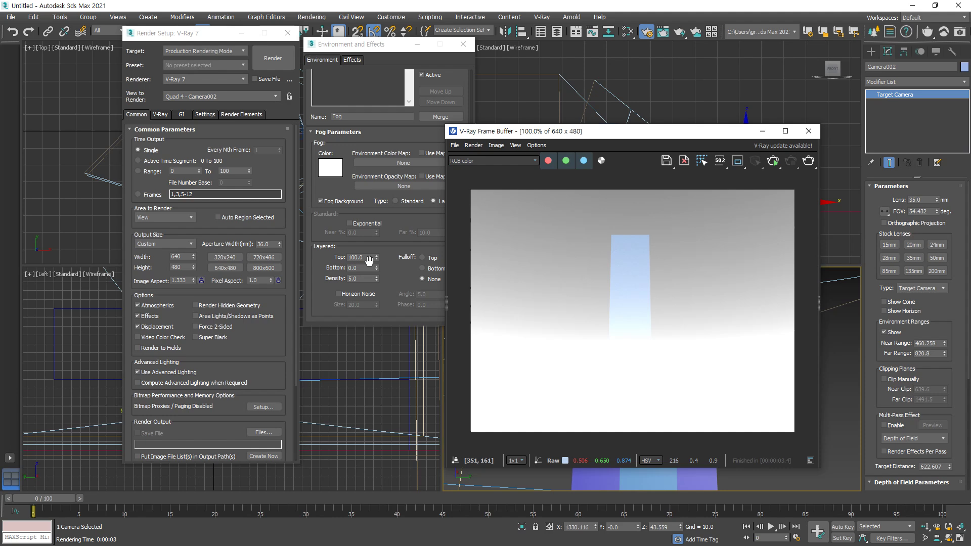
Set the layered fog's Falloff to Bottom and re-render the Camera002 view
click(396, 247)
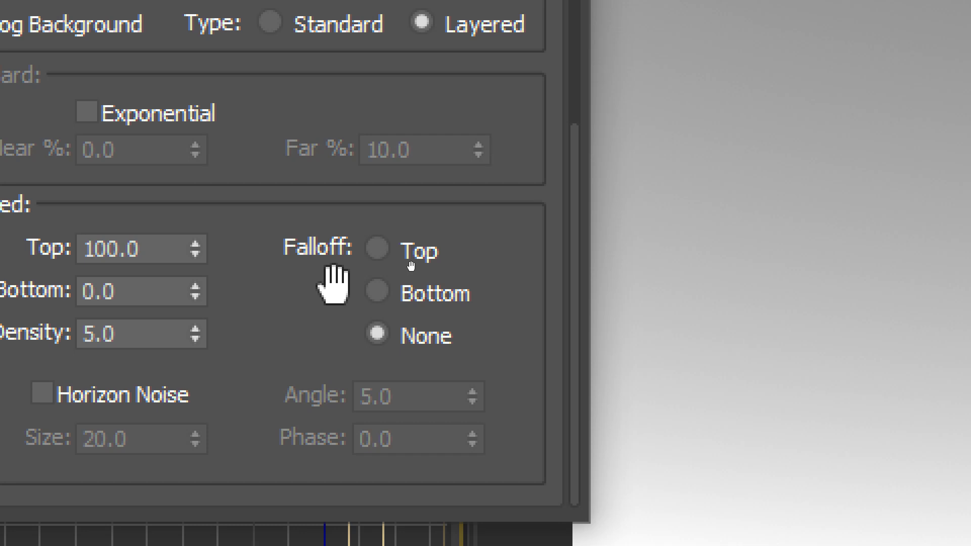
click(413, 293)
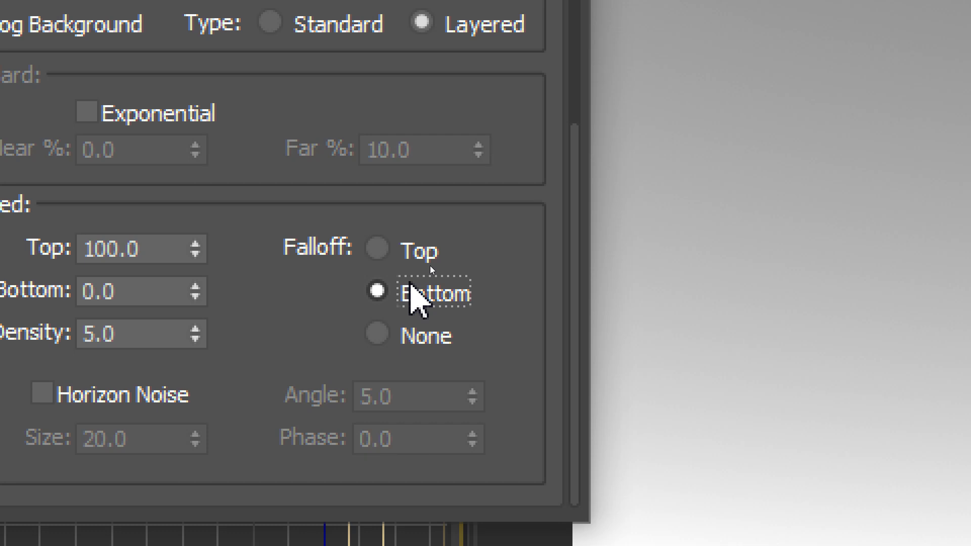
click(414, 262)
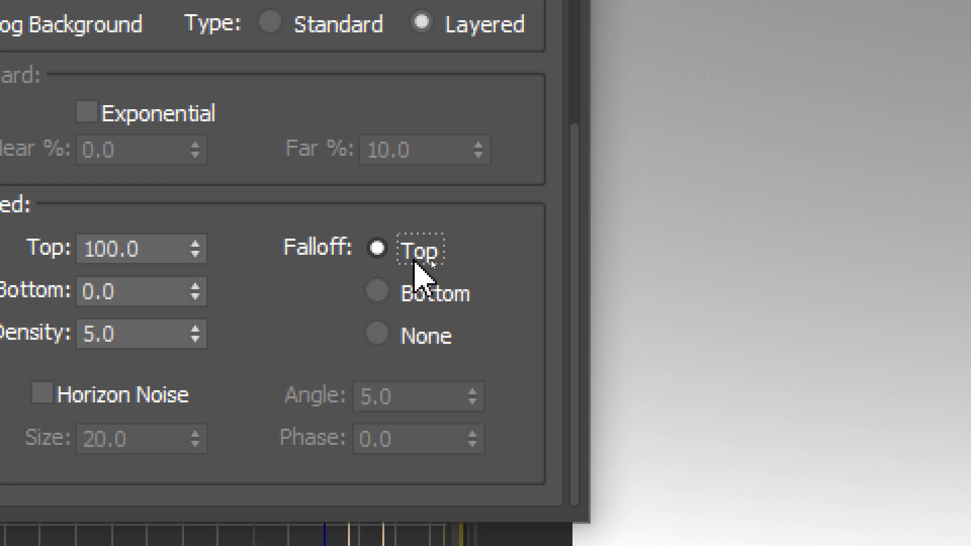
click(417, 302)
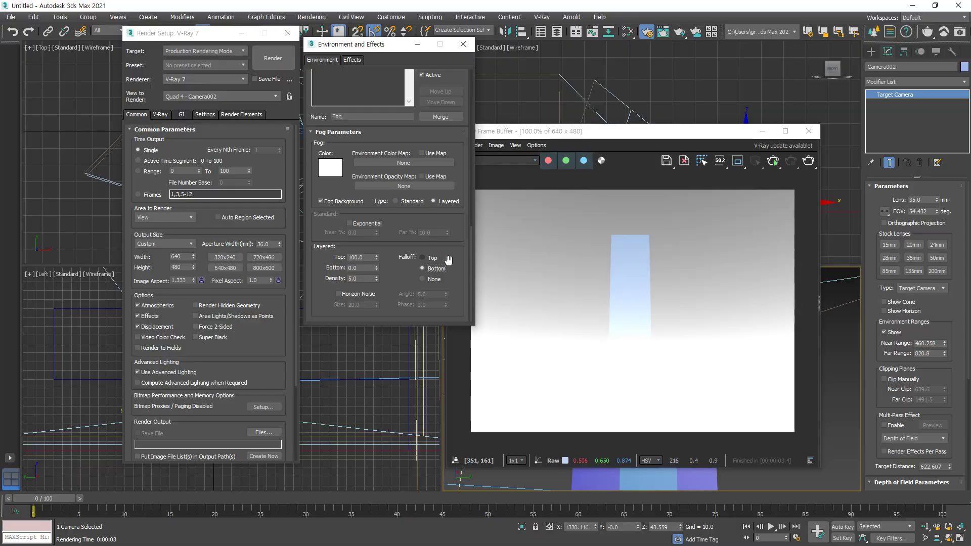
click(809, 160)
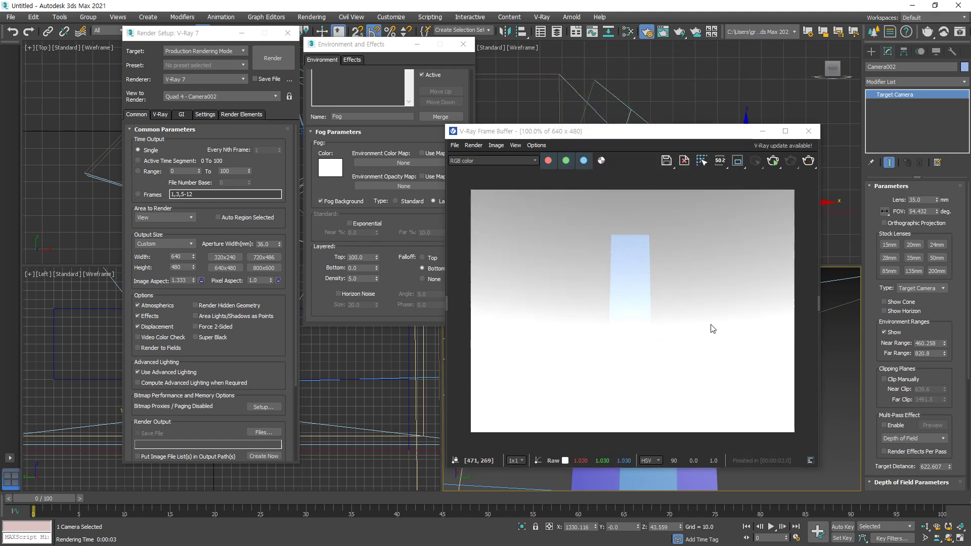
Hide Camera002's environment ranges, then re-render with the layered fog set to Top 400 and Bottom 50
click(884, 332)
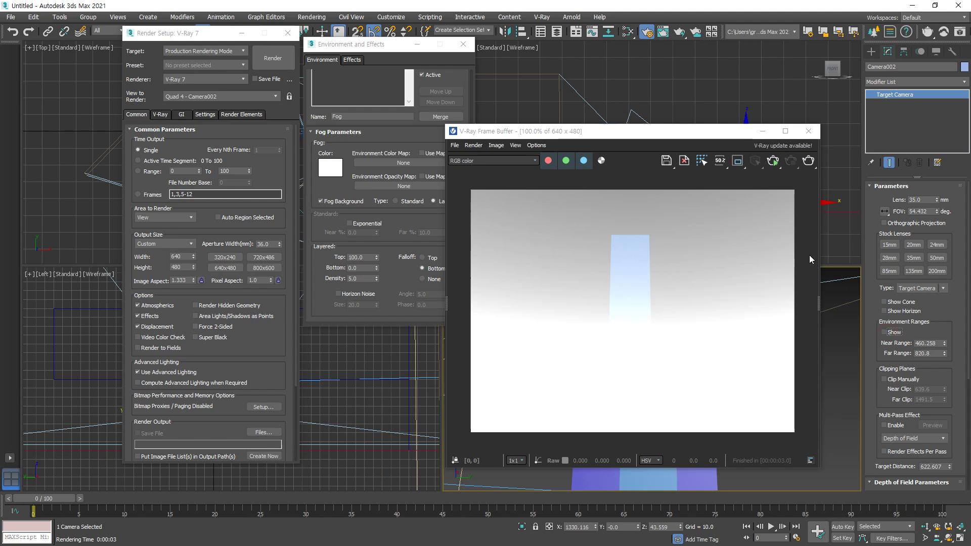
click(809, 161)
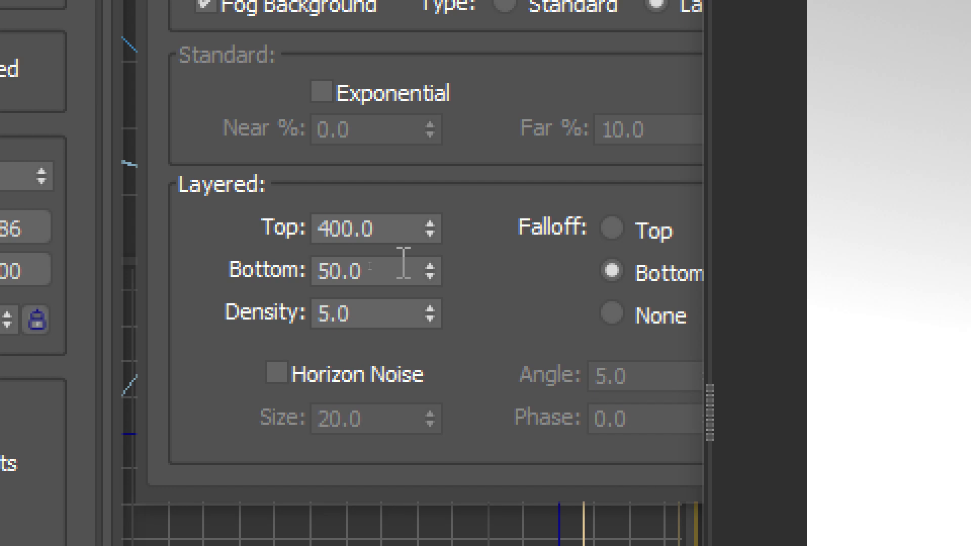
drag(375, 264, 336, 268)
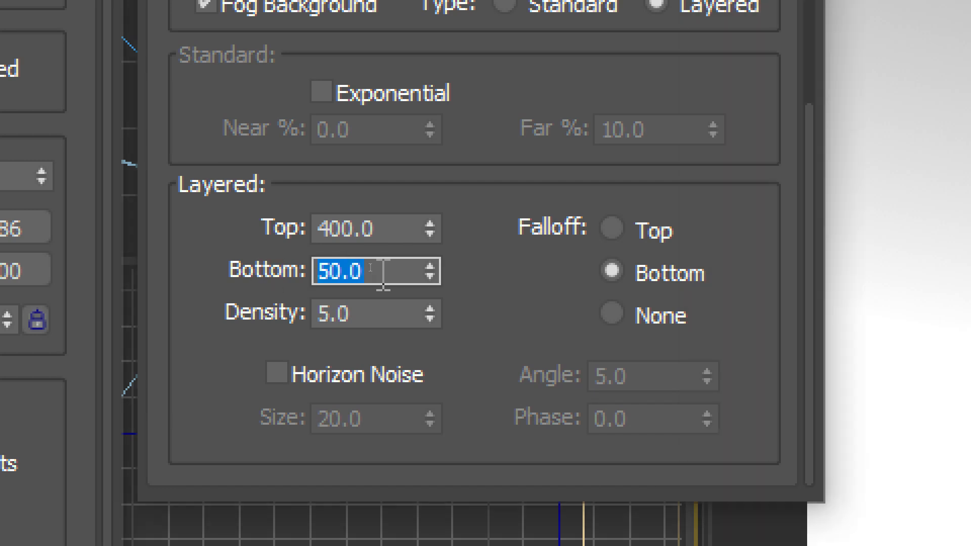
drag(372, 228, 315, 231)
drag(366, 270, 327, 272)
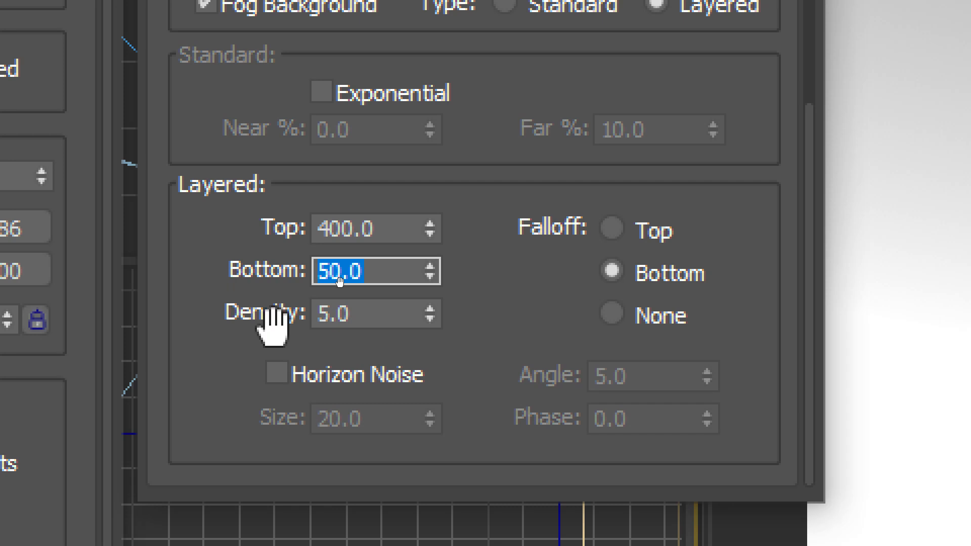
drag(397, 312, 284, 308)
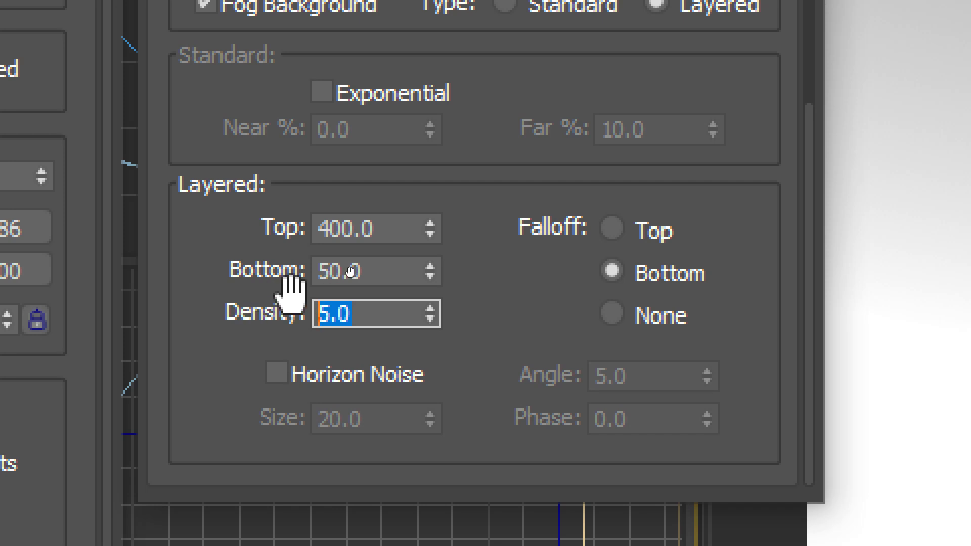
drag(369, 276, 323, 272)
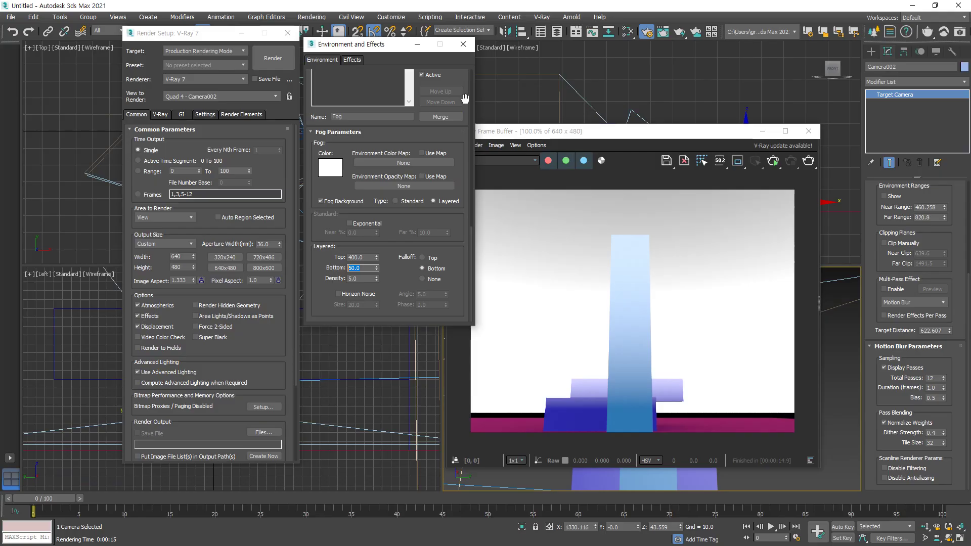
mouse_move(494, 60)
mouse_down()
mouse_move(487, 78)
mouse_move(519, 76)
mouse_up()
mouse_move(507, 60)
mouse_down()
mouse_move(502, 92)
mouse_move(547, 78)
mouse_up()
mouse_move(573, 69)
mouse_down()
mouse_move(642, 69)
mouse_move(627, 255)
mouse_move(633, 350)
mouse_up()
drag(633, 351, 657, 333)
click(532, 333)
drag(532, 330, 512, 360)
mouse_move(531, 345)
mouse_down()
mouse_move(569, 349)
mouse_move(554, 358)
mouse_up()
drag(606, 161, 606, 212)
drag(605, 268, 606, 347)
mouse_move(795, 405)
mouse_down()
mouse_move(788, 438)
mouse_move(784, 420)
mouse_move(651, 302)
mouse_move(648, 330)
mouse_up()
drag(654, 305, 690, 292)
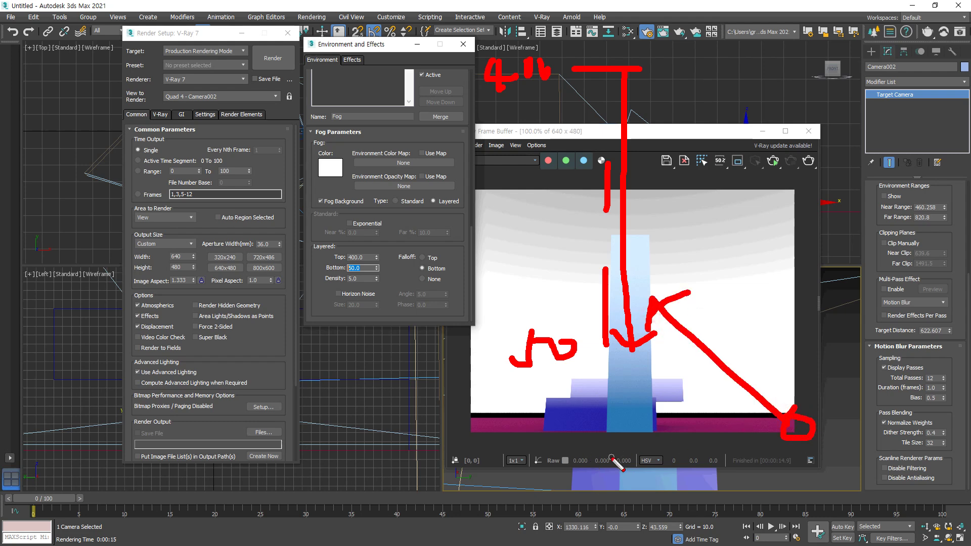
mouse_move(782, 275)
mouse_down()
mouse_move(791, 278)
mouse_move(683, 200)
mouse_move(667, 221)
mouse_up()
drag(809, 273, 740, 273)
drag(740, 284, 875, 286)
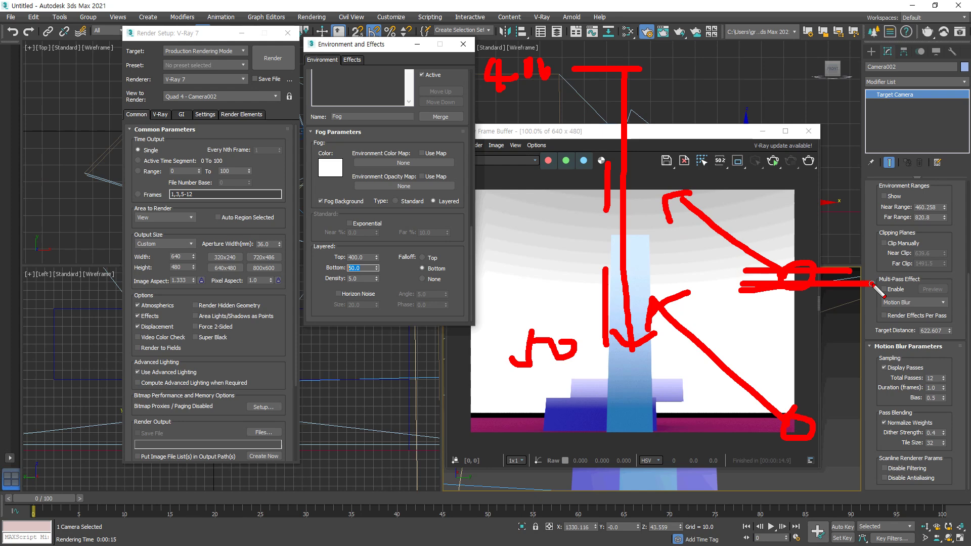
drag(635, 349, 847, 340)
key(Escape)
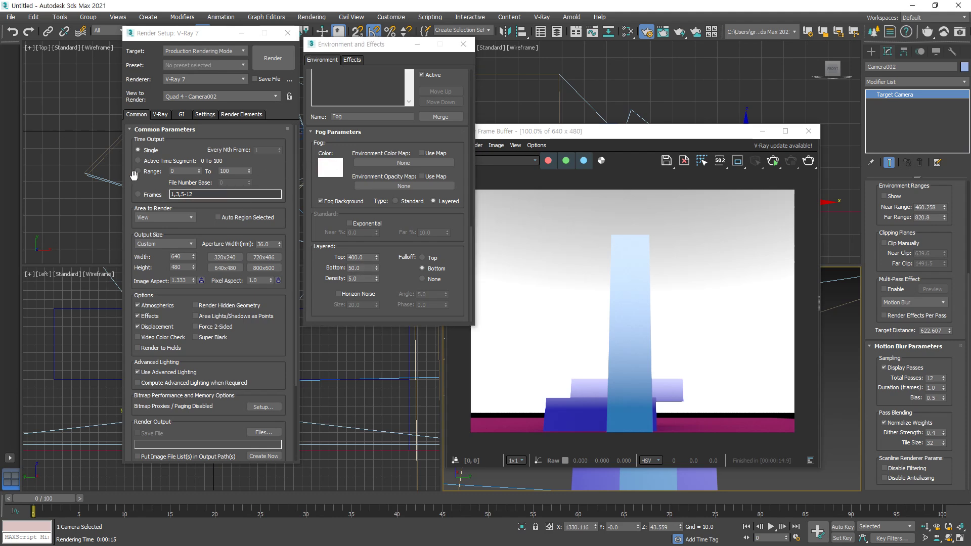
Change the fog color from white to light grey and re-render the Camera002 view
click(330, 166)
drag(329, 158, 321, 195)
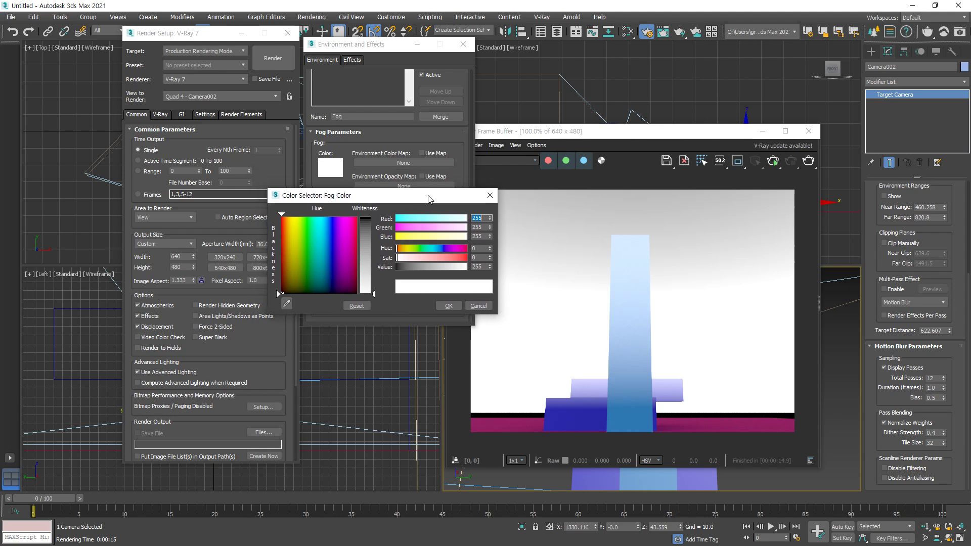
drag(356, 272, 356, 258)
click(436, 304)
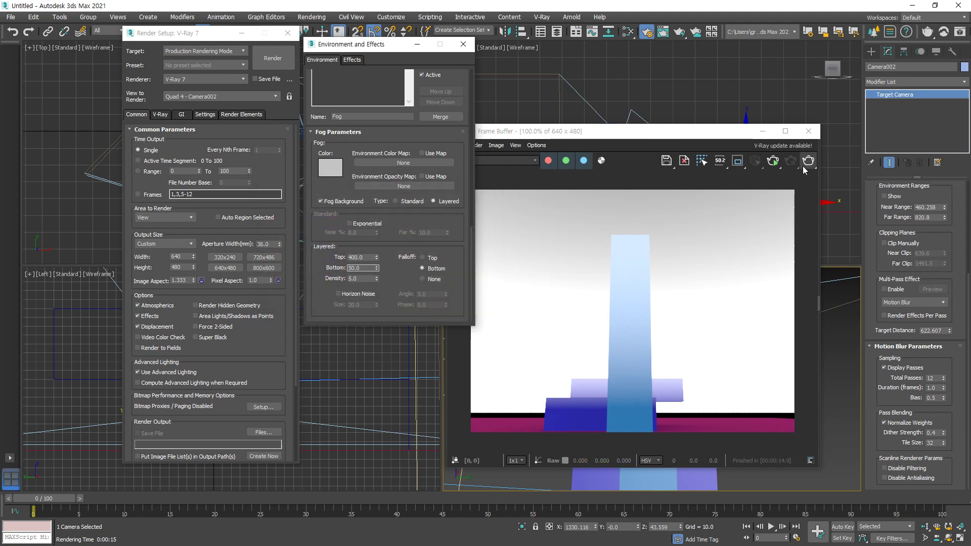
click(809, 161)
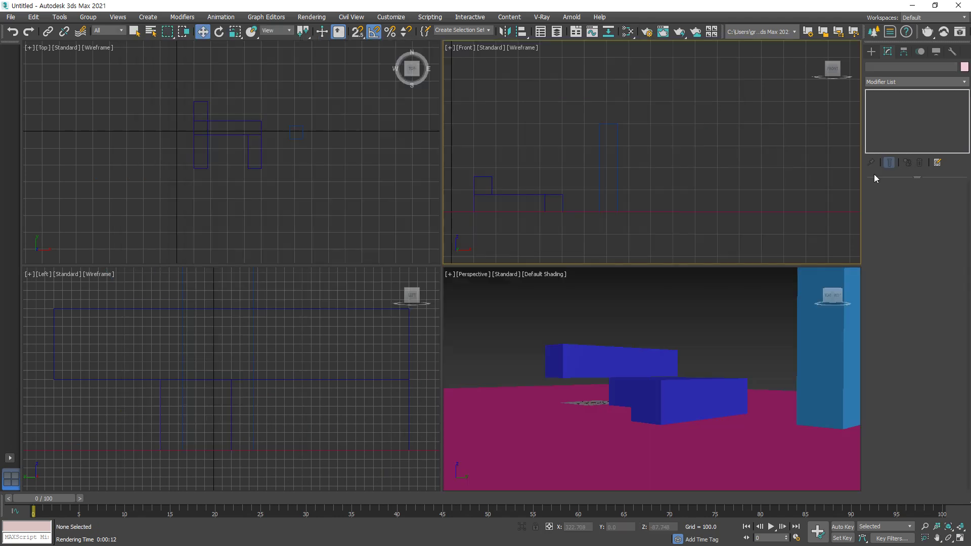
Create a targeted Physical camera in the Top view aimed diagonally at the blue boxes, and switch the Perspective view to it
click(871, 51)
click(895, 112)
drag(317, 239, 230, 148)
right_click(472, 285)
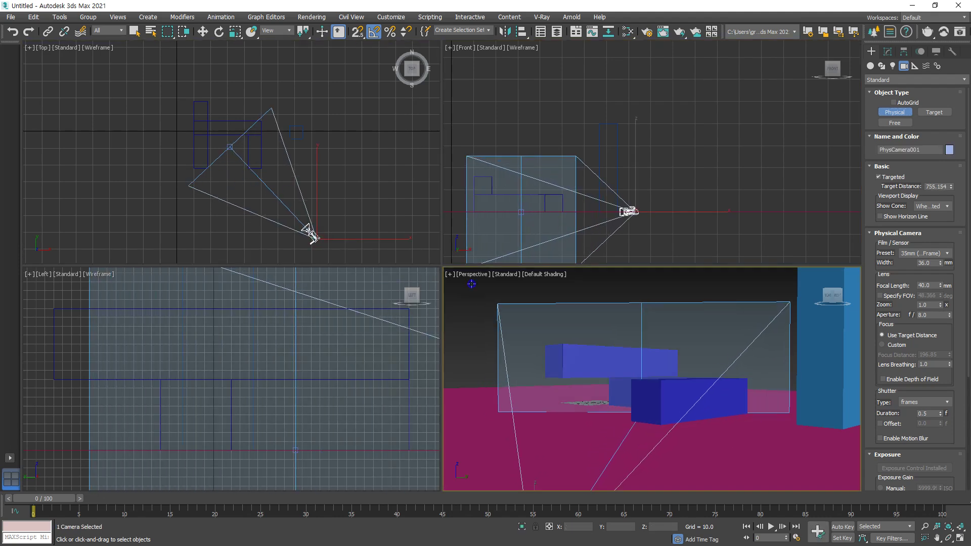
key(c)
Select the Physical camera together with its target and raise both to a height of about 85 in the Front view
right_click(733, 219)
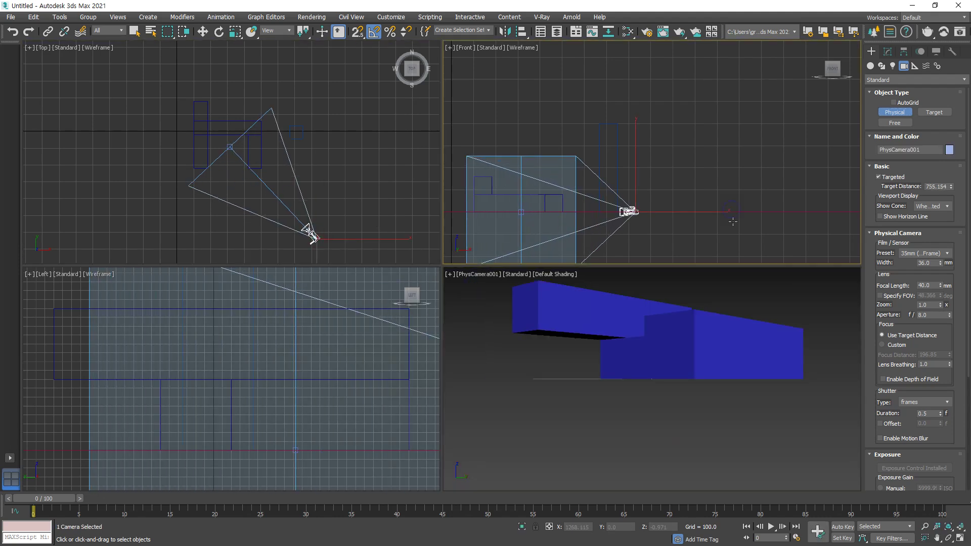
right_click(733, 221)
right_click(747, 225)
click(278, 199)
click(278, 199)
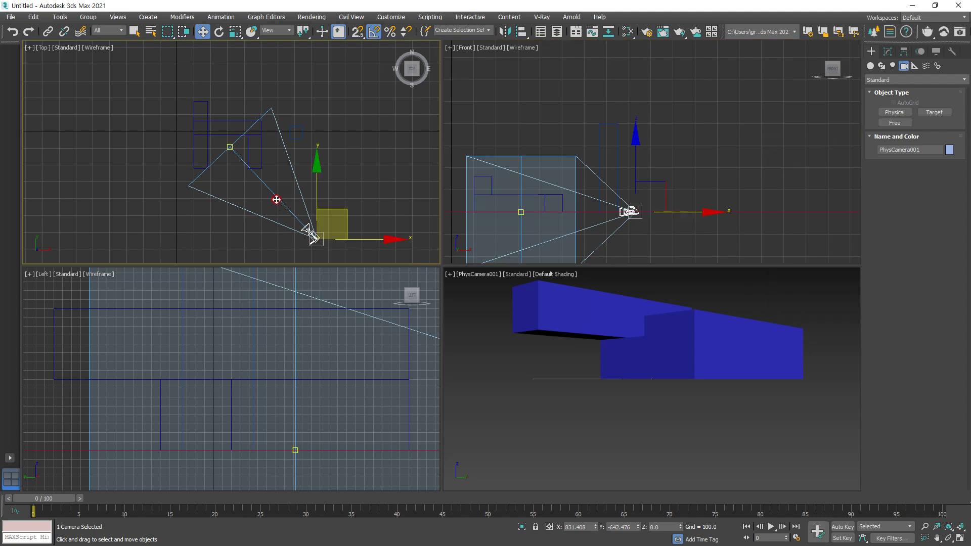
drag(610, 184, 612, 164)
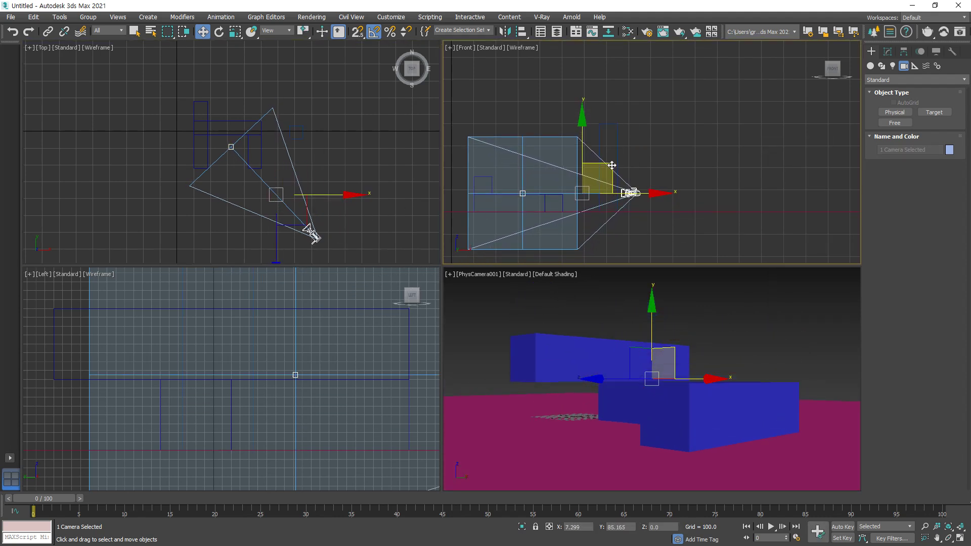
Select the Physical camera and examine its film/sensor presets, focal length, zoom, aperture and focus parameters
click(649, 241)
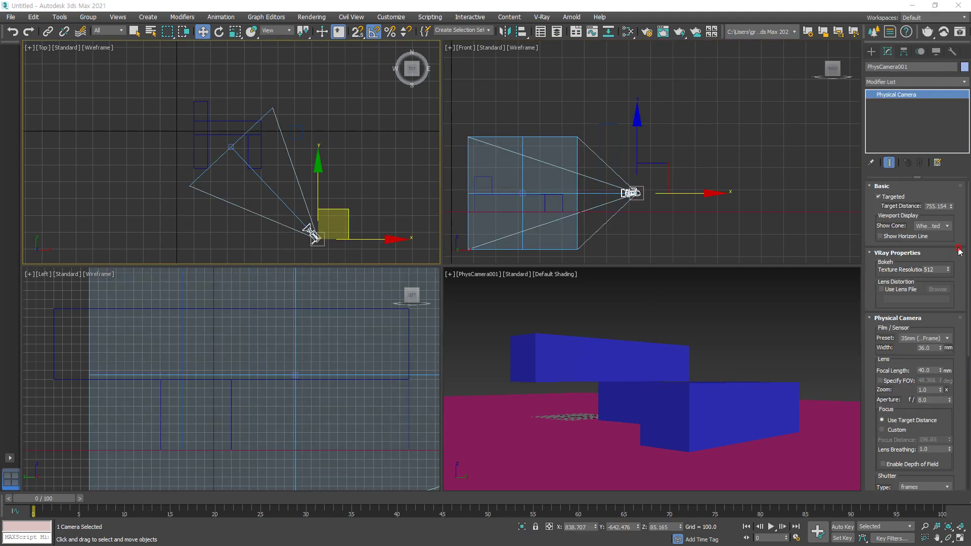
drag(869, 294, 865, 163)
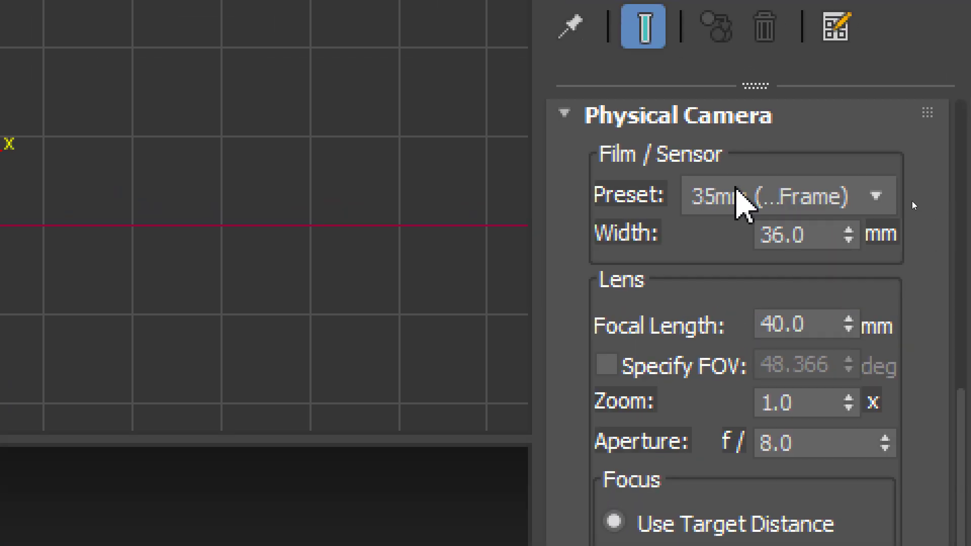
click(885, 197)
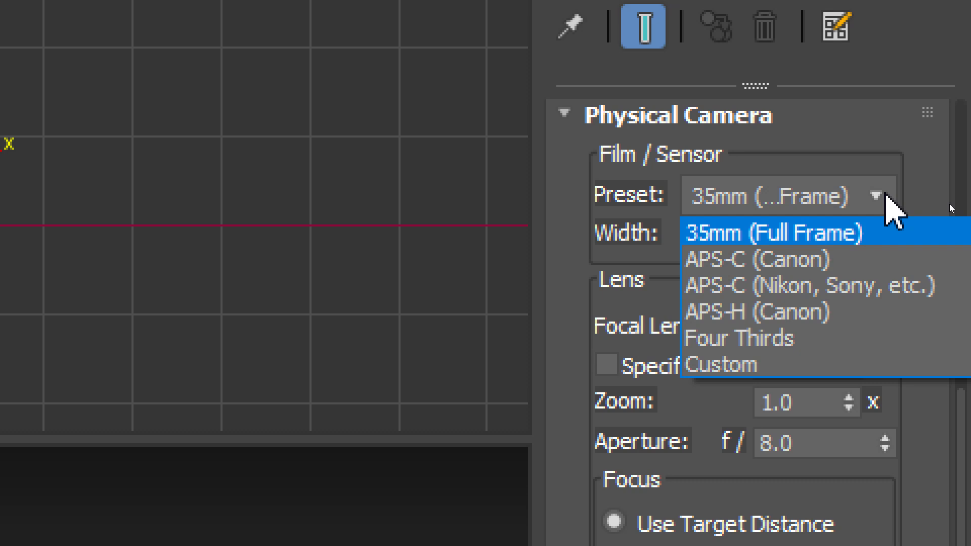
click(886, 198)
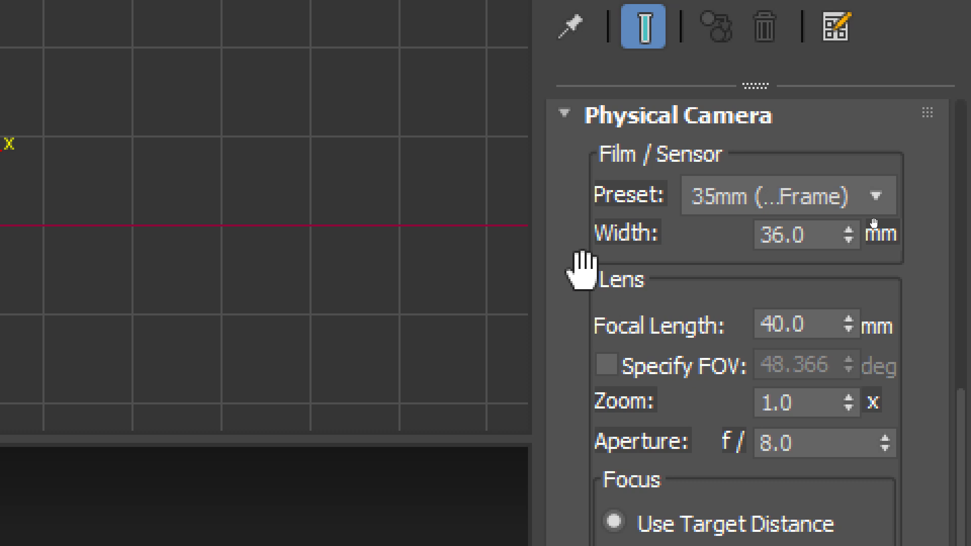
drag(584, 270, 583, 151)
click(834, 208)
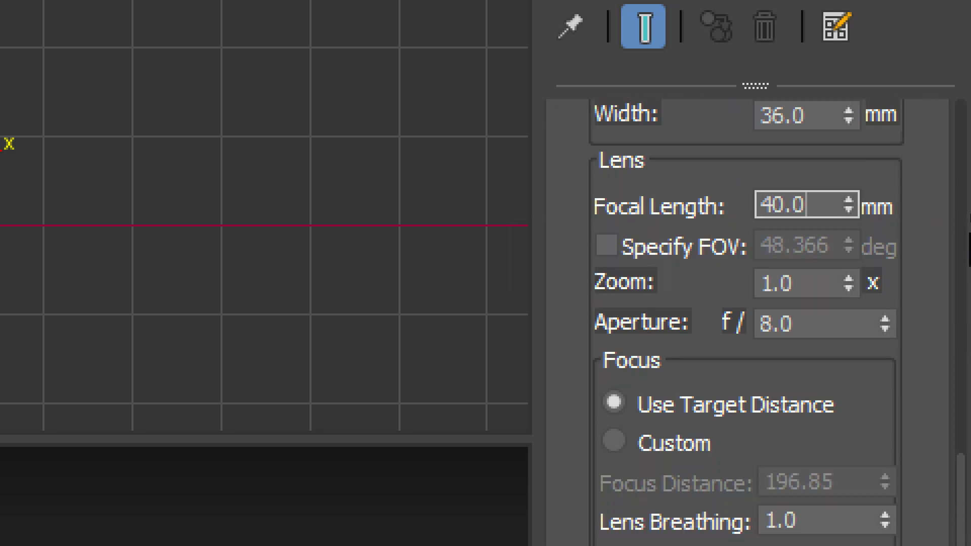
click(804, 284)
click(812, 322)
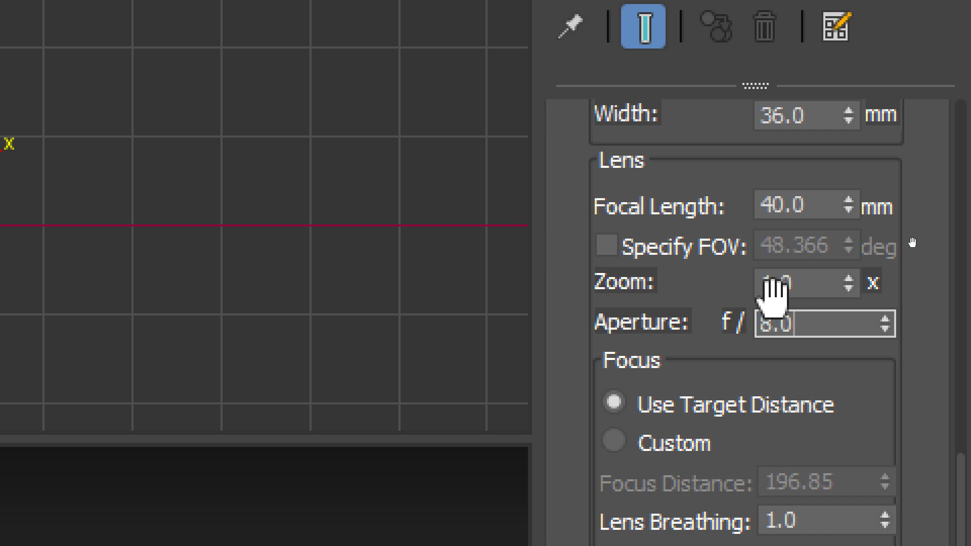
drag(834, 372, 809, 145)
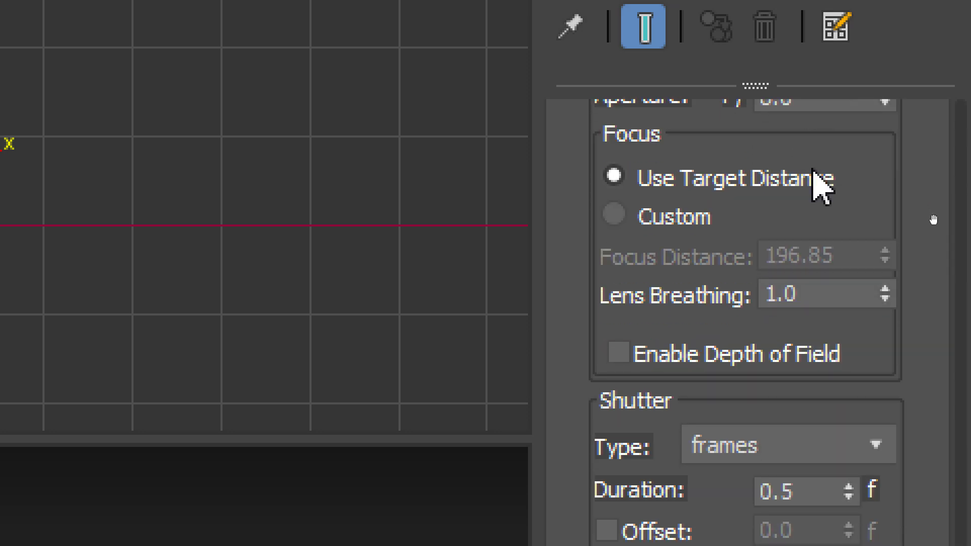
drag(898, 349, 902, 126)
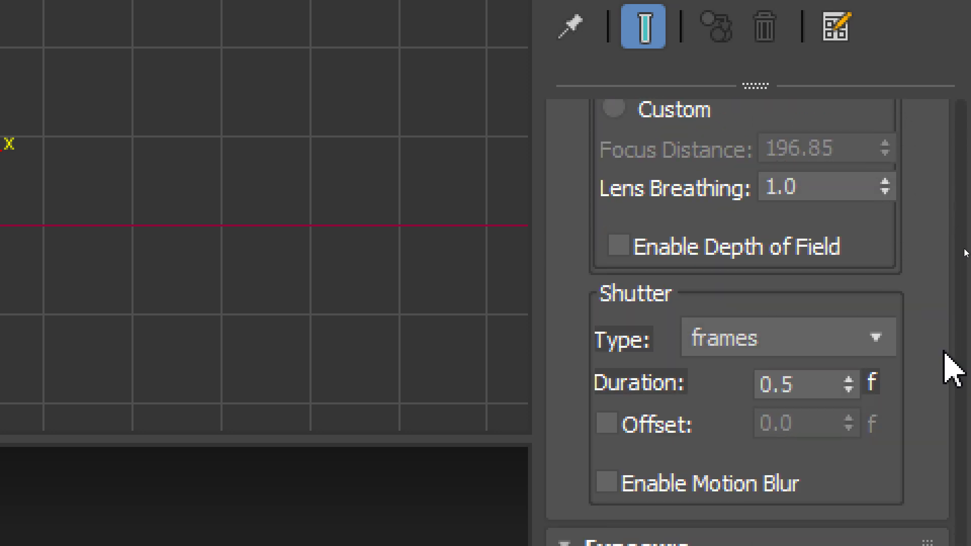
Set the Physical camera's shutter type to 1 / seconds with a duration of 1/300 s
click(880, 344)
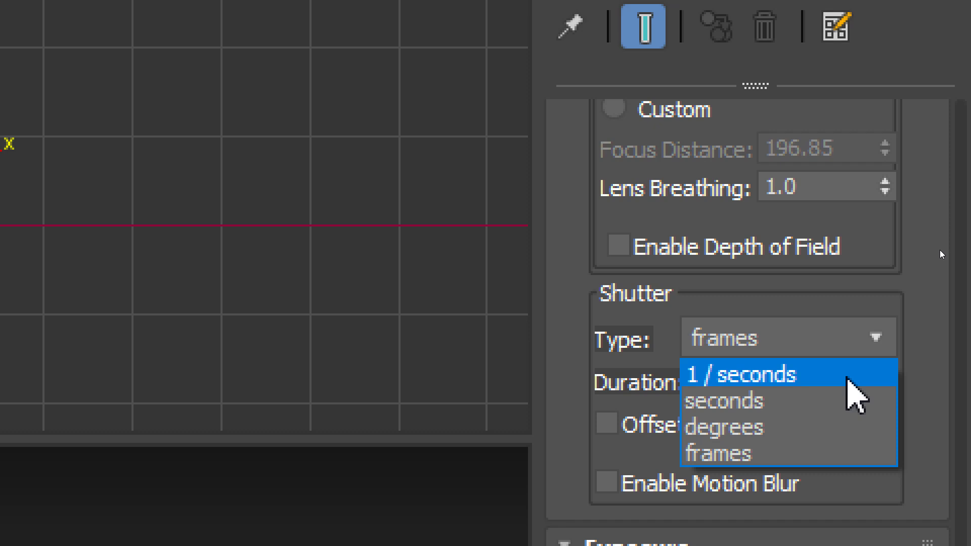
click(848, 379)
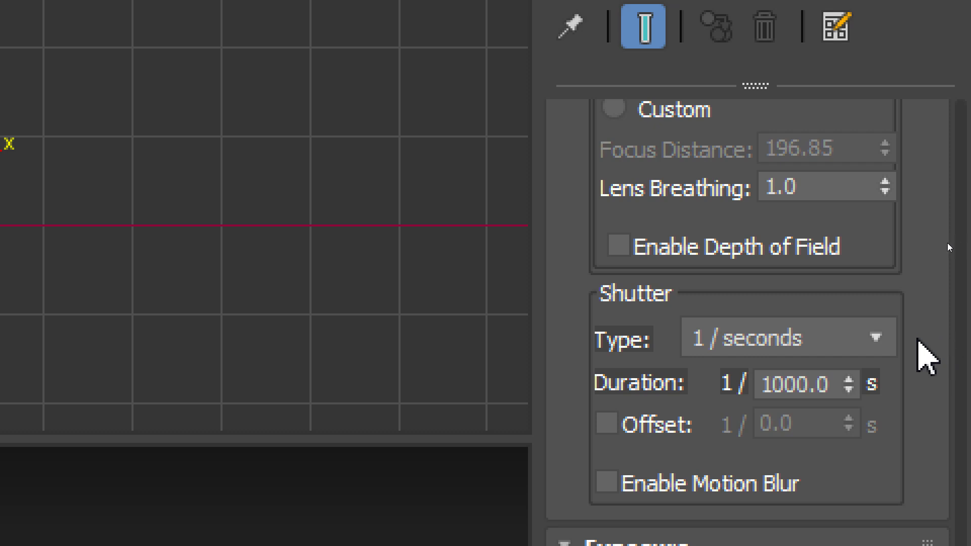
drag(825, 385, 762, 384)
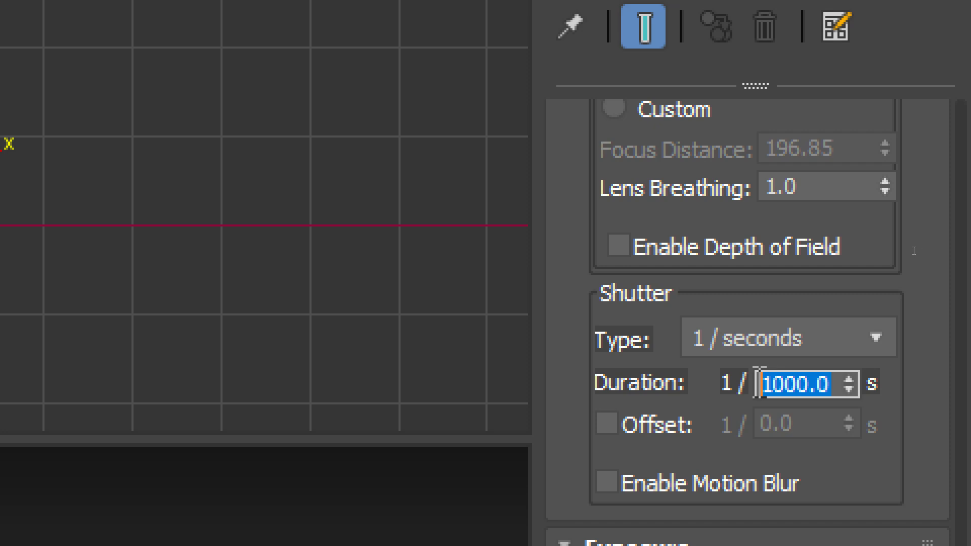
text(300)
key(Return)
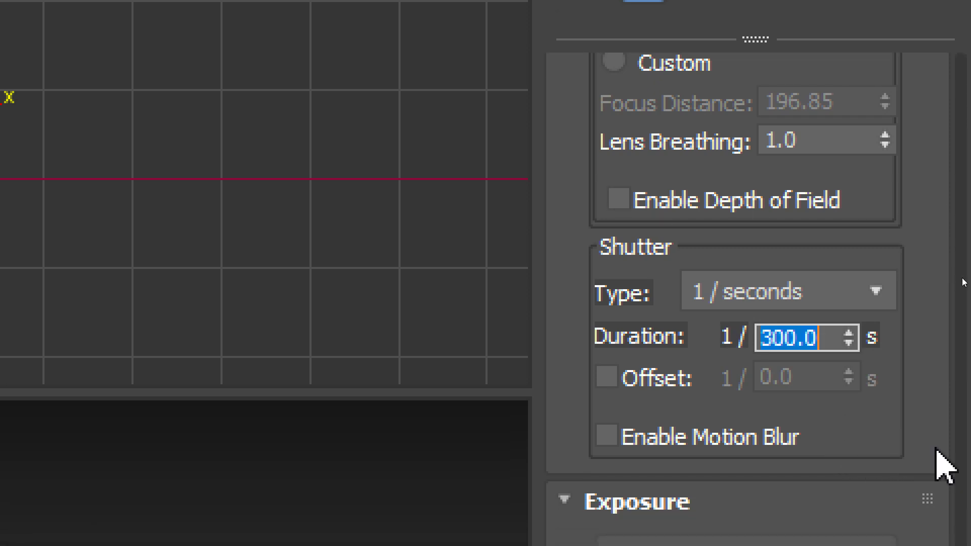
Set the exposure gain to Manual at ISO 100, briefly switching to Target EV and back to Manual
click(921, 429)
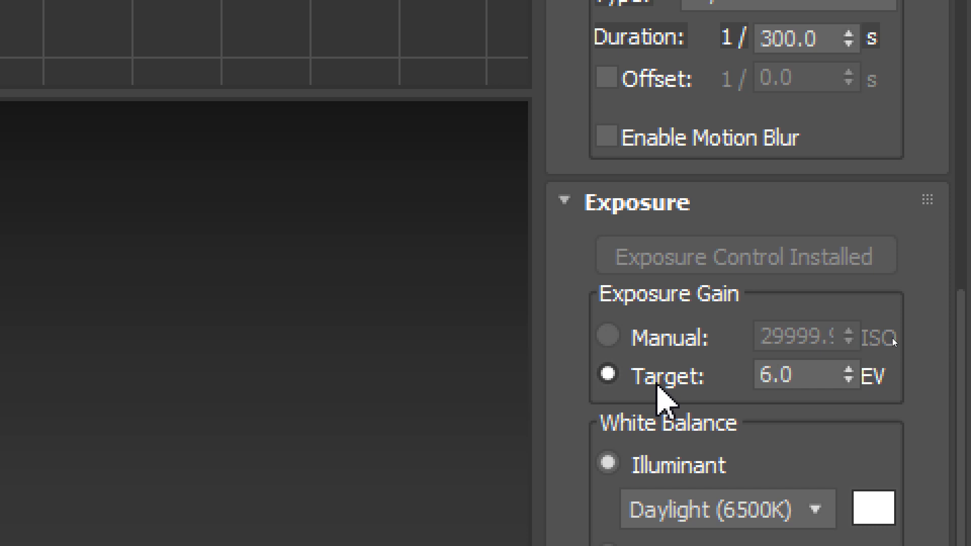
click(666, 349)
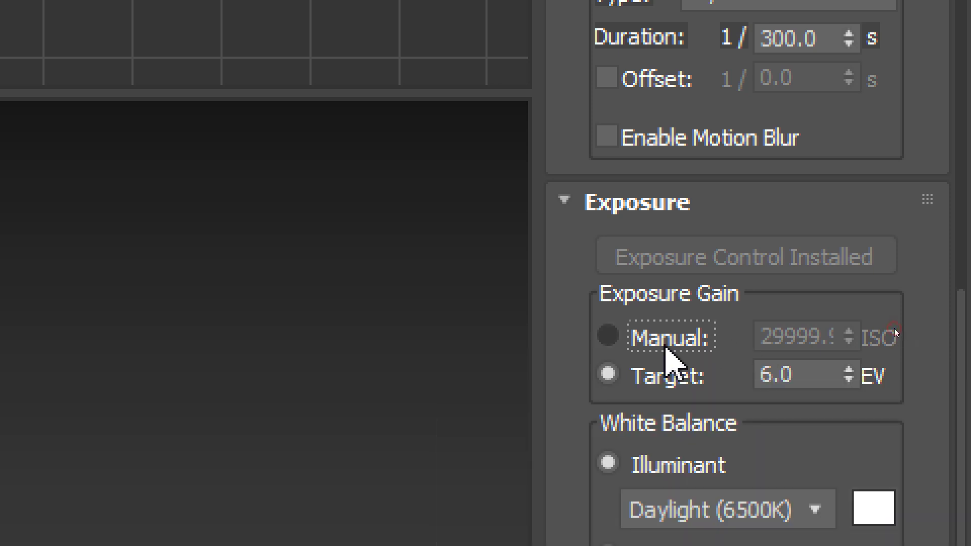
double_click(809, 337)
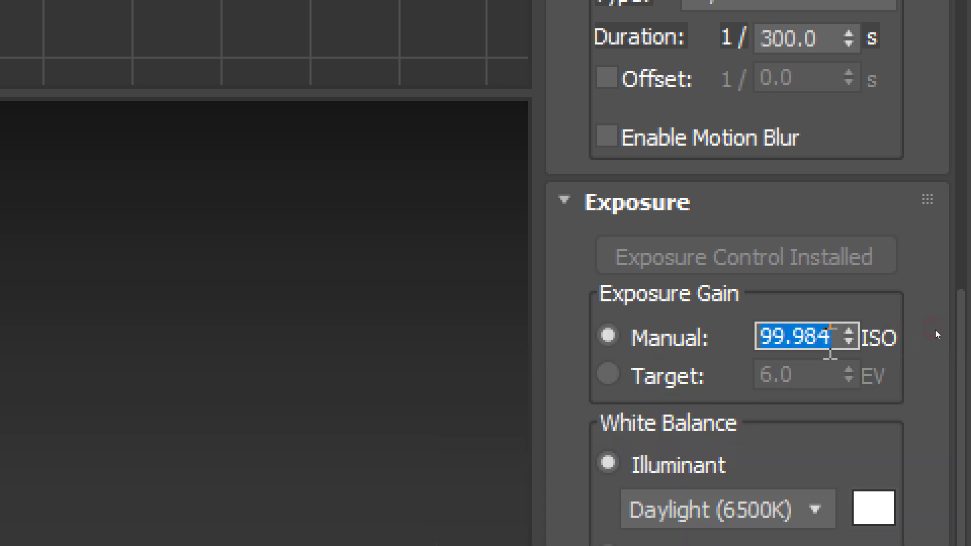
text(100)
key(Return)
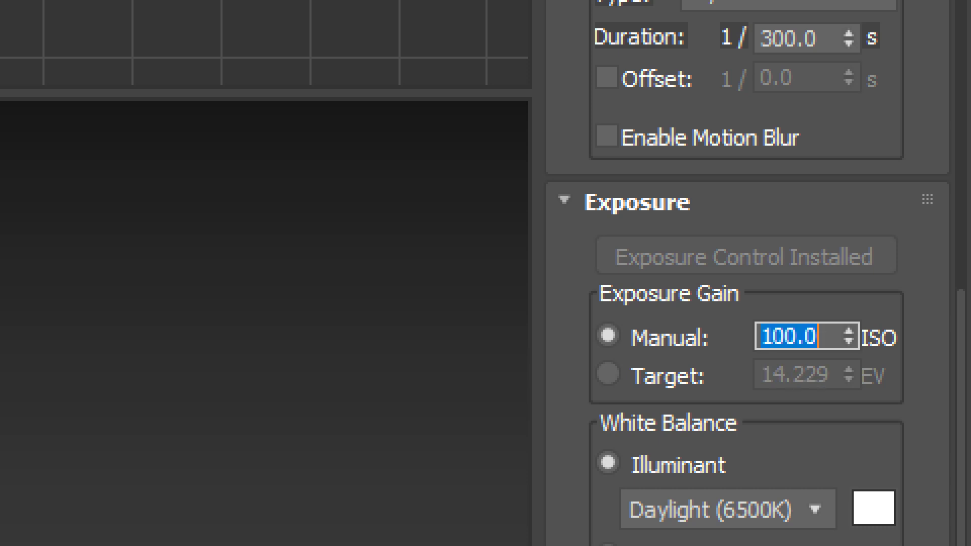
click(655, 382)
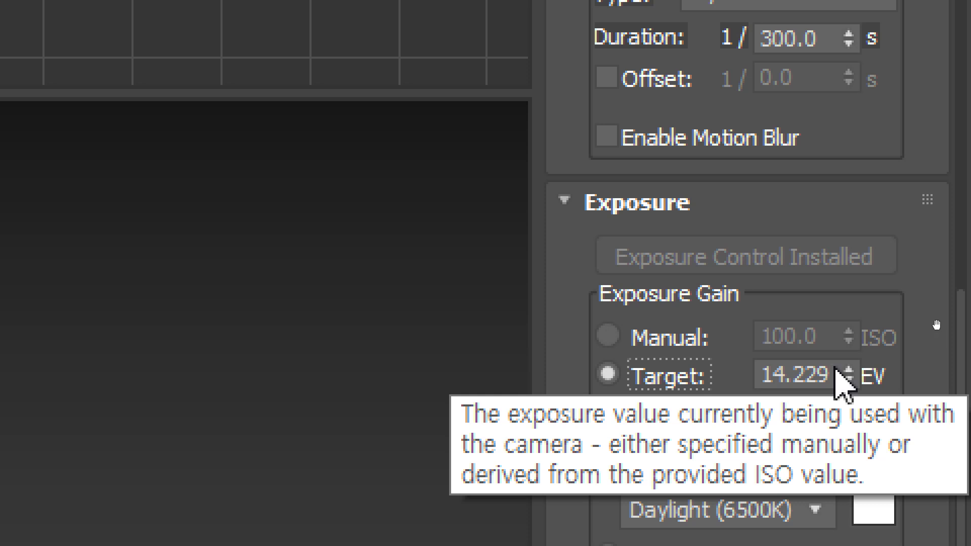
click(706, 341)
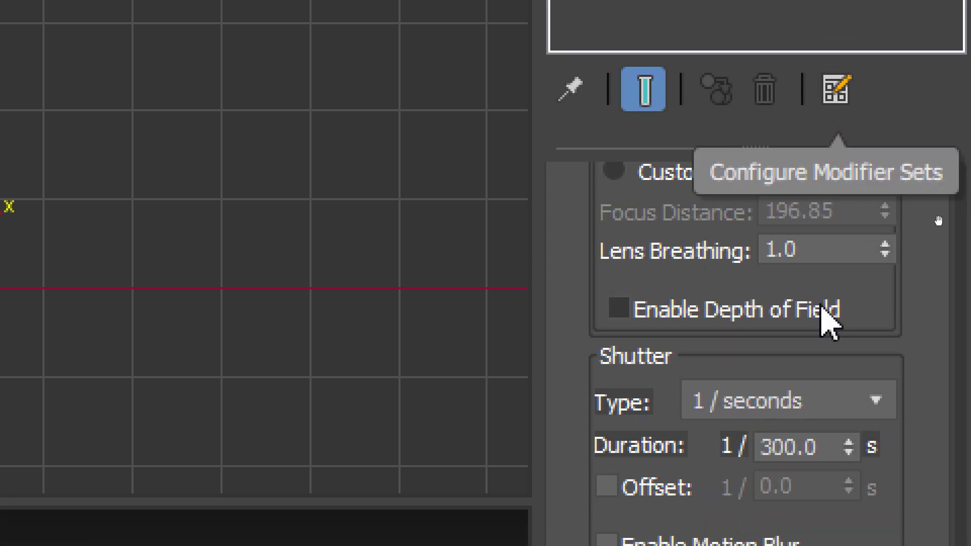
Switch the shutter type to frames and back to 1 / seconds
scroll(846, 164, up, 4)
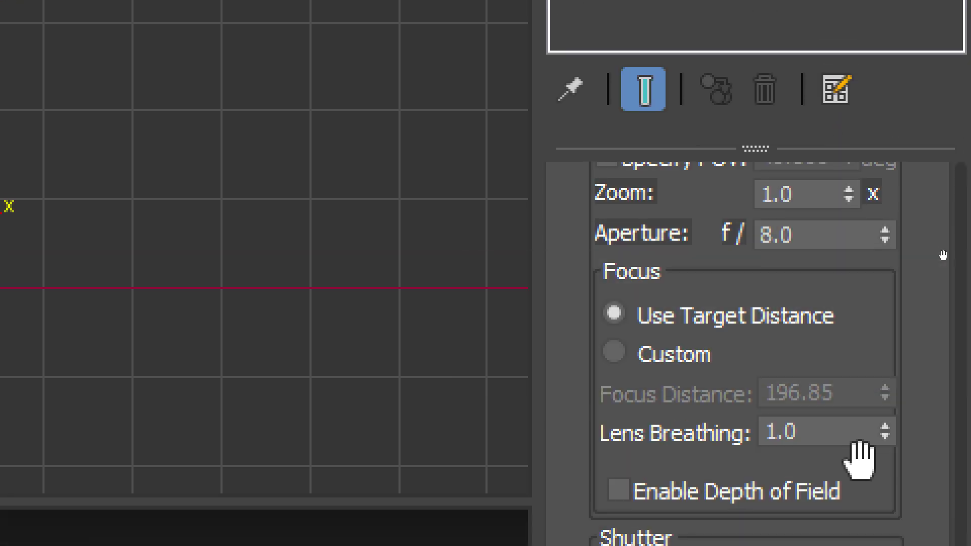
scroll(860, 458, down, 3)
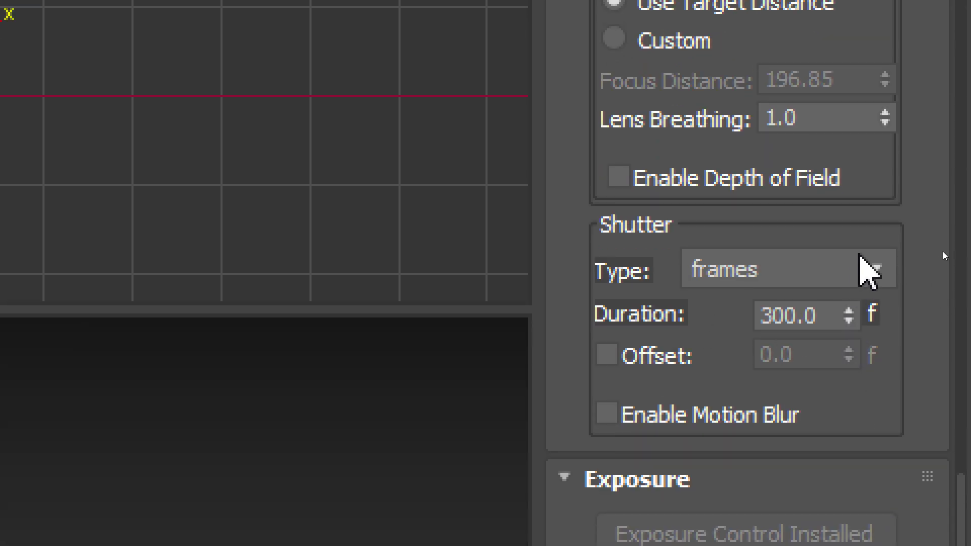
click(860, 268)
click(799, 305)
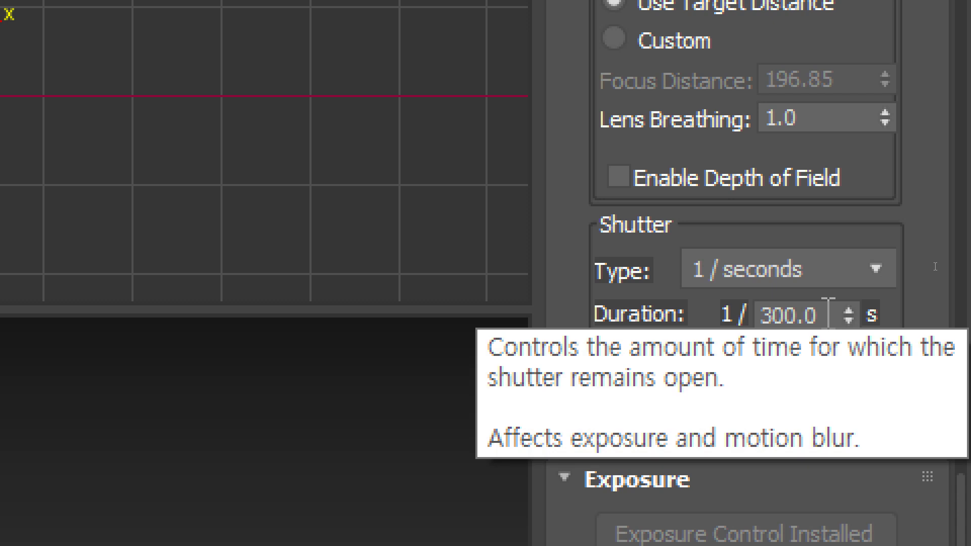
Open the render settings and render the Physical camera view with V-Ray
scroll(885, 416, down, 2)
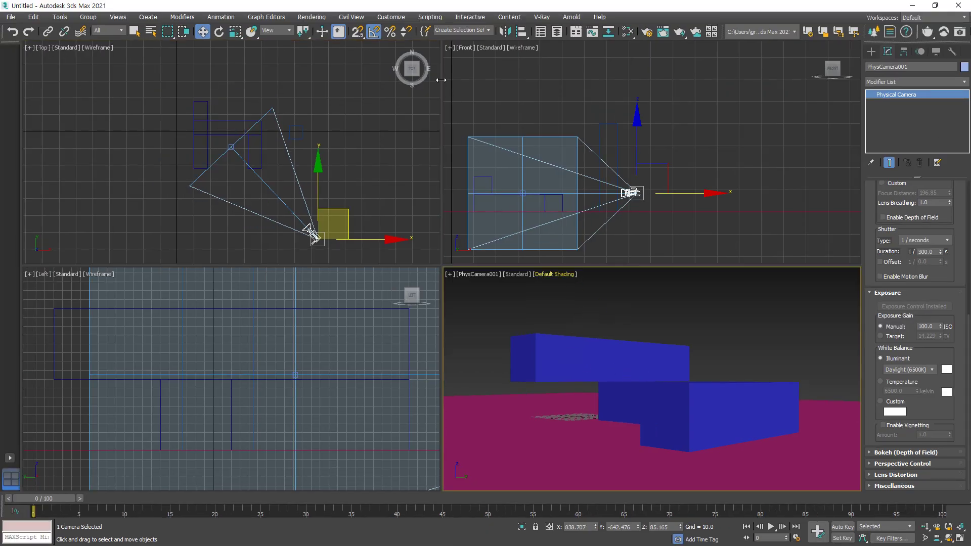
click(647, 34)
click(276, 61)
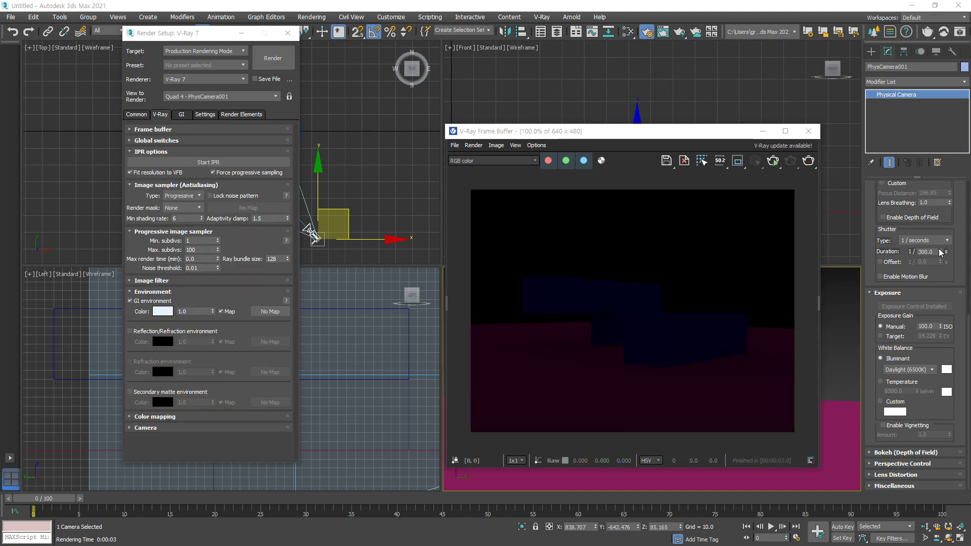
Set the camera's manual exposure gain to ISO 200 and re-render the view
drag(957, 234, 928, 225)
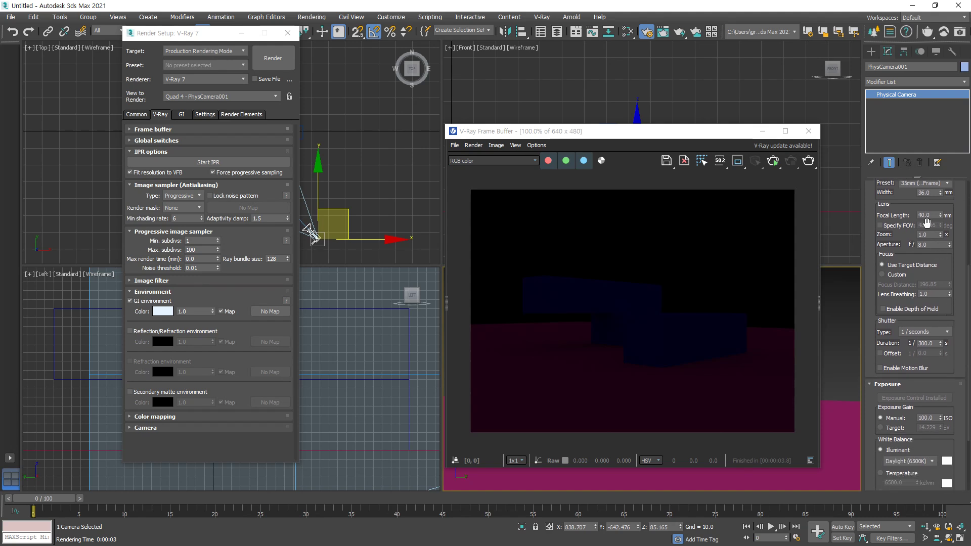
click(931, 245)
drag(956, 349, 946, 257)
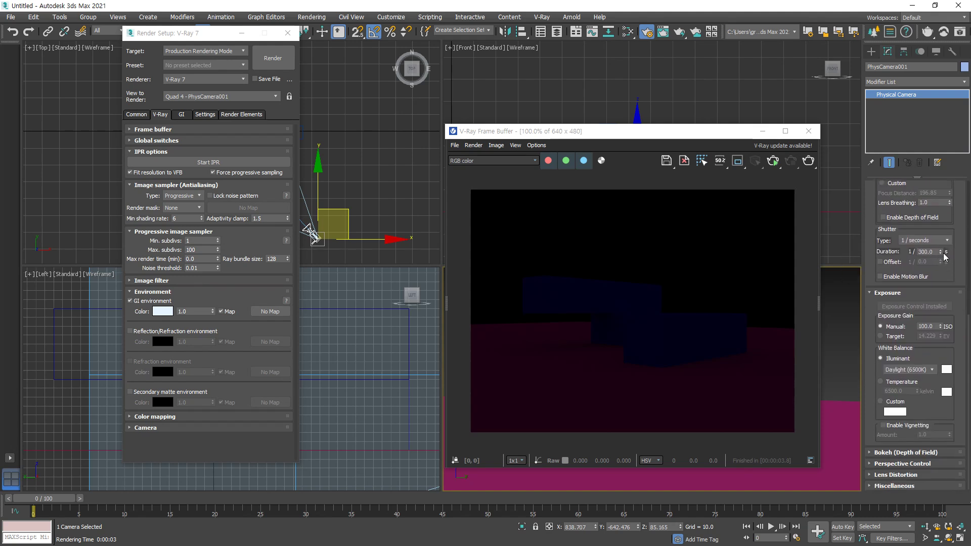
double_click(934, 327)
click(808, 162)
Re-render the Physical camera view with the aperture at f/4.0 and again at f/2.4
drag(946, 225, 946, 228)
scroll(930, 296, up, 3)
double_click(929, 305)
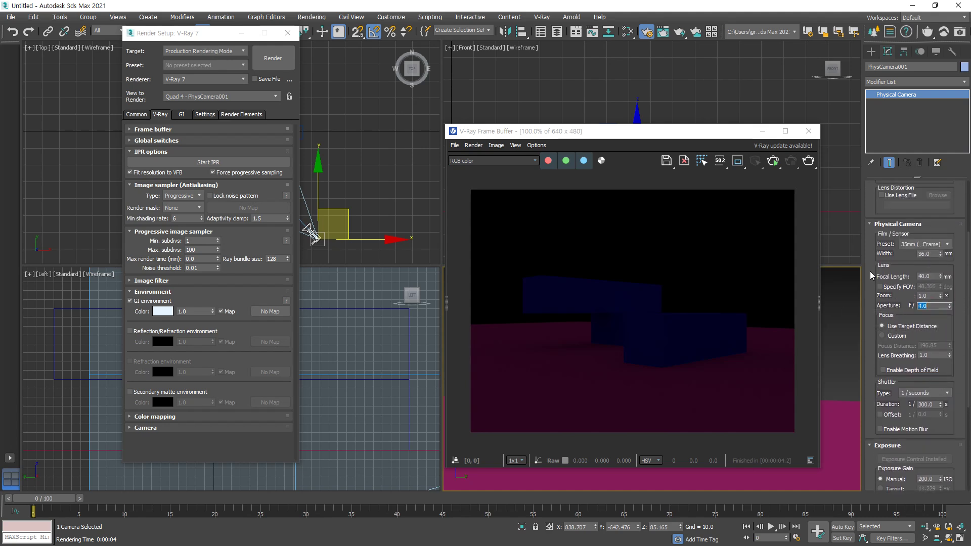
click(809, 161)
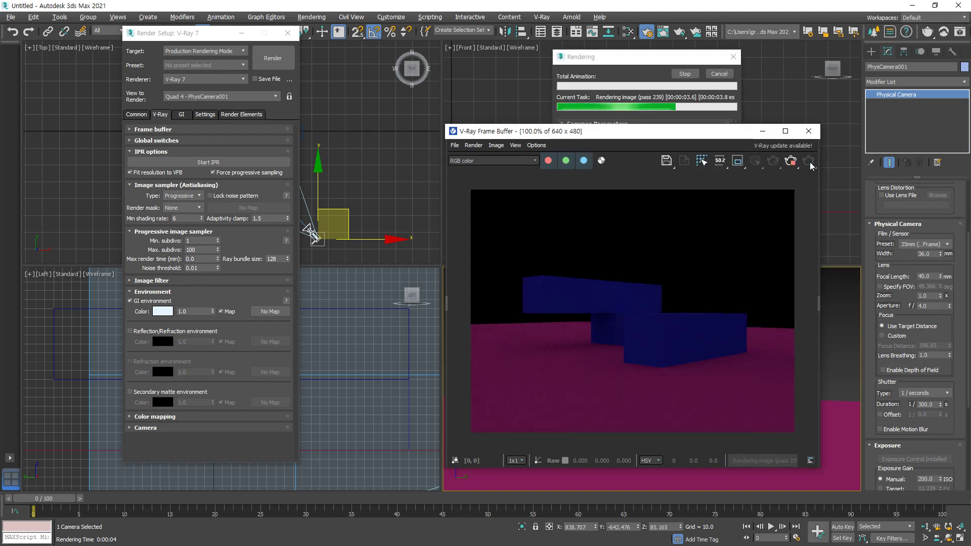
double_click(932, 305)
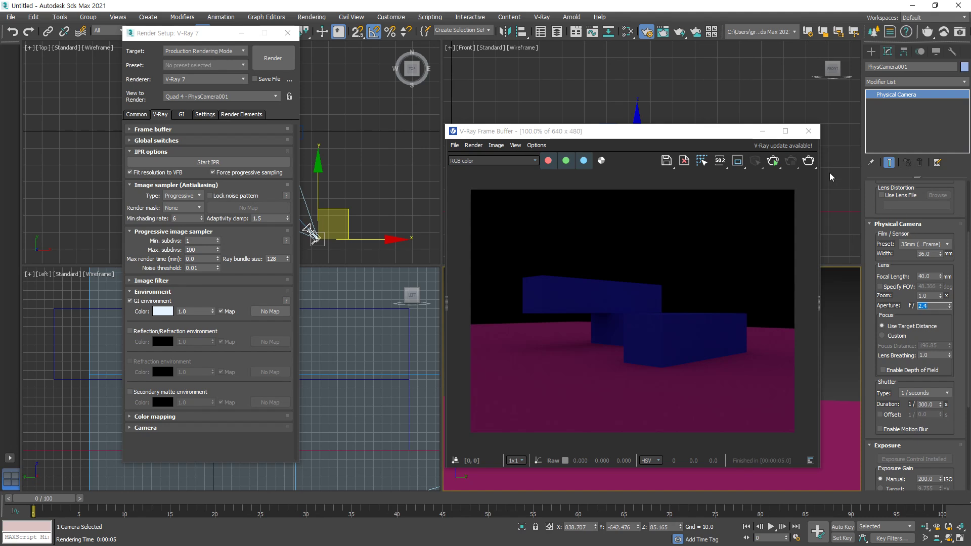
click(808, 161)
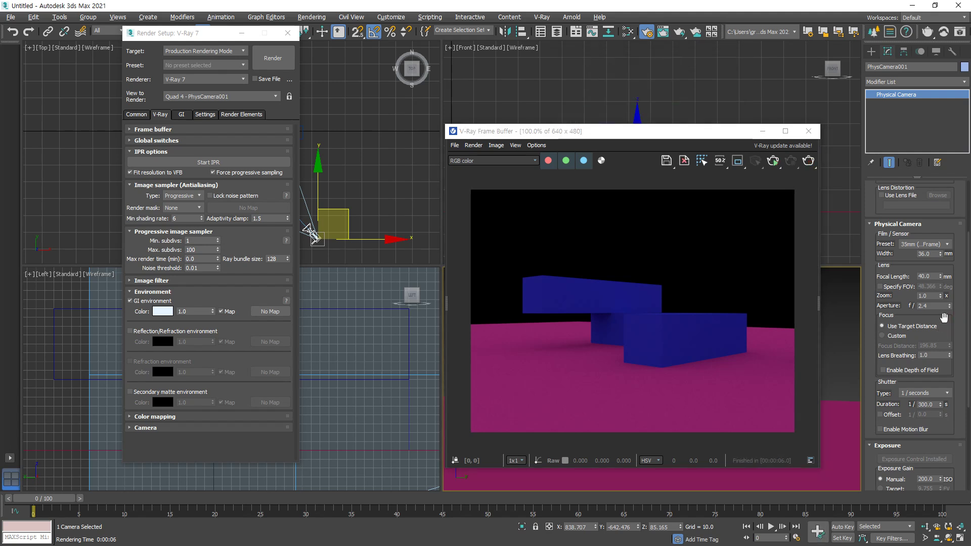
Re-render with the shutter duration at 1/125 s, and again with the manual exposure gain at ISO 400
scroll(944, 317, down, 5)
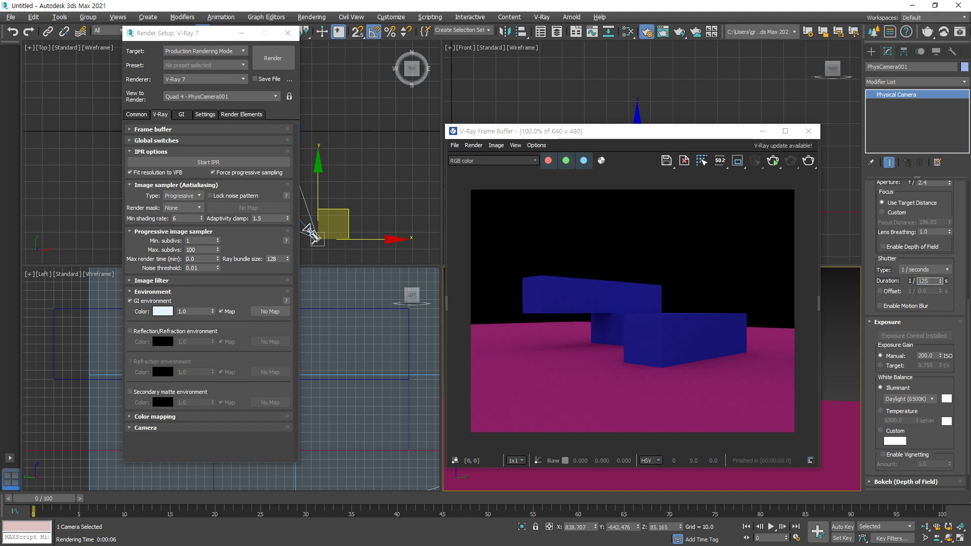
click(810, 161)
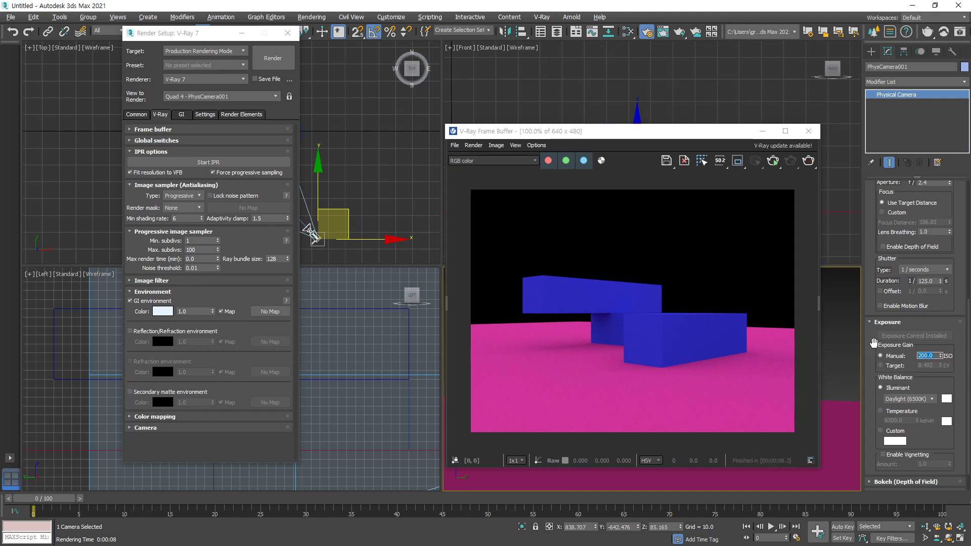
click(808, 161)
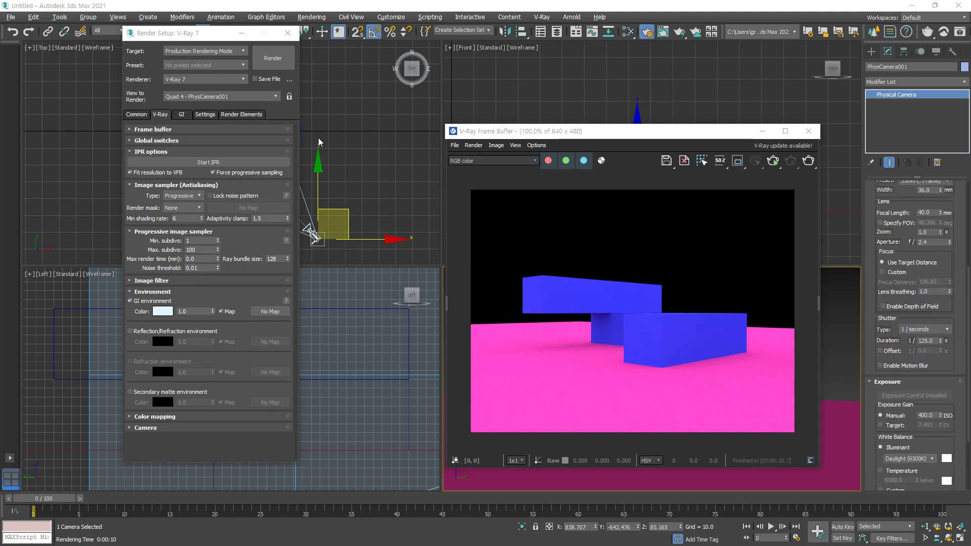
Expand V-Ray's Camera settings in the render setup and examine the auto exposure, camera type and motion blur options
drag(179, 34, 271, 39)
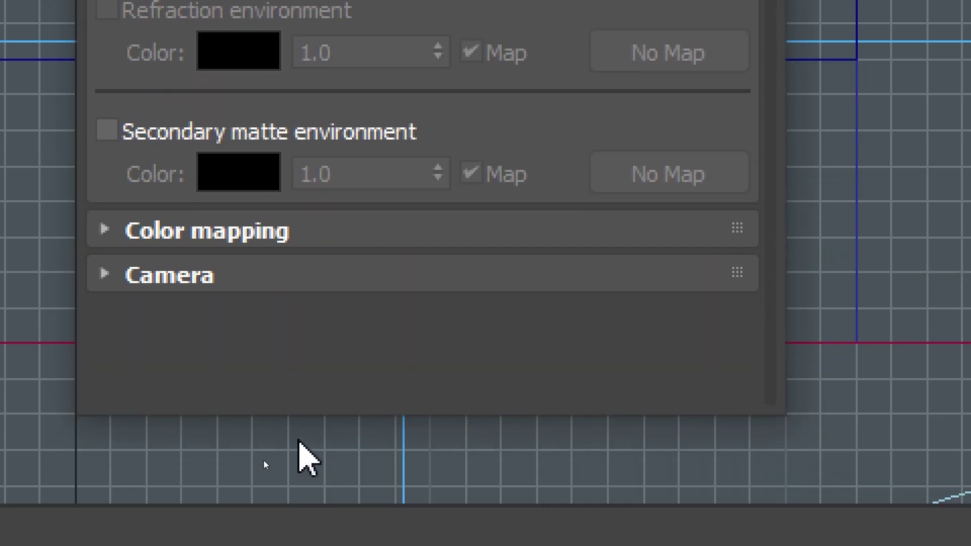
click(225, 266)
drag(217, 199, 251, 458)
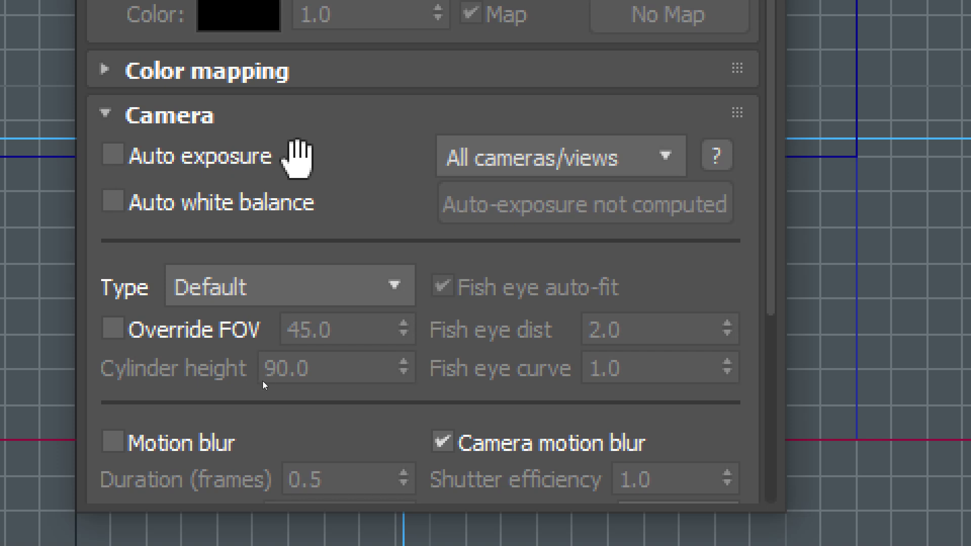
drag(390, 199, 384, 75)
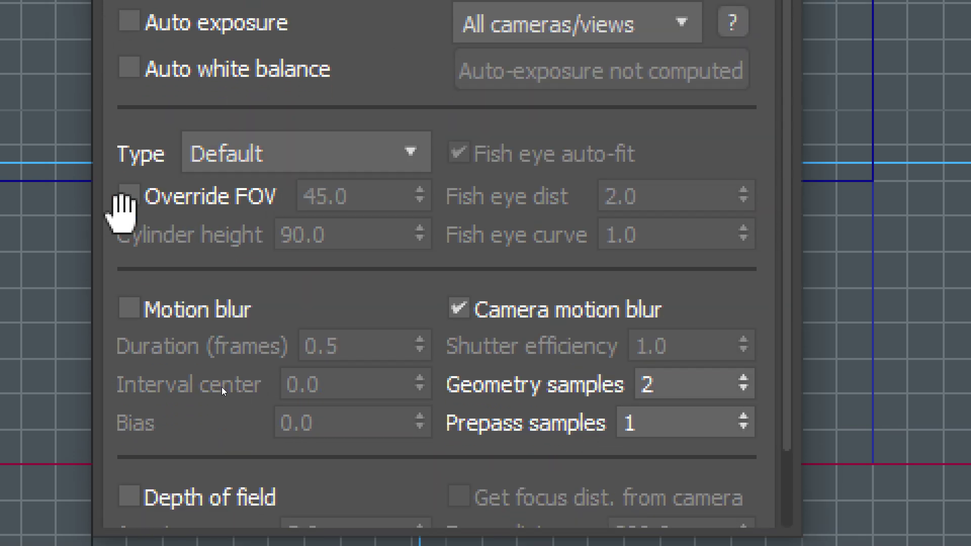
Try the Spherical camera type in V-Ray's Camera settings and return it to Default
click(317, 158)
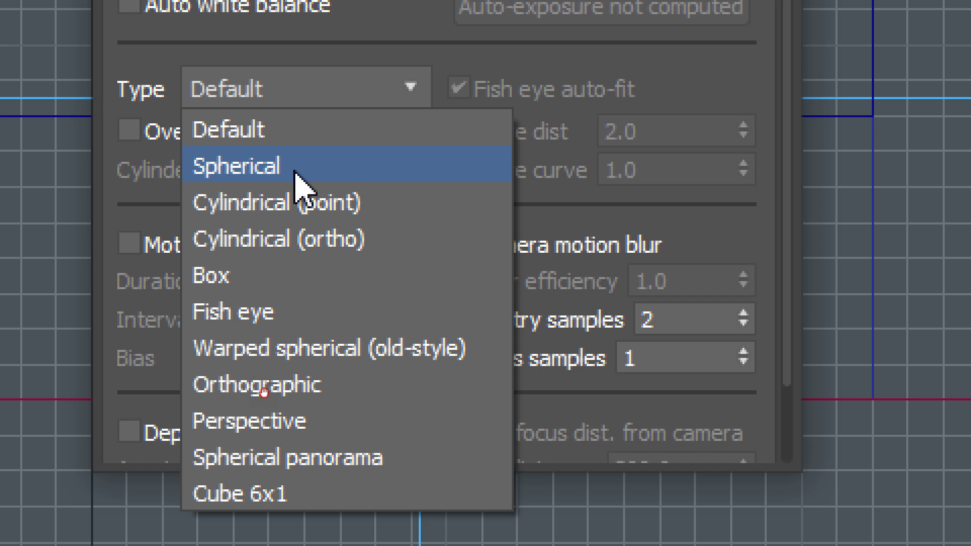
click(294, 133)
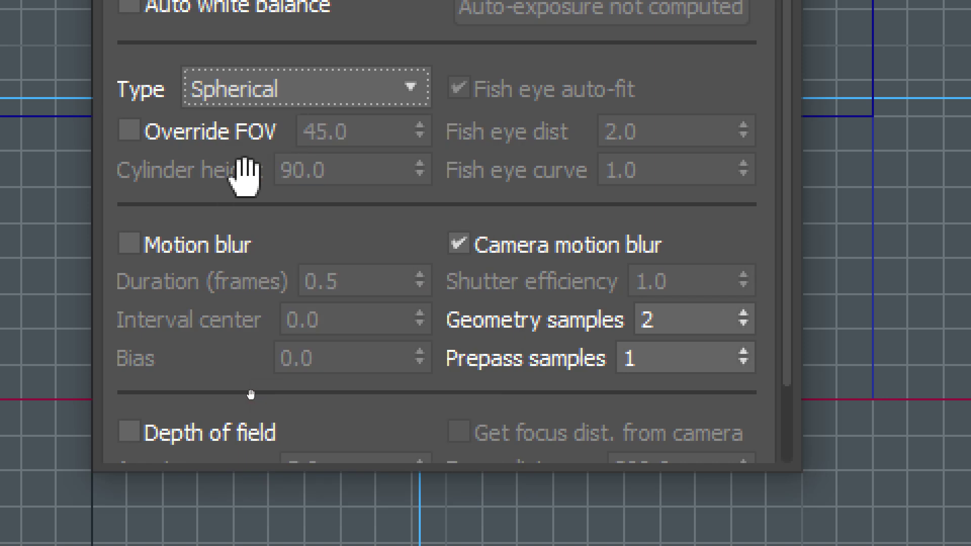
click(304, 101)
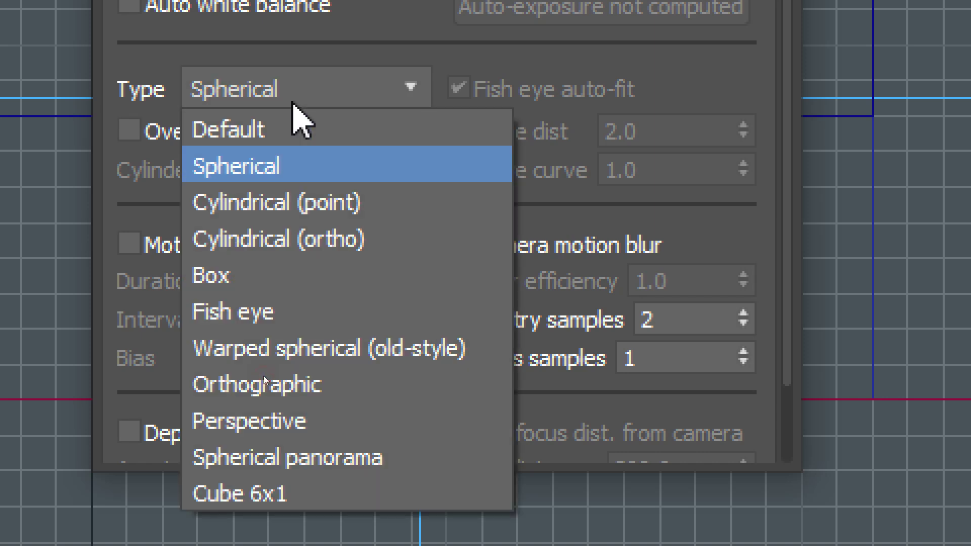
click(280, 130)
Examine V-Ray's motion blur and depth of field settings, and the image sampler type options
scroll(379, 206, down, 5)
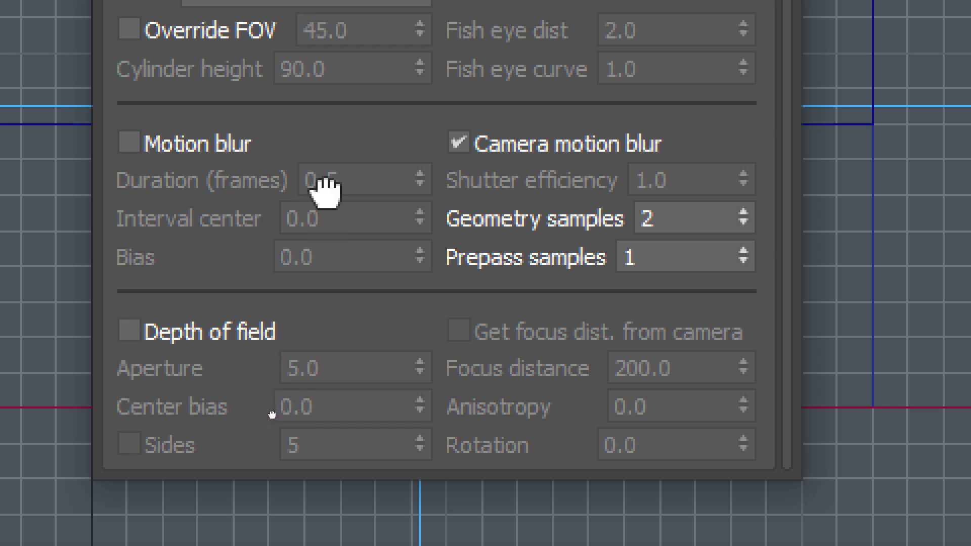
scroll(341, 363, up, 4)
scroll(423, 358, up, 5)
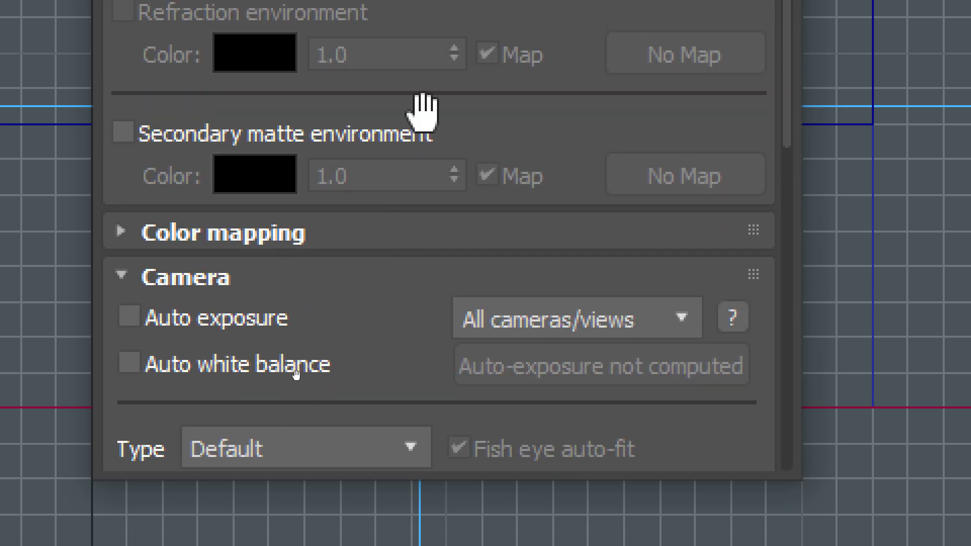
scroll(425, 132, up, 8)
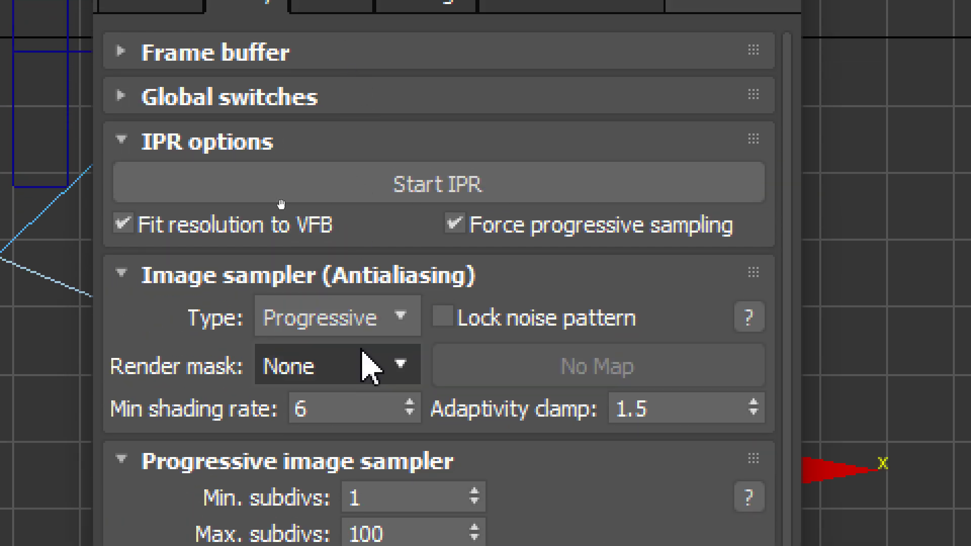
click(363, 317)
click(340, 354)
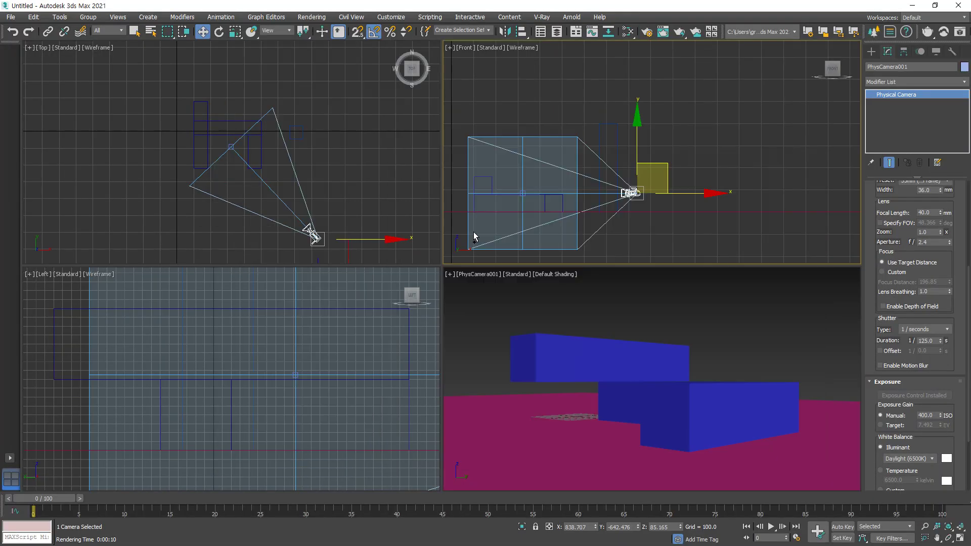
Replace the Physical camera with a Target camera aimed at the boxes from the Top view, and display its view
key(Delete)
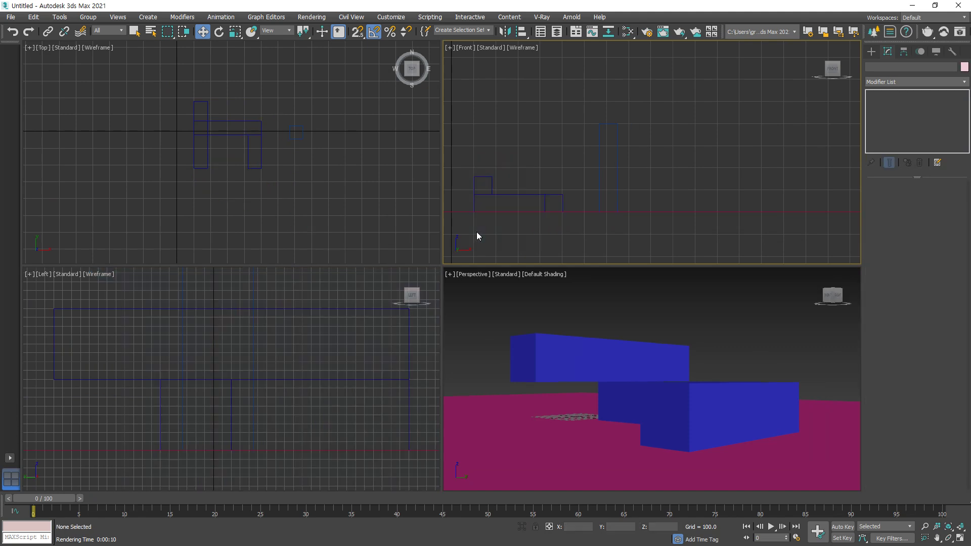
click(871, 51)
click(934, 112)
drag(290, 230, 236, 141)
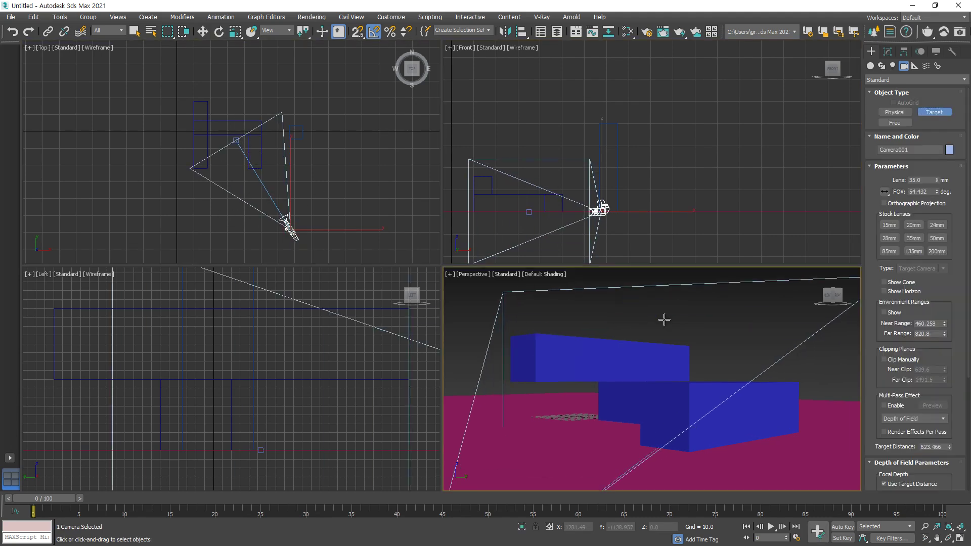
key(c)
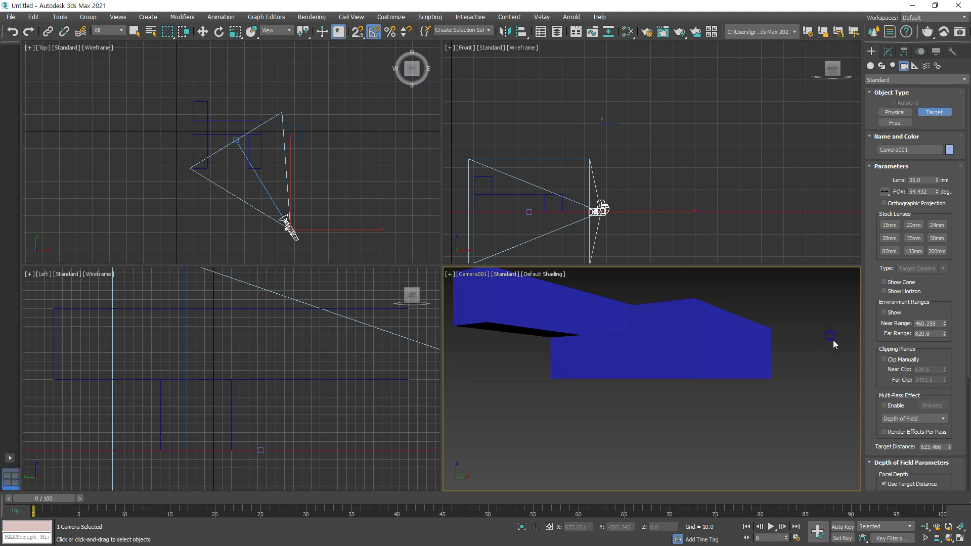
Raise the Target camera together with its target above the ground in the Left view
key(w)
right_click(283, 201)
click(270, 200)
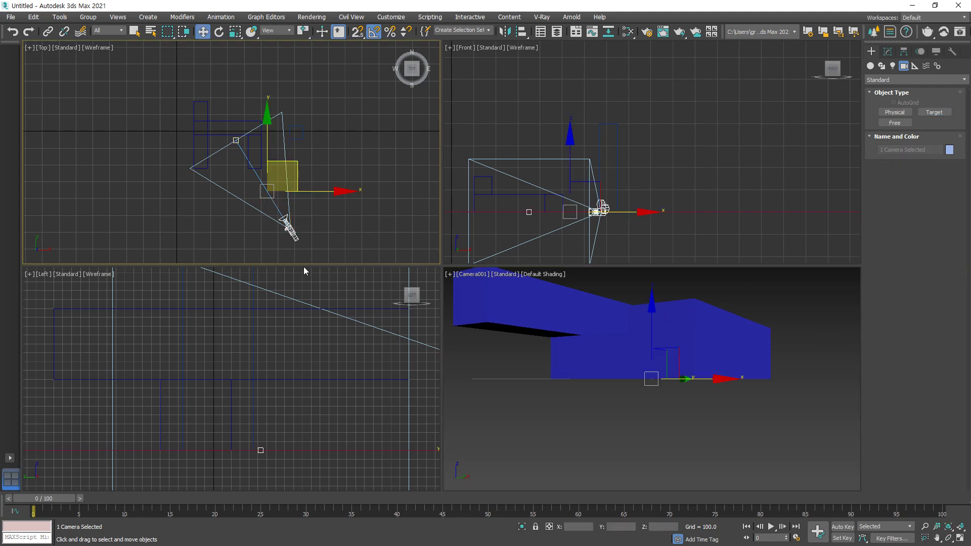
scroll(334, 309, down, 3)
middle_drag(329, 310, 236, 332)
drag(307, 338, 311, 311)
Reposition the camera and its target in the Top and Front views to frame all the blue boxes
right_click(284, 221)
click(305, 236)
drag(293, 232, 317, 222)
click(284, 190)
drag(268, 189, 257, 191)
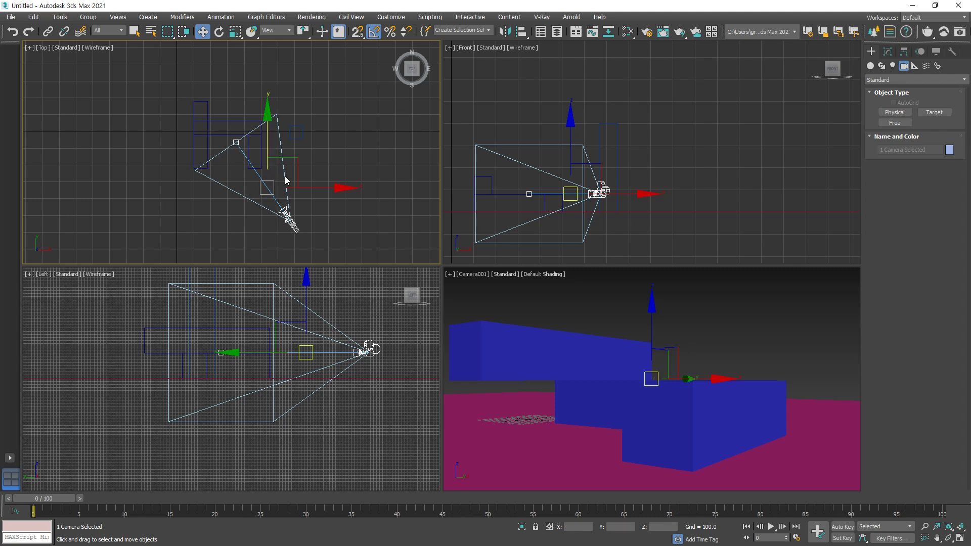
drag(297, 166, 307, 195)
click(297, 197)
click(259, 191)
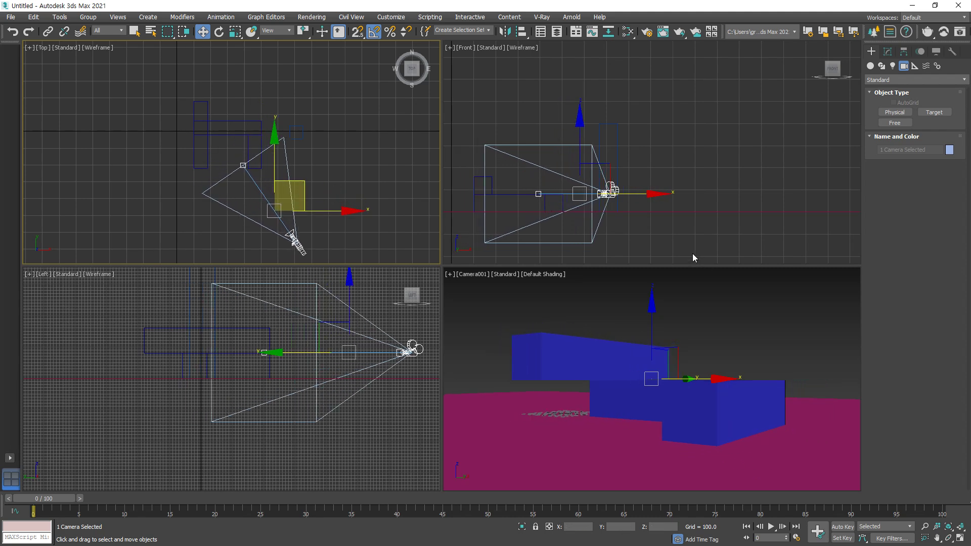
right_click(638, 229)
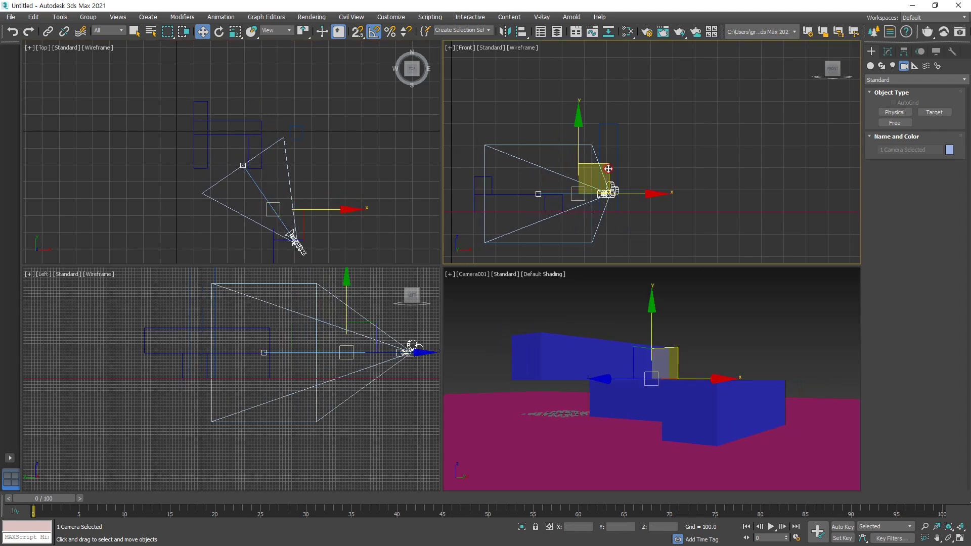
drag(608, 167, 611, 174)
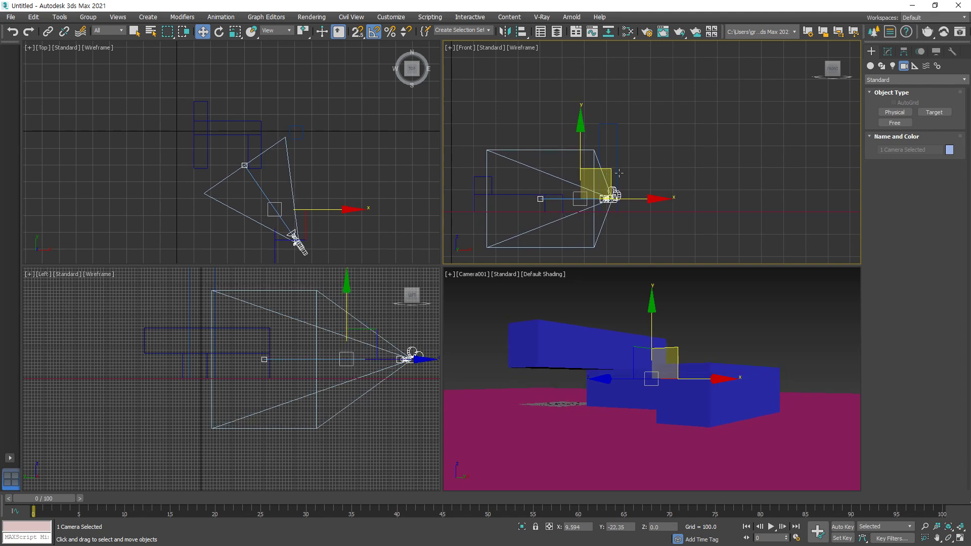
click(705, 158)
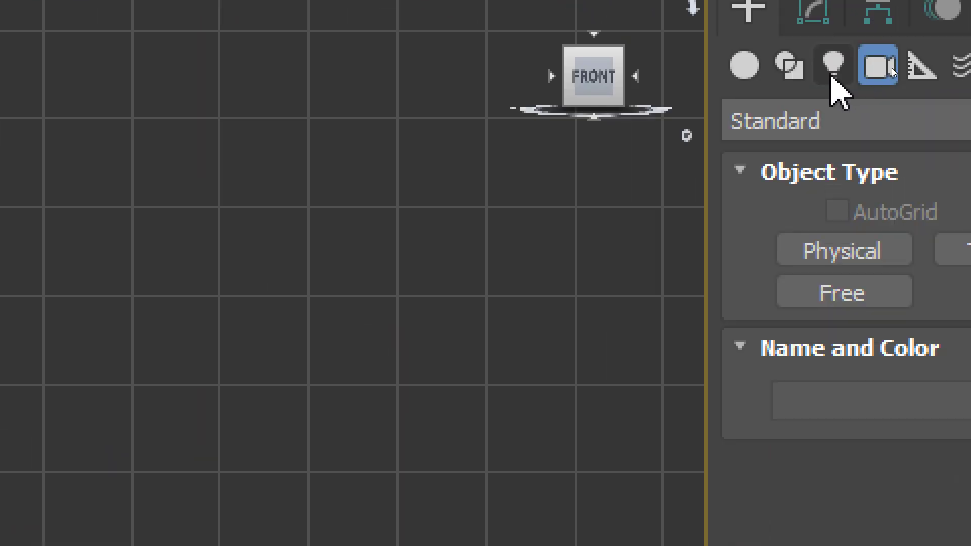
Examine the light types offered in the Photometric, Standard and VRay creation categories
click(893, 66)
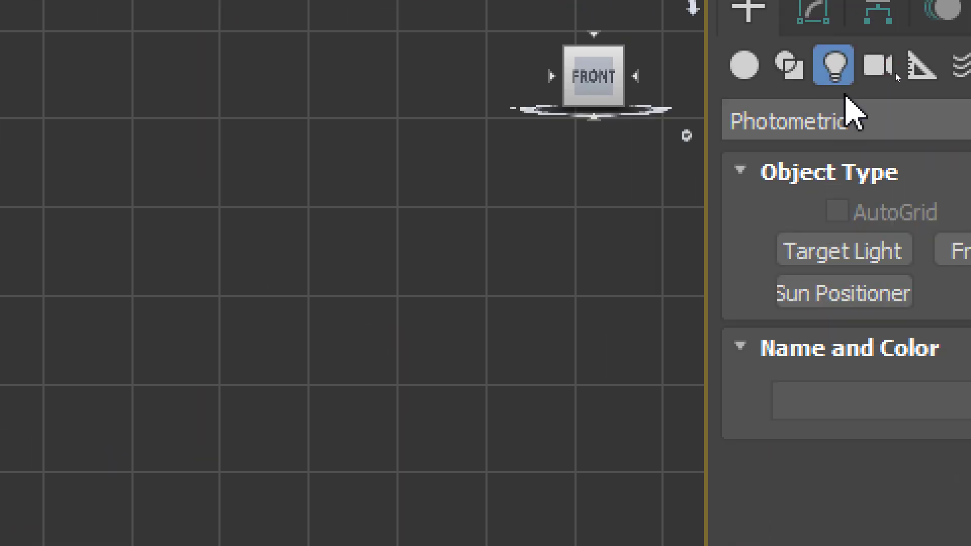
click(795, 258)
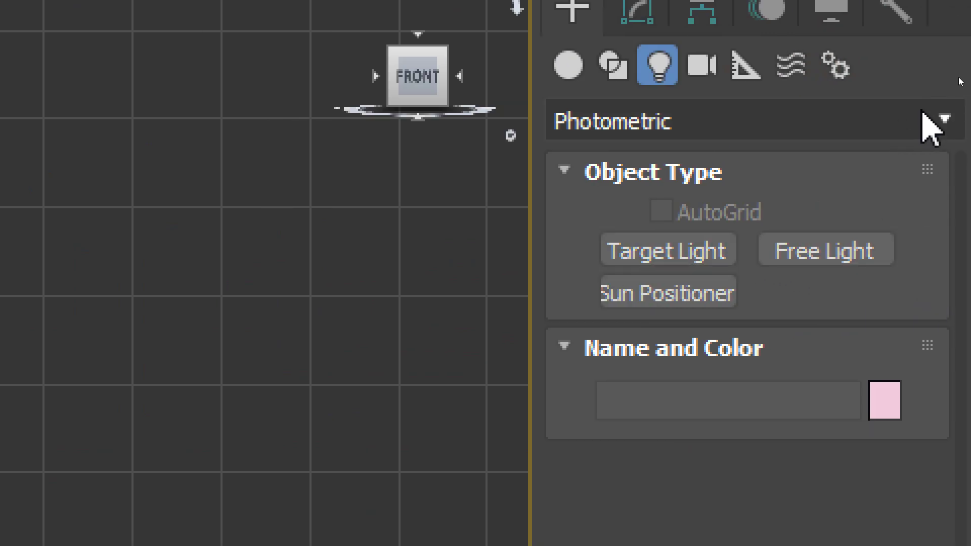
click(924, 117)
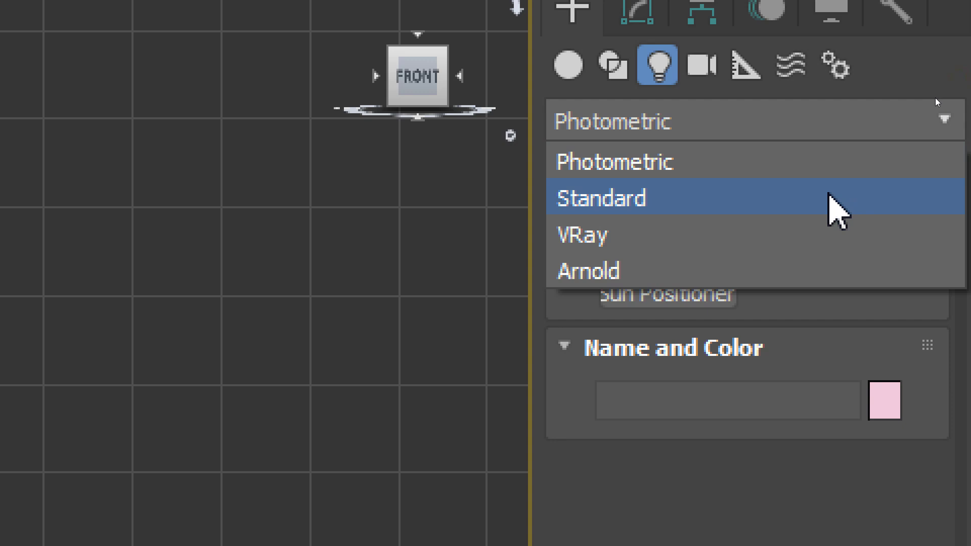
click(831, 199)
click(673, 338)
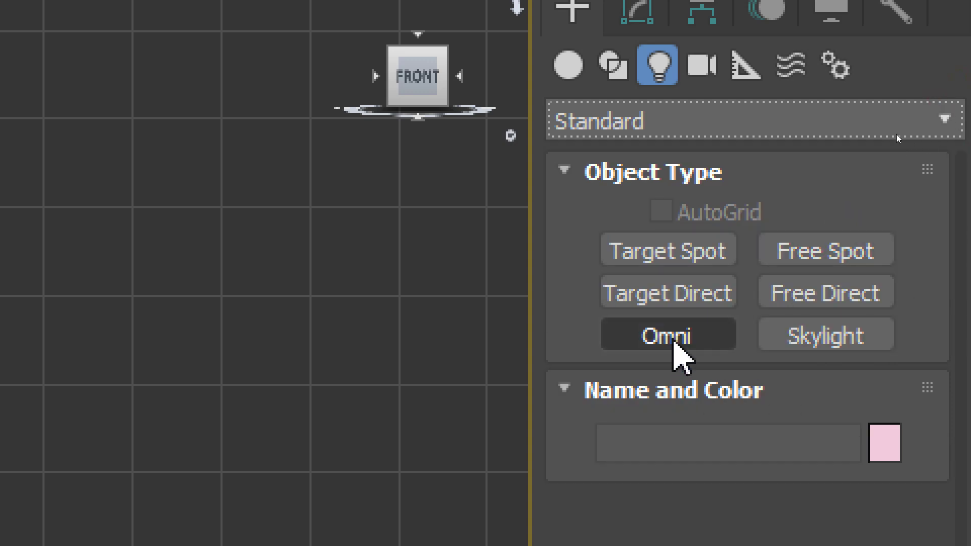
click(842, 248)
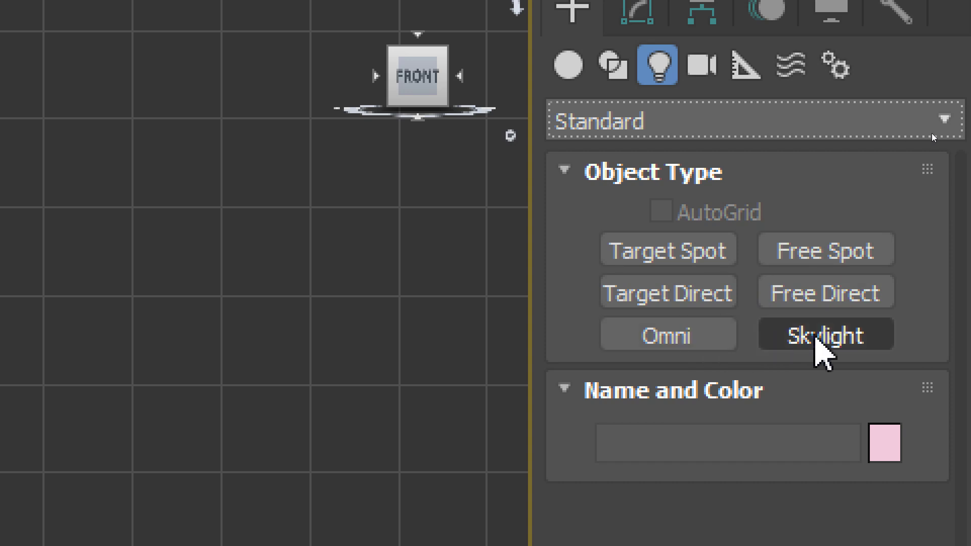
click(896, 117)
click(850, 243)
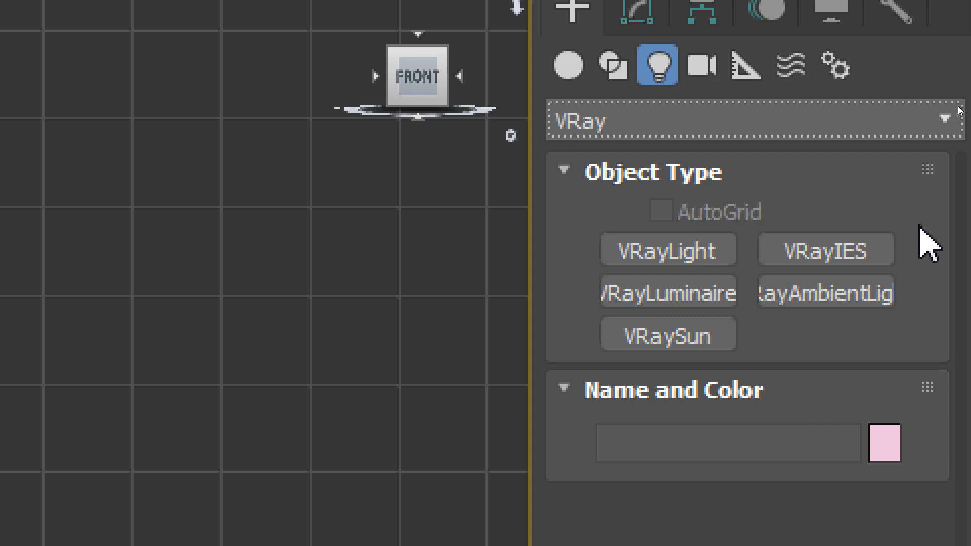
click(784, 126)
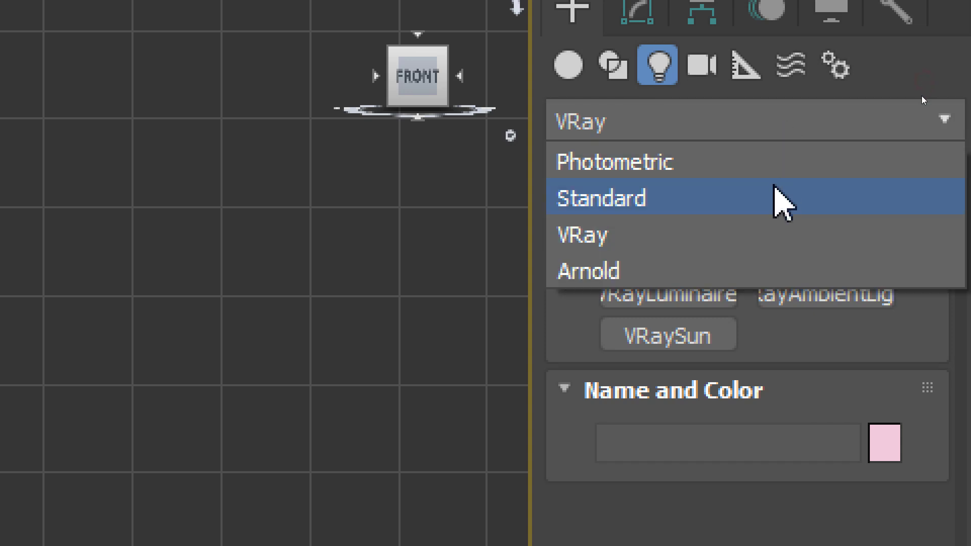
click(783, 167)
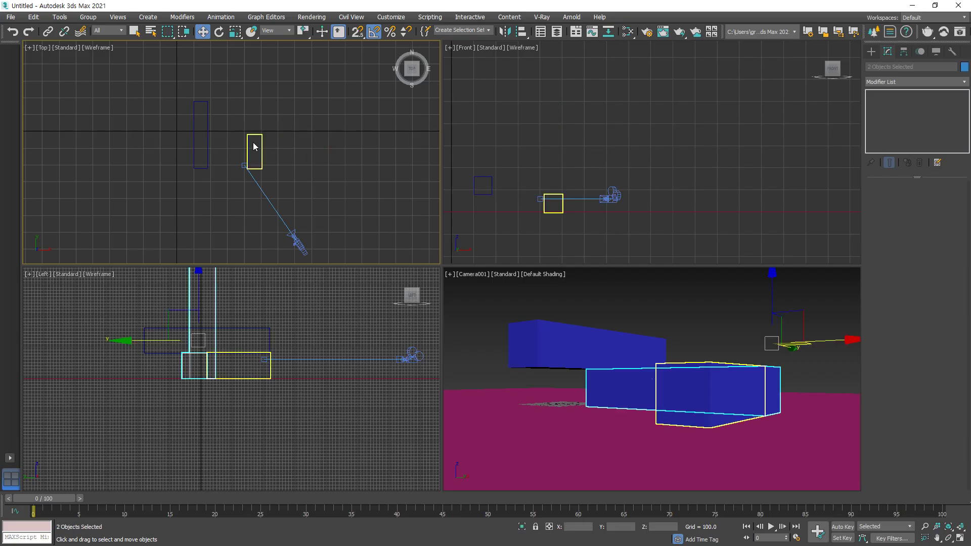
Delete the blue boxes and the other upright object standing on the ground plane
key(Delete)
click(247, 136)
key(Delete)
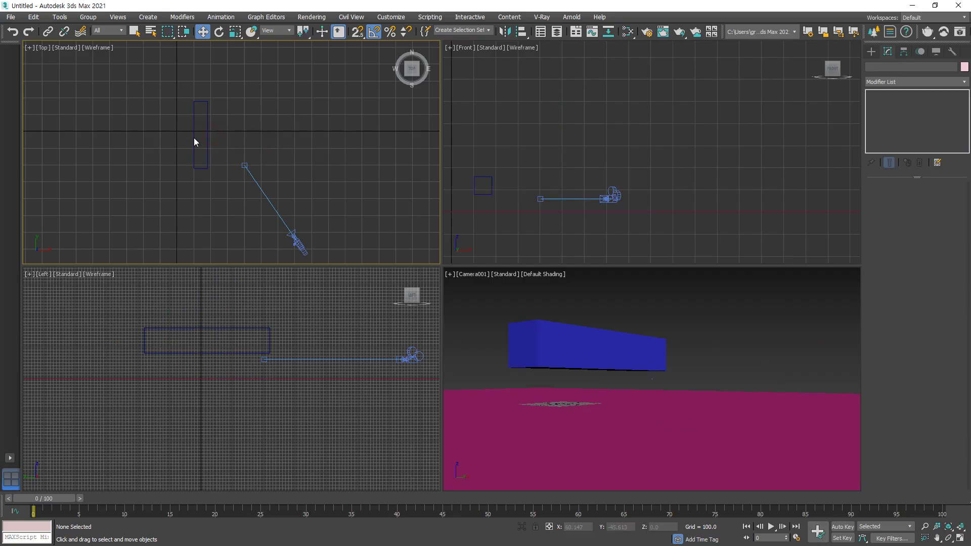
click(205, 136)
key(Delete)
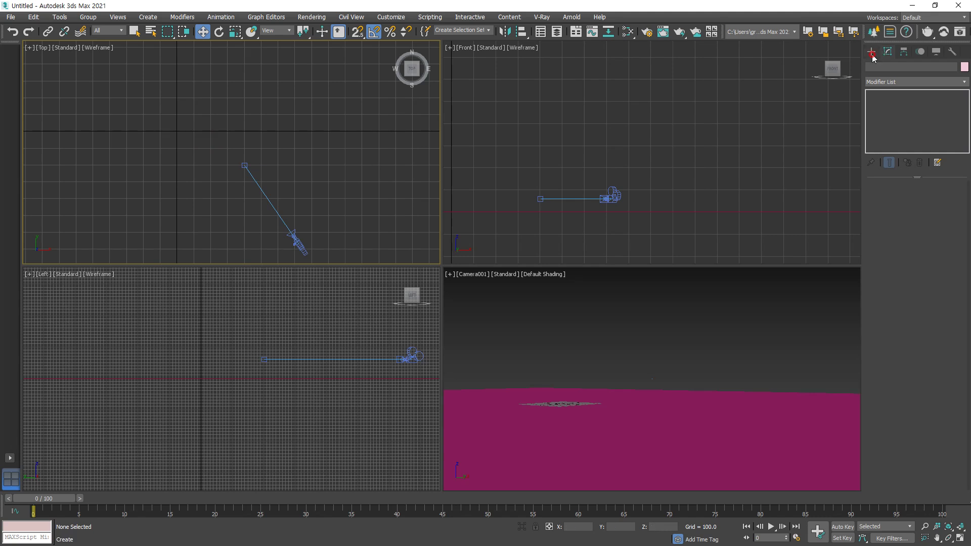
Create a box about 815 long, 761 wide and 216 high around the camera target in the Top view
click(872, 56)
click(871, 66)
click(896, 113)
drag(178, 208, 307, 70)
click(308, 33)
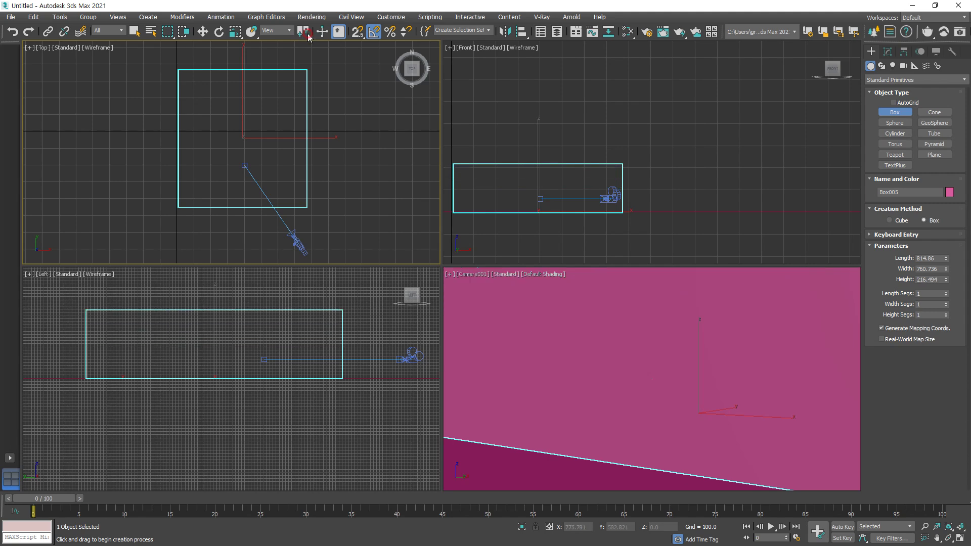
Set the new box's length to 5000, width to 4000 and height to 2400
click(887, 51)
mouse_move(947, 199)
mouse_down()
mouse_move(947, 187)
mouse_move(948, 197)
mouse_up()
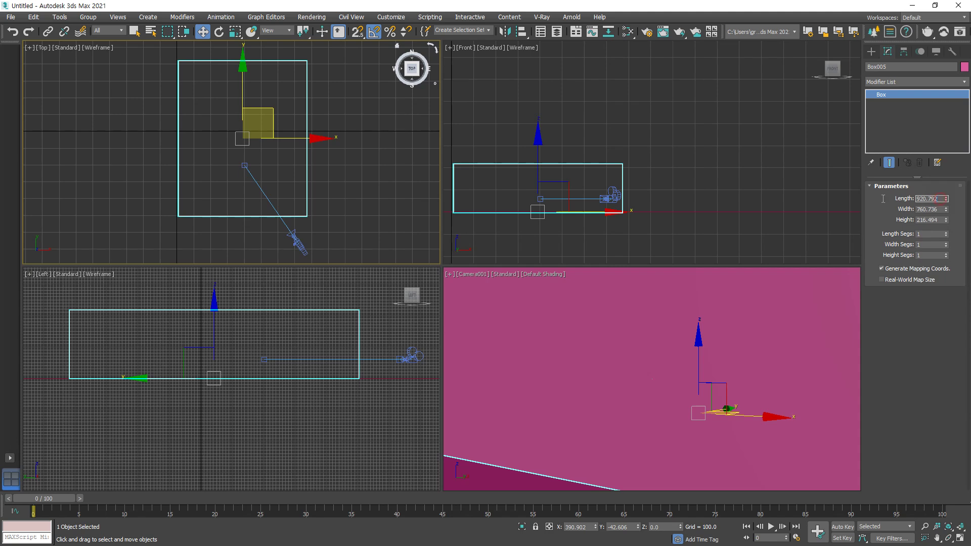
text(5000)
key(Return)
key(Tab)
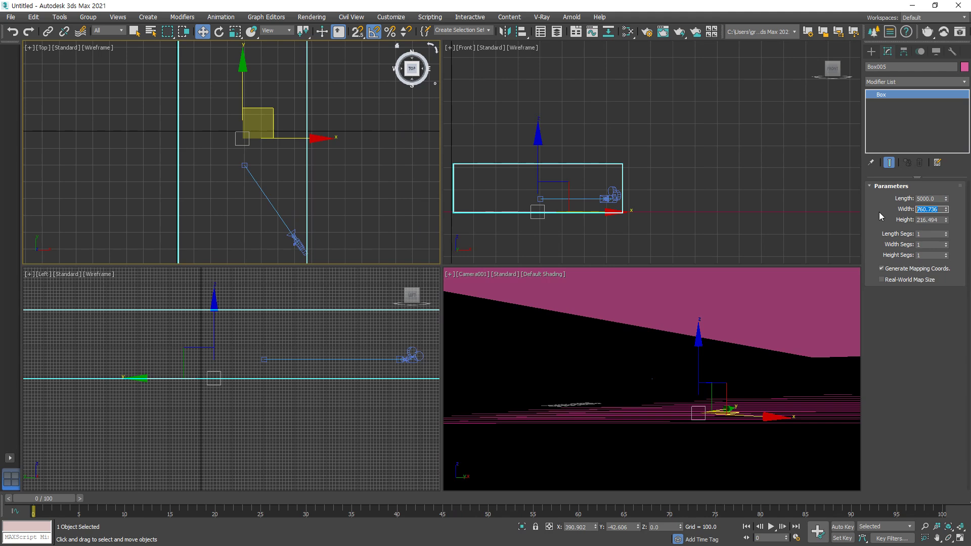
text(4000)
key(Return)
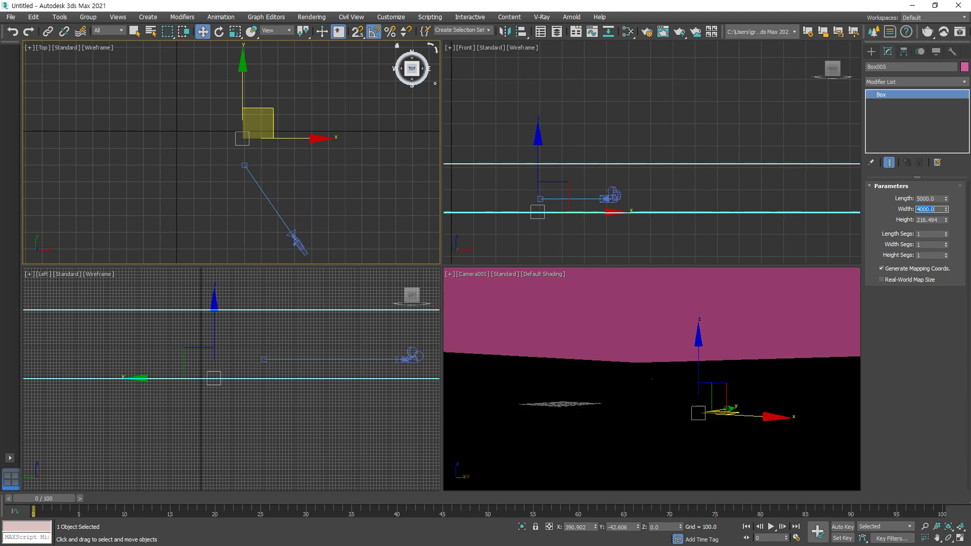
key(Tab)
text(2400)
key(Return)
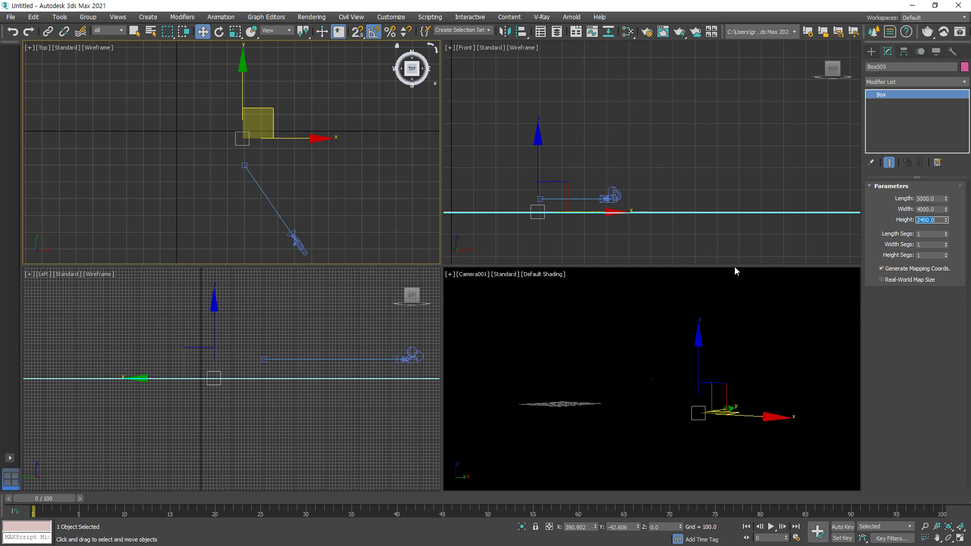
click(576, 232)
scroll(544, 202, down, 5)
click(545, 211)
scroll(329, 192, down, 5)
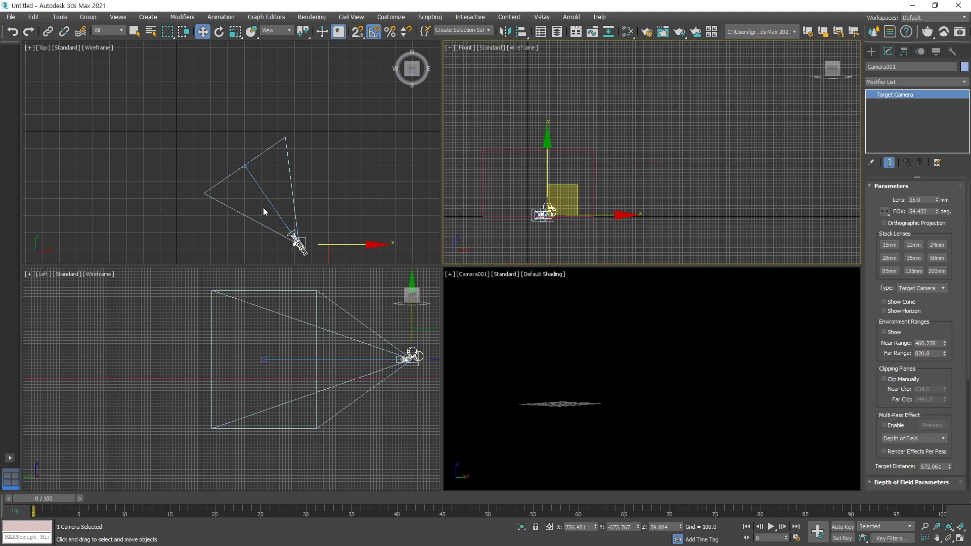
click(298, 204)
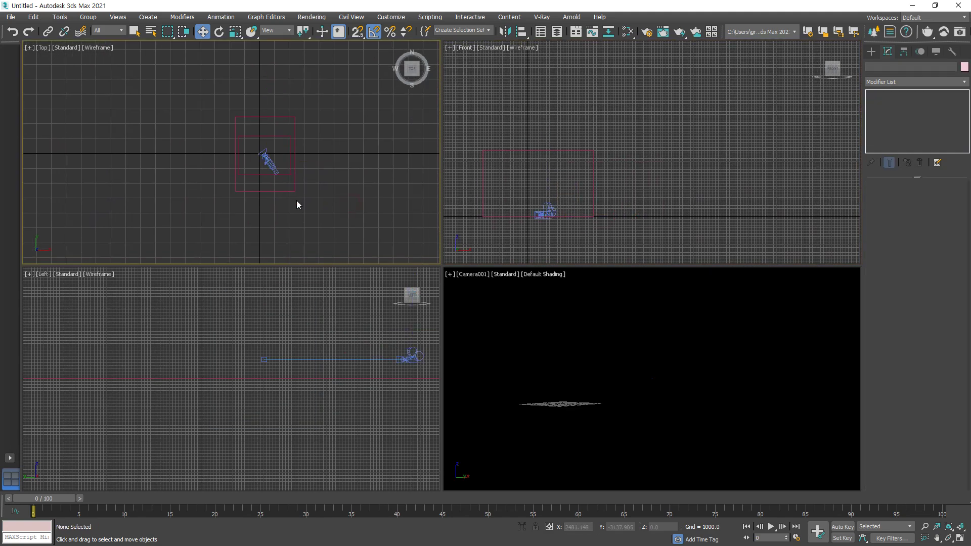
click(295, 190)
key(Delete)
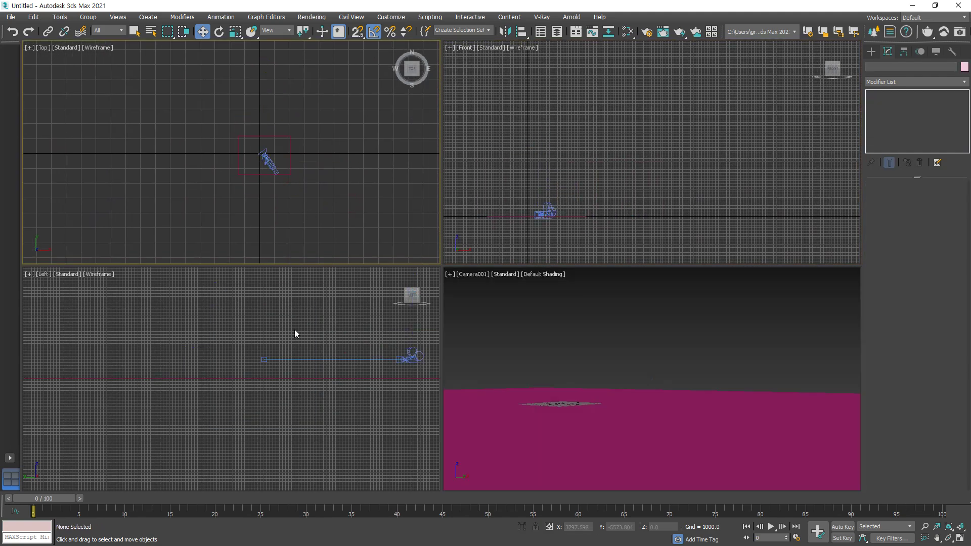
scroll(298, 329, down, 5)
key(ctrl+z)
Delete the old ground plane lying inside the footprint of the large box
click(297, 196)
click(285, 176)
key(Delete)
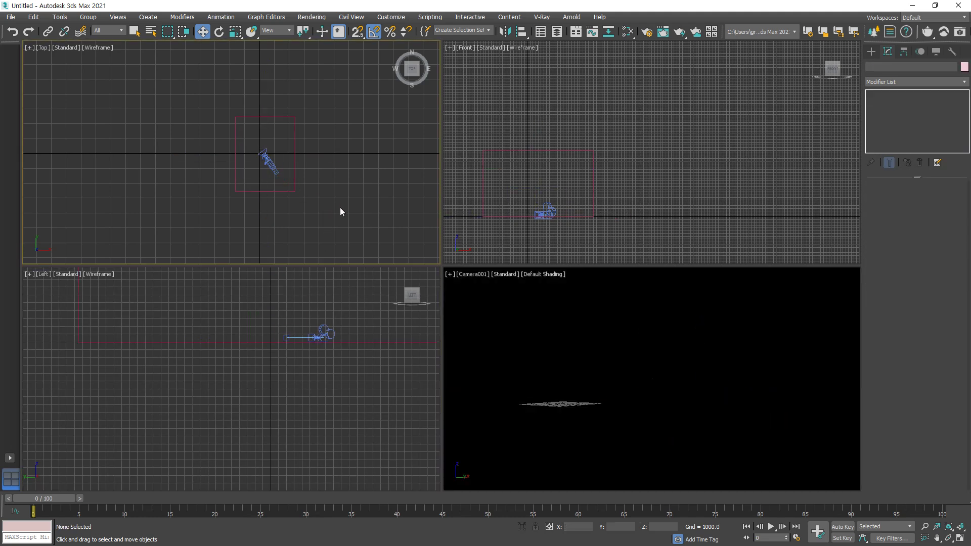
Move the camera away from its target toward the lower-right corner of the room box in the Top view
click(279, 176)
drag(280, 176, 287, 189)
click(340, 212)
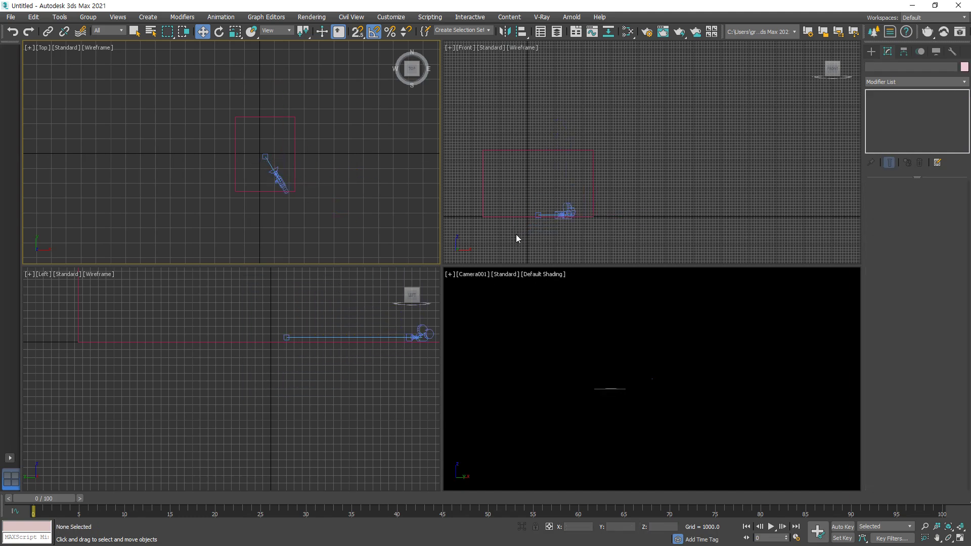
Raise the camera together with its target off the floor in the Front view, inside the room box
click(278, 176)
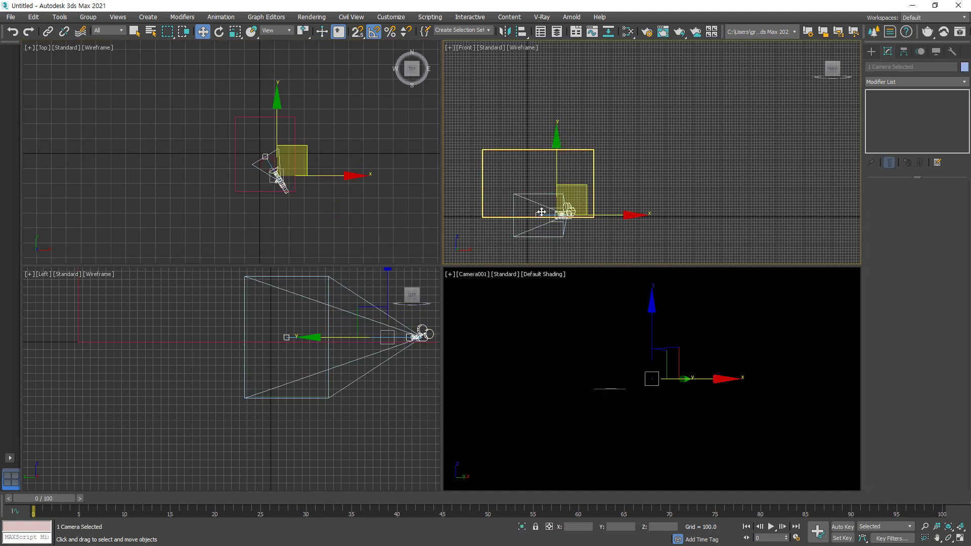
middle_drag(541, 212, 553, 210)
scroll(553, 210, up, 4)
drag(608, 195, 631, 155)
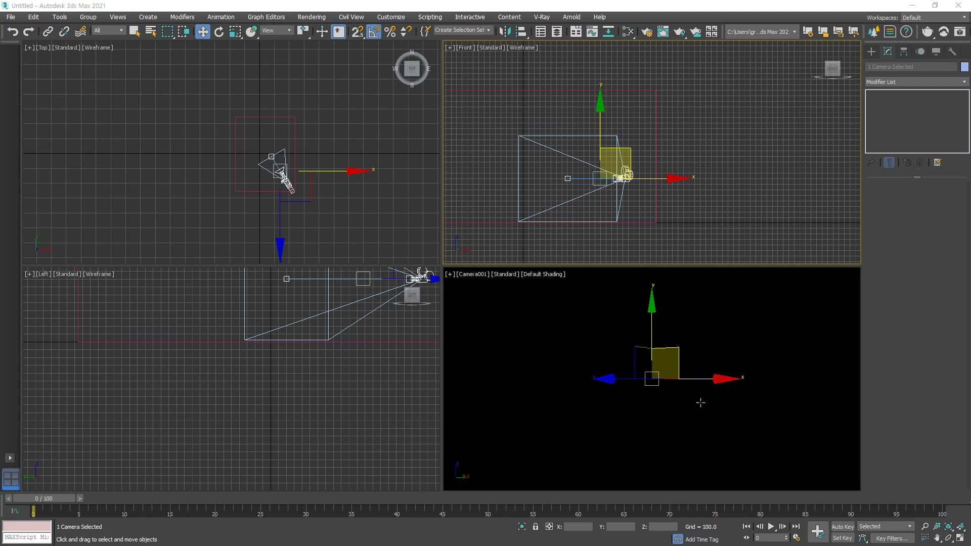
Select the 5000 × 4000 × 2400 room box
click(657, 112)
click(654, 112)
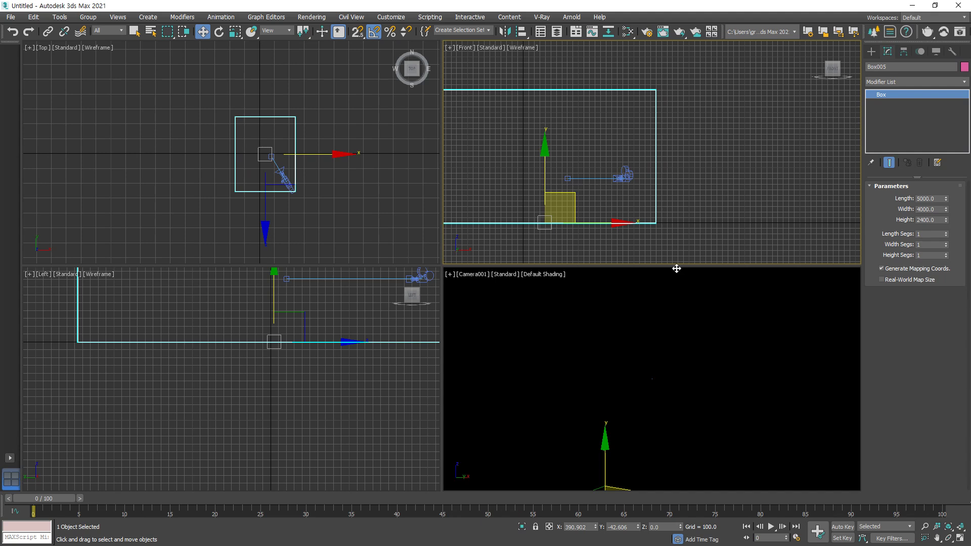
scroll(335, 223, down, 2)
mouse_move(329, 234)
mouse_down()
mouse_move(351, 156)
mouse_move(285, 259)
mouse_up()
mouse_move(692, 416)
mouse_down()
mouse_move(704, 342)
mouse_move(678, 422)
mouse_up()
mouse_move(711, 343)
mouse_down()
mouse_move(731, 332)
mouse_move(733, 346)
mouse_up()
key(Escape)
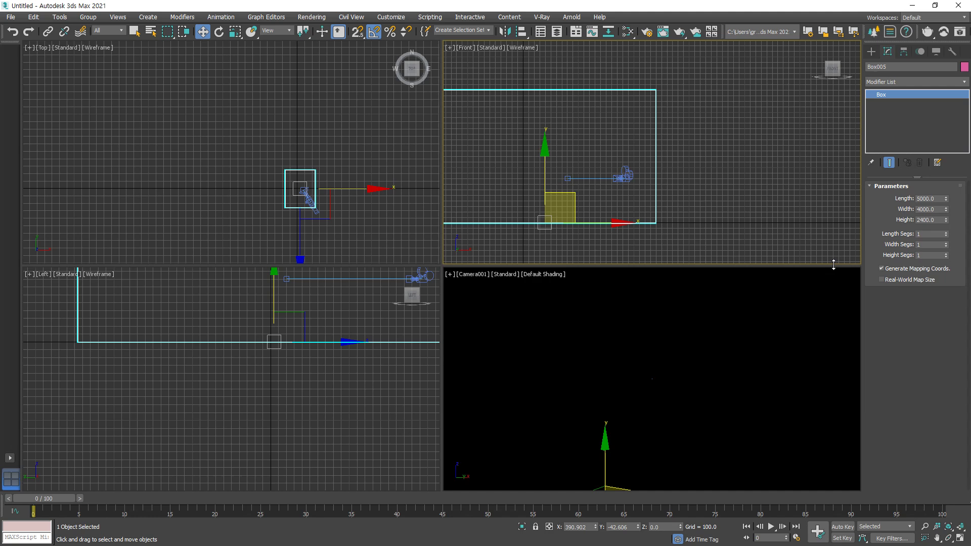
click(965, 82)
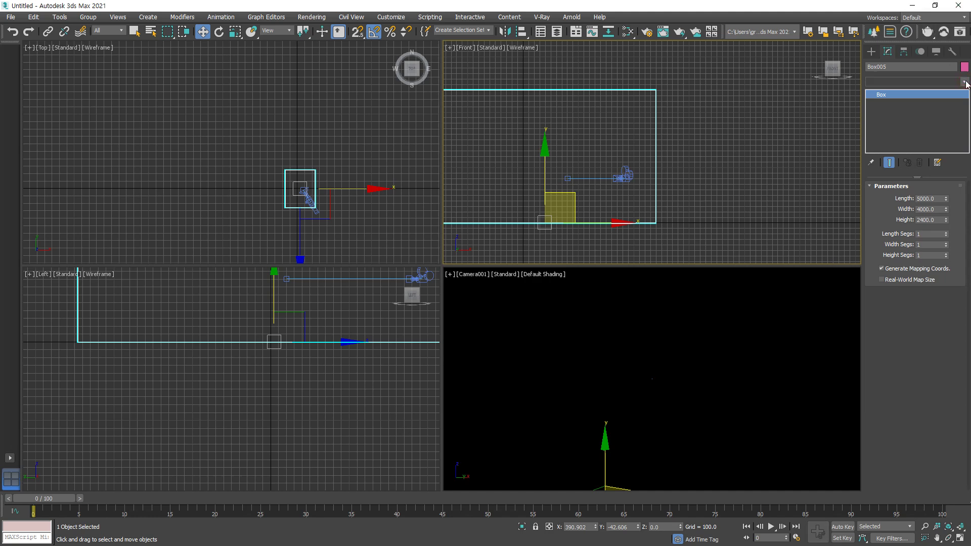
key(e)
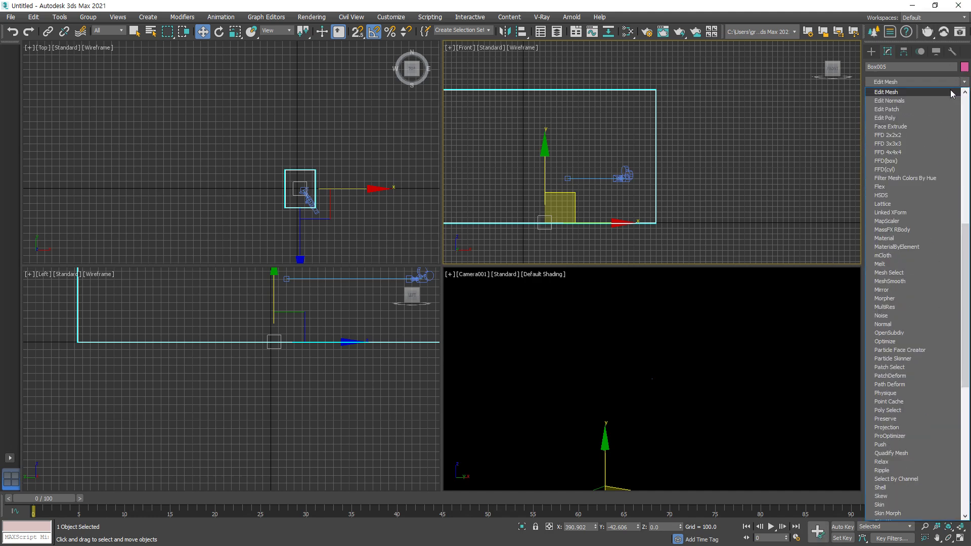
click(928, 110)
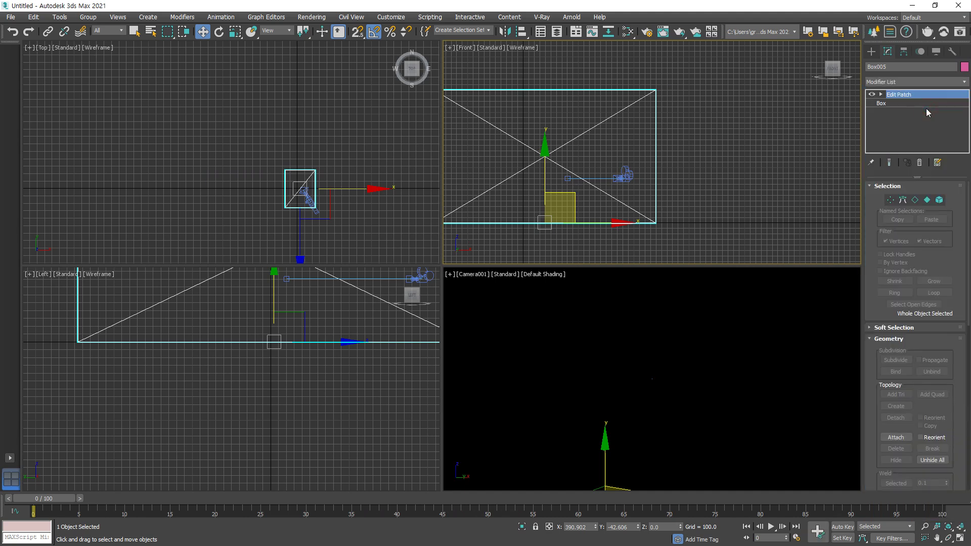
click(940, 200)
key(ctrl+a)
scroll(948, 368, down, 1)
scroll(948, 368, down, 3)
scroll(949, 364, down, 1)
scroll(947, 341, up, 3)
scroll(948, 336, up, 2)
scroll(952, 319, down, 2)
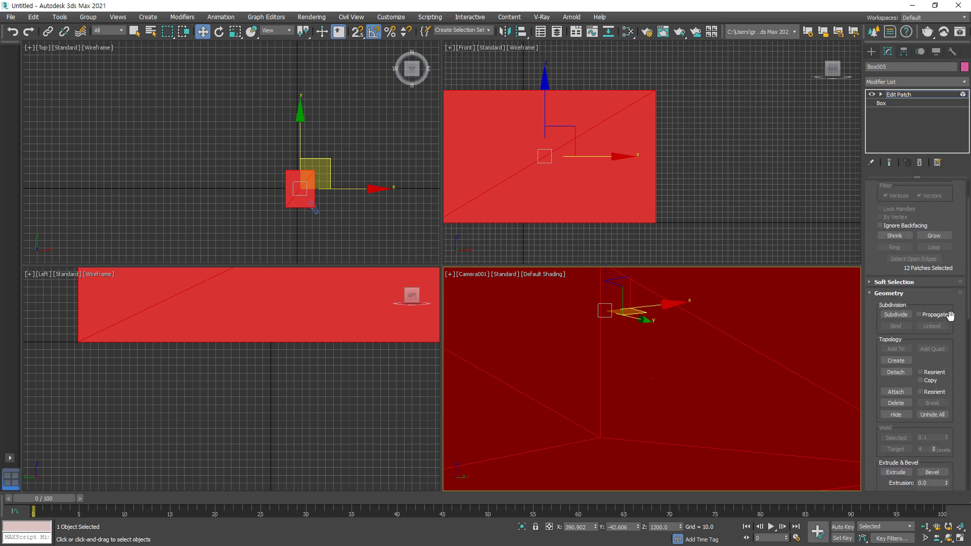
scroll(951, 316, down, 1)
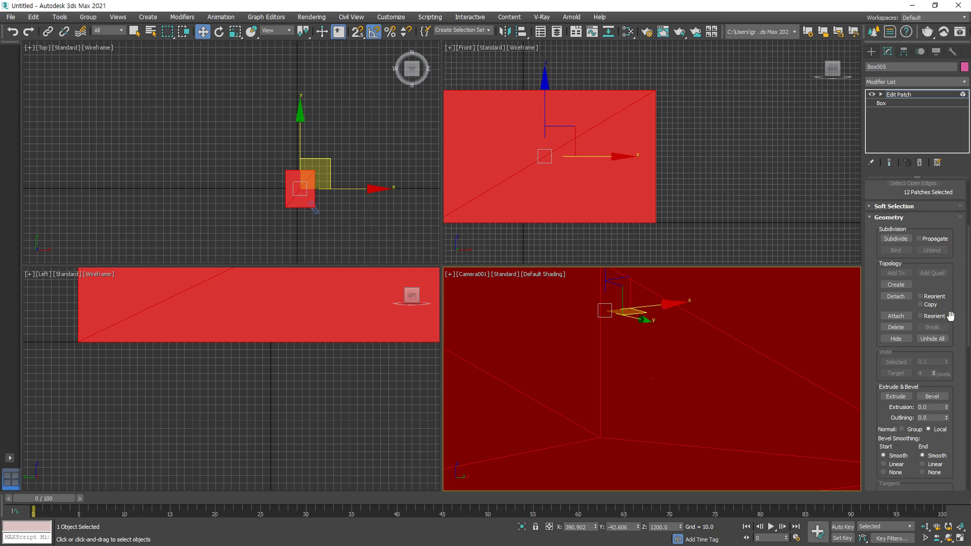
scroll(934, 368, down, 6)
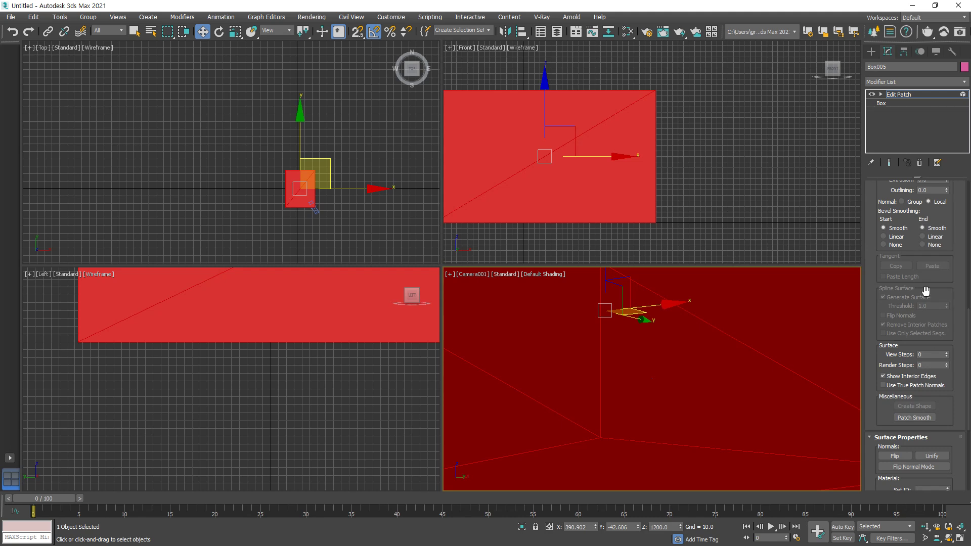
click(919, 162)
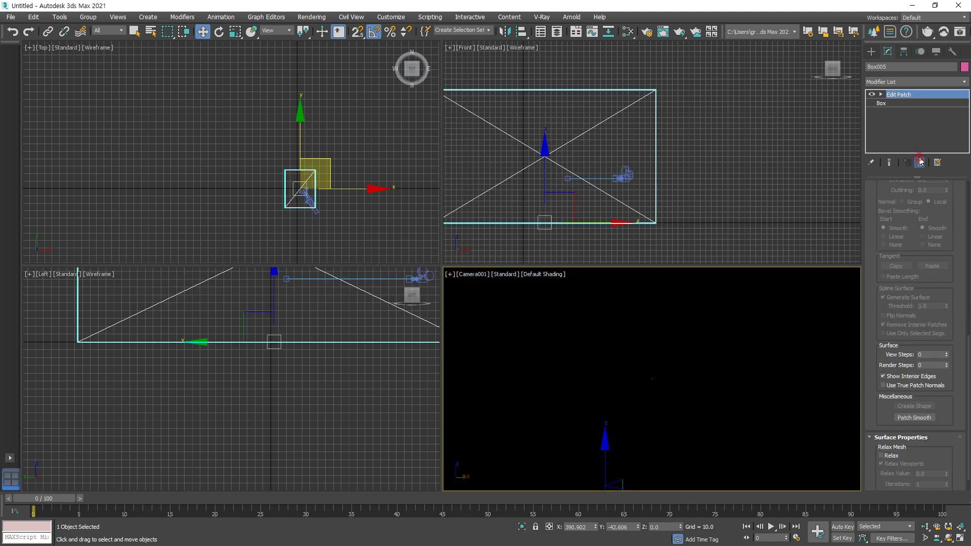
Apply an Edit Poly modifier to the room box and flip the normals of its whole element
click(929, 82)
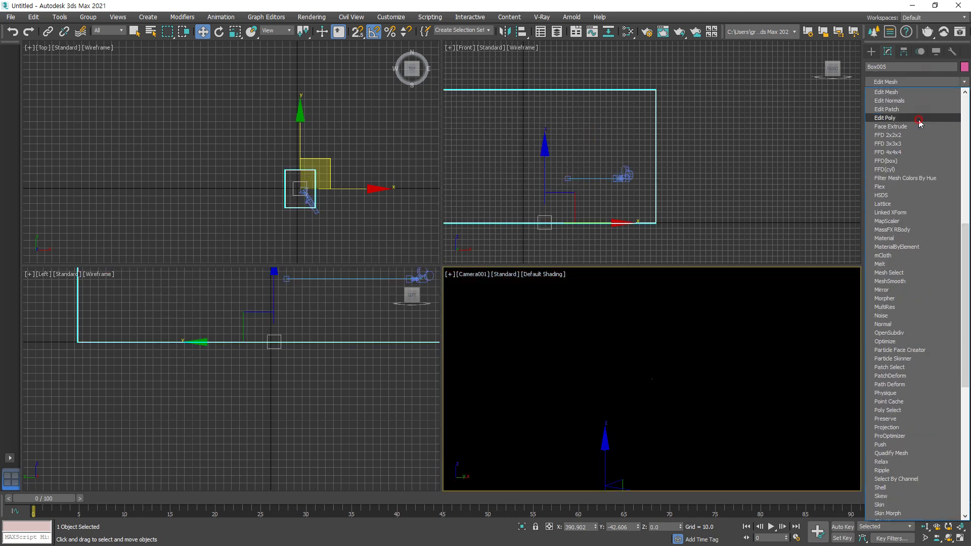
click(919, 120)
click(881, 95)
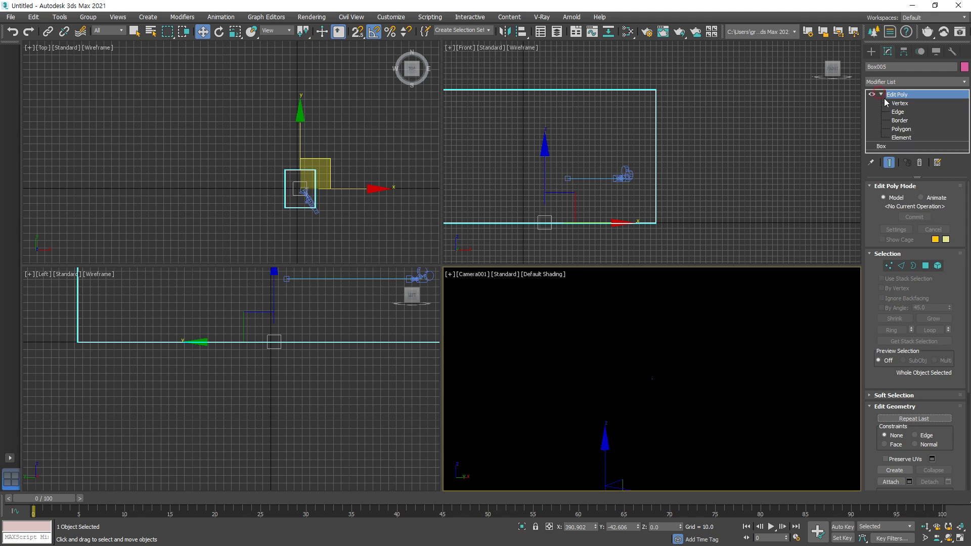
click(902, 138)
click(830, 322)
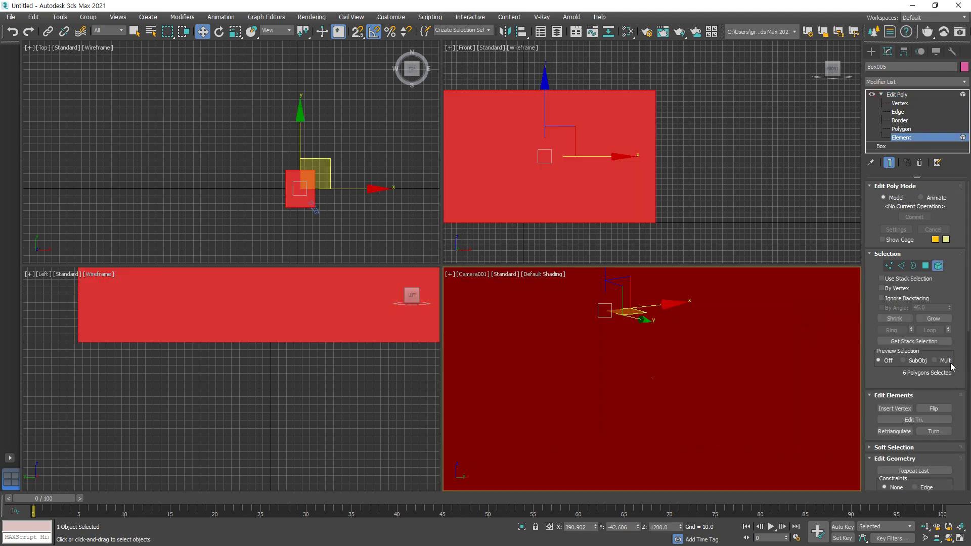
scroll(954, 363, down, 2)
click(934, 348)
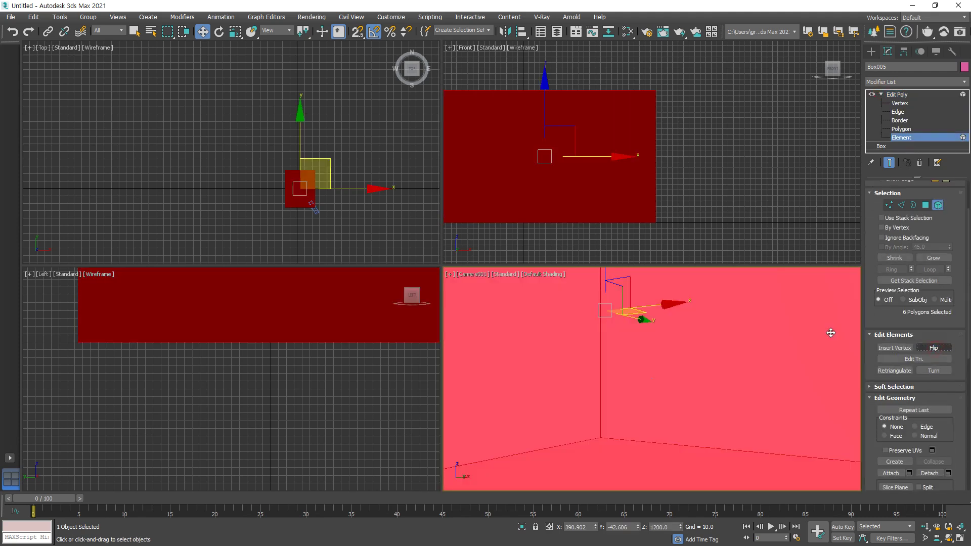
click(713, 209)
click(656, 356)
click(823, 159)
click(939, 205)
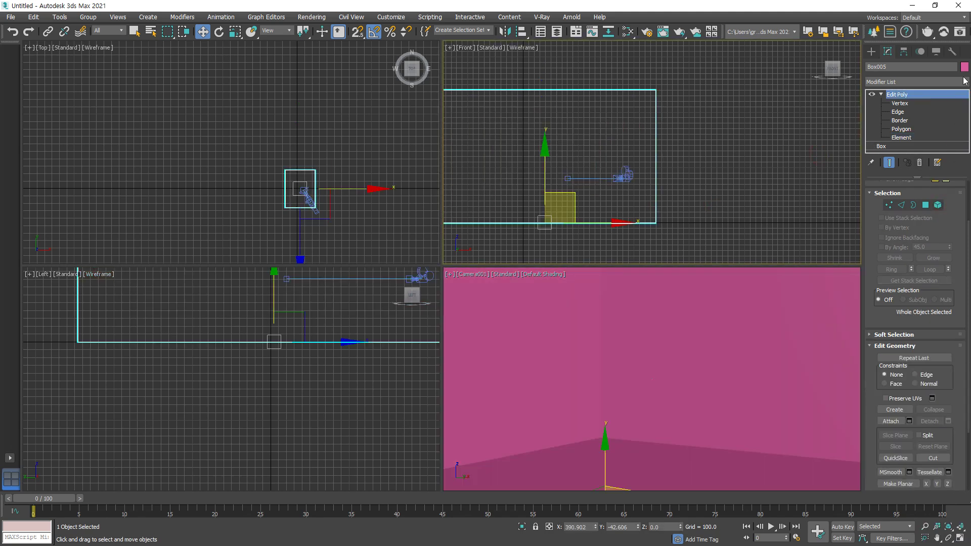
Change the room box's object color to dark blue
click(964, 67)
click(362, 216)
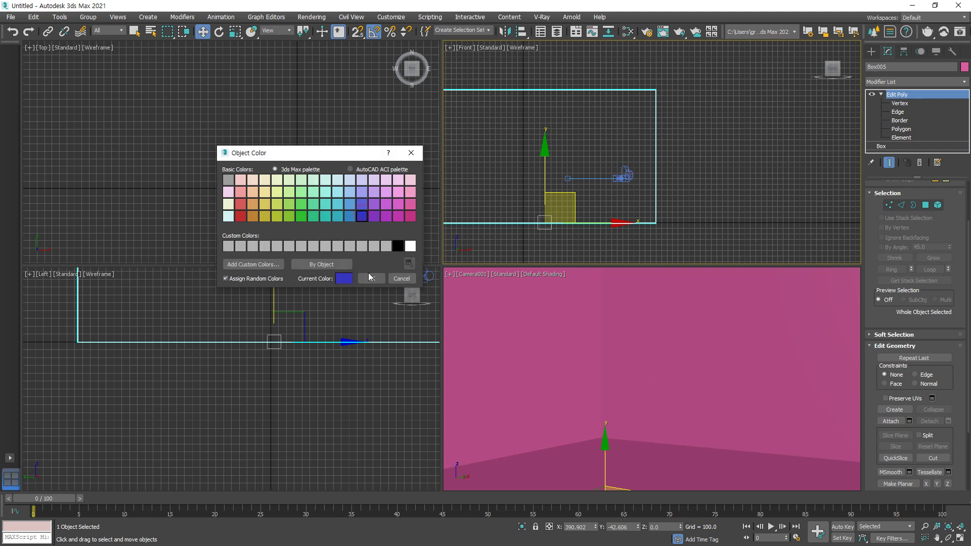
click(371, 279)
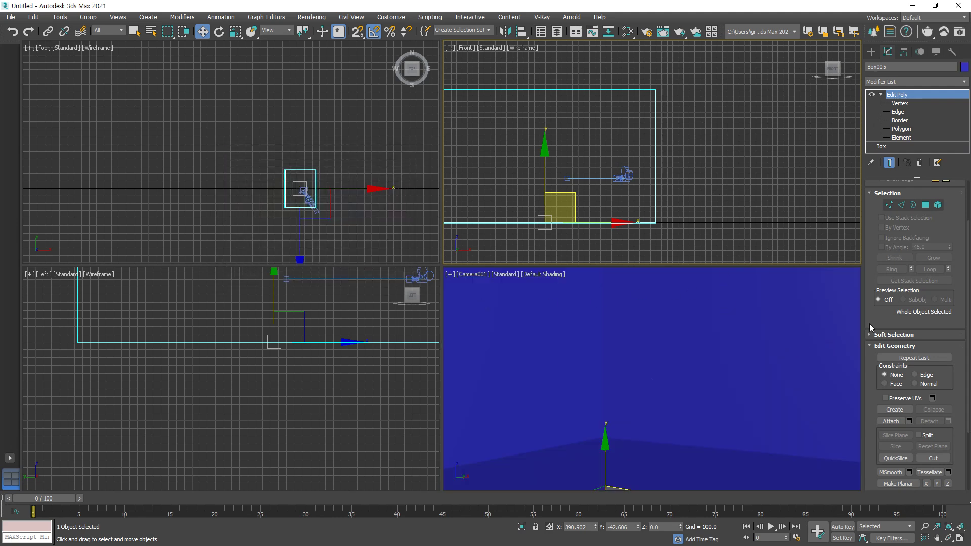
Align the camera and its target straight toward the back wall in the Top view, with the camera near the front wall
click(382, 207)
scroll(288, 201, up, 8)
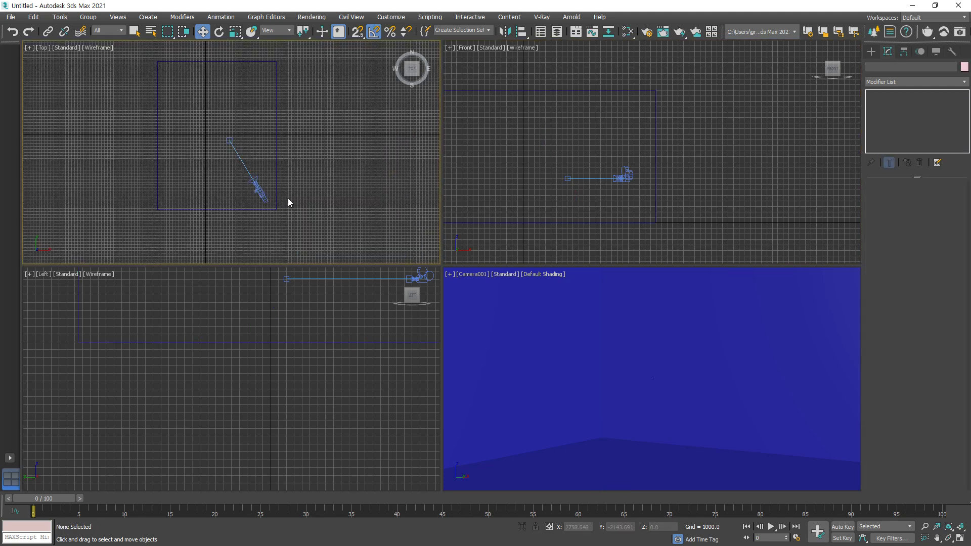
click(222, 143)
drag(263, 142, 219, 122)
click(175, 104)
drag(163, 93, 205, 68)
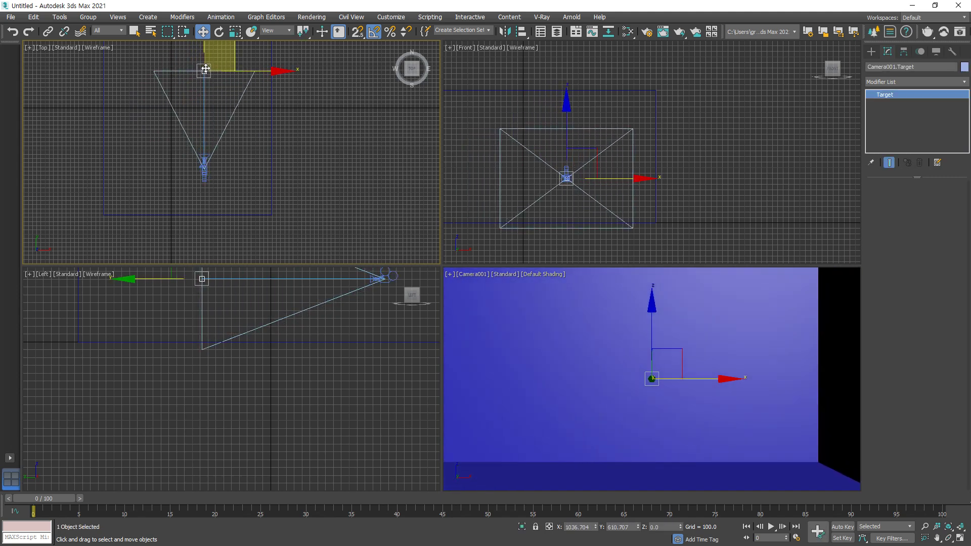
click(202, 112)
drag(233, 105, 217, 135)
In the Left view, raise the camera and target to about 1357, then shift the target slightly down toward the back wall
click(335, 427)
scroll(286, 361, down, 3)
middle_drag(278, 335, 243, 383)
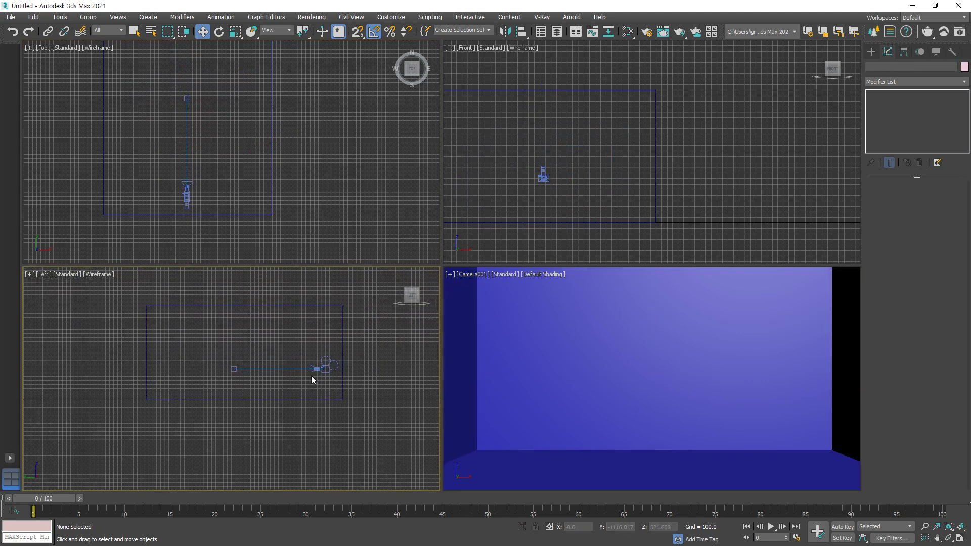
drag(326, 370, 325, 347)
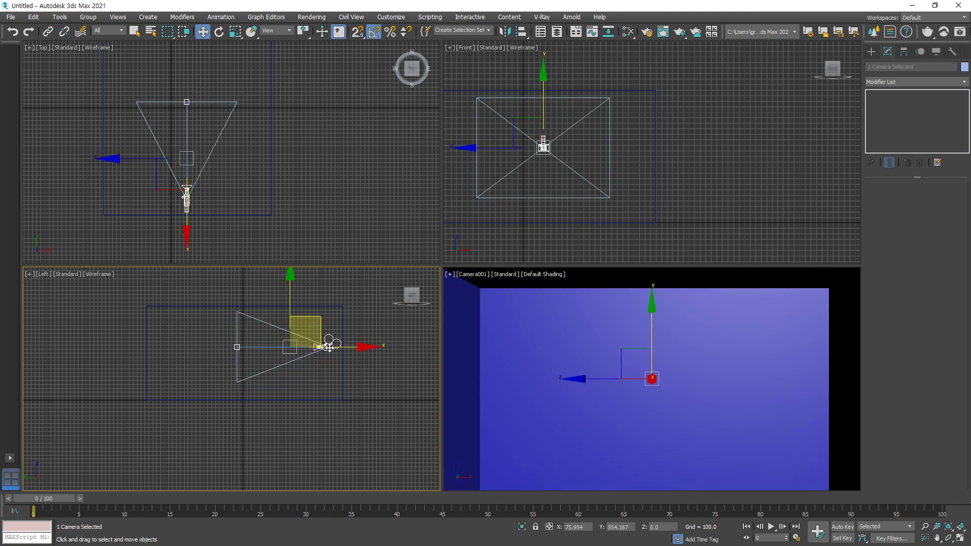
click(319, 401)
drag(233, 351, 187, 357)
Compare the 24, 20 and 28 mm stock lenses on the camera and settle on 24 mm
click(327, 341)
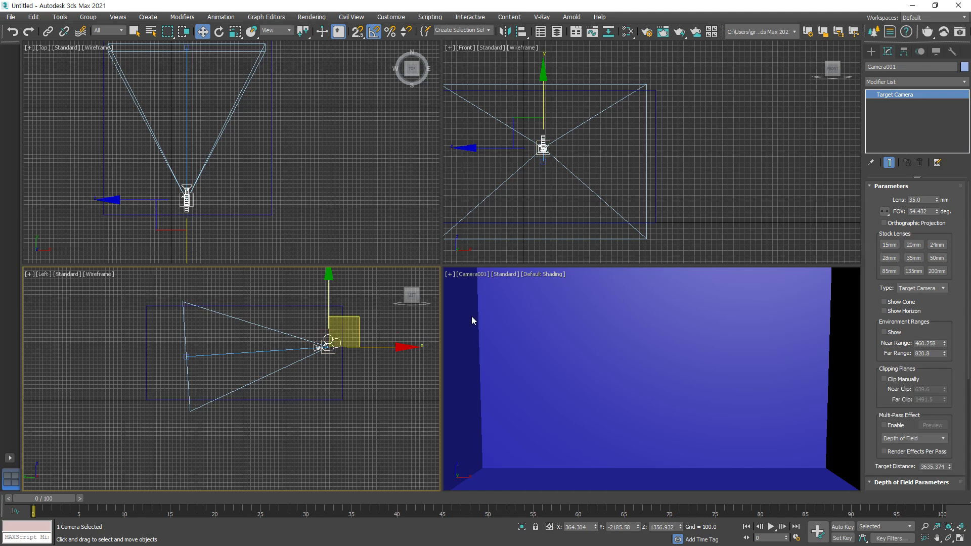
click(933, 245)
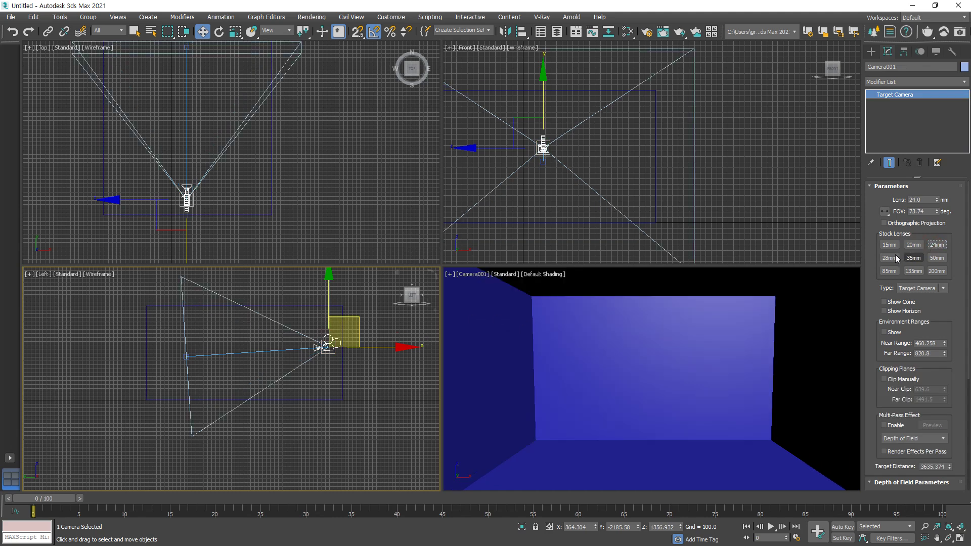
click(913, 245)
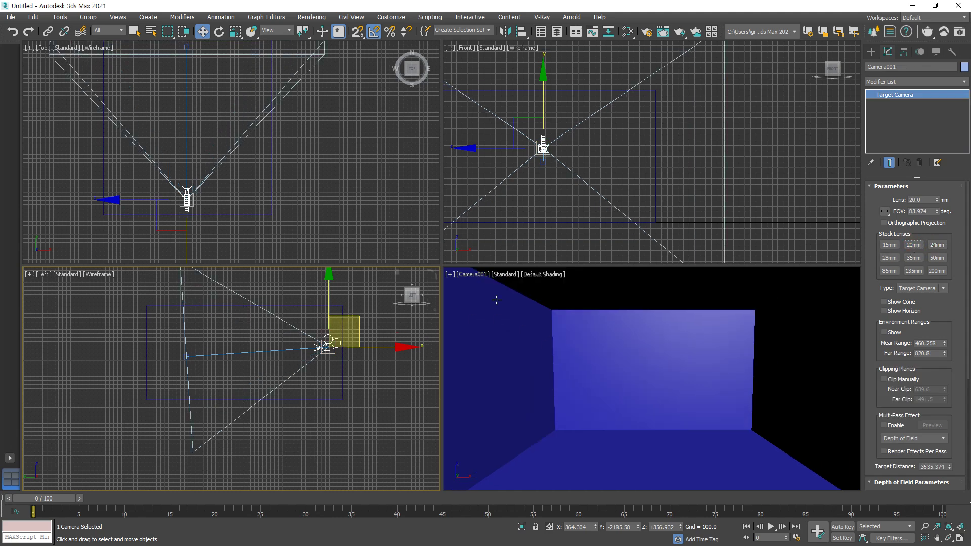
click(890, 258)
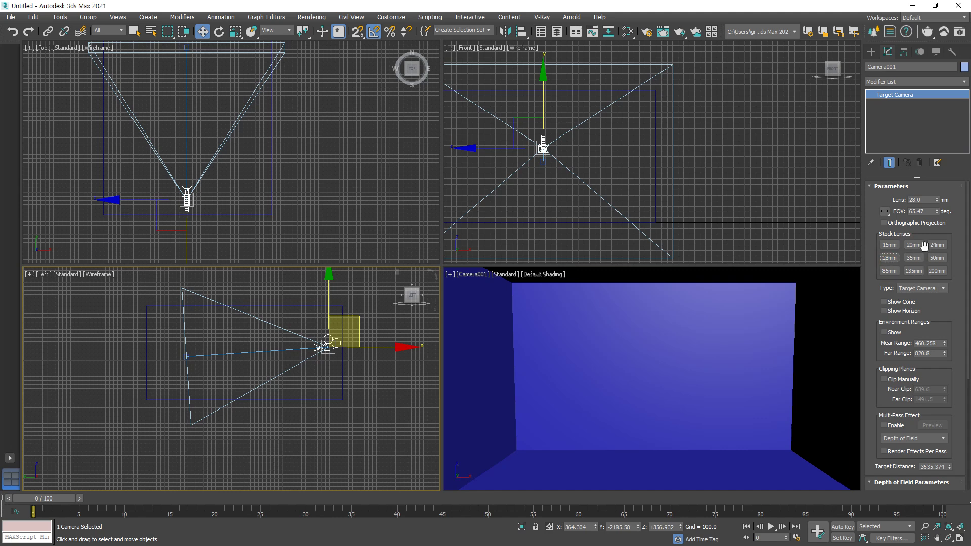
click(937, 245)
Create a standard Omni light near the middle of the room in the Top view
right_click(708, 201)
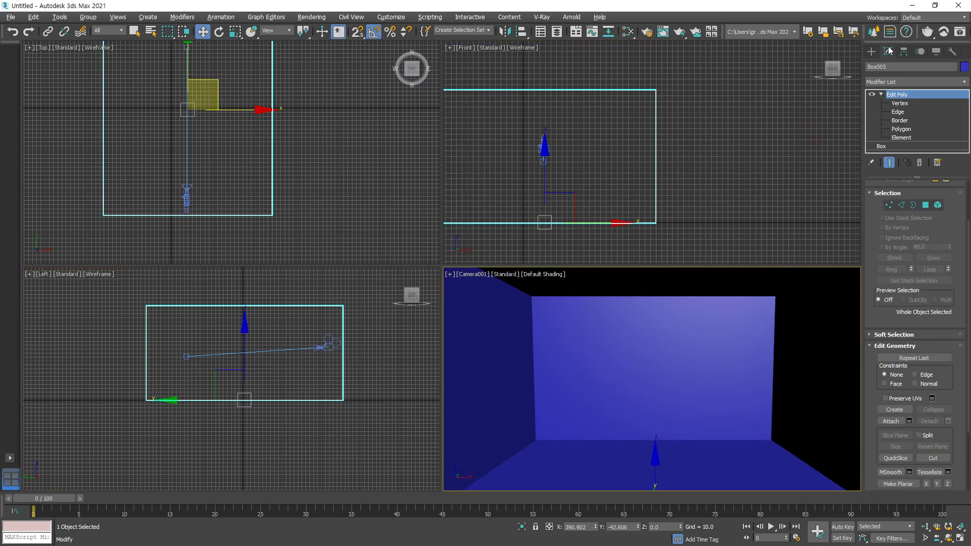
click(874, 52)
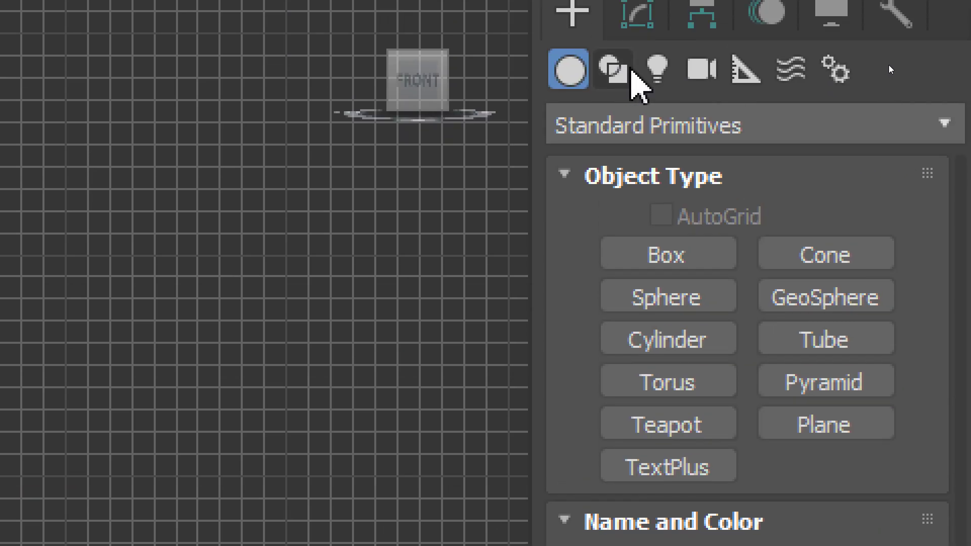
click(670, 23)
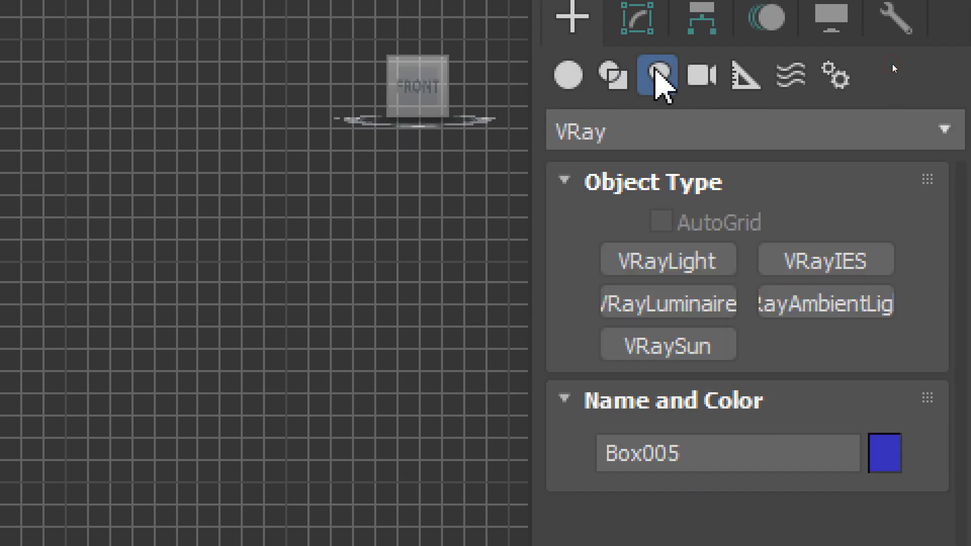
click(690, 144)
click(700, 208)
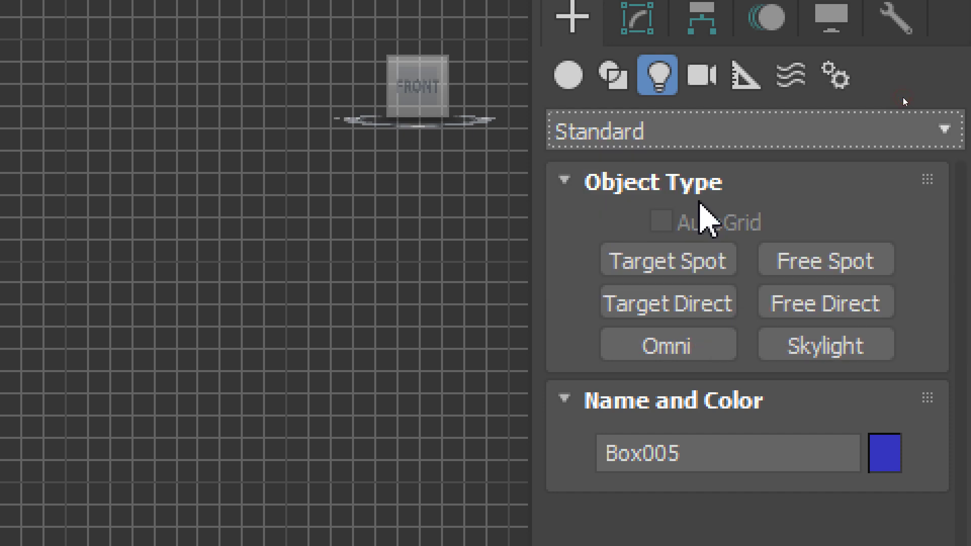
click(671, 349)
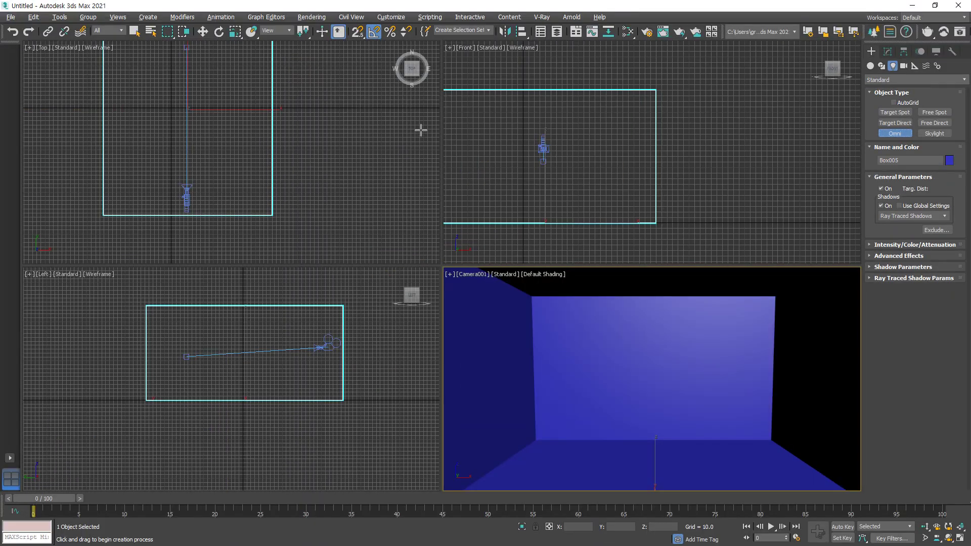
drag(173, 108, 190, 108)
Raise the Omni light to a height of about 1328 in the Front view
right_click(505, 163)
key(w)
drag(576, 194, 566, 122)
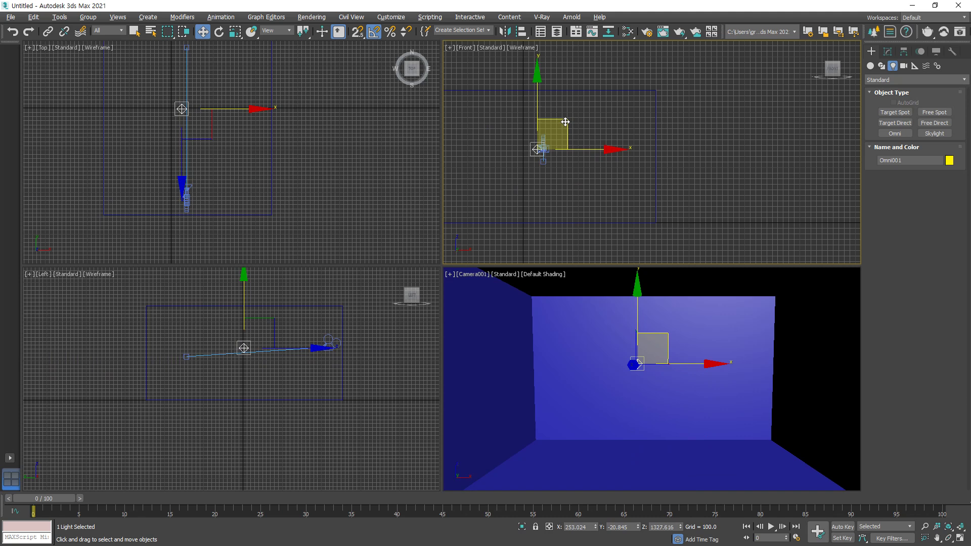
Switch the renderer to Scanline Renderer and render the room through Camera001
right_click(589, 321)
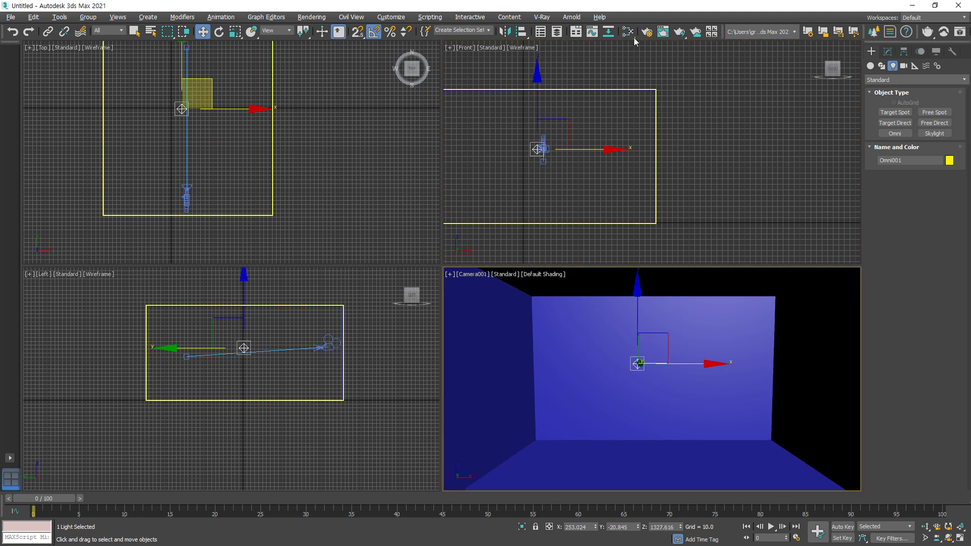
click(647, 32)
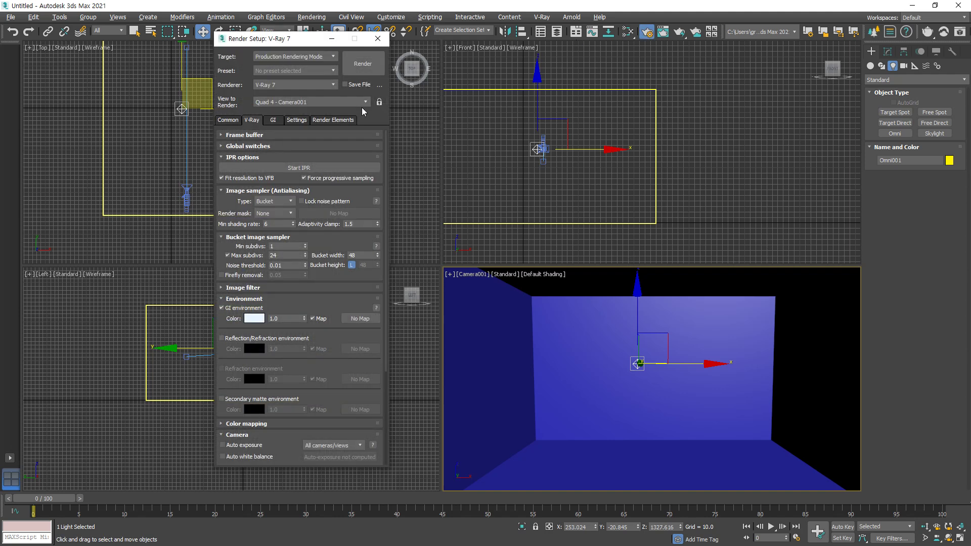
click(363, 65)
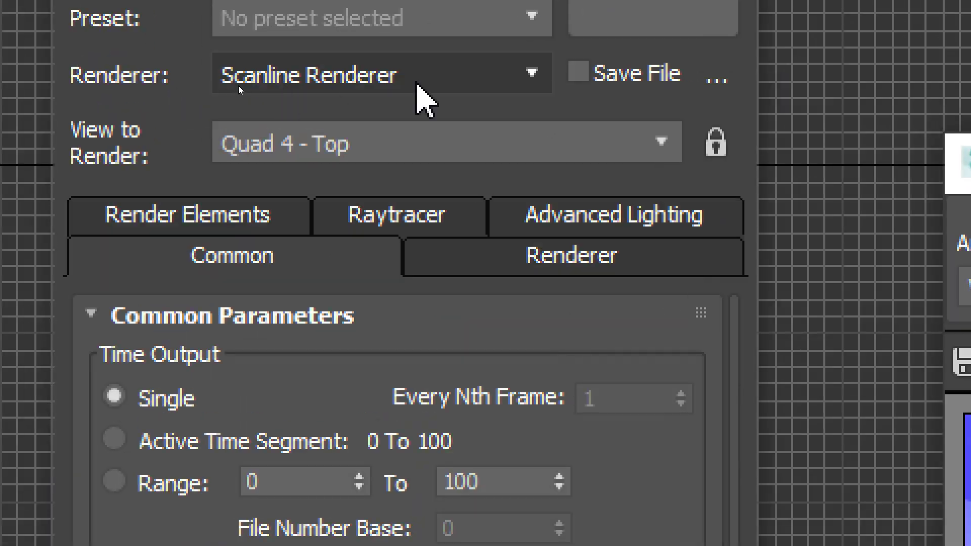
click(238, 86)
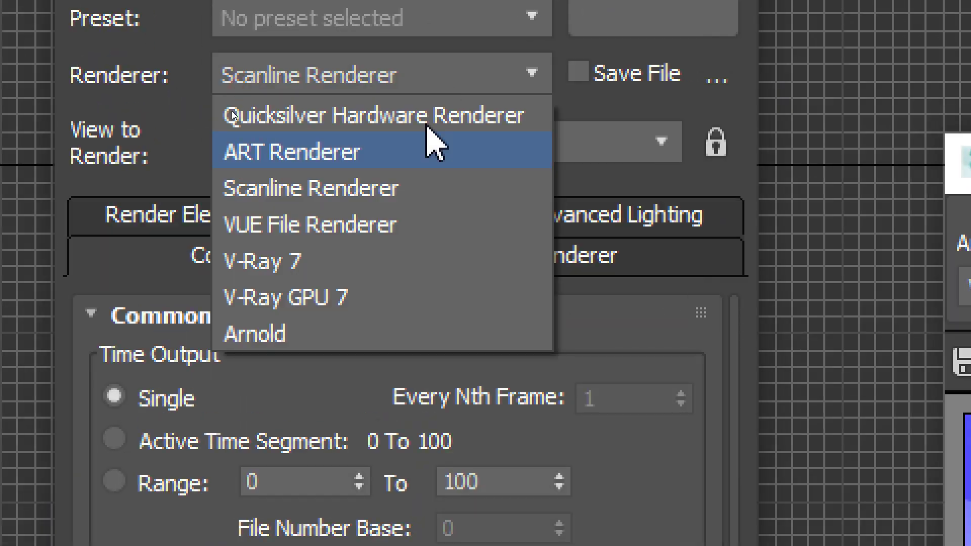
click(412, 188)
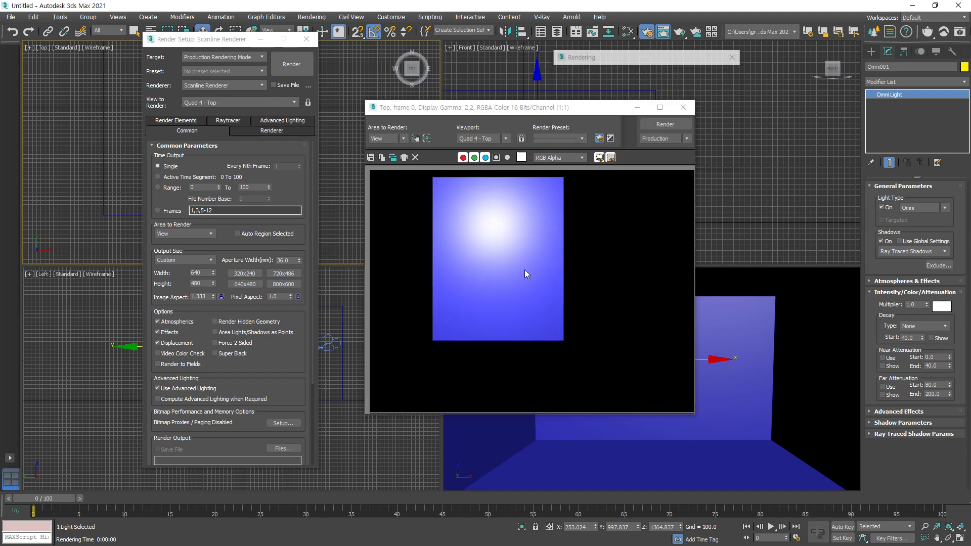
click(683, 107)
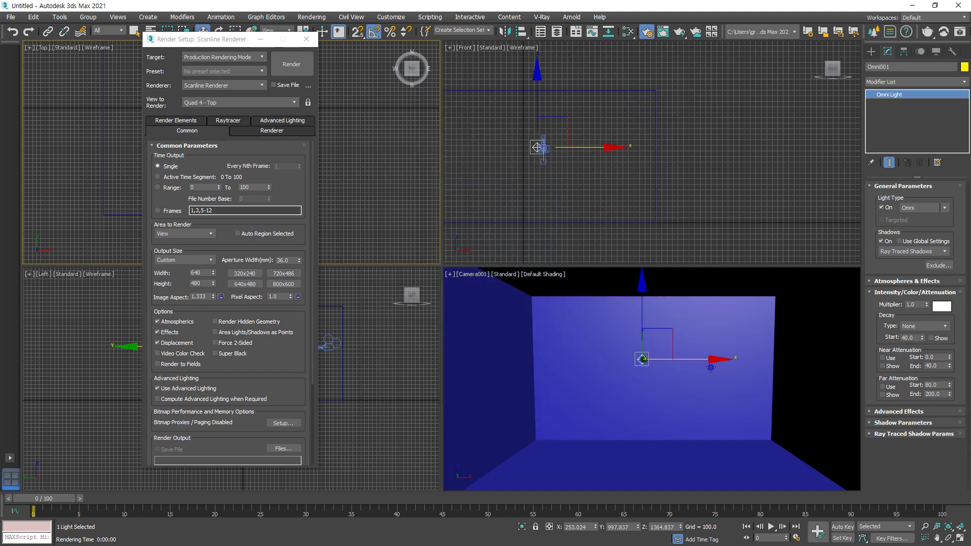
click(648, 34)
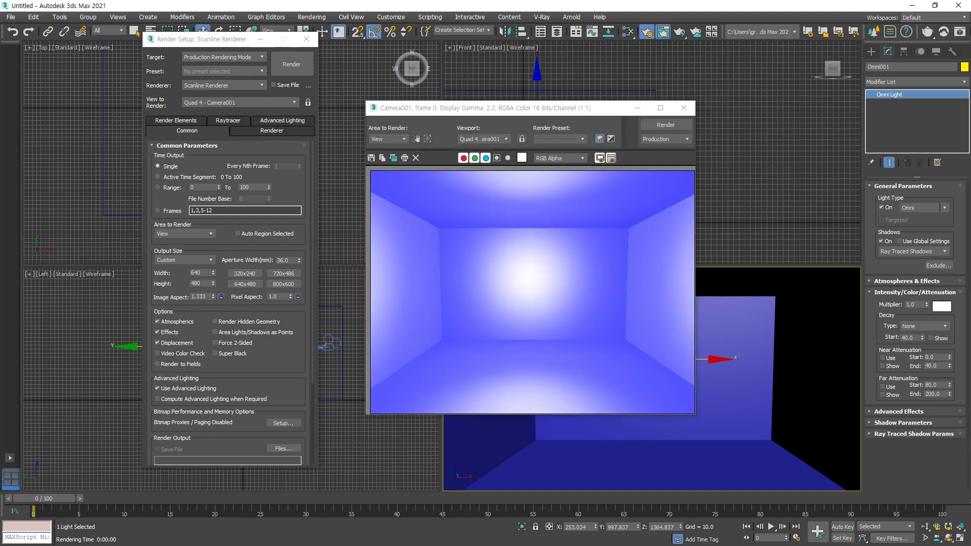
mouse_move(537, 303)
mouse_down()
mouse_move(503, 299)
mouse_move(553, 308)
mouse_move(521, 312)
mouse_up()
drag(351, 312, 399, 317)
mouse_move(708, 328)
mouse_down()
mouse_move(706, 256)
mouse_move(707, 306)
mouse_up()
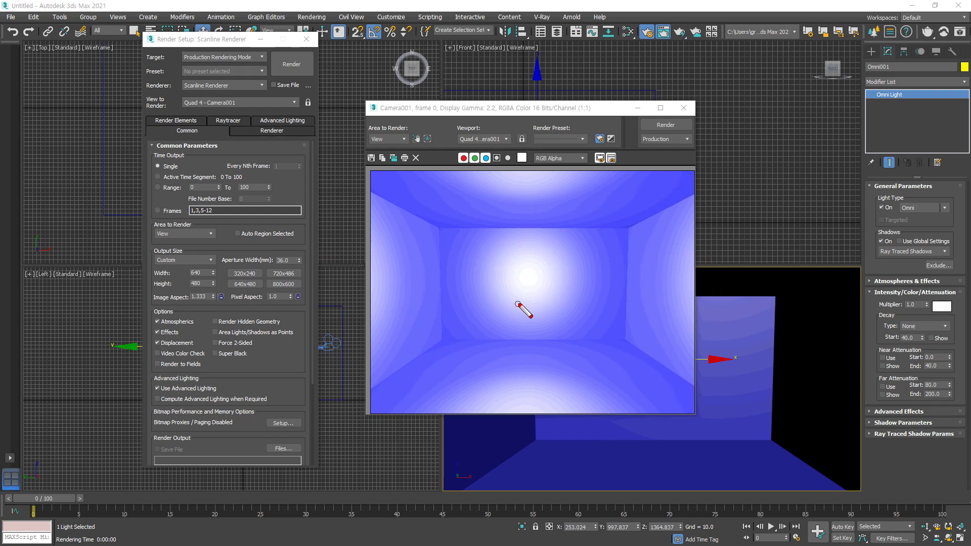
mouse_move(525, 291)
mouse_down()
mouse_move(508, 223)
mouse_move(534, 223)
mouse_up()
mouse_move(567, 299)
mouse_down()
mouse_move(632, 299)
mouse_move(622, 306)
mouse_up()
drag(497, 300, 434, 303)
drag(554, 319, 559, 380)
drag(535, 345, 570, 358)
drag(538, 281, 589, 263)
drag(504, 308, 466, 354)
drag(451, 338, 457, 365)
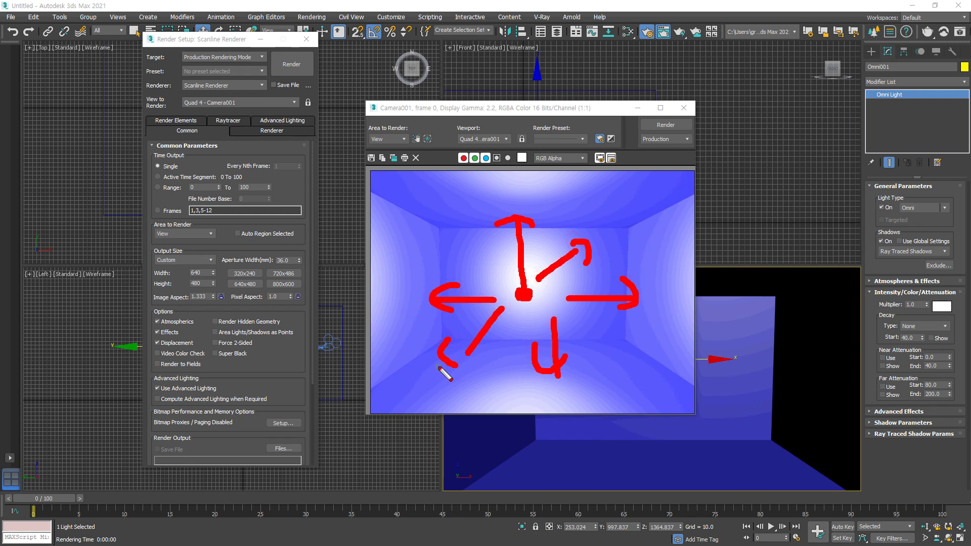
key(Escape)
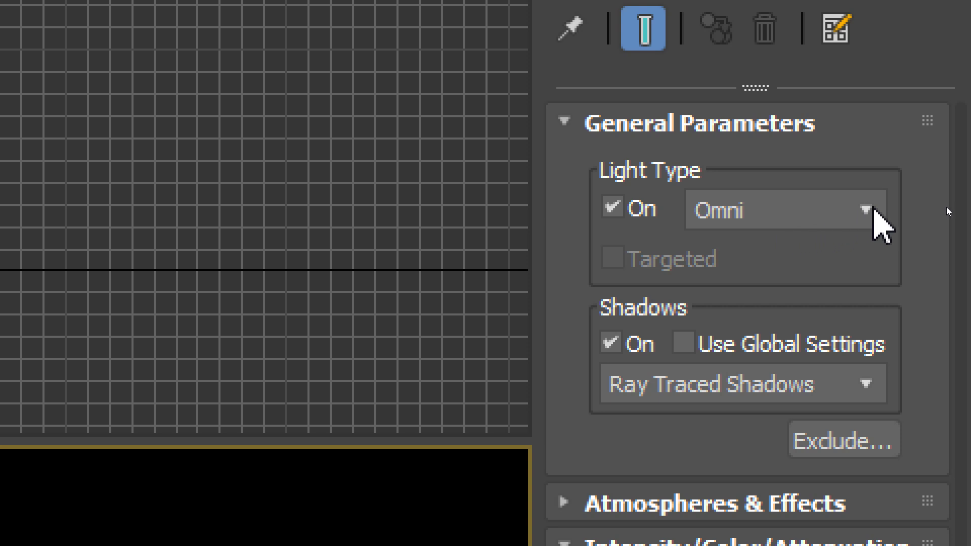
Examine the Omni light's light type options and the available standard light objects
click(872, 209)
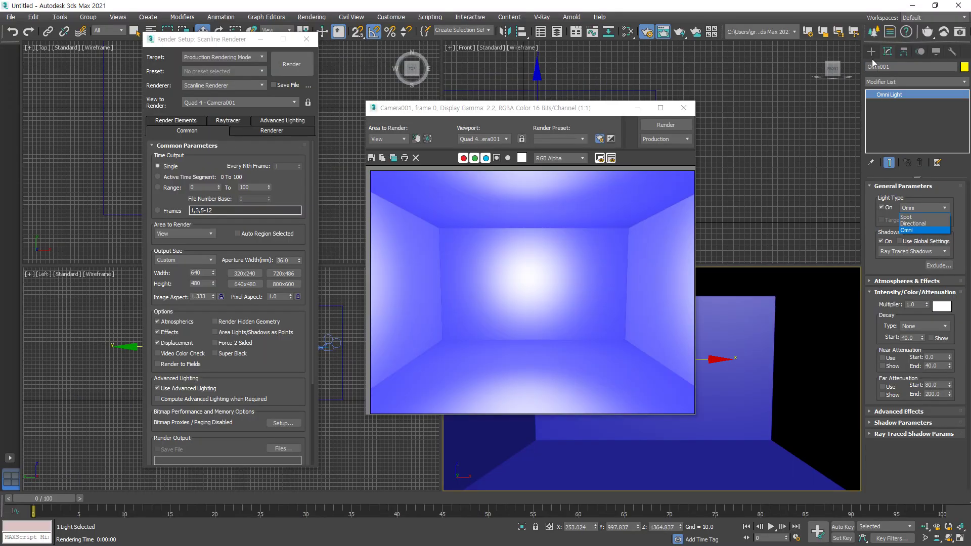
click(872, 57)
click(872, 56)
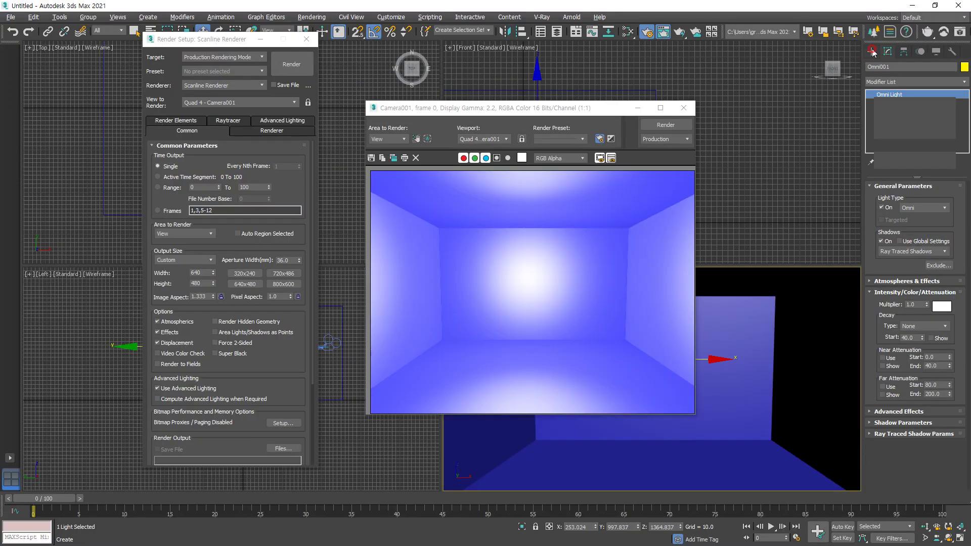
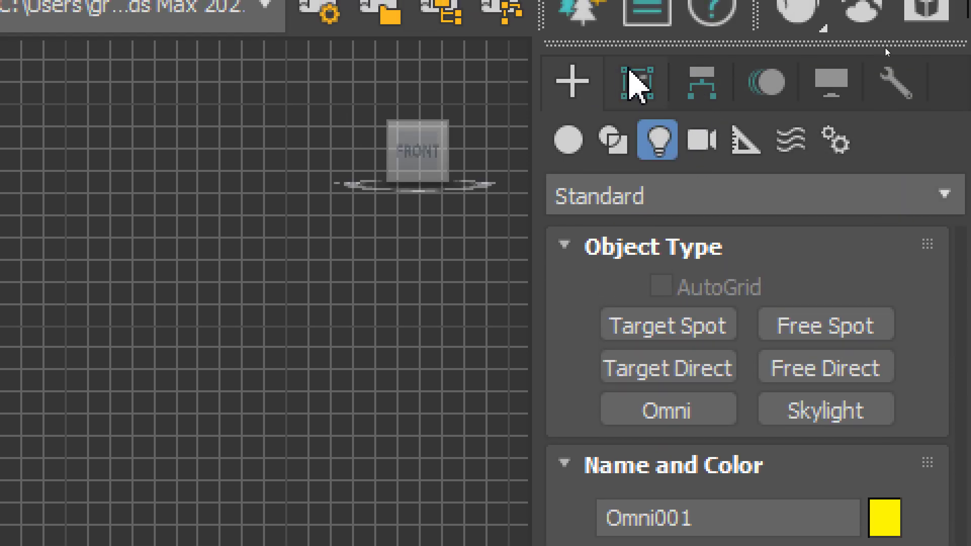
click(636, 83)
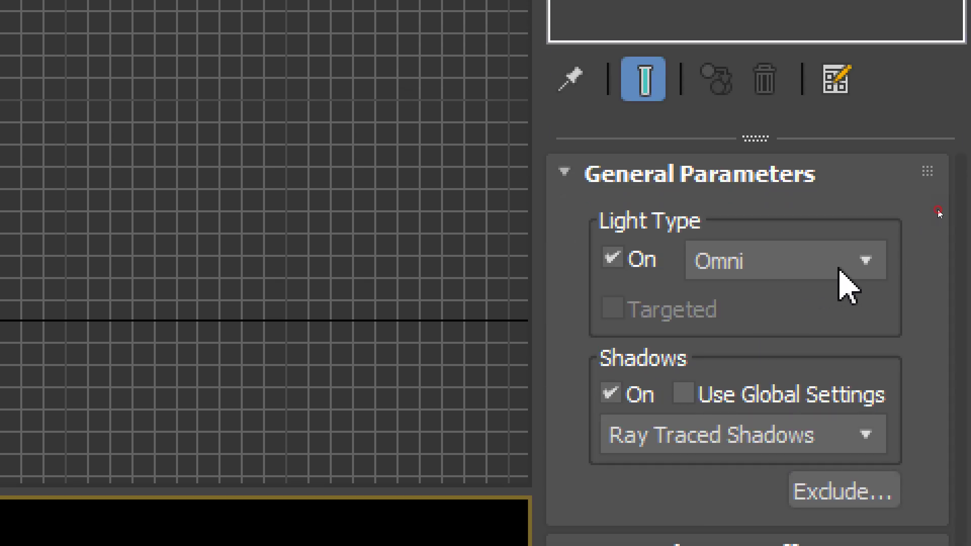
click(840, 269)
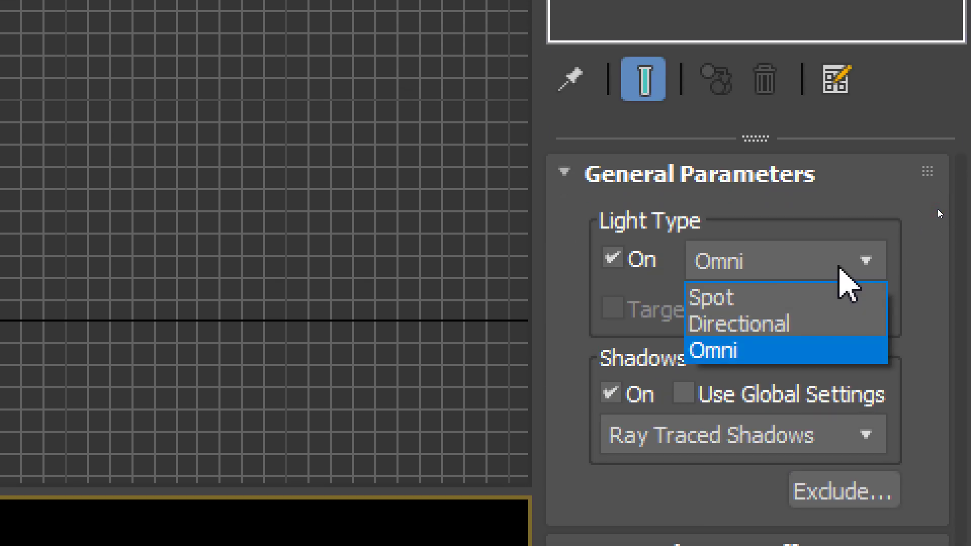
click(924, 252)
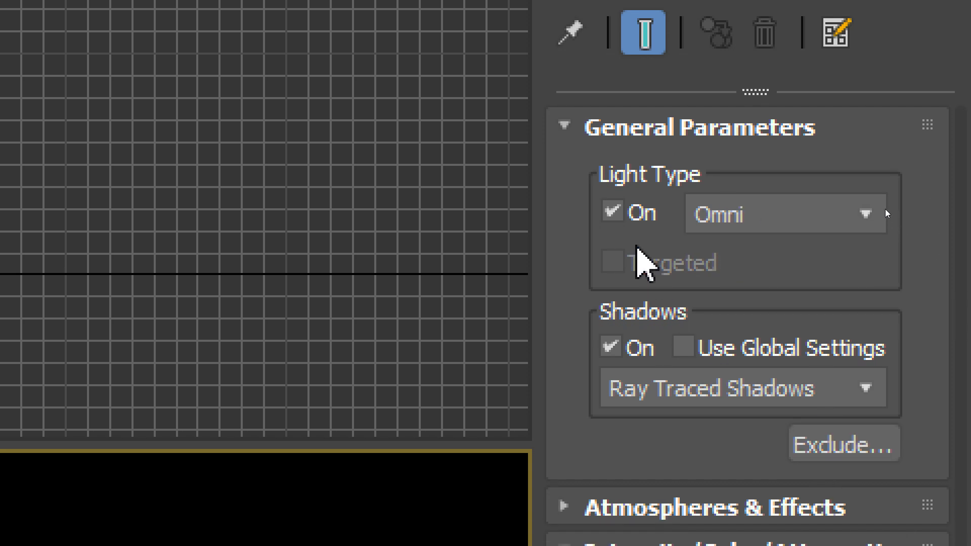
click(629, 221)
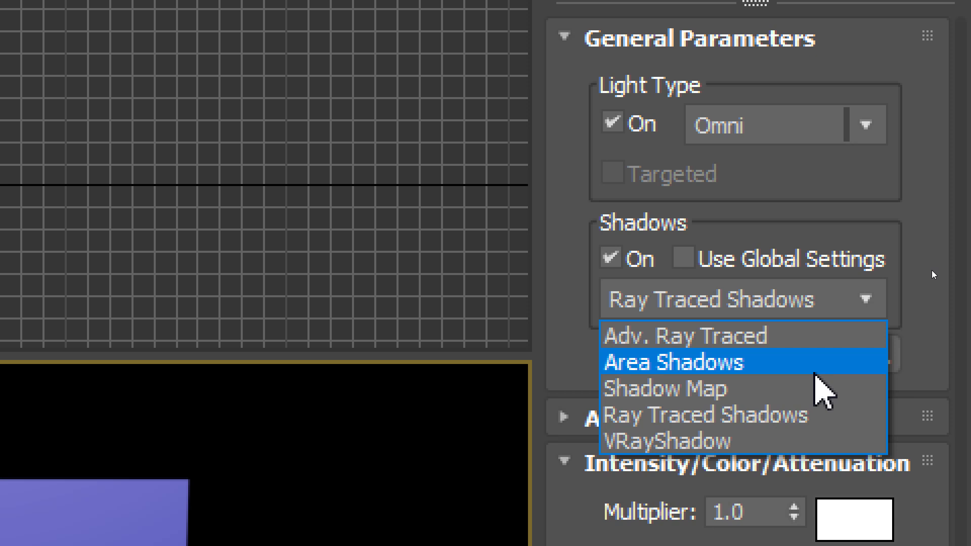
Set the Omni light's shadow type to Shadow Map and close the rendered frame and Render Setup
click(804, 400)
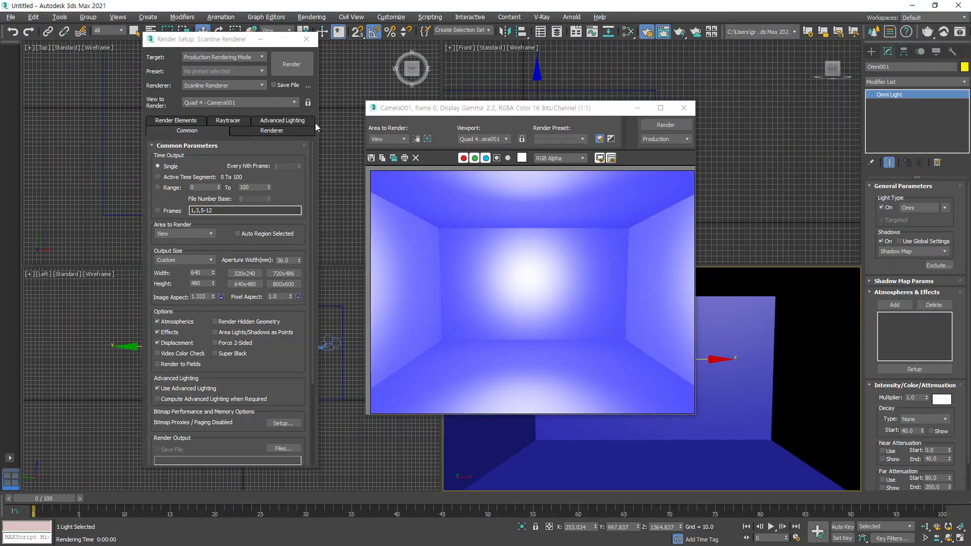
click(685, 107)
click(305, 43)
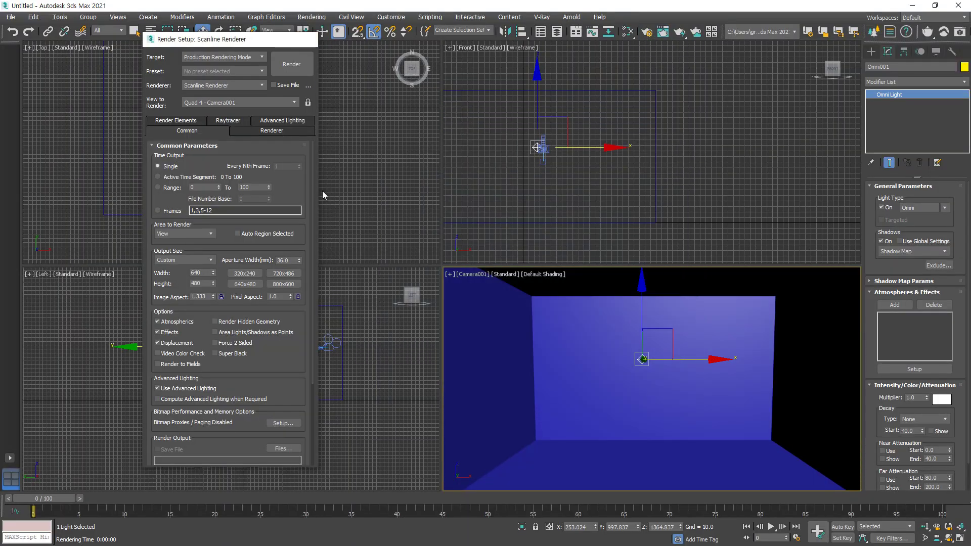
Beside the room in the Top view, create a thin floor slab and a box about 1275 × 1612 × 2069 on it
click(352, 228)
key(z)
middle_drag(362, 202, 238, 183)
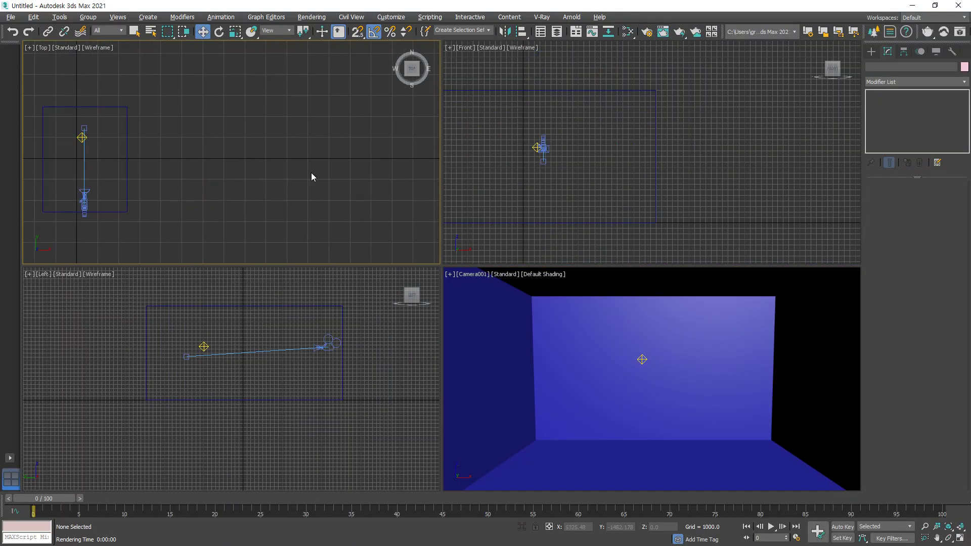
click(871, 52)
click(870, 66)
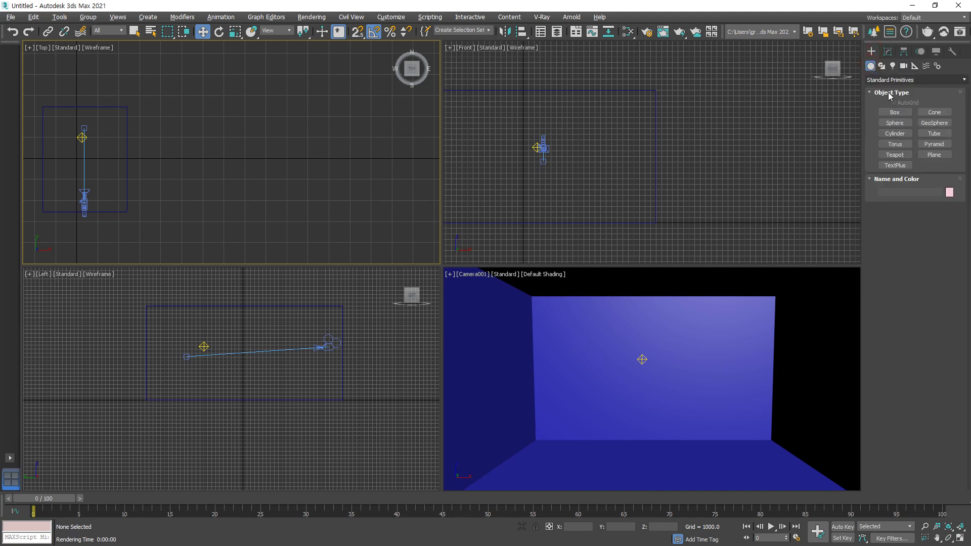
click(895, 112)
drag(151, 110, 278, 219)
click(277, 221)
drag(190, 141, 226, 168)
click(226, 88)
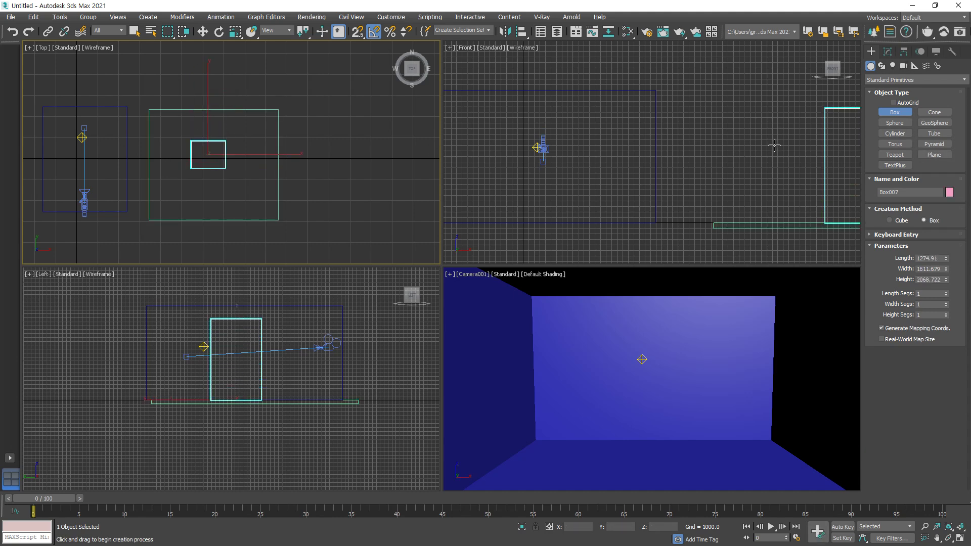
key(w)
click(904, 65)
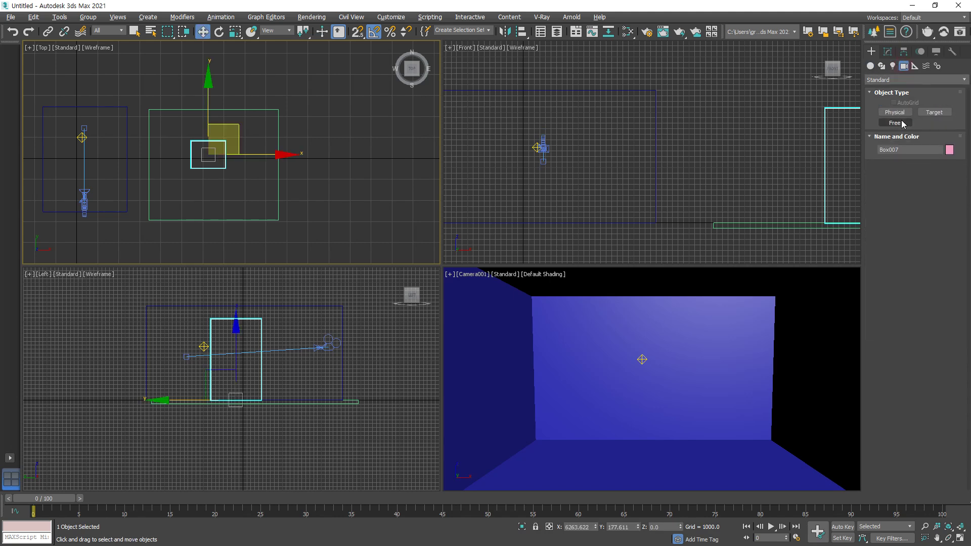
click(895, 123)
scroll(197, 162, down, 3)
drag(234, 181, 299, 218)
key(ctrl+z)
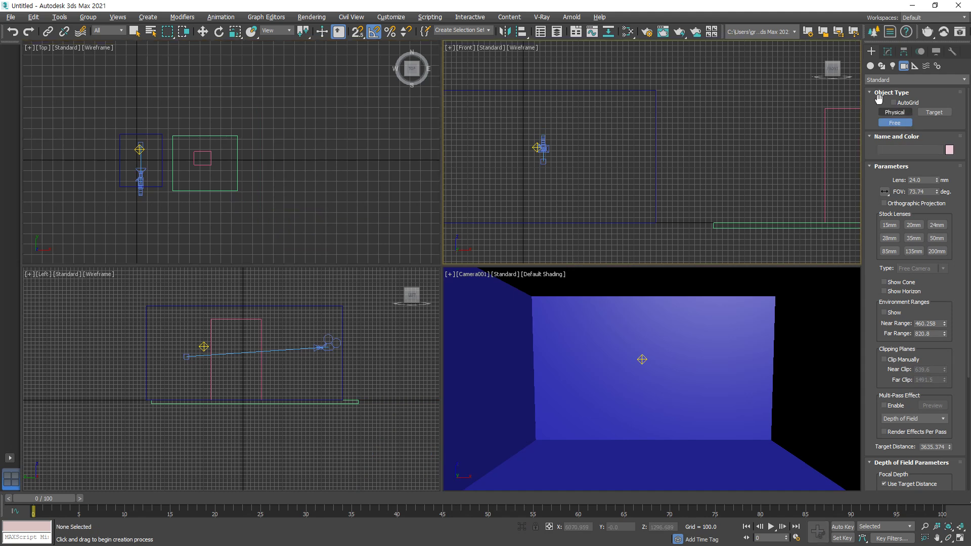
Create a Target camera southeast of the slab in the Top view, aimed at the box, and show its view in the camera viewport
click(922, 83)
click(921, 82)
click(934, 112)
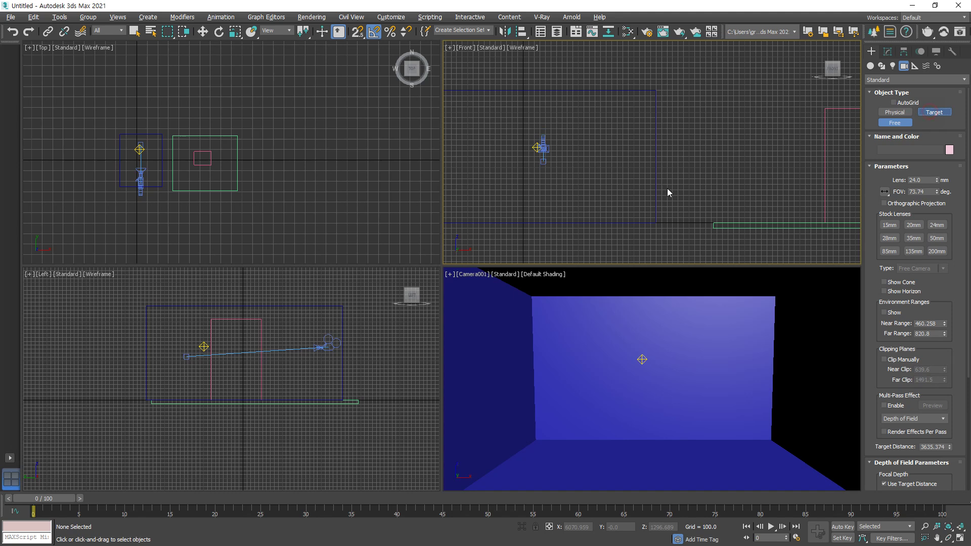
drag(304, 236, 215, 160)
right_click(604, 310)
key(c)
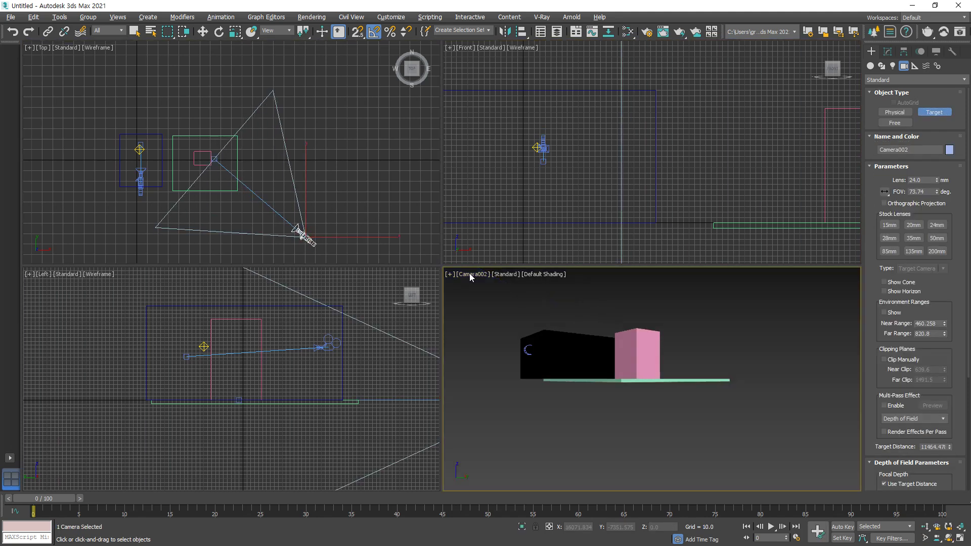
right_click(326, 171)
key(w)
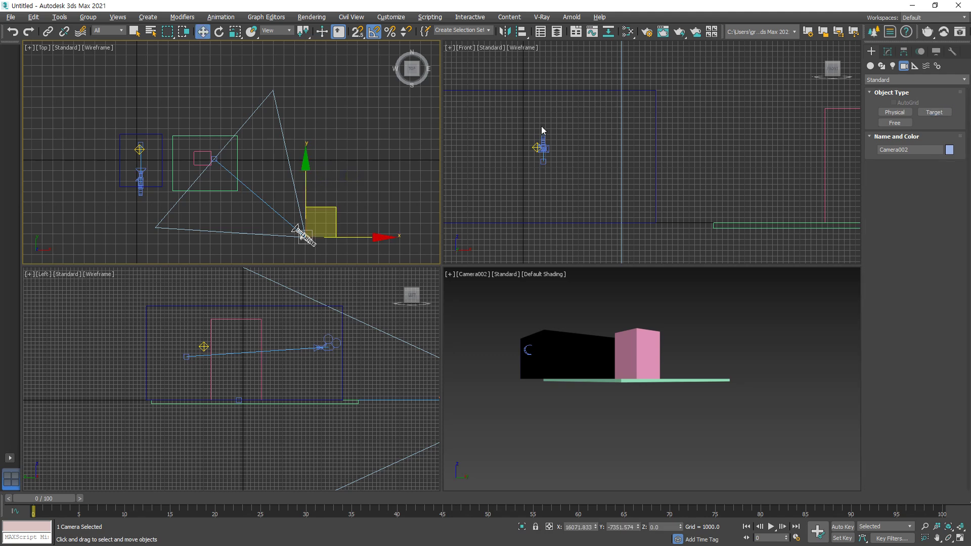
Create a second standard Omni light northwest of the box in the Top view and raise it to about 3707 in the Front view
click(893, 66)
click(895, 133)
click(175, 120)
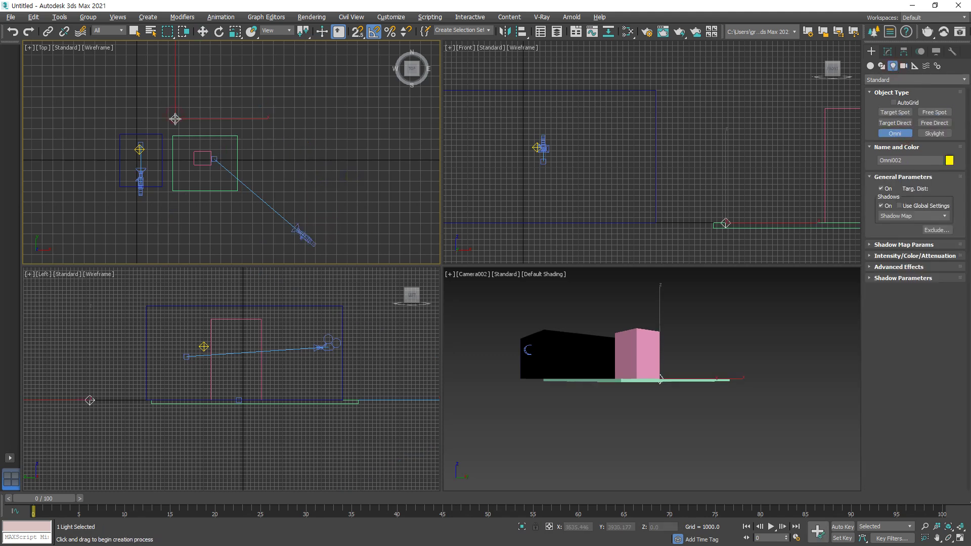
right_click(618, 169)
key(w)
scroll(708, 177, down, 2)
middle_drag(708, 177, 595, 222)
drag(596, 223, 603, 149)
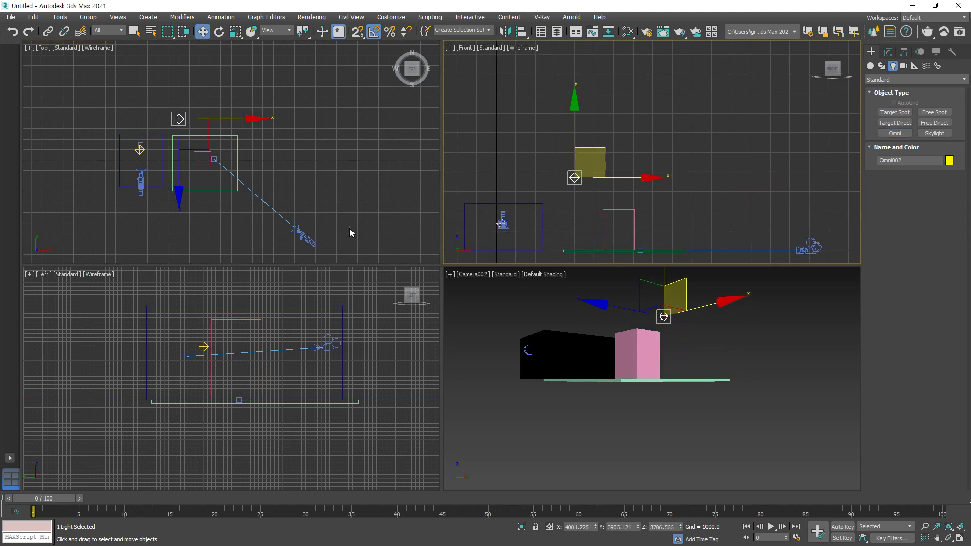
Raise Camera002 to a height of about 6430, looking down on the box, and adjust its framing
click(304, 245)
middle_drag(839, 225, 793, 225)
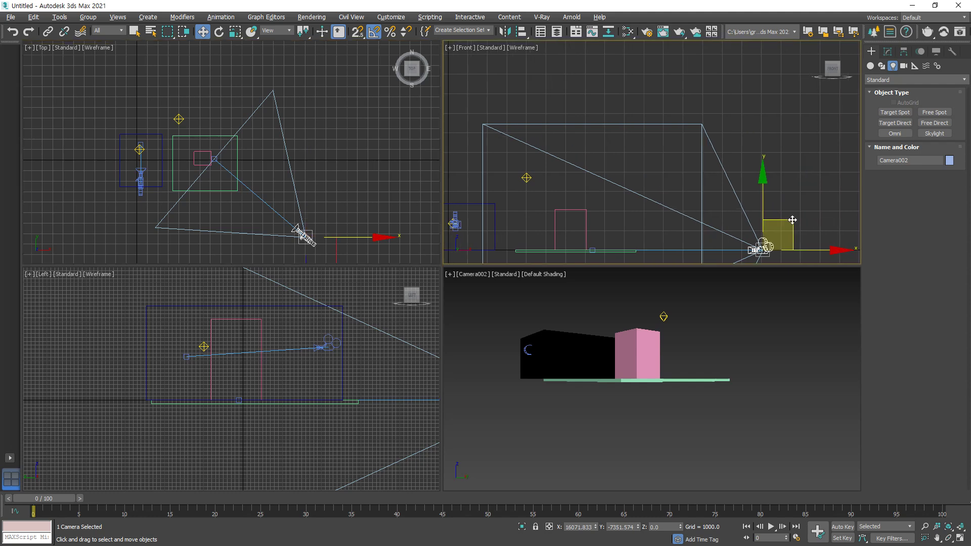
drag(779, 237, 740, 118)
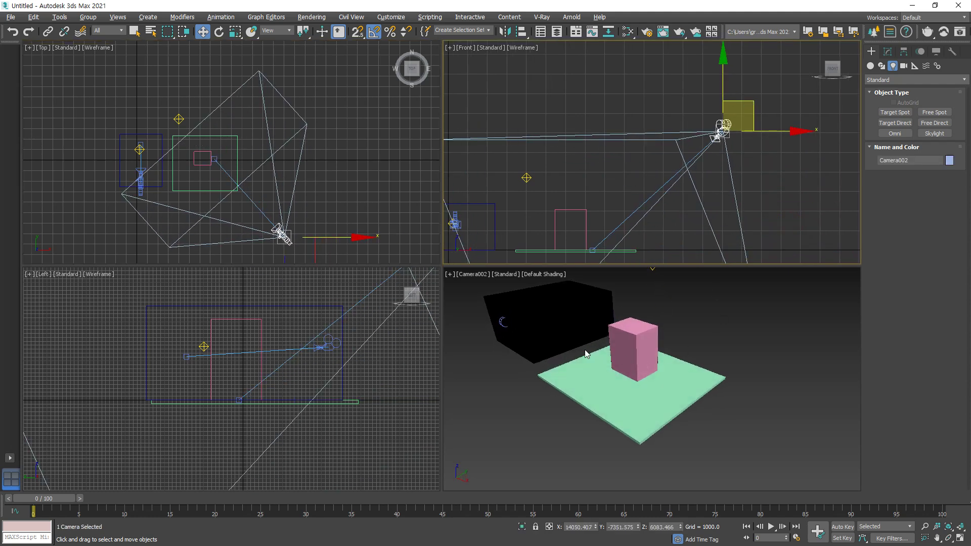
middle_drag(605, 349, 613, 357)
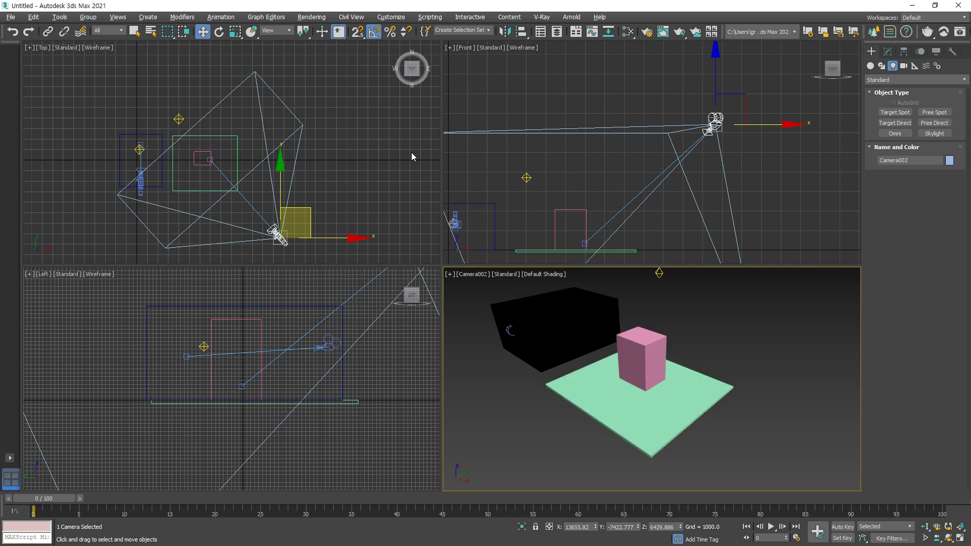
Try the 50 mm stock lens on Camera002, then set it to 85 mm
click(889, 51)
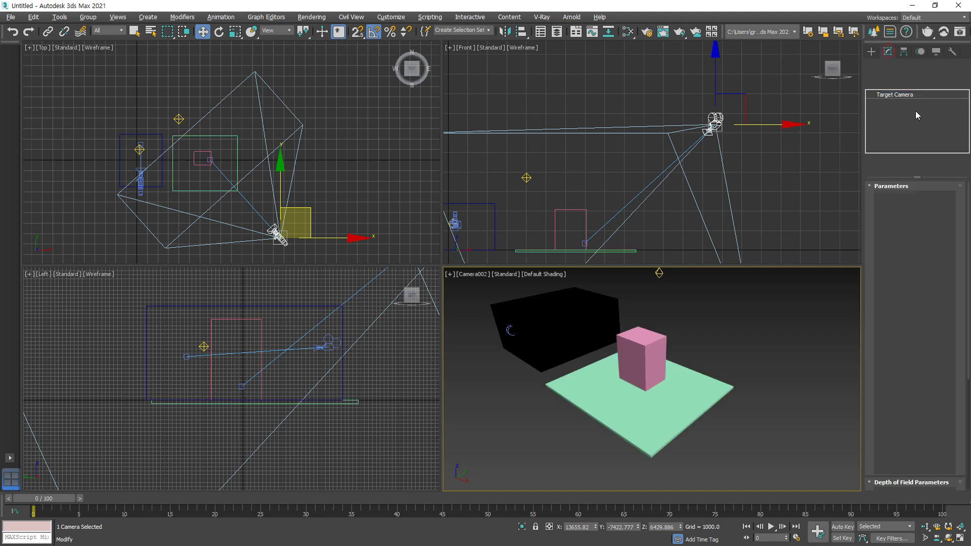
click(935, 258)
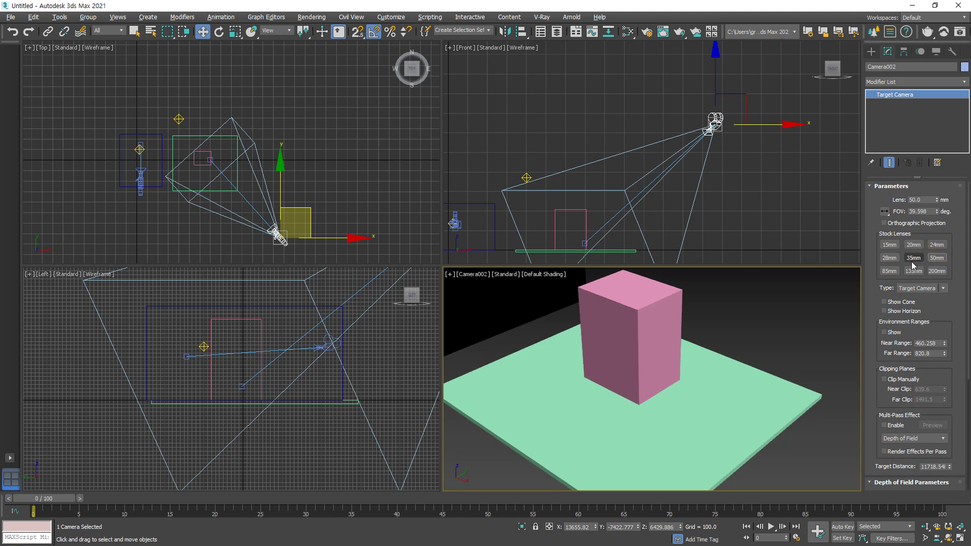
click(889, 271)
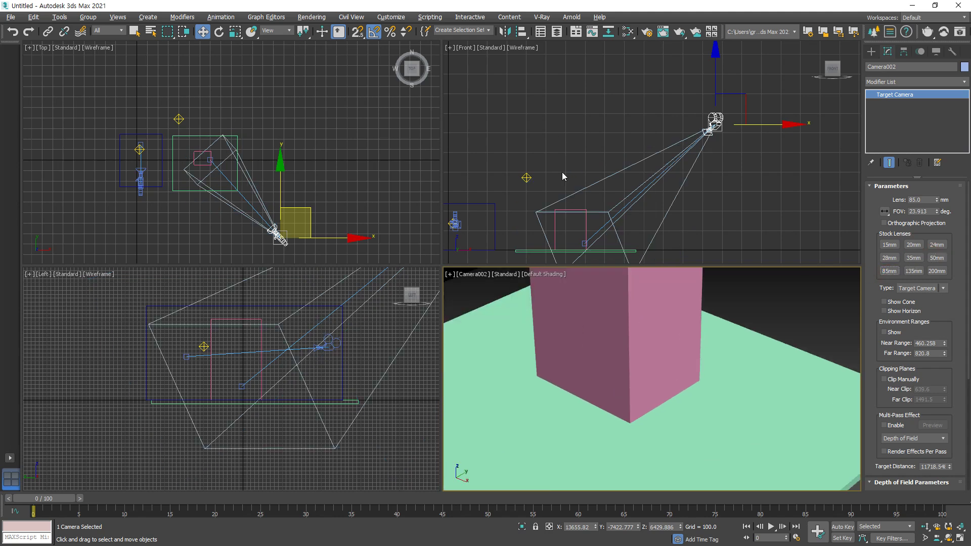
Render the Camera002 view with the Scanline Renderer, examine the box's shadow edge up close, and close the rendered image
right_click(472, 277)
click(645, 33)
click(647, 33)
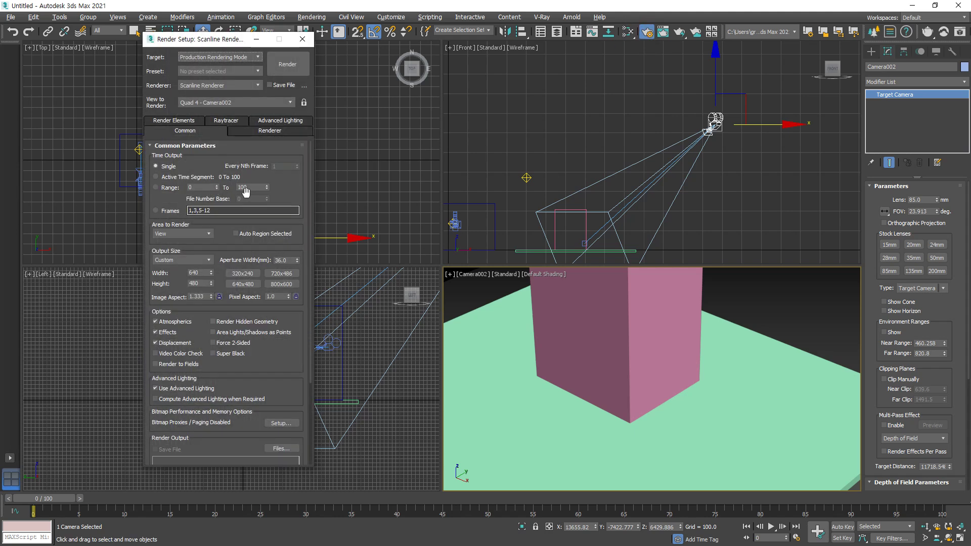
click(279, 65)
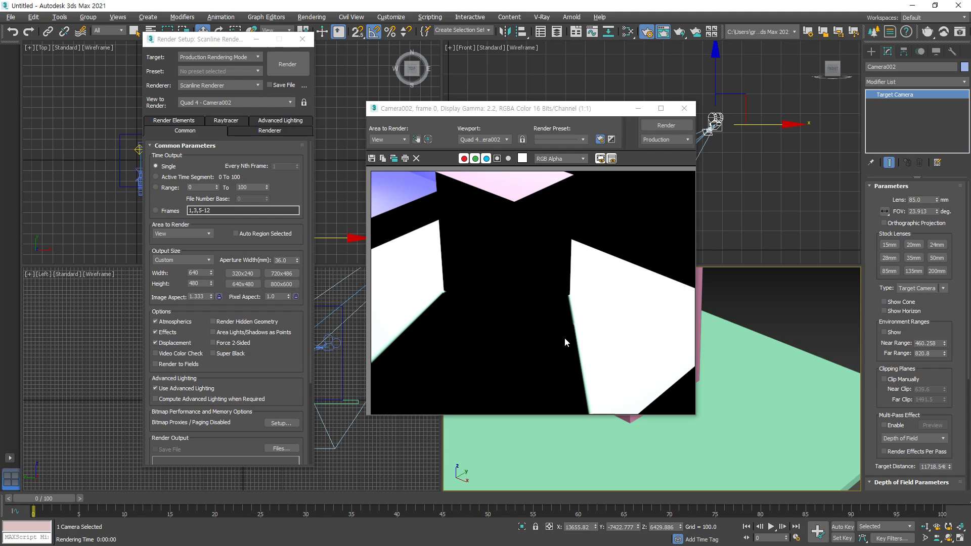
scroll(571, 307, up, 4)
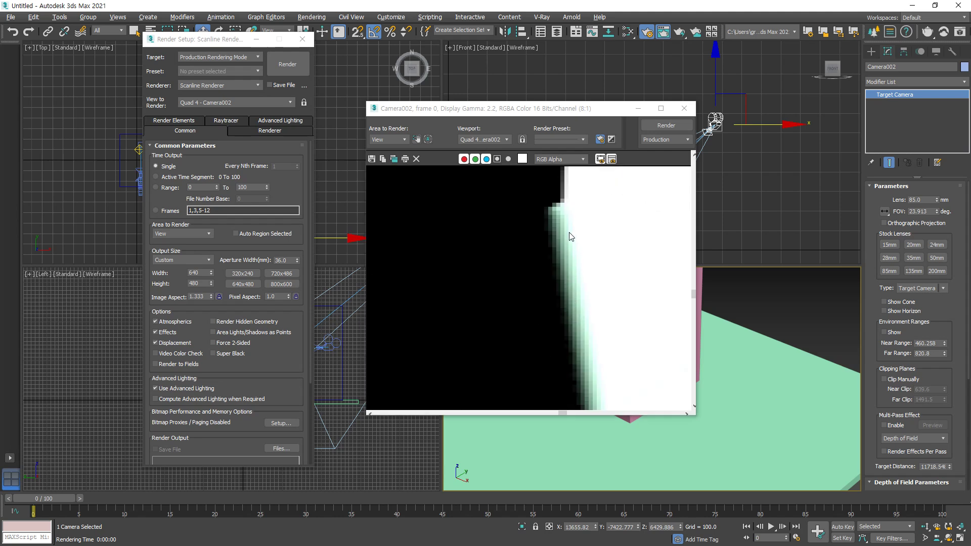
scroll(578, 232, down, 5)
scroll(548, 314, up, 2)
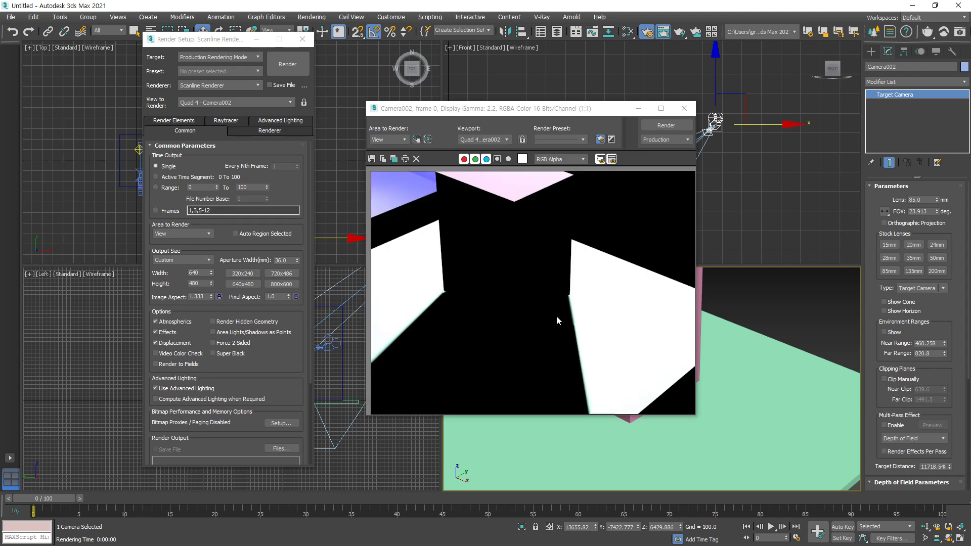
drag(695, 415, 783, 488)
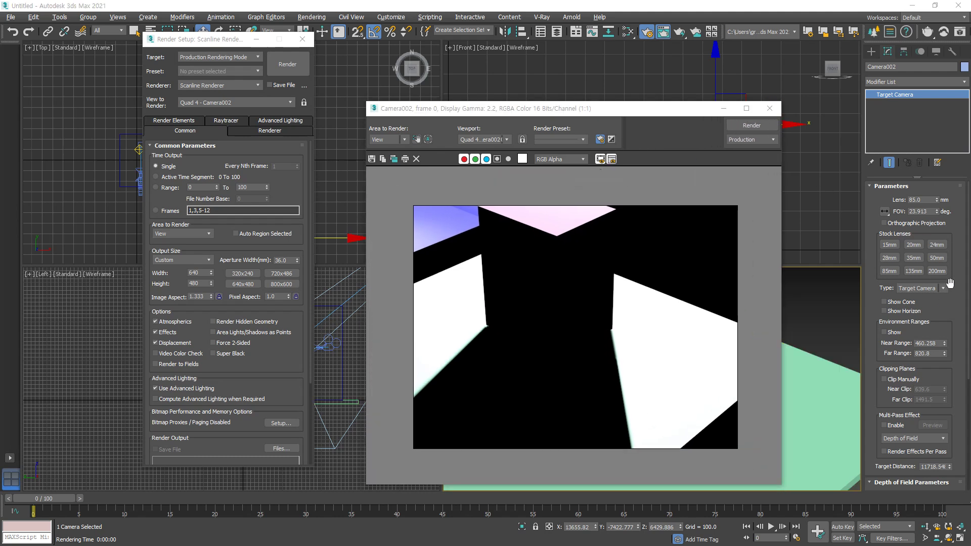
click(770, 109)
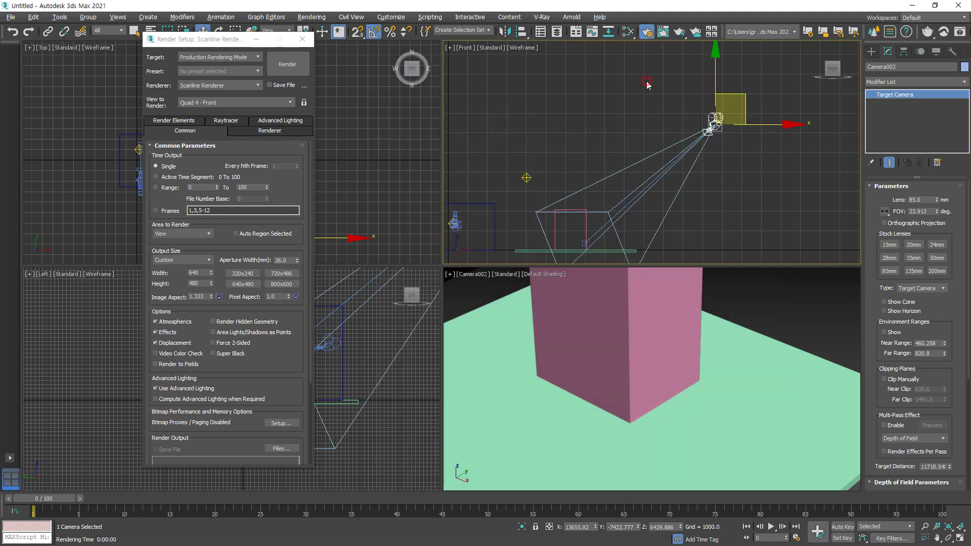
Select the second Omni light in the Front view and set its shadow map Sample Range to 1
click(530, 174)
click(527, 177)
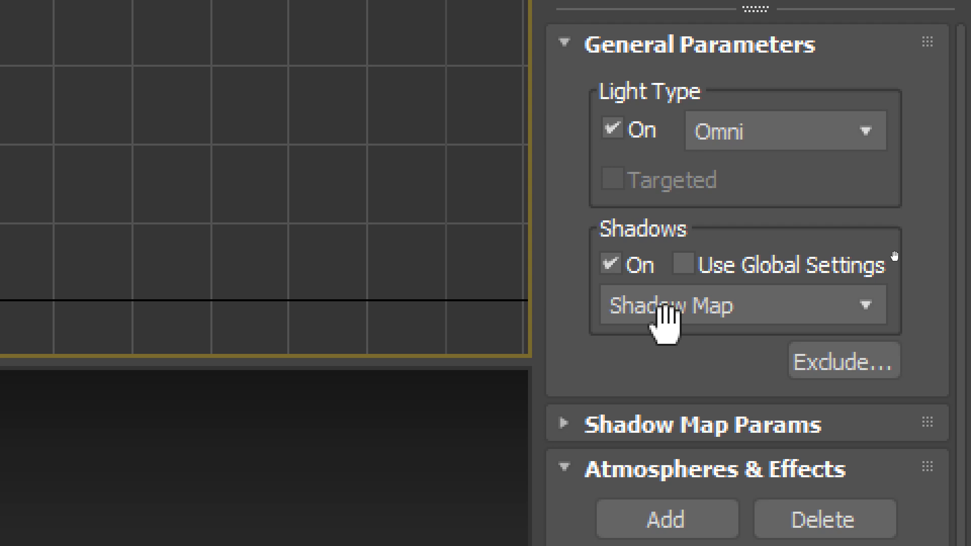
click(661, 427)
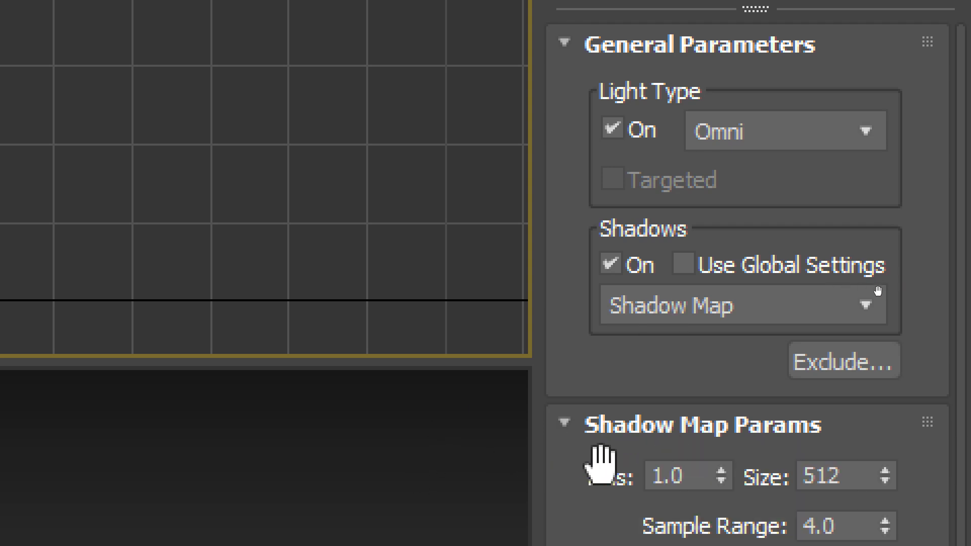
drag(575, 463, 578, 215)
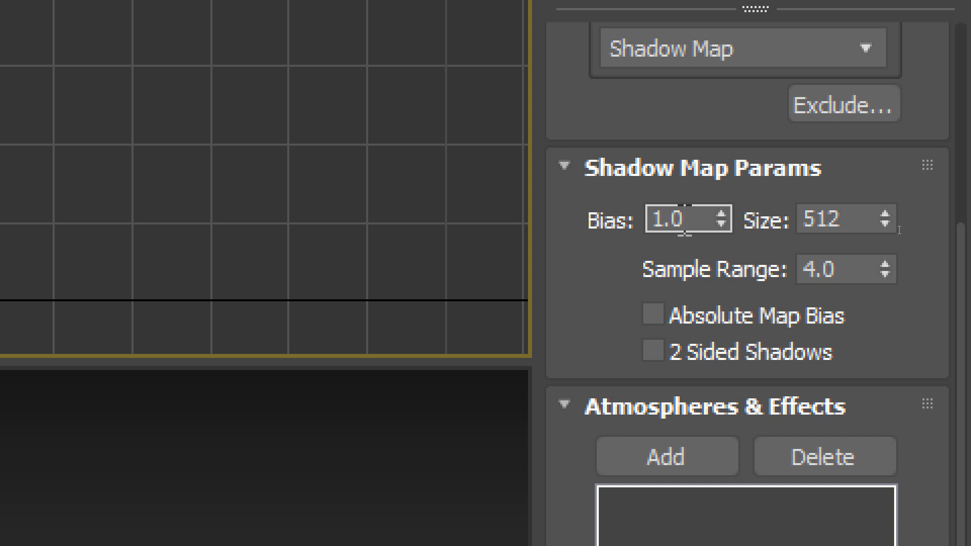
click(858, 218)
click(845, 268)
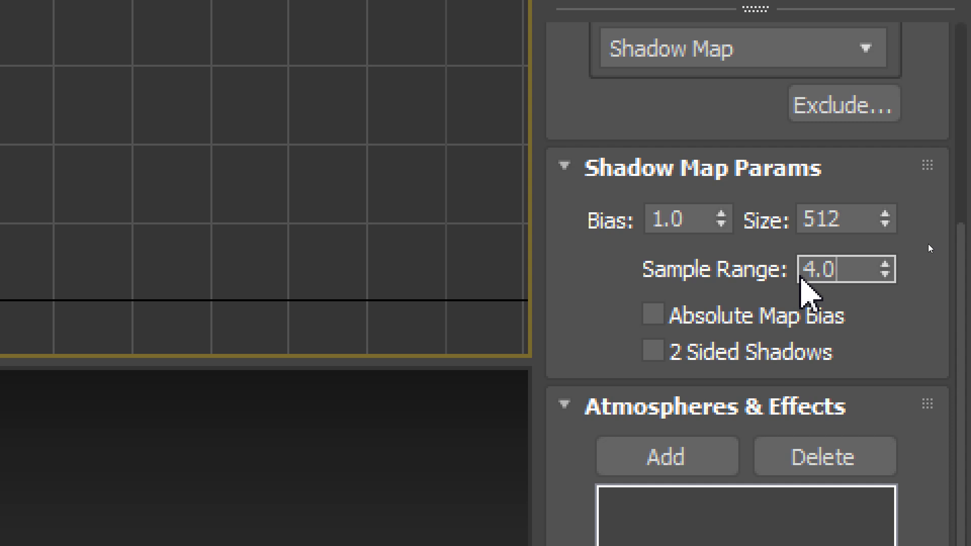
drag(849, 270, 723, 268)
text(1)
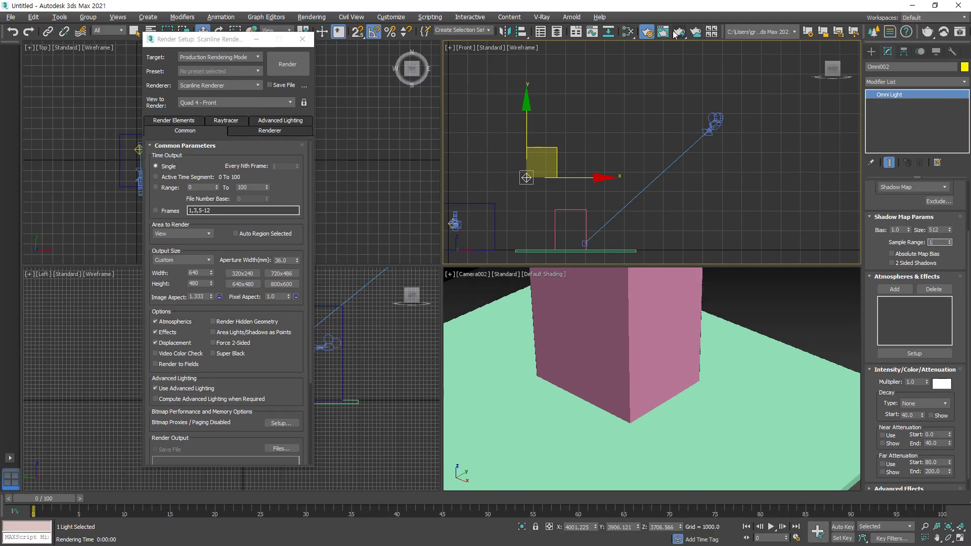
Render the Camera002 view again and examine the shadow edge at the base of the box
right_click(525, 323)
click(283, 68)
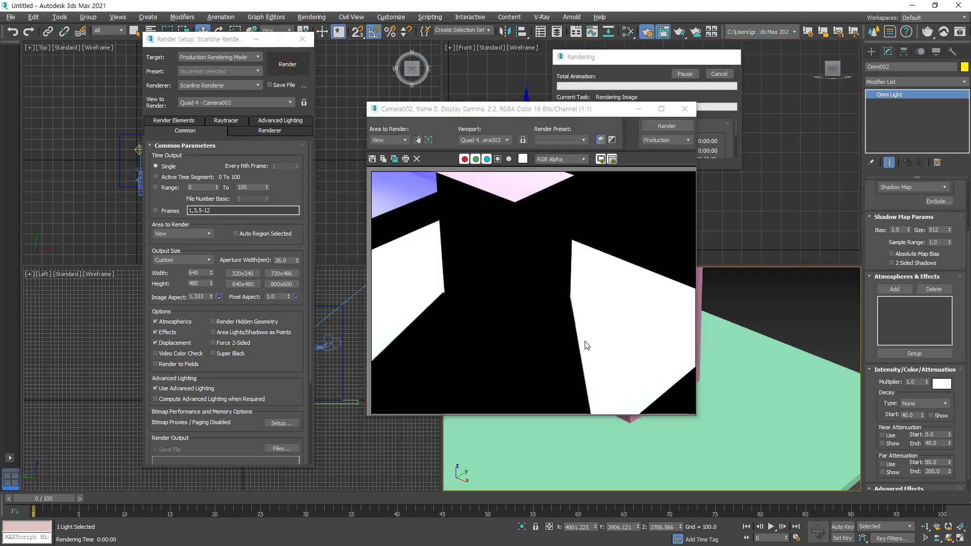
scroll(595, 360, up, 2)
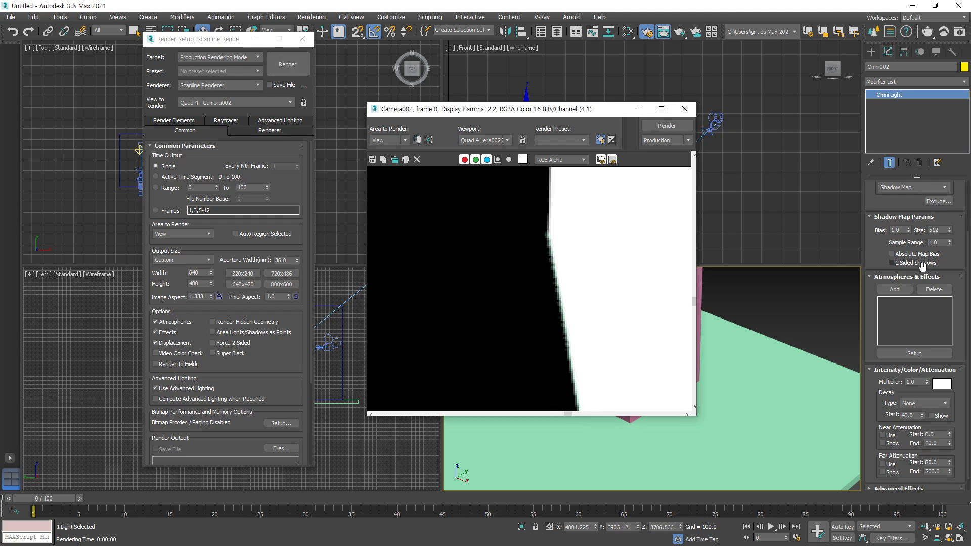
Set the light's shadow map Sample Range to 10 and re-render the camera view
scroll(944, 255, down, 1)
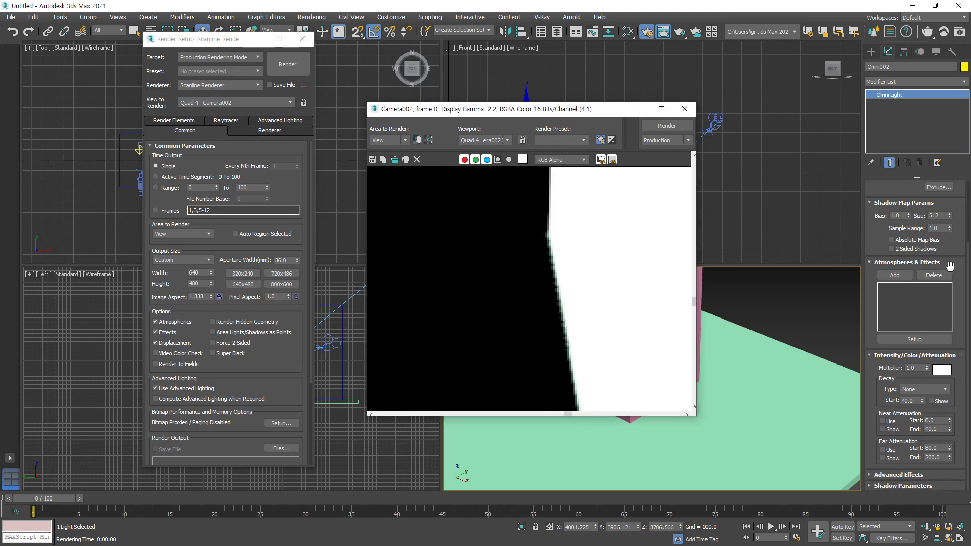
click(940, 228)
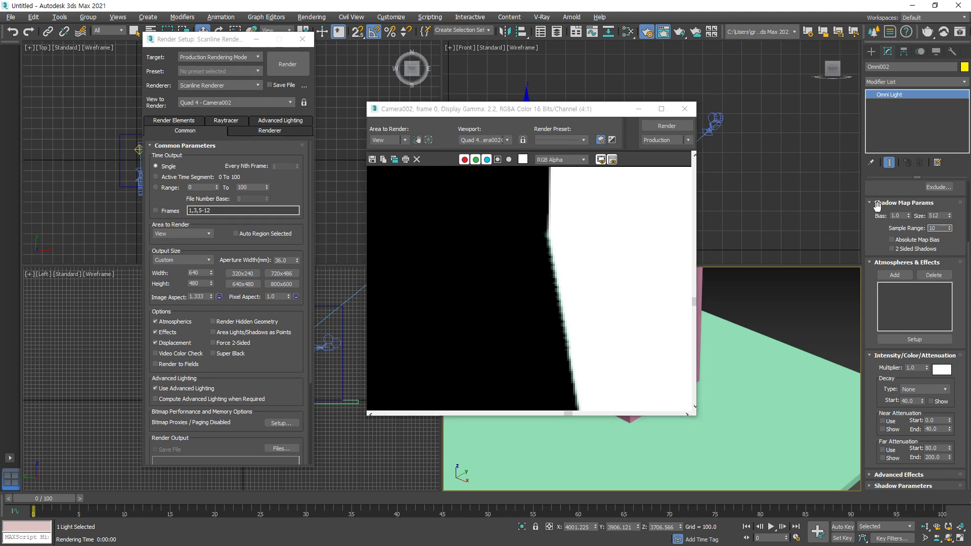
click(669, 126)
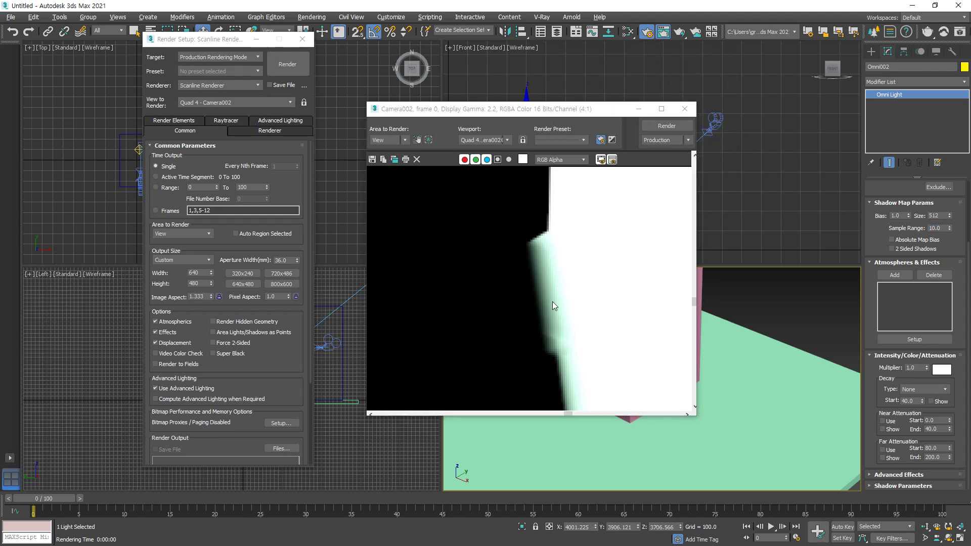
Set the second Omni light's shadow map Sample Range back to 4
double_click(940, 228)
text(4)
key(Return)
Set the shadow map Bias to 10 and re-render the camera view
double_click(903, 216)
text(1)
click(681, 127)
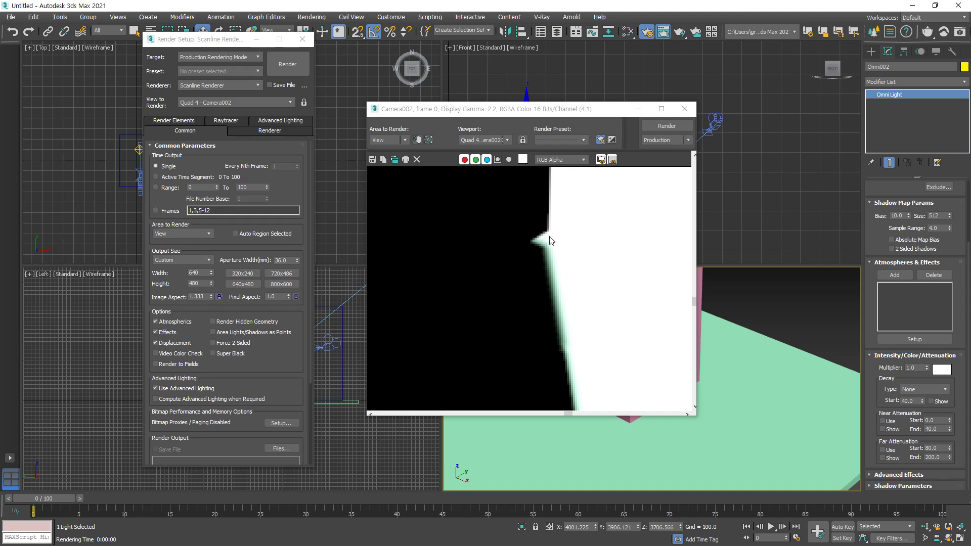
Set the shadow map Bias to 30, re-render, and examine how the shadow meets the box in the full image
double_click(898, 216)
text(30)
key(Return)
click(667, 126)
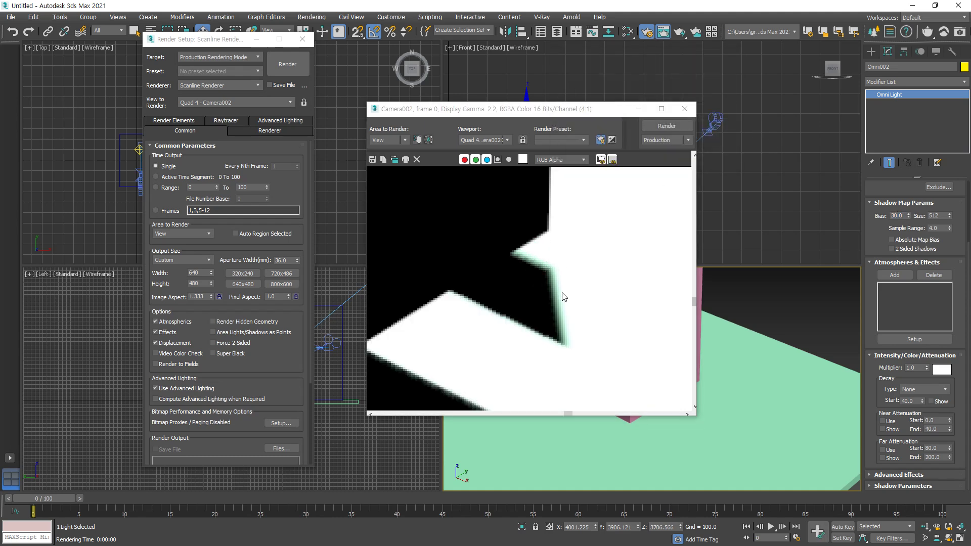
scroll(575, 273, down, 2)
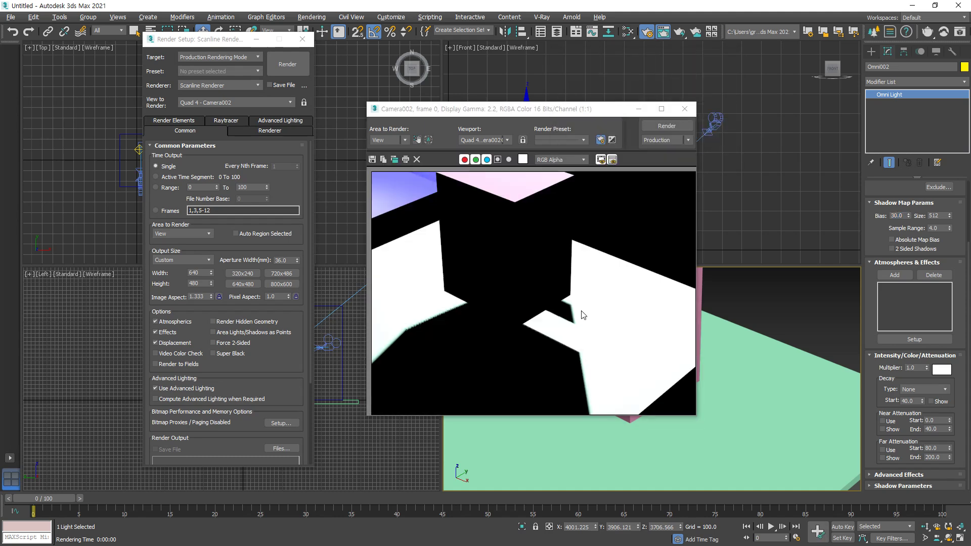
Set the omni light's shadow map bias to 1 and render the camera view
double_click(901, 216)
text(1)
key(Return)
click(652, 129)
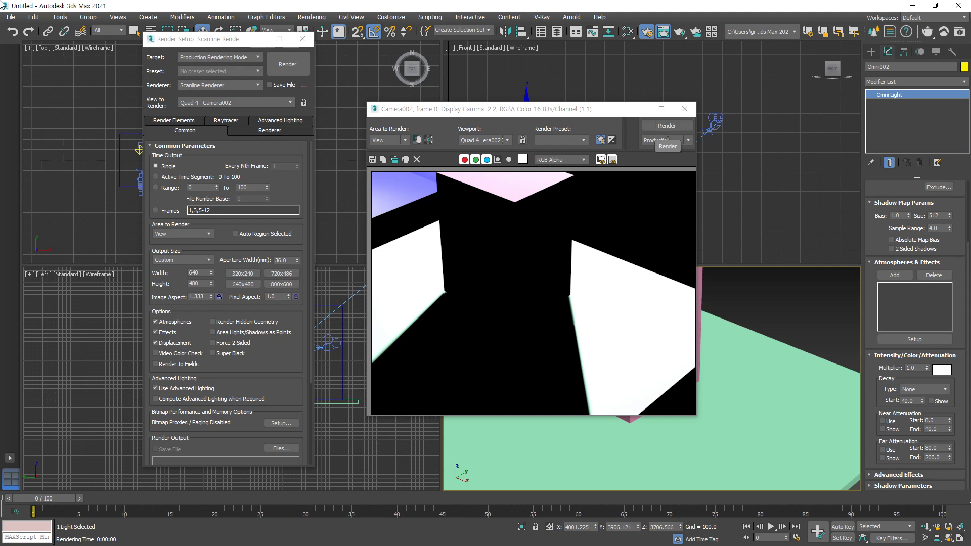
Switch the omni light's shadow type to Ray Traced Shadows and render the camera view
scroll(922, 208, up, 2)
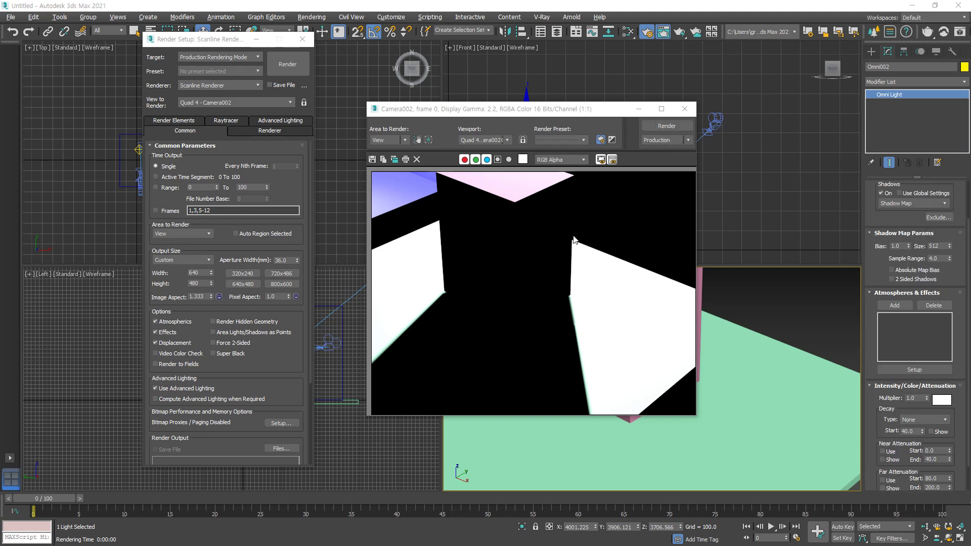
click(924, 204)
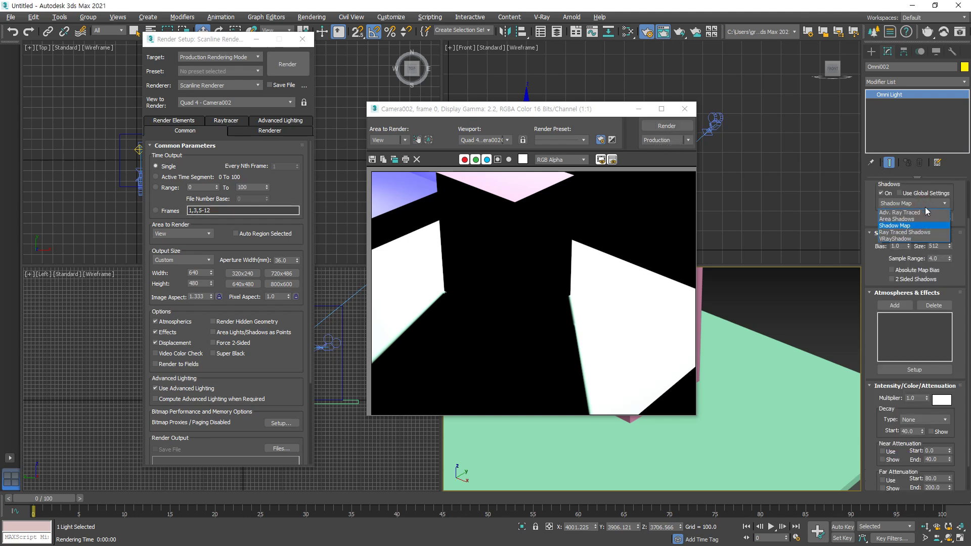
click(920, 232)
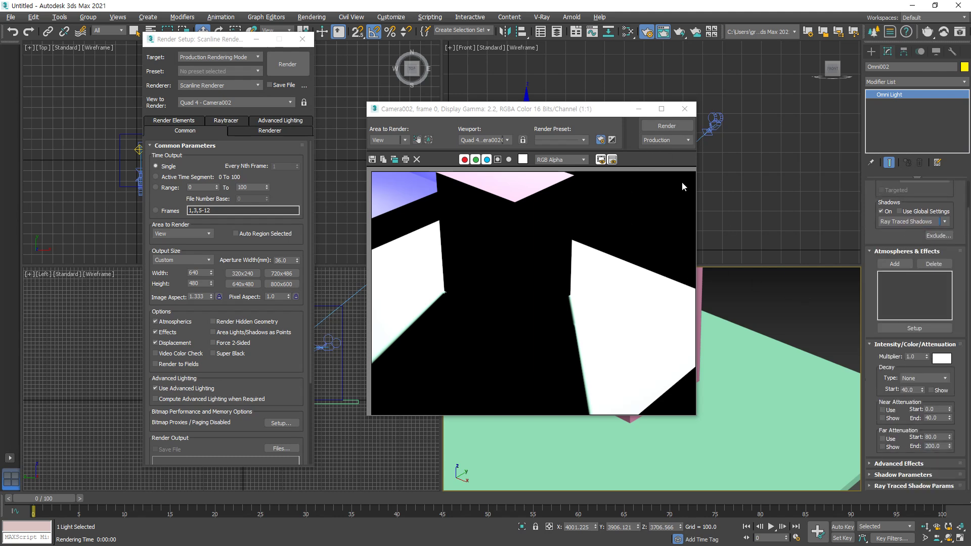
click(659, 128)
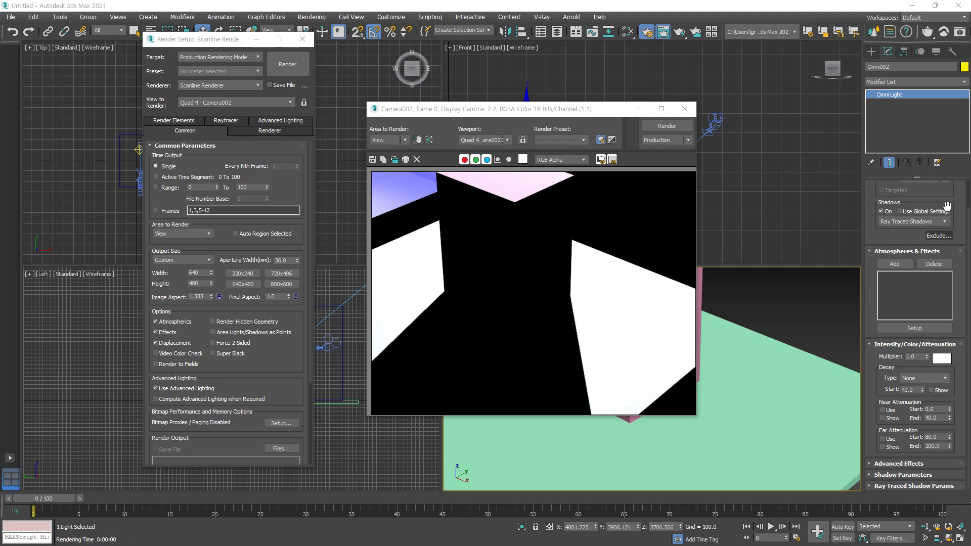
Change the omni light's shadow type to Area Shadows and render the camera view
click(944, 222)
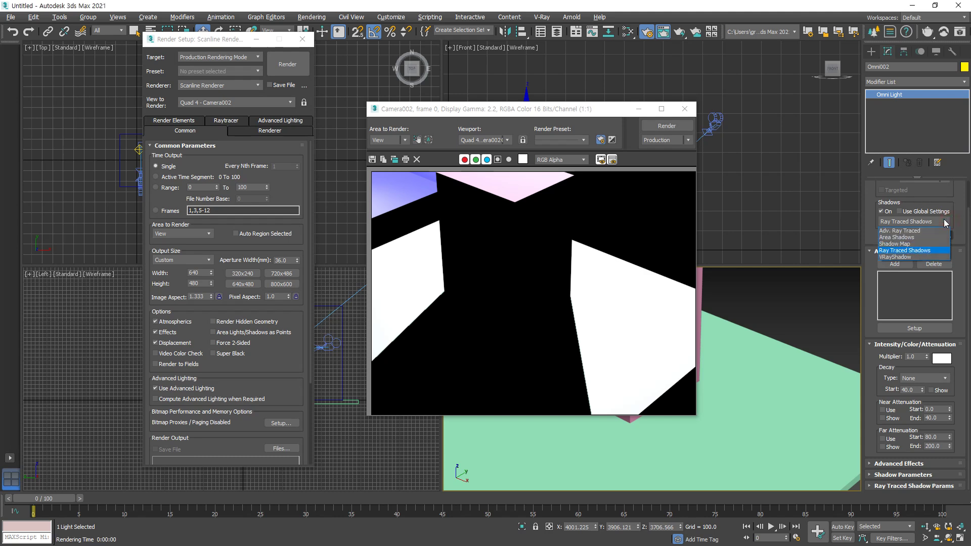
click(924, 238)
click(678, 127)
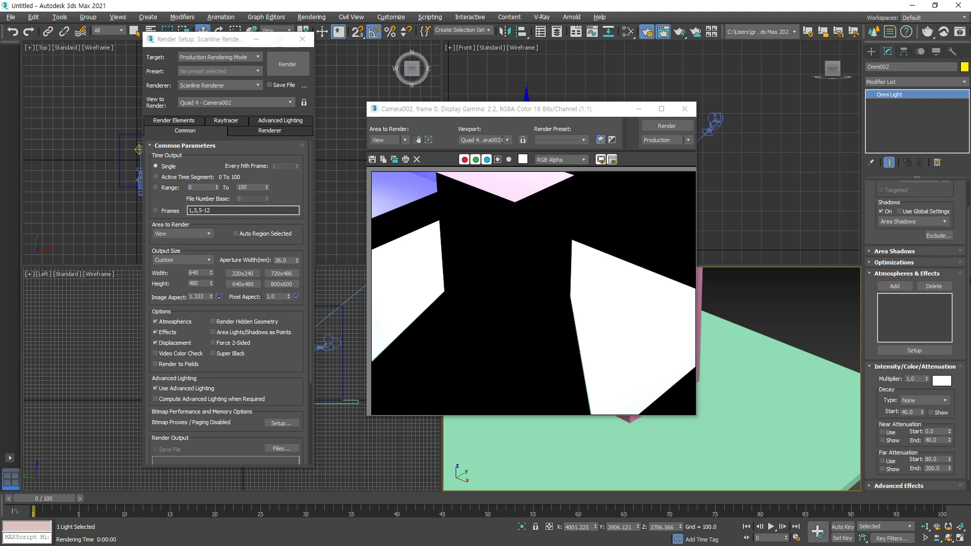
Examine the omni light's Area Shadows options and the shadow edges in the rendered image, and collapse those options again
click(895, 252)
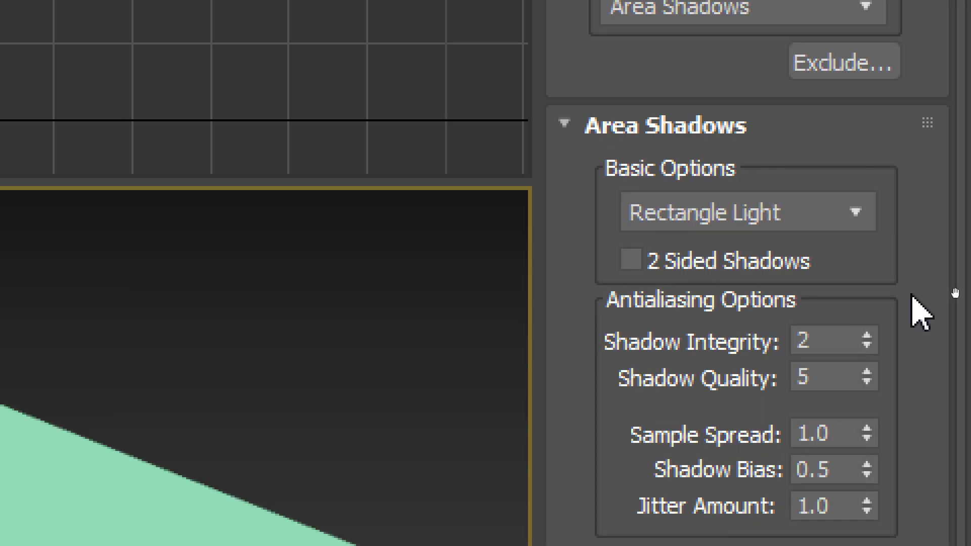
mouse_move(906, 306)
mouse_down()
mouse_move(900, 108)
mouse_move(900, 173)
mouse_up()
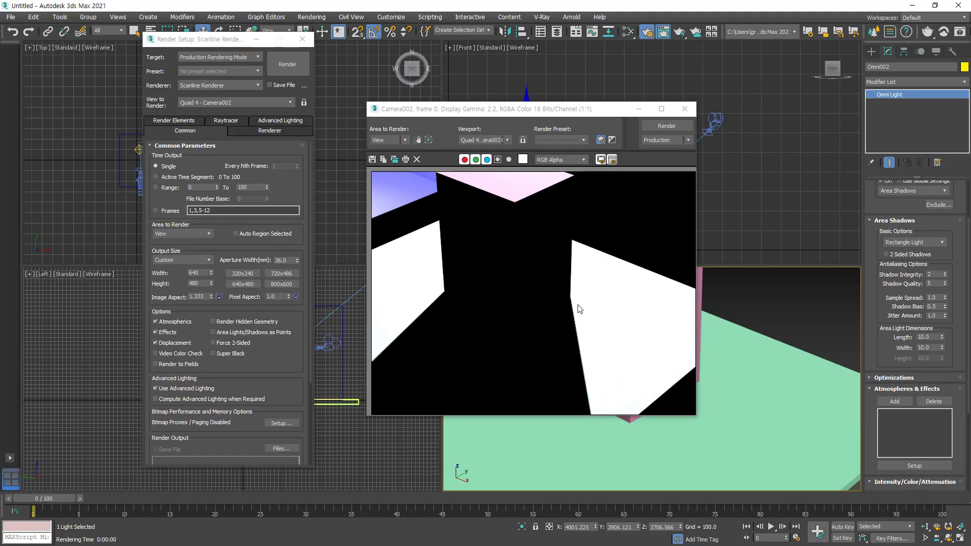
mouse_move(601, 298)
mouse_down()
mouse_move(542, 306)
mouse_move(582, 302)
mouse_up()
mouse_move(599, 375)
mouse_down()
mouse_move(592, 405)
mouse_move(596, 387)
mouse_up()
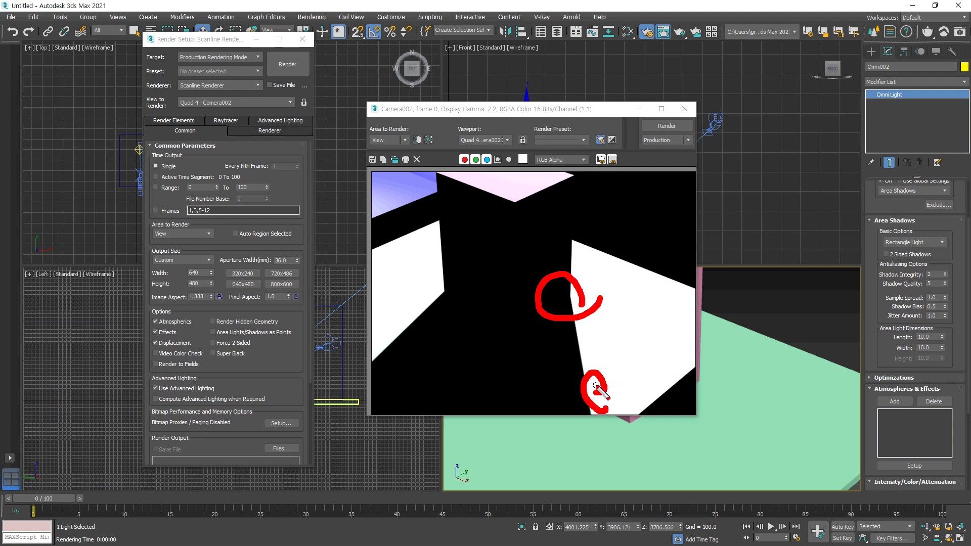
key(e)
mouse_move(579, 304)
mouse_down()
mouse_move(519, 340)
mouse_move(449, 282)
mouse_move(577, 272)
mouse_move(580, 309)
mouse_up()
mouse_move(591, 402)
mouse_down()
mouse_move(587, 419)
mouse_move(476, 392)
mouse_move(577, 399)
mouse_up()
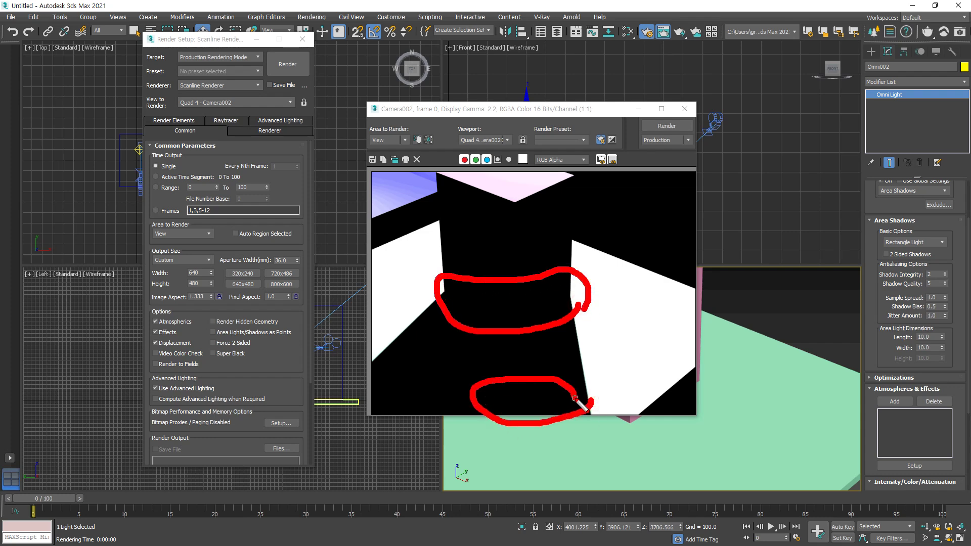
key(Escape)
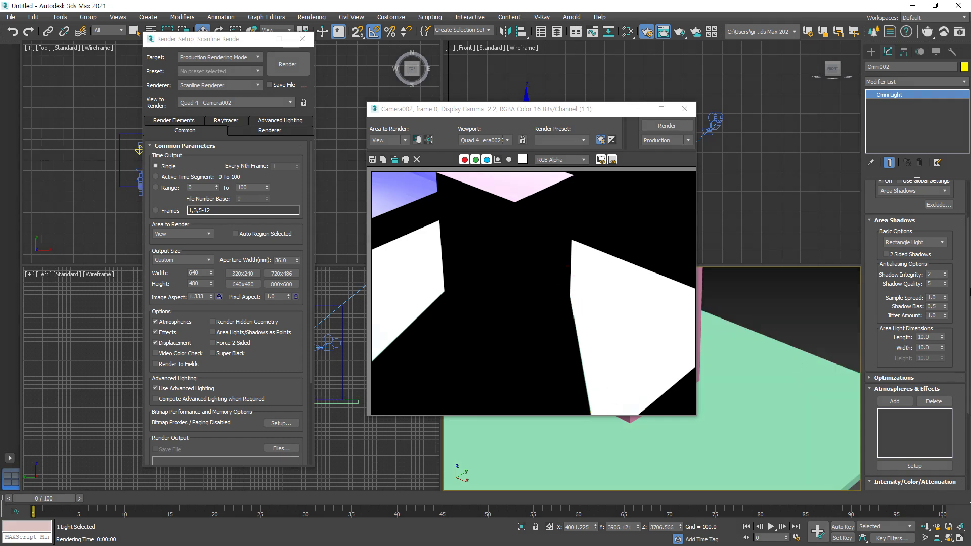
scroll(953, 274, up, 3)
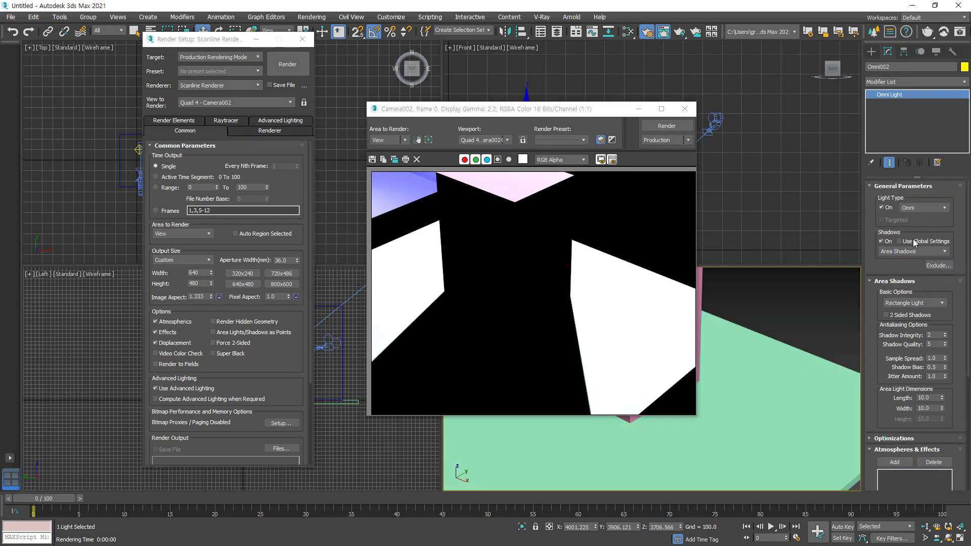
click(881, 281)
scroll(567, 284, down, 1)
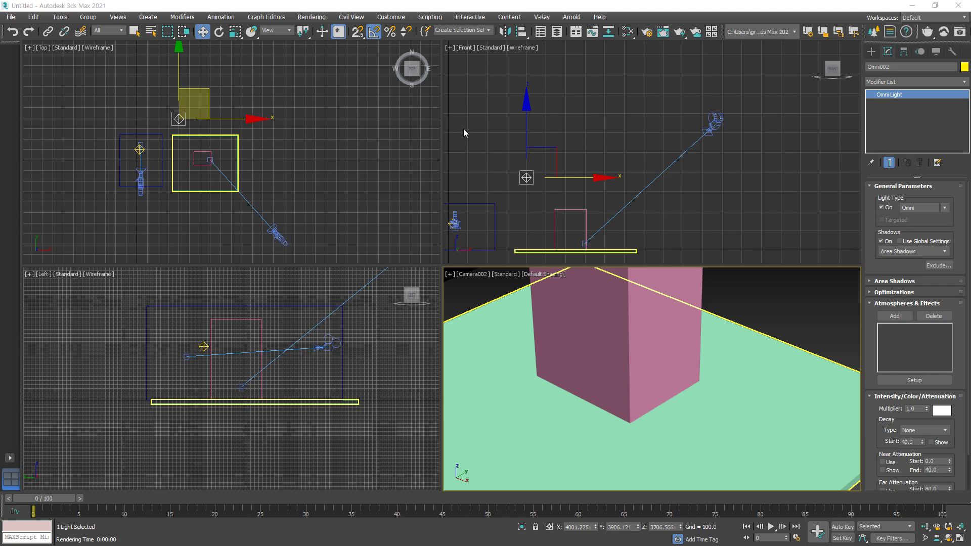
Close the rendered frame window and the Render Setup window
key(shift+q)
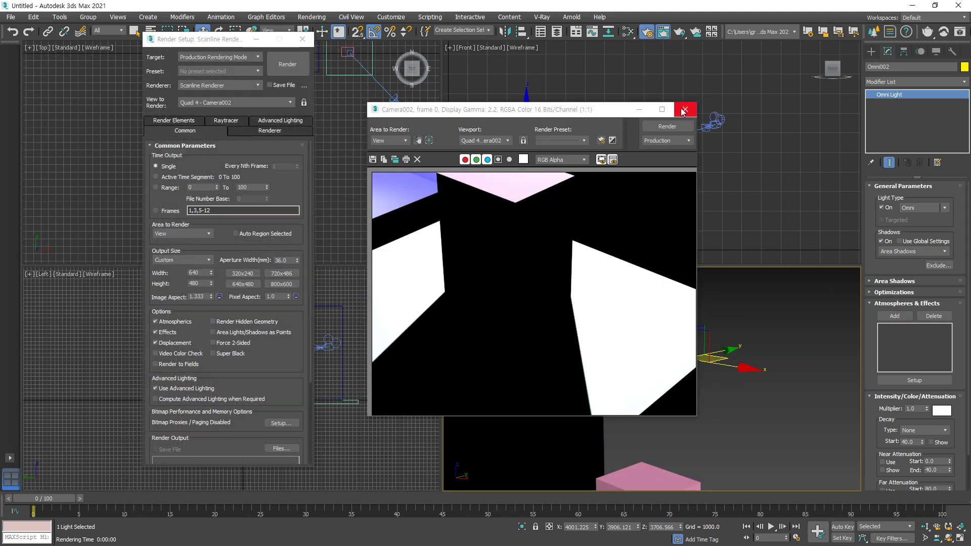
click(685, 109)
click(302, 39)
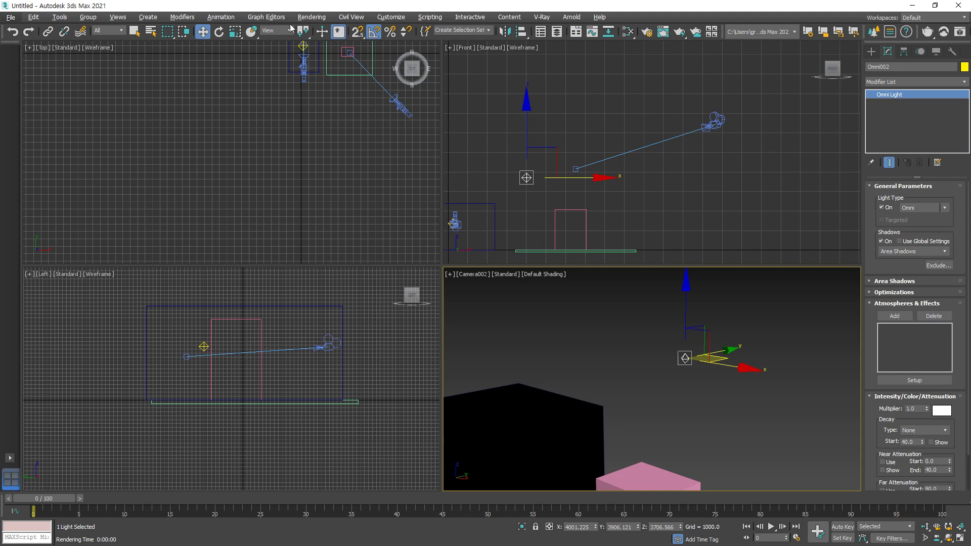
Open the scene's environment settings at the Atmosphere effects list
click(311, 17)
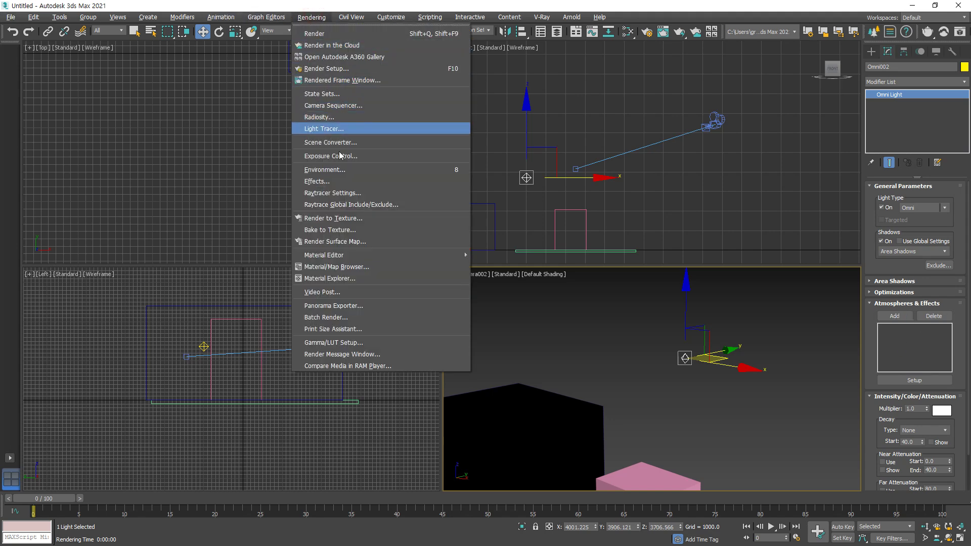
click(340, 171)
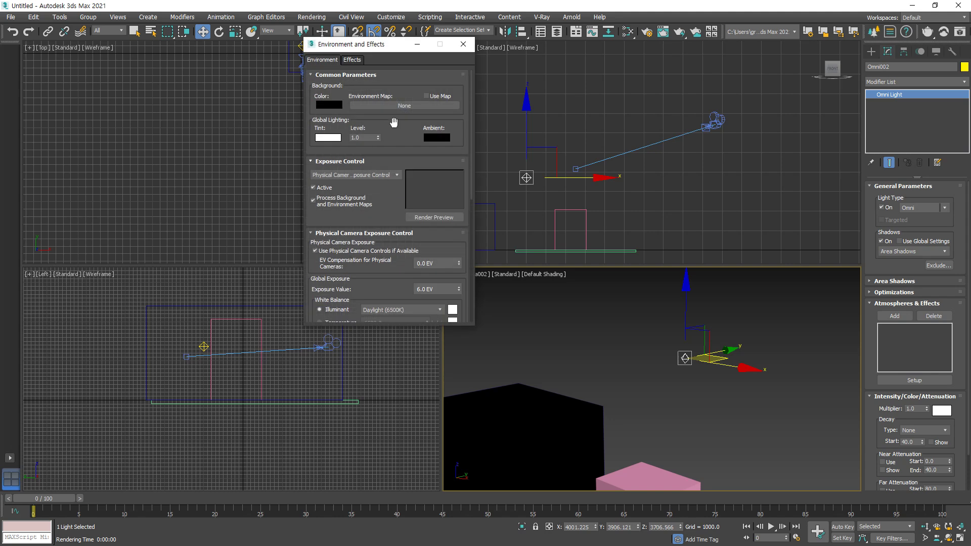
scroll(354, 223, down, 3)
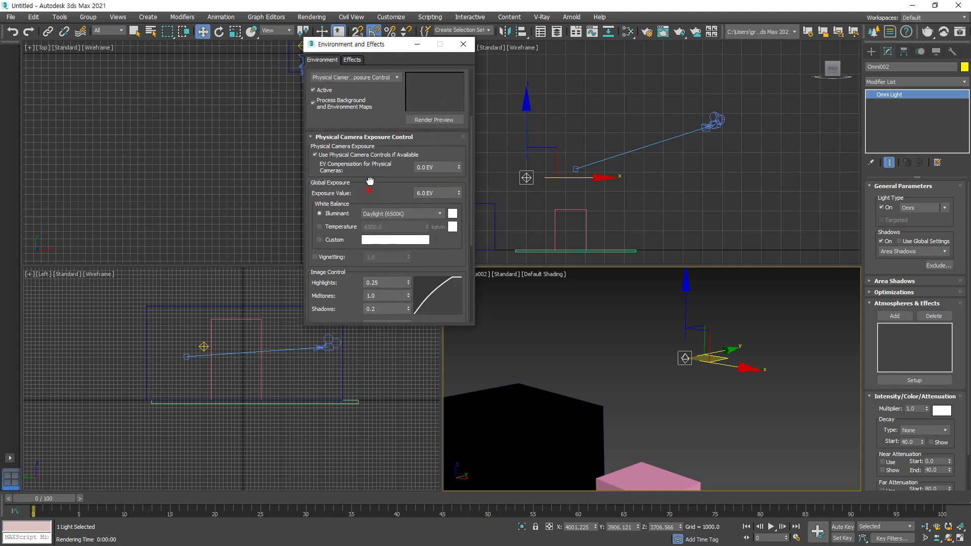
scroll(393, 217, down, 4)
scroll(375, 258, down, 2)
Compare the environment's Atmosphere effects list with the omni light's own Atmospheres & Effects list
mouse_move(367, 313)
mouse_down()
mouse_move(314, 304)
mouse_move(391, 248)
mouse_move(315, 303)
mouse_move(379, 241)
mouse_move(360, 313)
mouse_up()
mouse_move(951, 392)
mouse_down()
mouse_move(899, 396)
mouse_move(954, 329)
mouse_move(863, 354)
mouse_move(620, 304)
mouse_up()
mouse_move(560, 297)
mouse_down()
mouse_move(443, 278)
mouse_move(465, 297)
mouse_up()
mouse_move(811, 317)
mouse_down()
mouse_move(839, 340)
mouse_move(827, 371)
mouse_up()
mouse_move(938, 383)
mouse_down()
mouse_move(941, 334)
mouse_move(941, 387)
mouse_move(945, 354)
mouse_up()
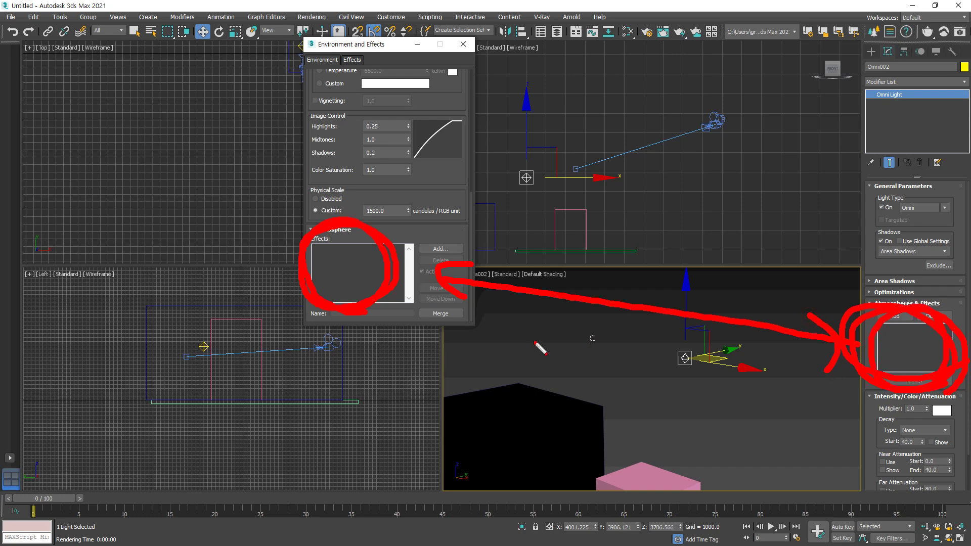
mouse_move(324, 317)
mouse_down()
mouse_move(397, 283)
mouse_move(355, 314)
mouse_move(384, 254)
mouse_move(395, 318)
mouse_up()
key(e)
mouse_move(911, 385)
mouse_down()
mouse_move(933, 325)
mouse_move(924, 388)
mouse_up()
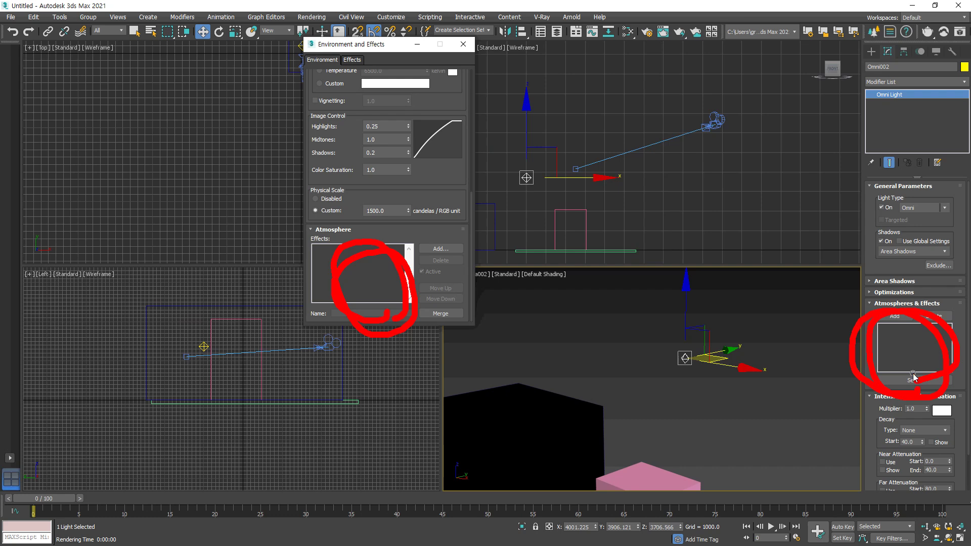
key(Escape)
Add a new Volume Light effect to the omni light
click(894, 316)
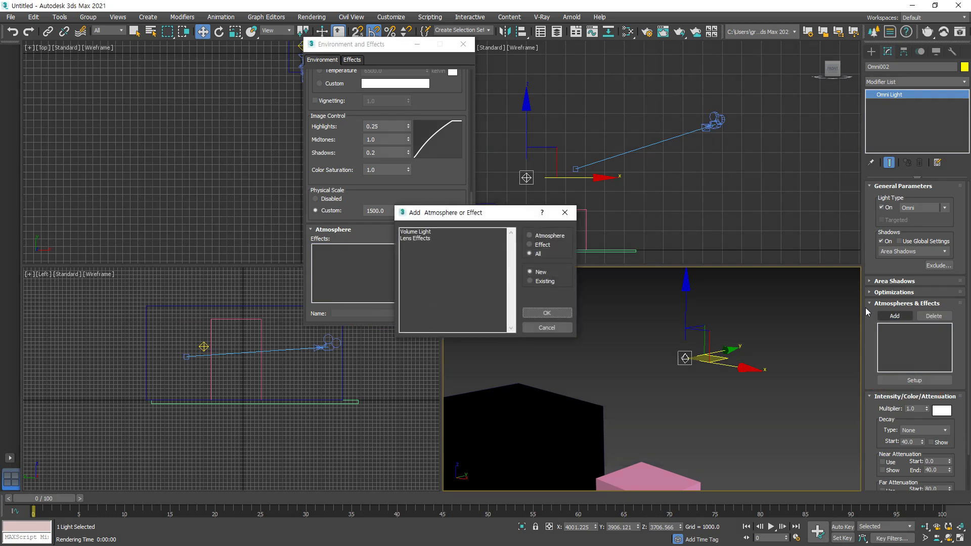
click(430, 233)
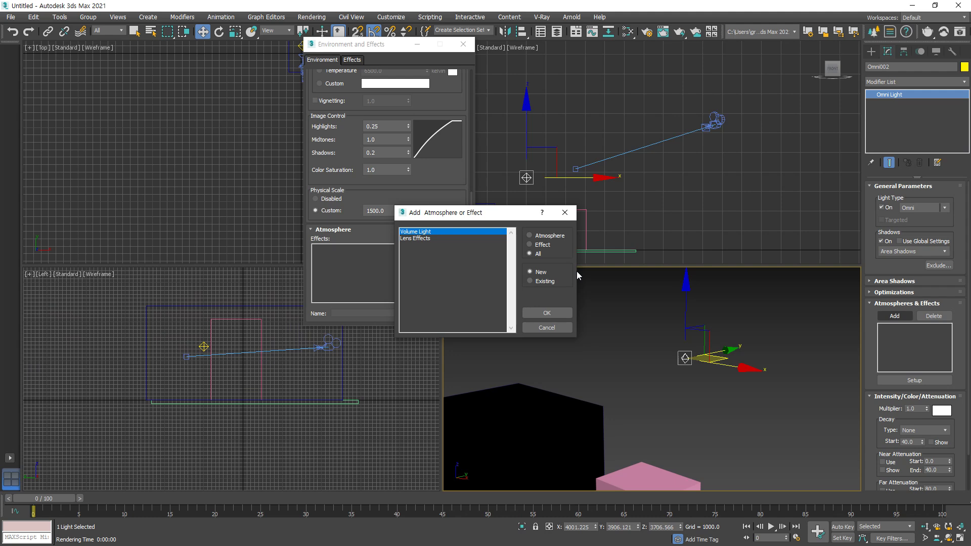
click(547, 313)
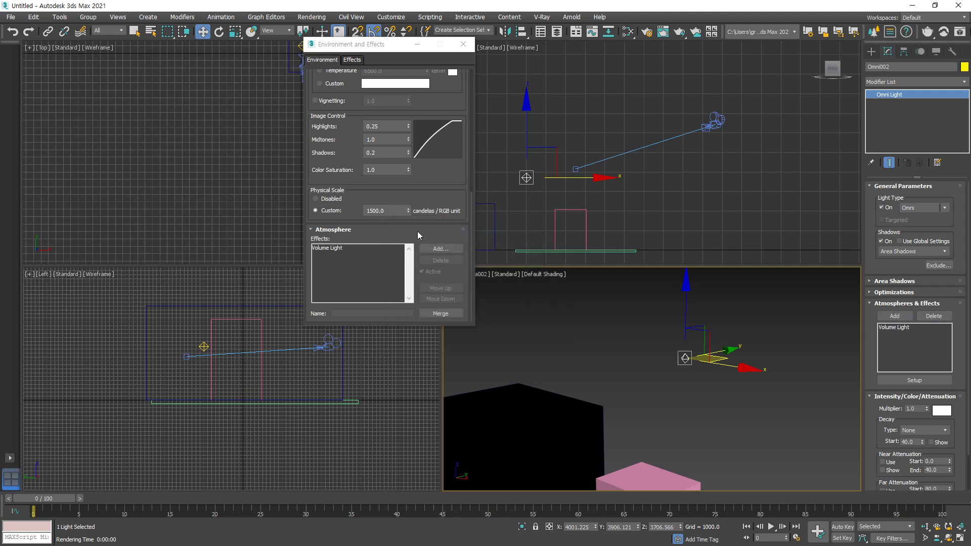
Select the Volume Light effect in the environment's atmosphere list and bring up its parameters
click(330, 248)
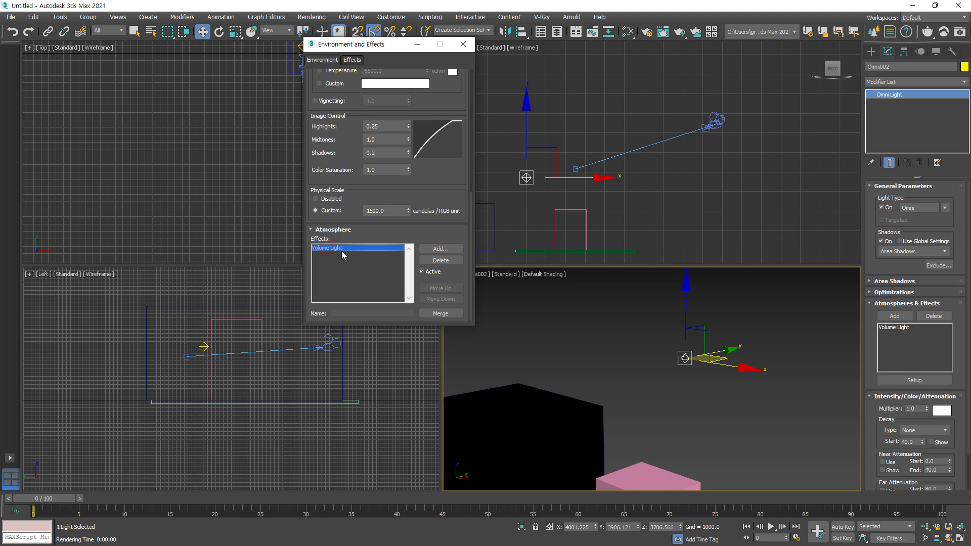
scroll(419, 91, down, 5)
scroll(419, 92, down, 5)
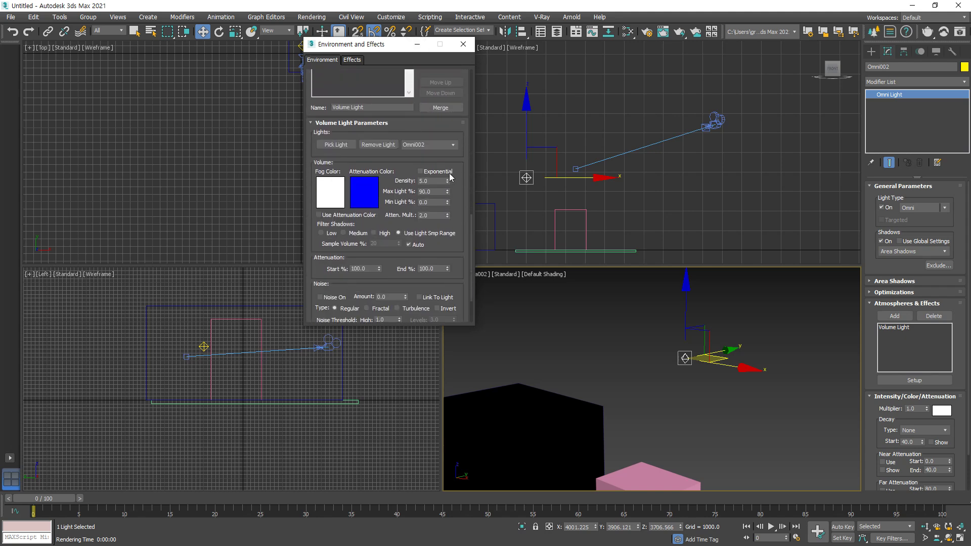
Examine the Volume Light's volume and attenuation parameters alongside the omni light's near and far attenuation settings
key(ctrl+2)
drag(438, 188, 405, 193)
mouse_move(375, 278)
mouse_down()
mouse_move(369, 246)
mouse_move(374, 276)
mouse_move(435, 278)
mouse_up()
key(Escape)
drag(375, 44, 306, 51)
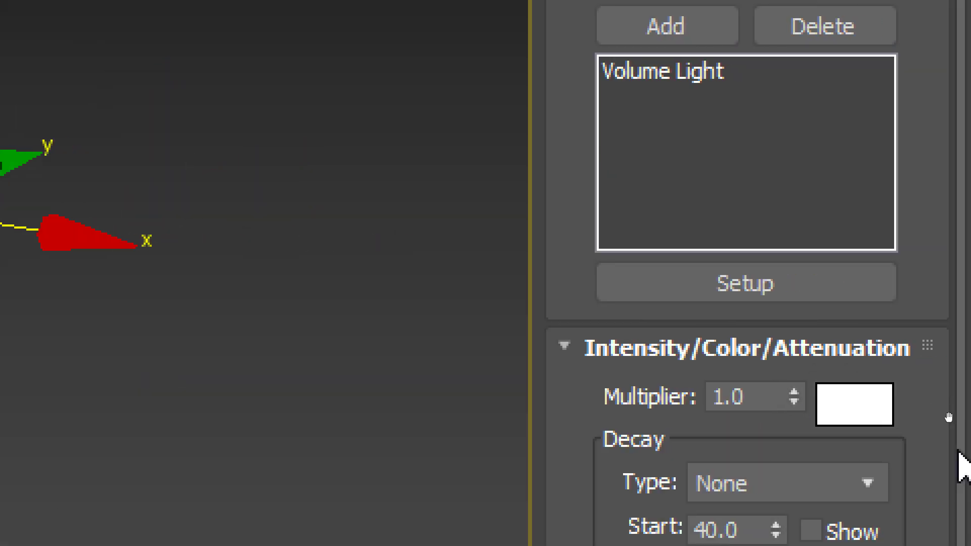
drag(914, 435, 926, 76)
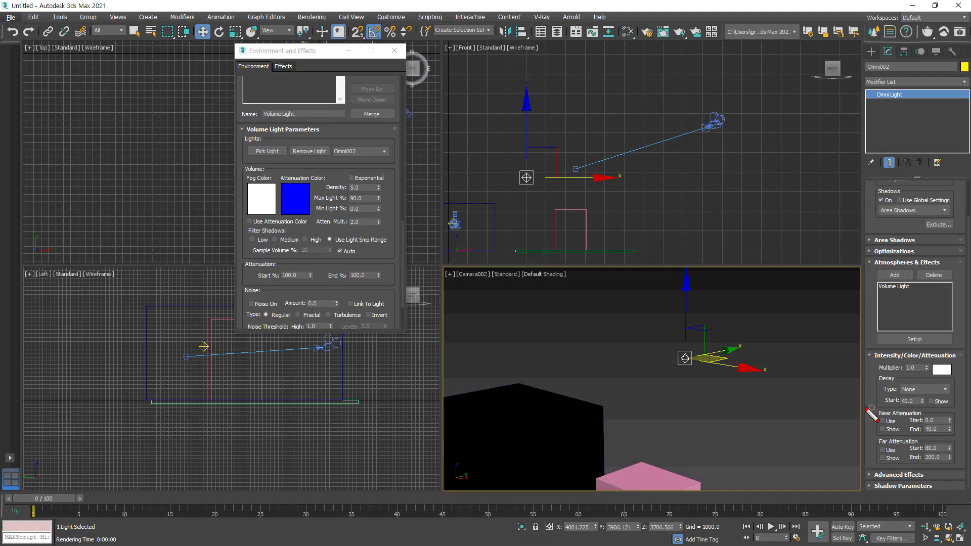
mouse_move(866, 409)
mouse_down()
mouse_move(870, 455)
mouse_move(858, 439)
mouse_move(870, 461)
mouse_up()
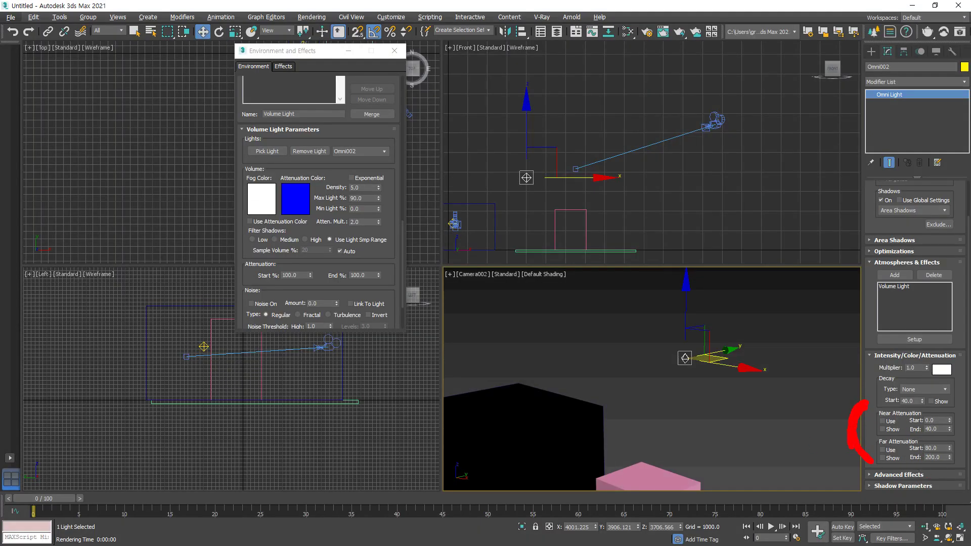
mouse_move(269, 290)
mouse_down()
mouse_move(377, 262)
mouse_move(239, 287)
mouse_up()
mouse_move(293, 302)
mouse_down()
mouse_move(385, 286)
mouse_move(858, 448)
mouse_move(825, 460)
mouse_up()
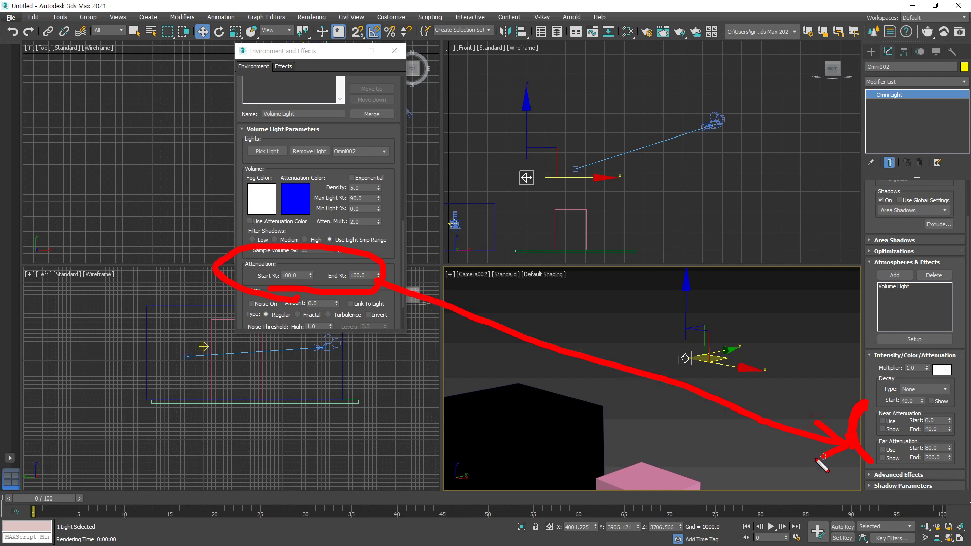
mouse_move(415, 282)
mouse_down()
mouse_move(379, 290)
mouse_move(400, 335)
mouse_up()
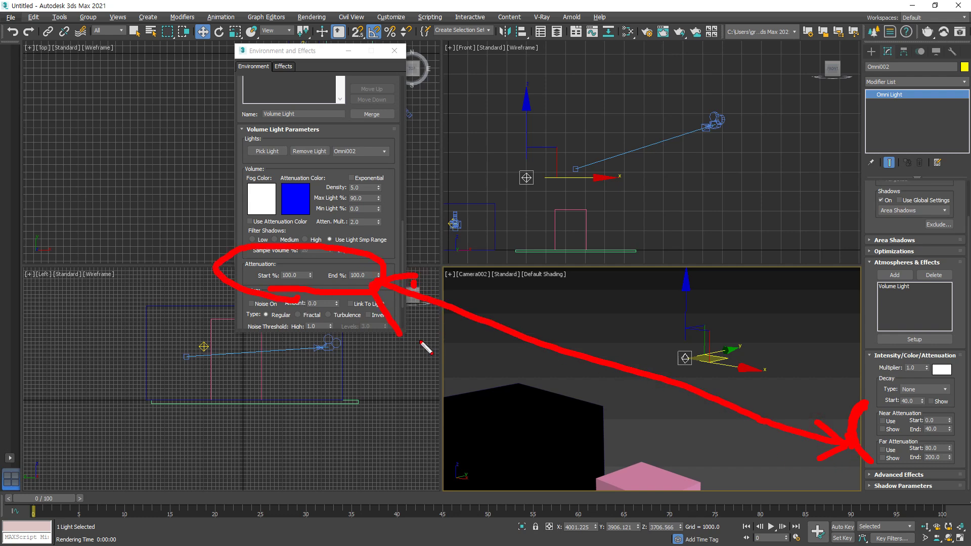
key(Escape)
Enable and show the omni light's far attenuation, setting its start to about 1128 and its end to about 2026
click(887, 451)
click(887, 458)
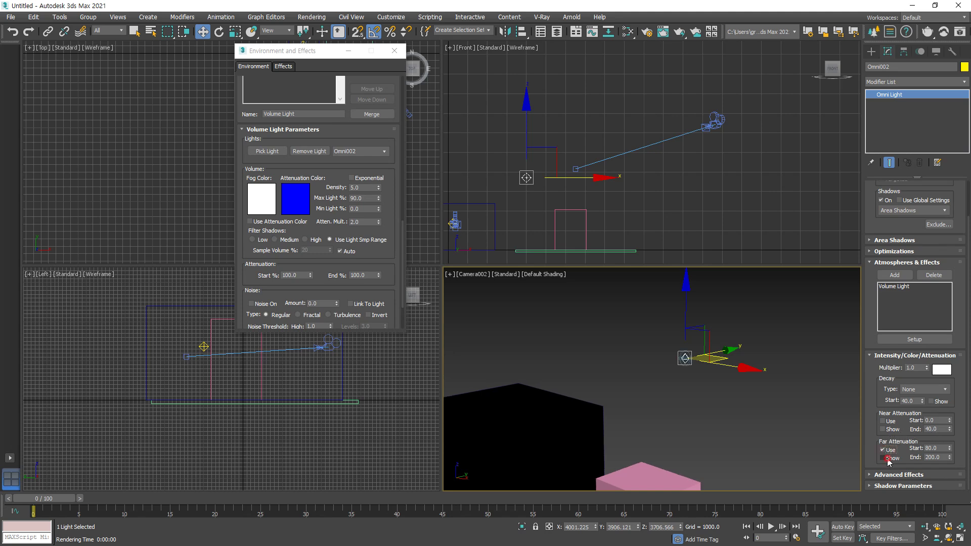
click(951, 451)
drag(951, 449, 904, 501)
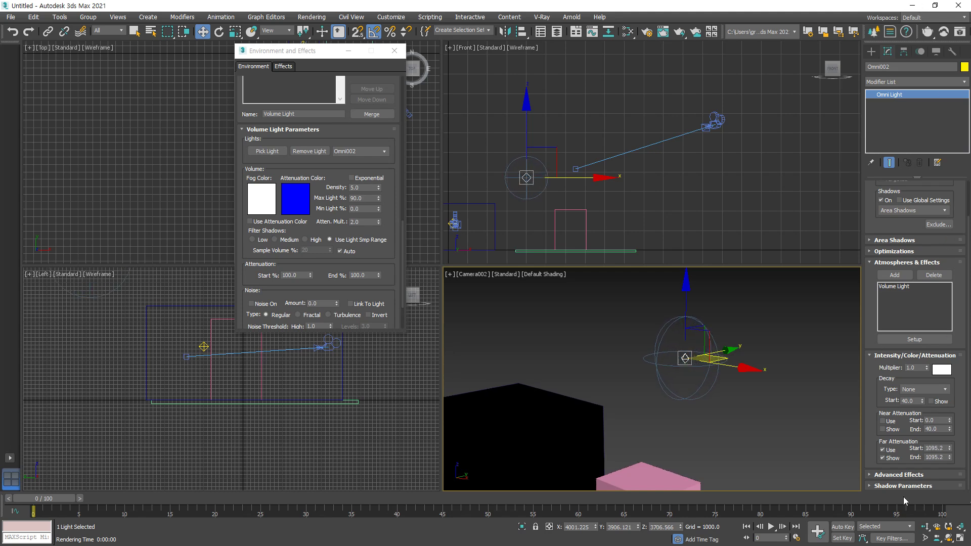
click(951, 457)
drag(950, 458, 951, 400)
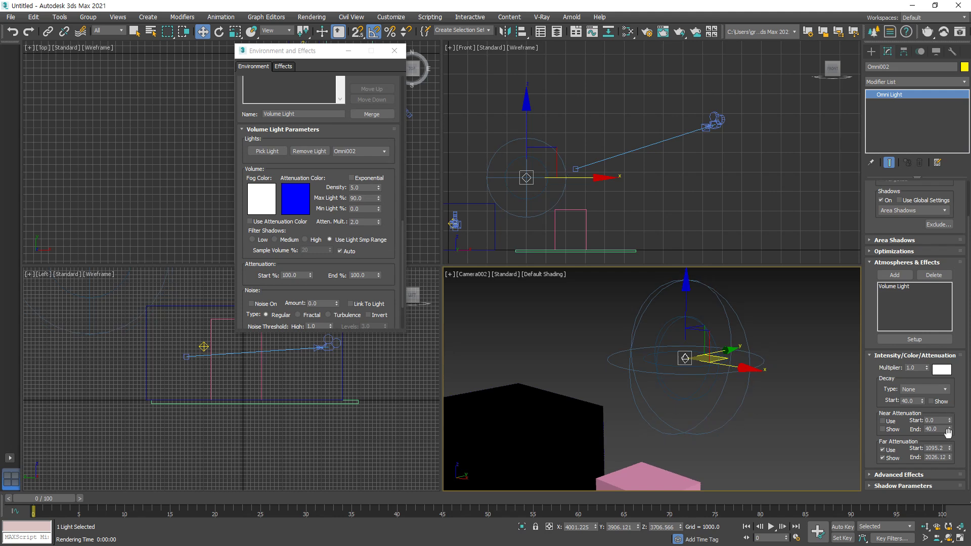
mouse_move(950, 448)
mouse_down()
mouse_move(950, 434)
mouse_move(950, 449)
mouse_up()
middle_drag(541, 186, 584, 199)
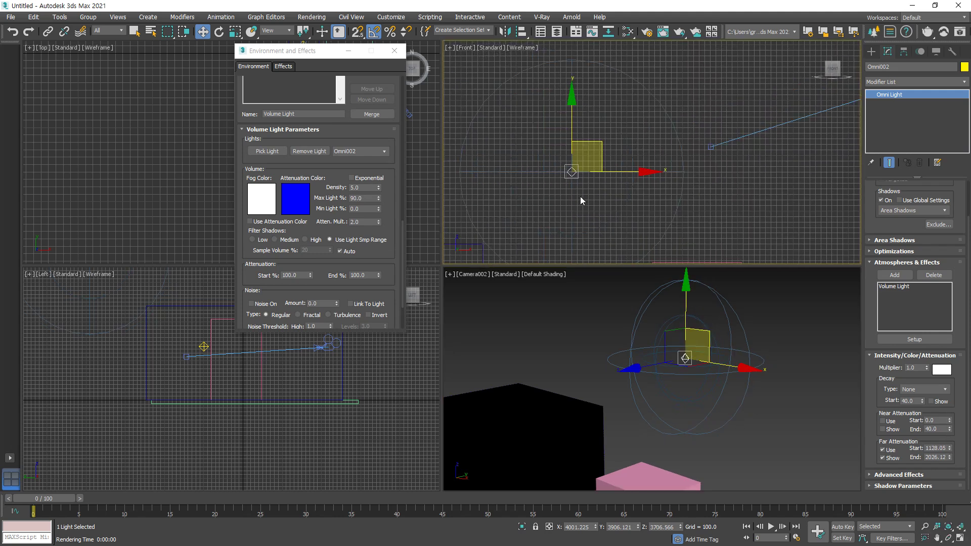
key(ctrl+alt+d)
mouse_move(568, 173)
mouse_down()
mouse_move(600, 123)
mouse_move(619, 130)
mouse_move(651, 103)
mouse_up()
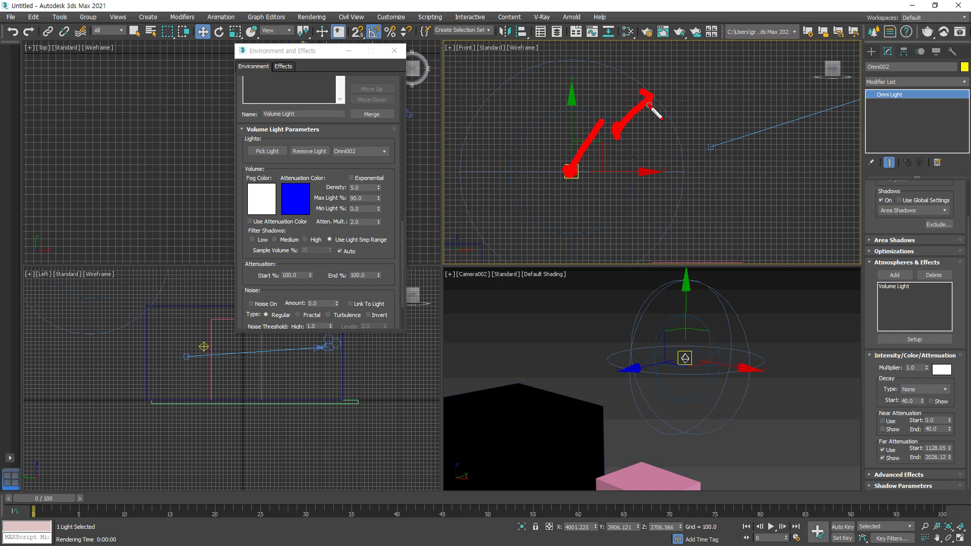
key(Escape)
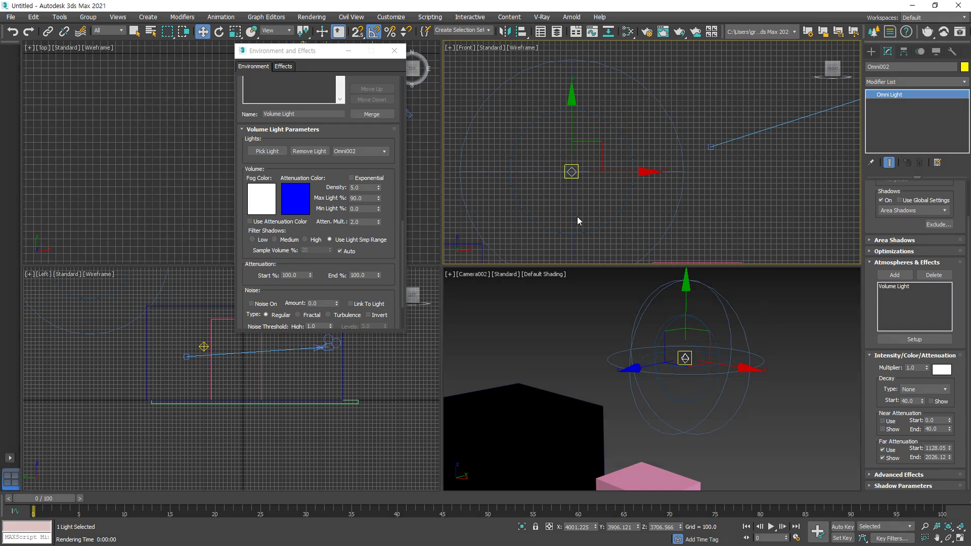
Render the front view with the Scanline Renderer, followed by the Camera002 view
click(648, 32)
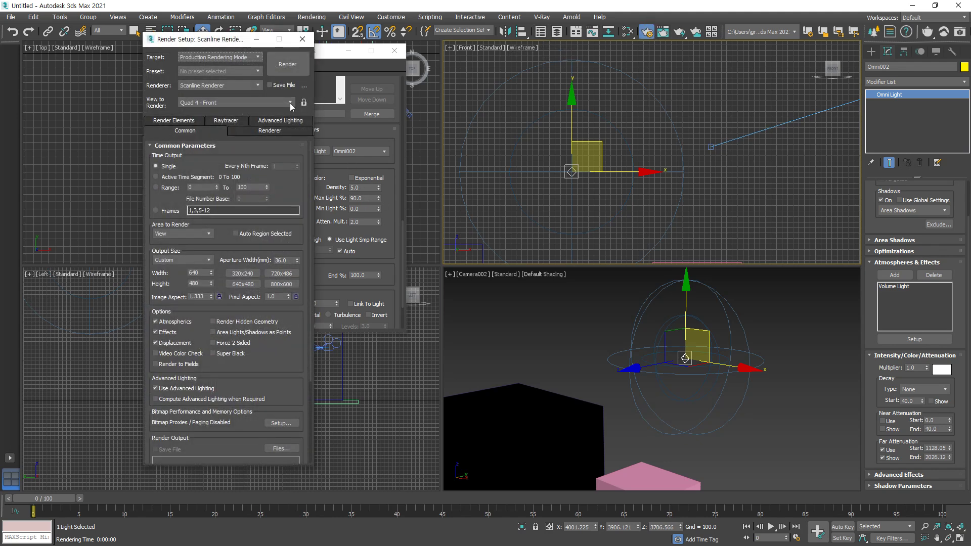
click(287, 64)
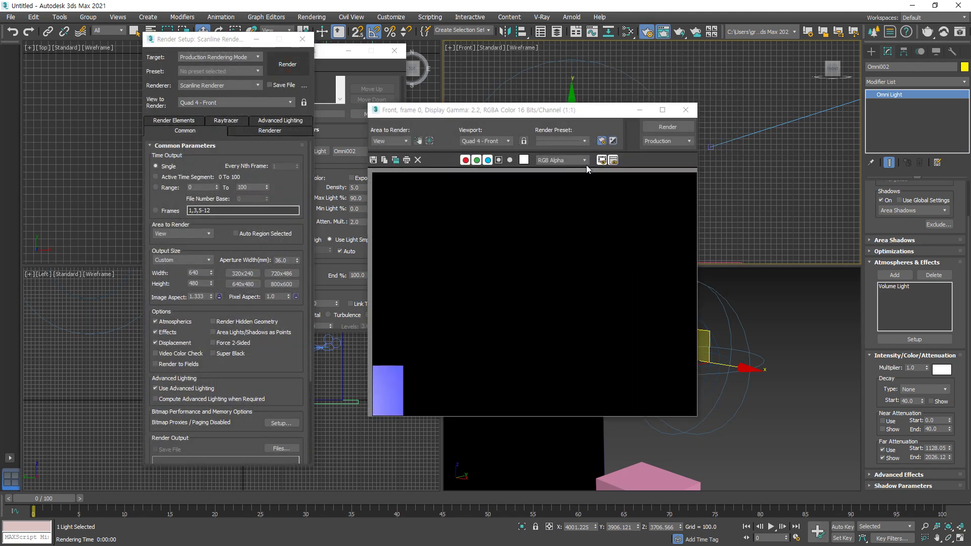
right_click(818, 365)
click(669, 127)
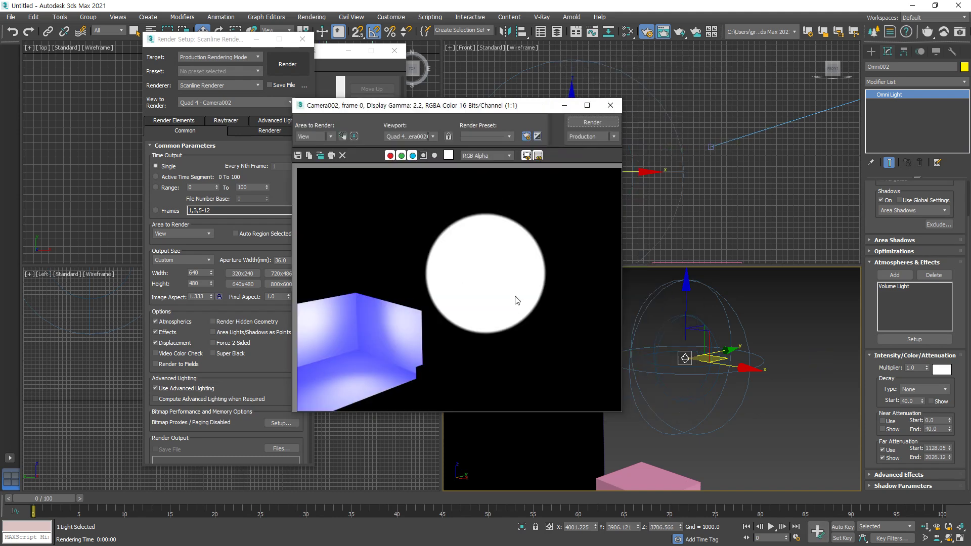
Set the Volume Light density to 0.01 and the omni light's multiplier to 0.5, and re-render the camera view
drag(187, 44, 76, 41)
drag(283, 55, 174, 41)
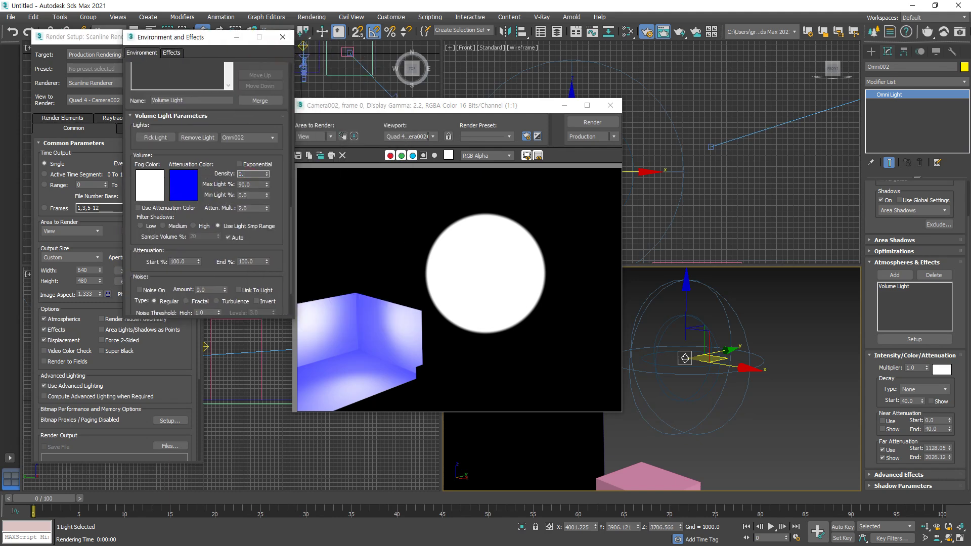
click(608, 126)
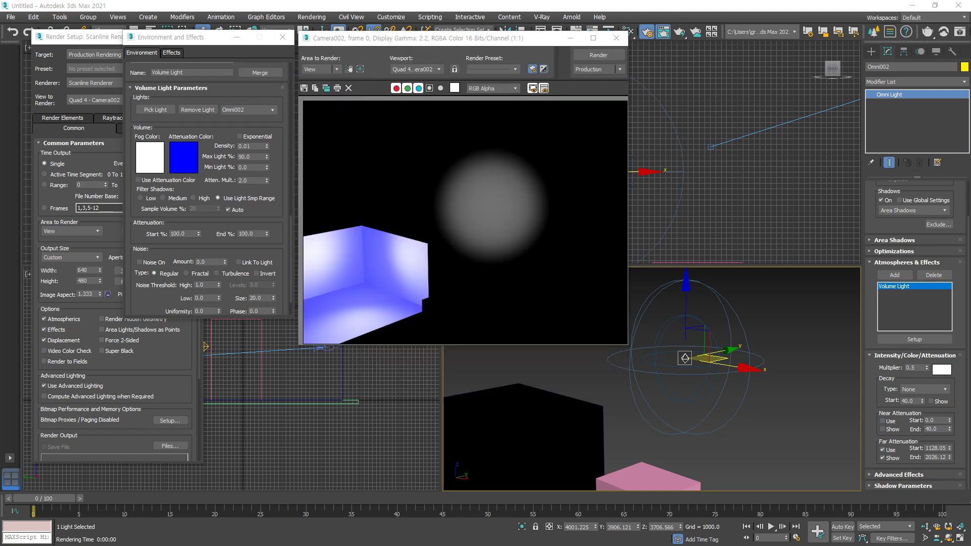
Replace the omni light with a target spotlight drawn downward in the front view, about 2650 units from its target
click(616, 38)
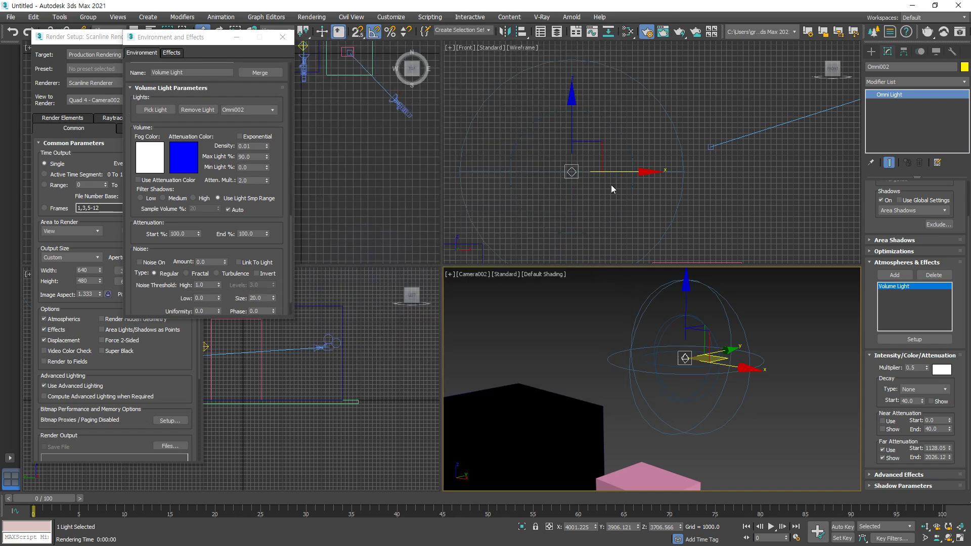
click(577, 181)
click(689, 366)
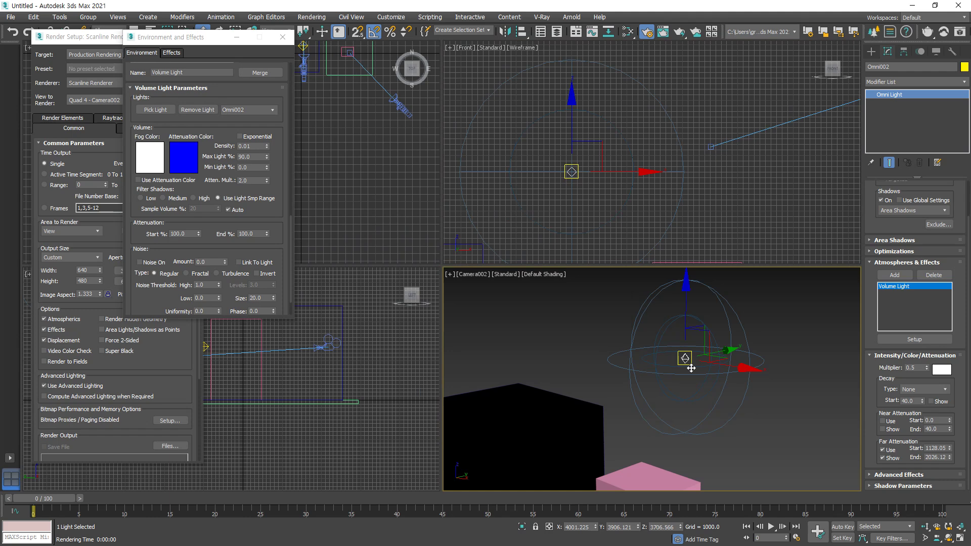
key(Delete)
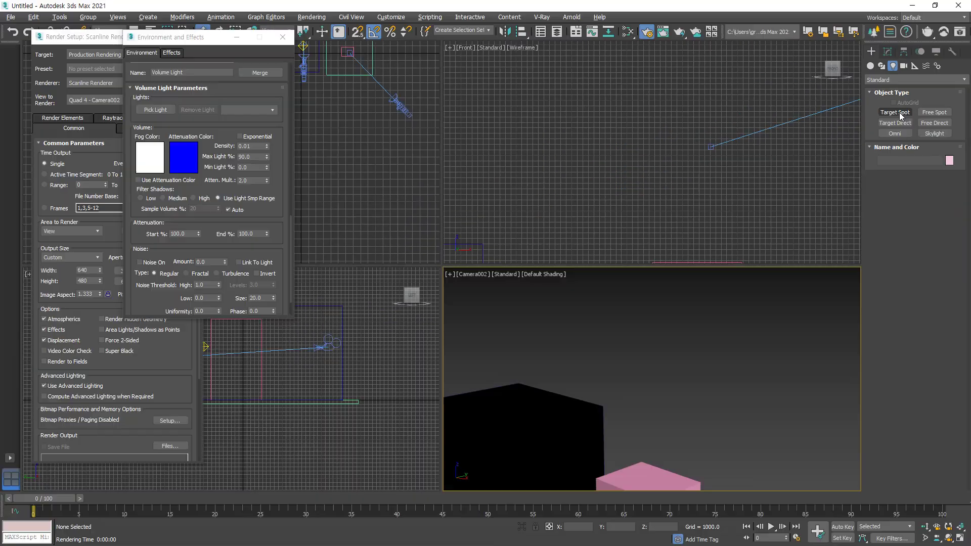
click(896, 113)
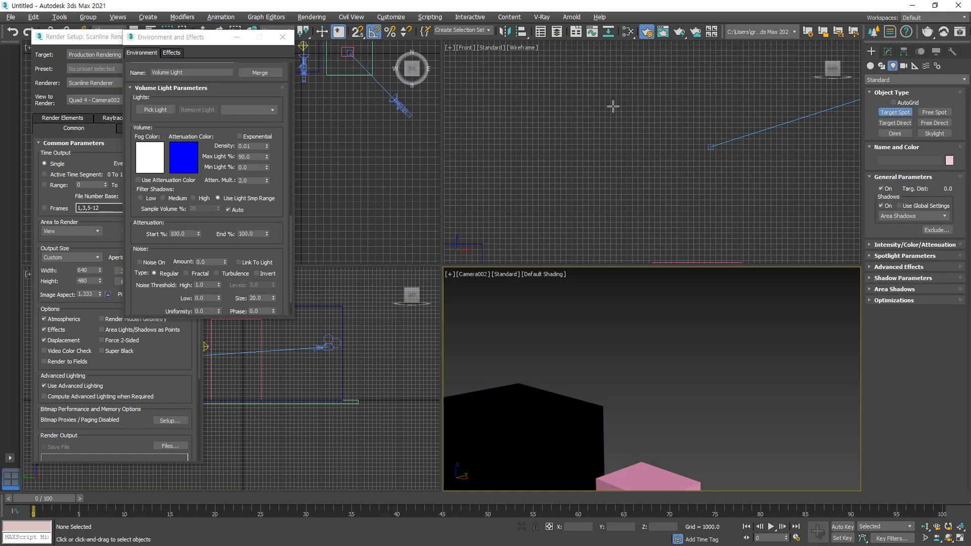
drag(672, 93, 676, 233)
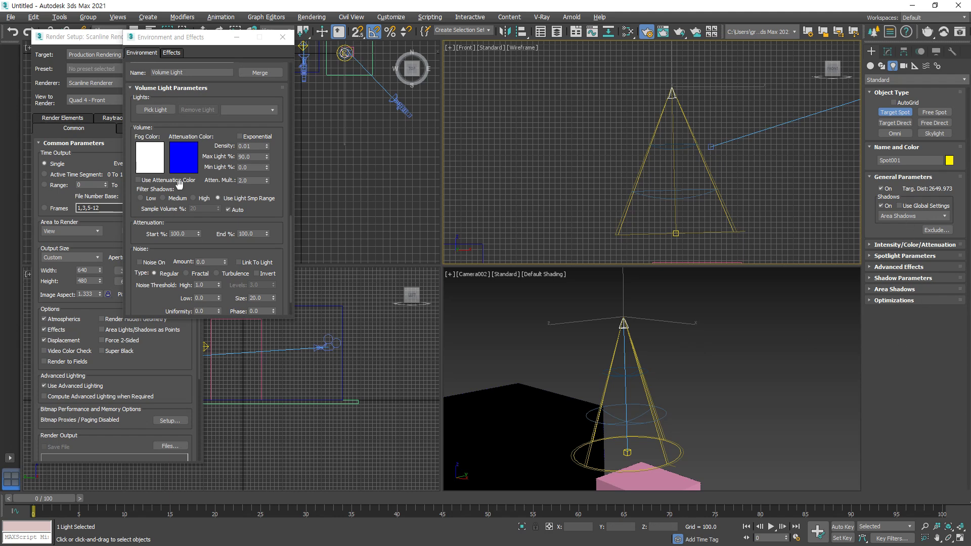
Assign the new spotlight Spot001 to the existing Volume Light effect and check it in the effect's light list
drag(160, 38, 328, 95)
scroll(378, 176, up, 3)
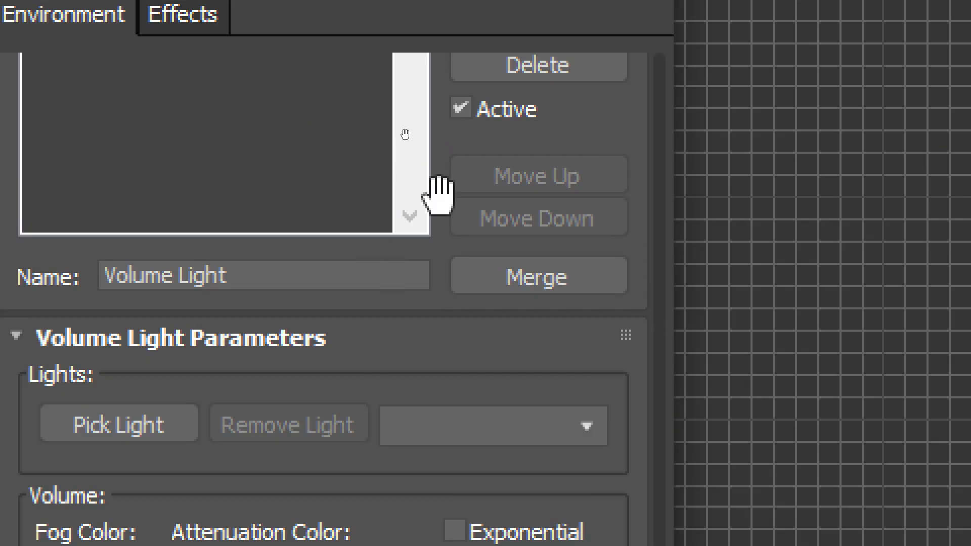
drag(406, 137, 445, 404)
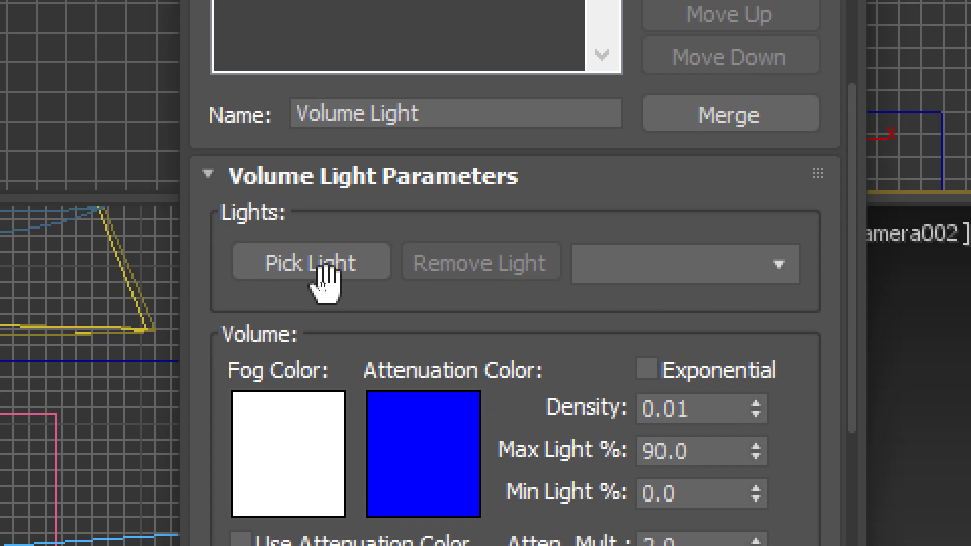
click(328, 283)
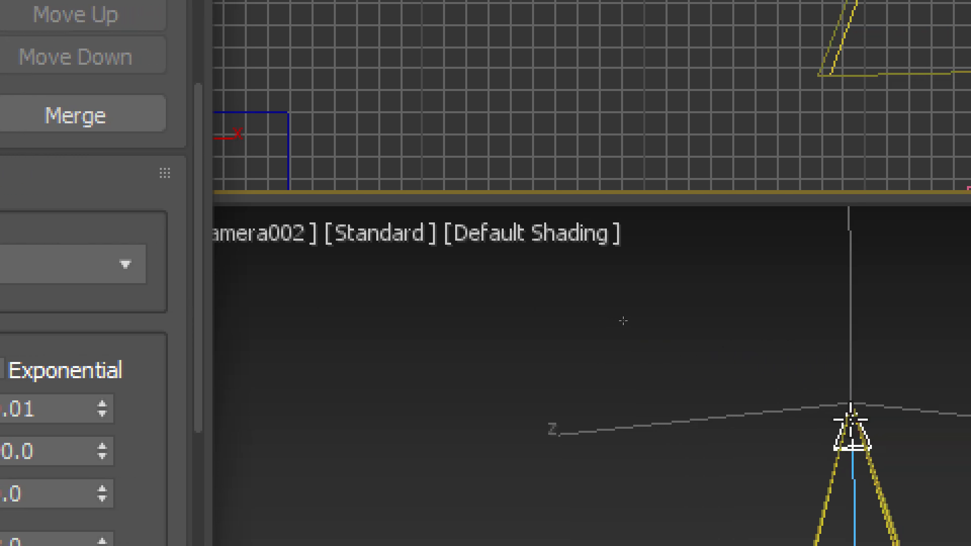
click(855, 427)
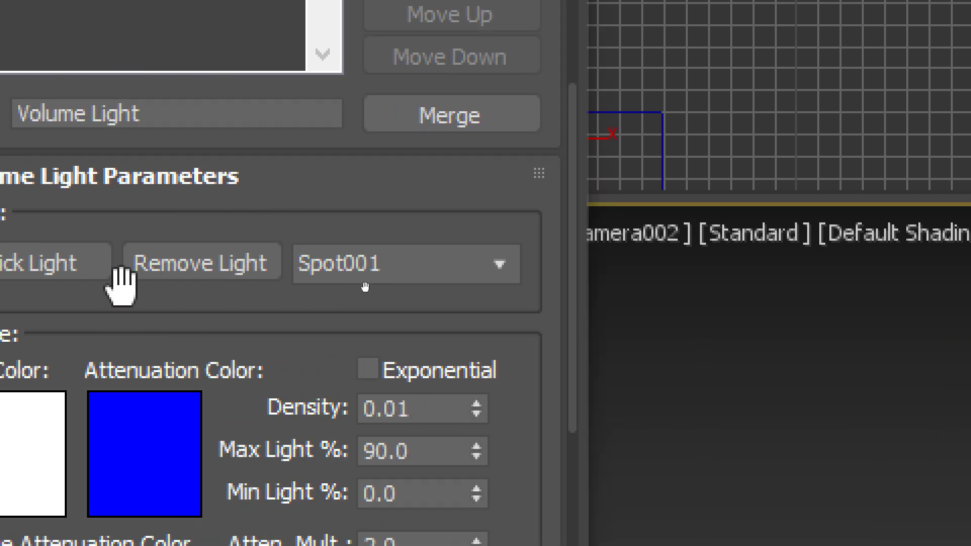
click(502, 272)
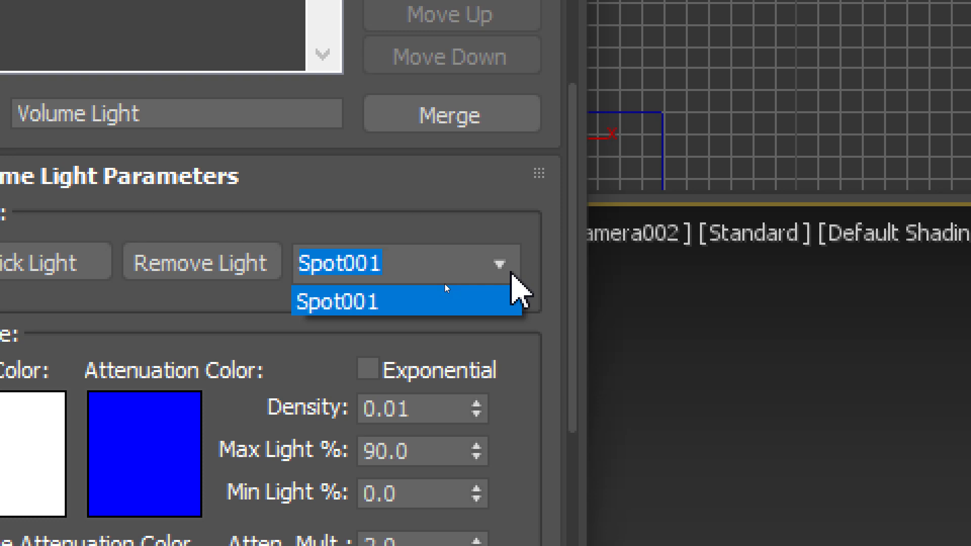
click(512, 274)
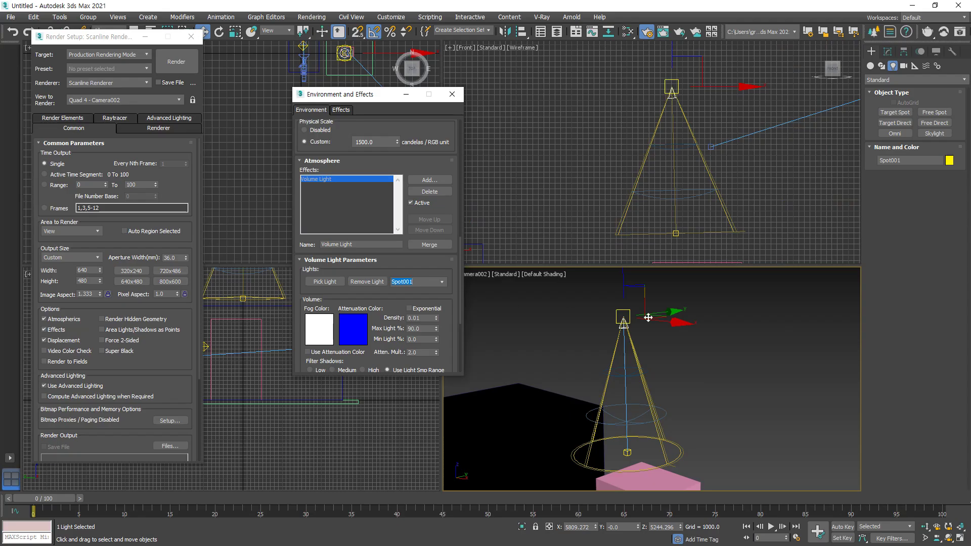
Render the Camera002 view with the volumetric spotlight and move the rendered image clear of the viewports
right_click(648, 317)
click(658, 210)
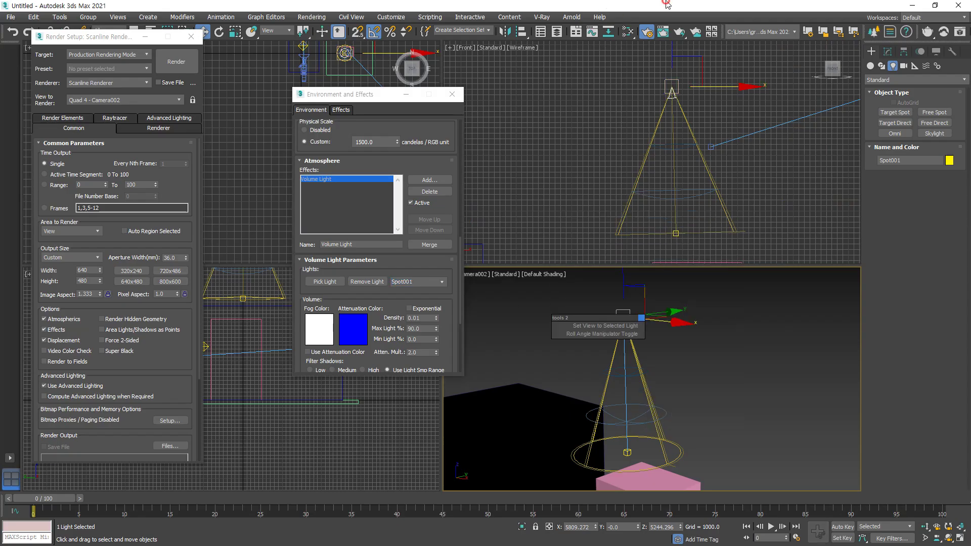
click(176, 61)
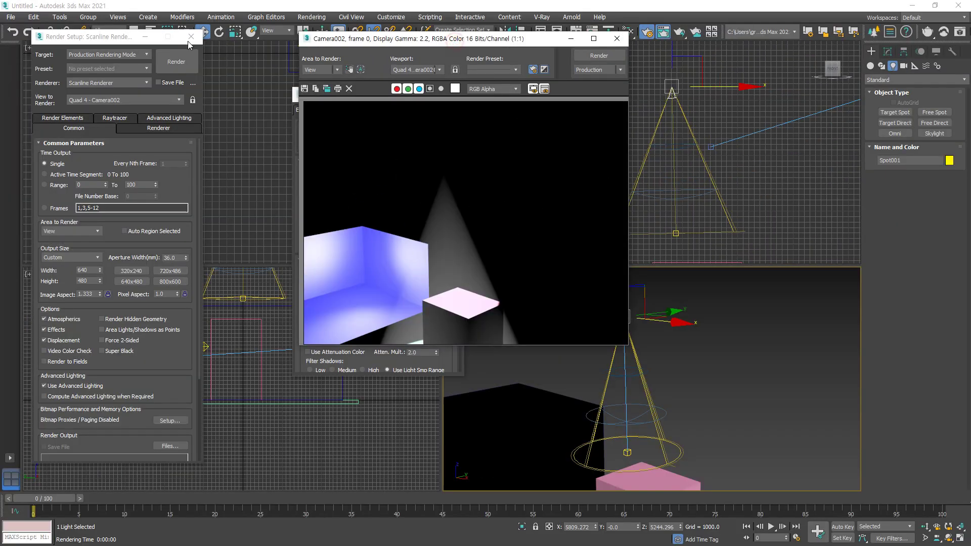
drag(455, 43, 188, 44)
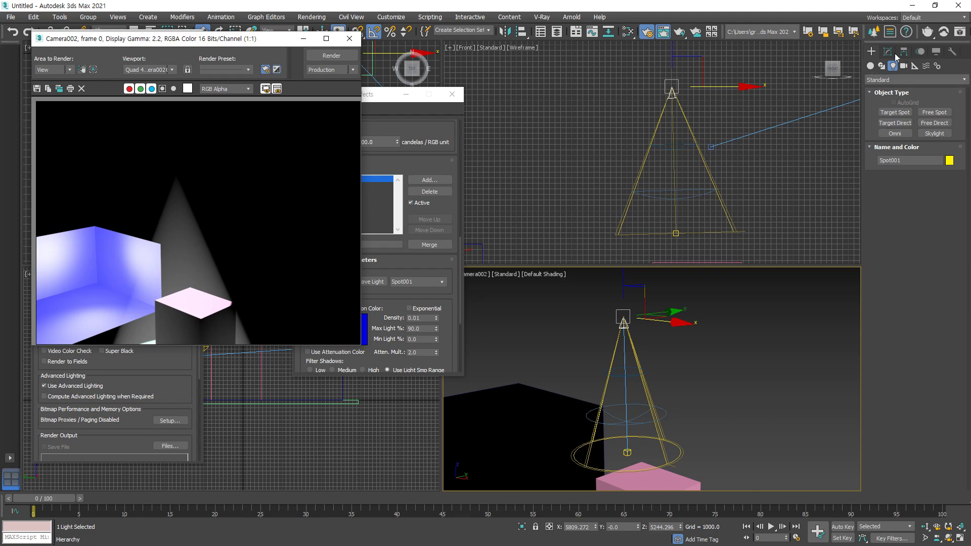
Set the spotlight's cone to a hotspot of about 26.2 and a falloff of about 46.9
click(888, 52)
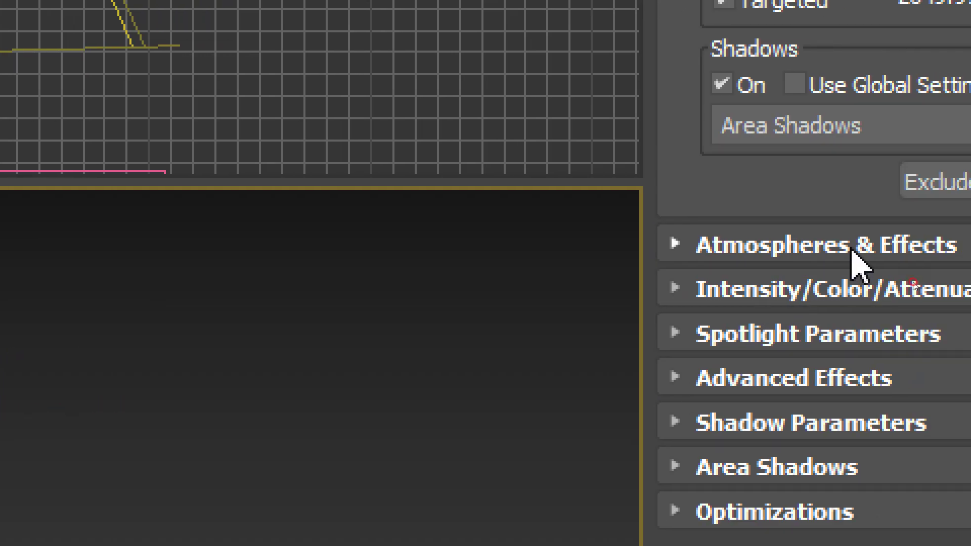
click(914, 285)
click(852, 248)
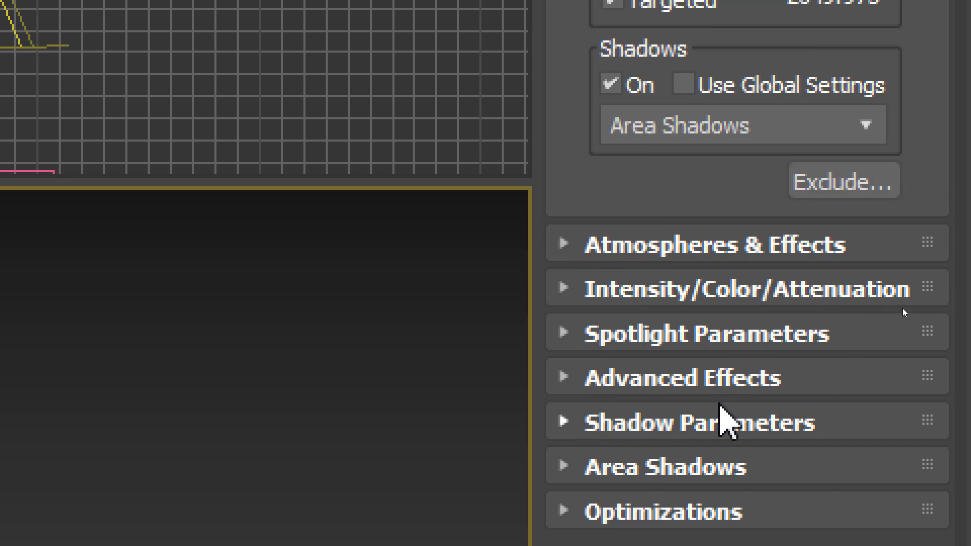
click(696, 334)
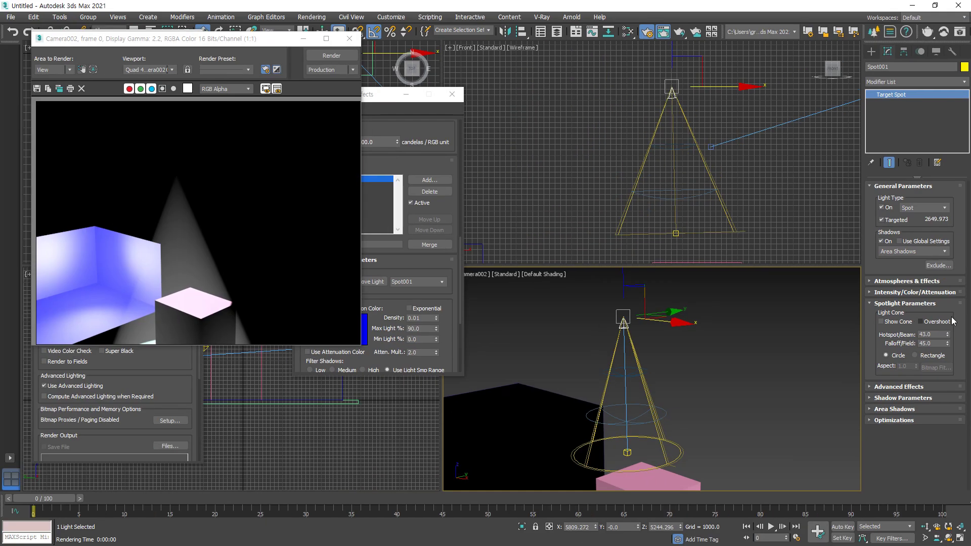
drag(948, 335, 955, 420)
mouse_move(693, 222)
mouse_down()
mouse_move(653, 213)
mouse_move(703, 230)
mouse_move(691, 212)
mouse_move(651, 224)
mouse_move(711, 222)
mouse_move(734, 208)
mouse_move(733, 223)
mouse_up()
mouse_move(636, 215)
mouse_down()
mouse_move(624, 205)
mouse_move(628, 230)
mouse_up()
key(Escape)
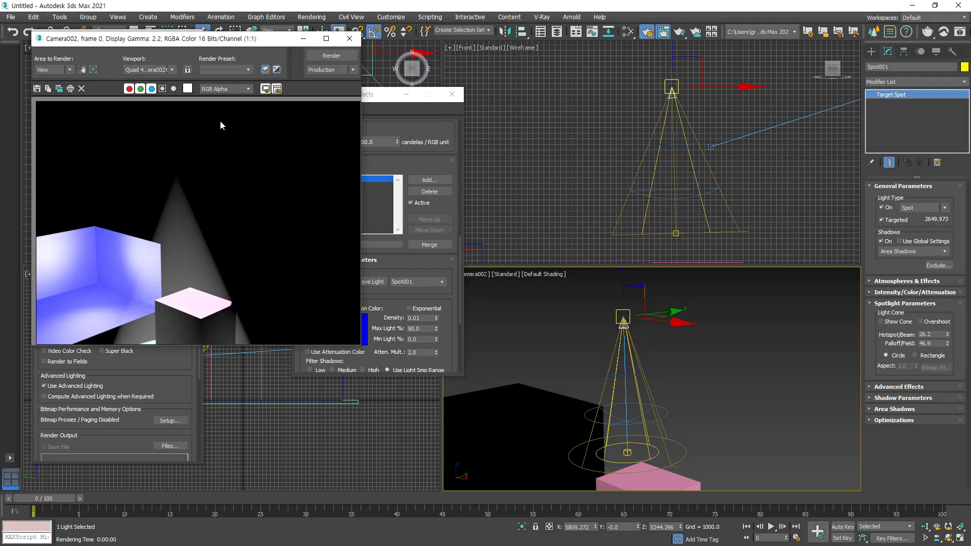
key(ctrl+2)
mouse_move(229, 277)
mouse_down()
mouse_move(206, 275)
mouse_move(209, 244)
mouse_up()
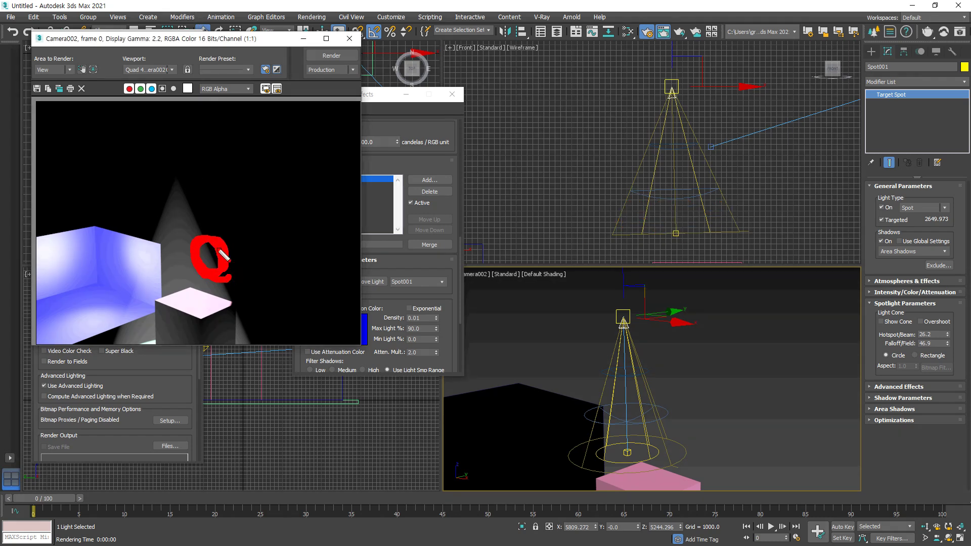
key(Escape)
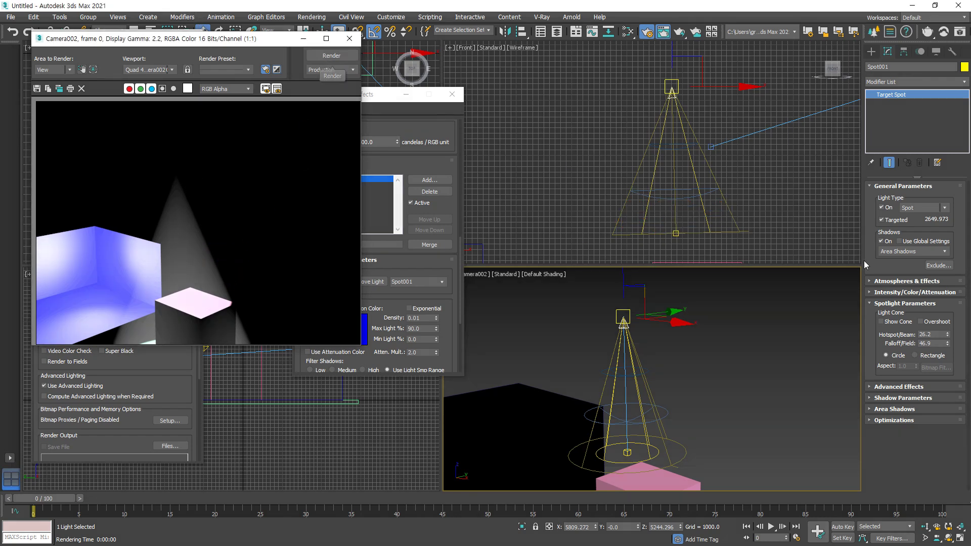
Re-render the Camera002 view and examine the soft edge of the volumetric light cone up close
right_click(696, 295)
click(320, 61)
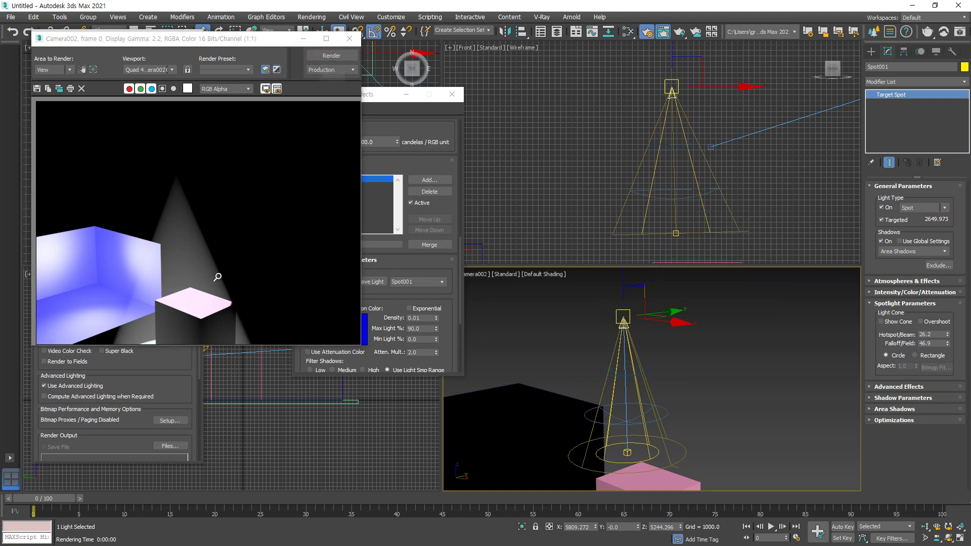
drag(232, 39, 342, 76)
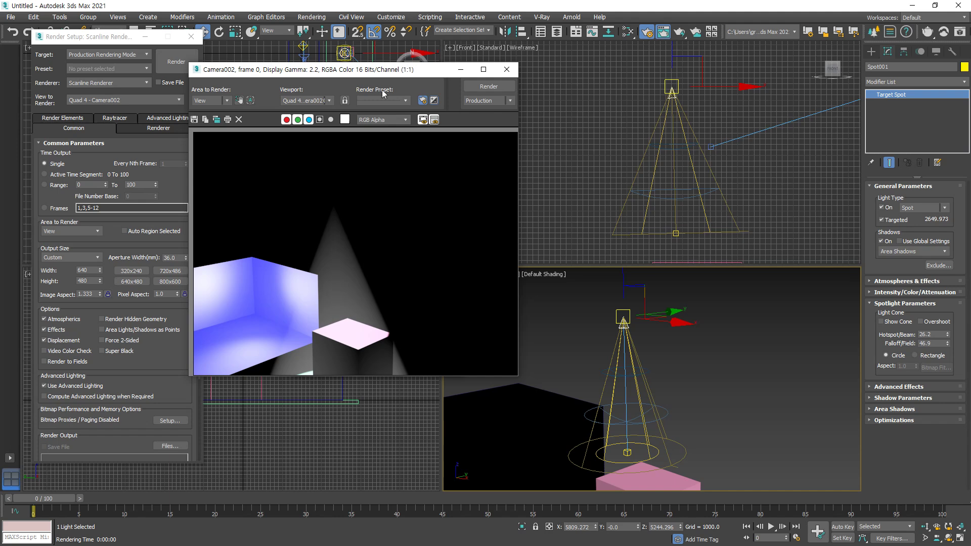
click(488, 86)
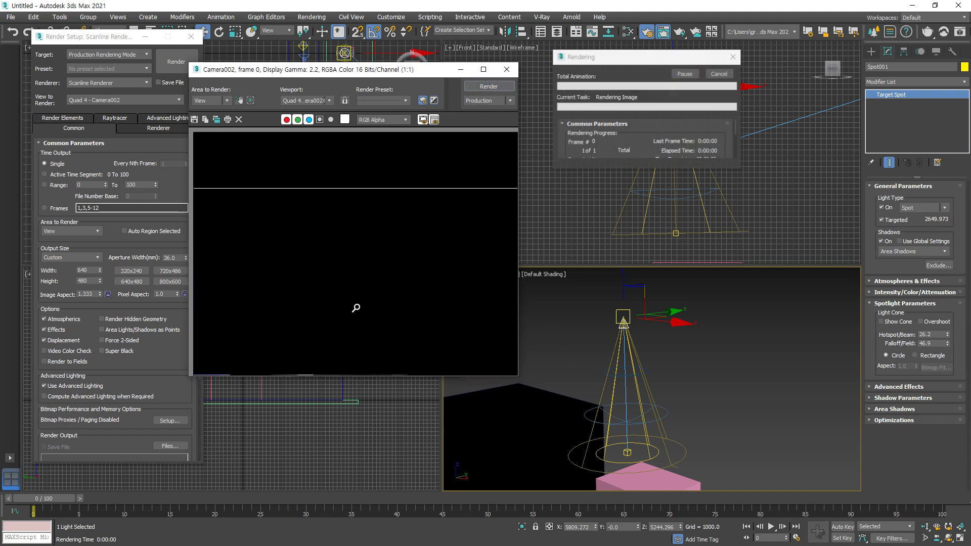
scroll(367, 315, up, 2)
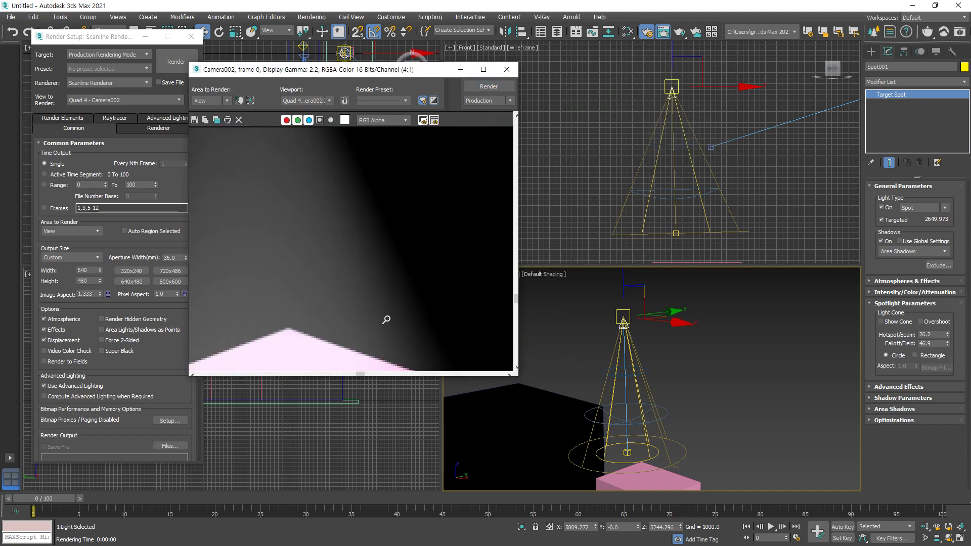
scroll(373, 316, down, 2)
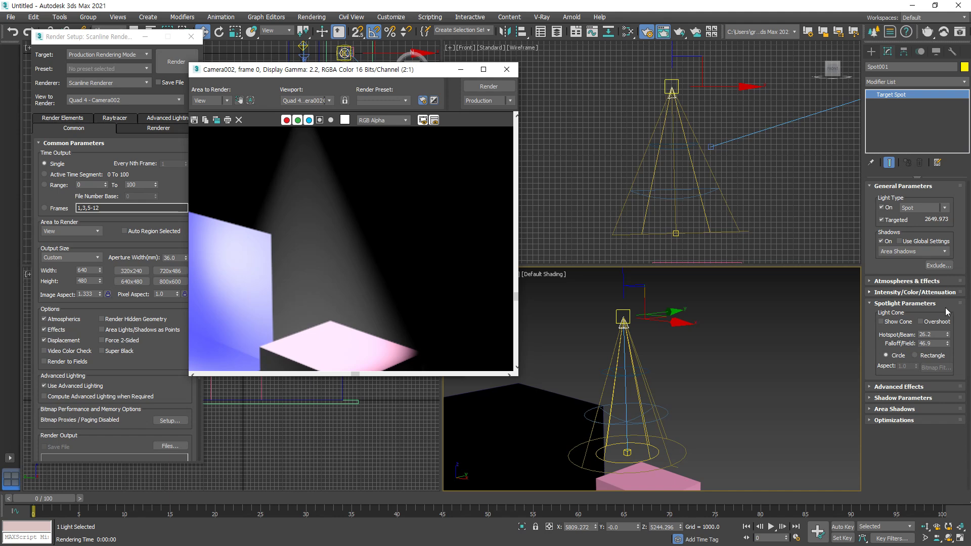
Reduce the spotlight's hotspot to about 18.2 and re-render the camera view
drag(949, 337, 949, 358)
click(484, 84)
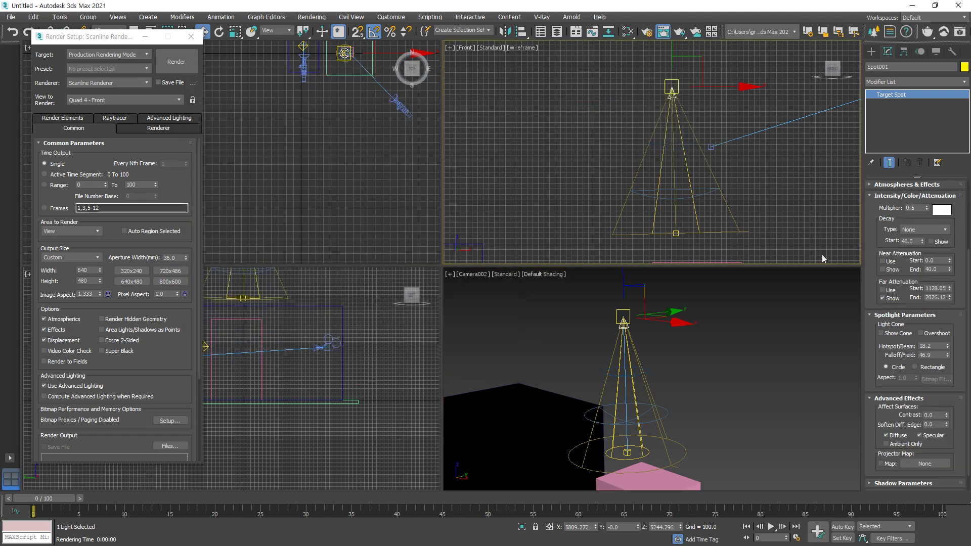
Check the spotlight's decay type options, leaving the type at None, and enable the use of far attenuation
key(F10)
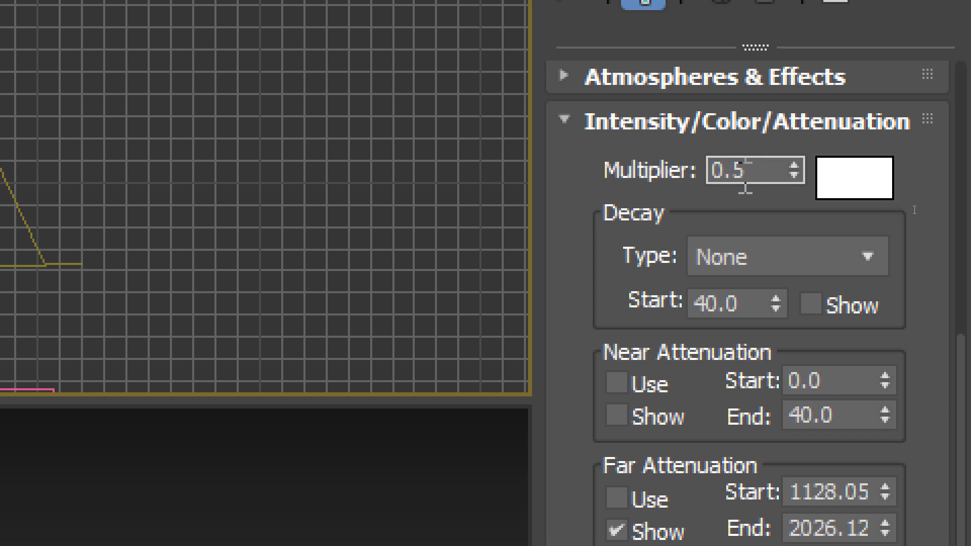
click(855, 259)
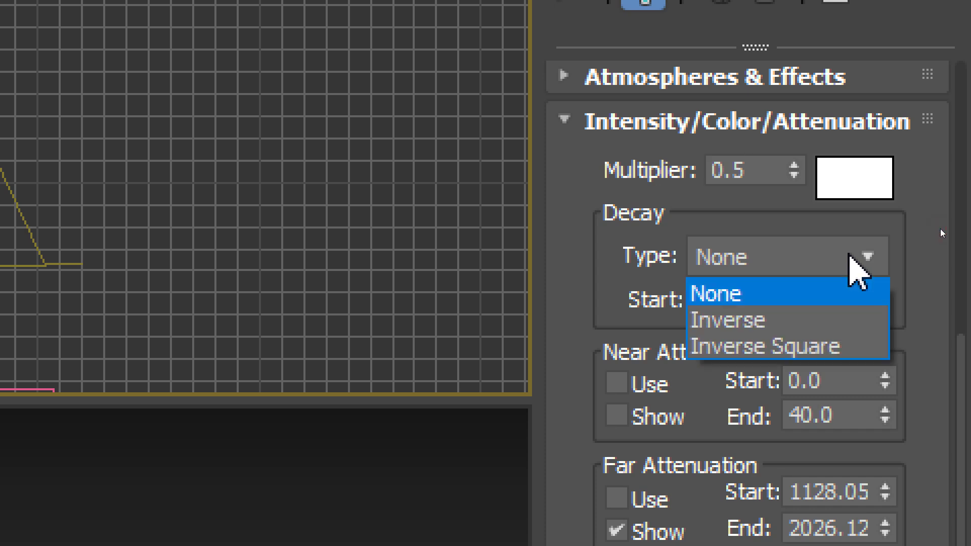
click(848, 256)
drag(581, 299, 581, 202)
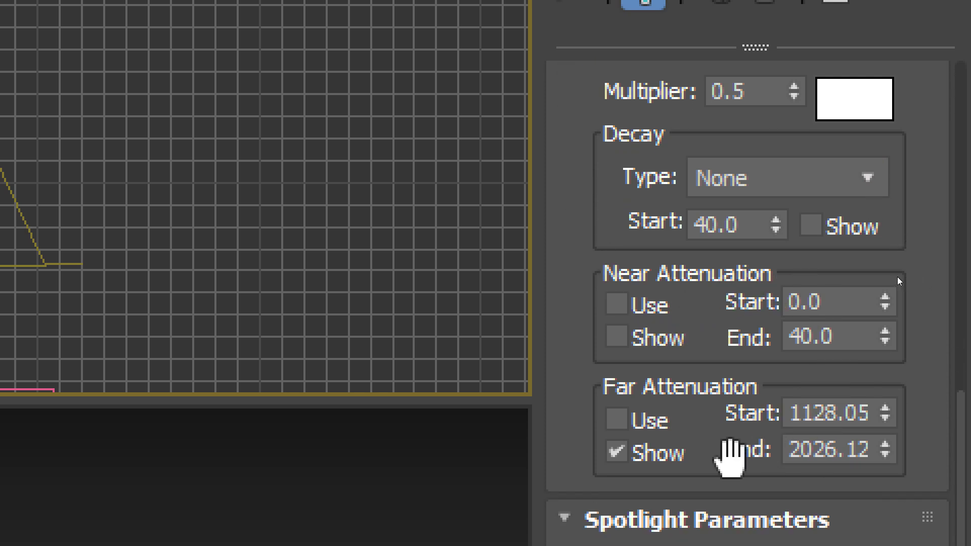
click(652, 423)
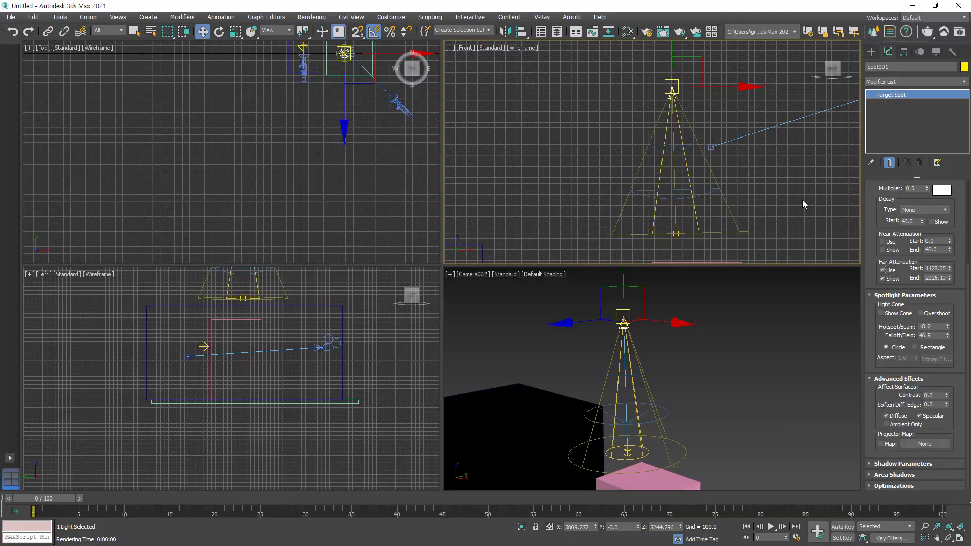
mouse_move(723, 189)
mouse_down()
mouse_move(662, 199)
mouse_move(677, 201)
mouse_up()
drag(672, 84, 668, 186)
key(Escape)
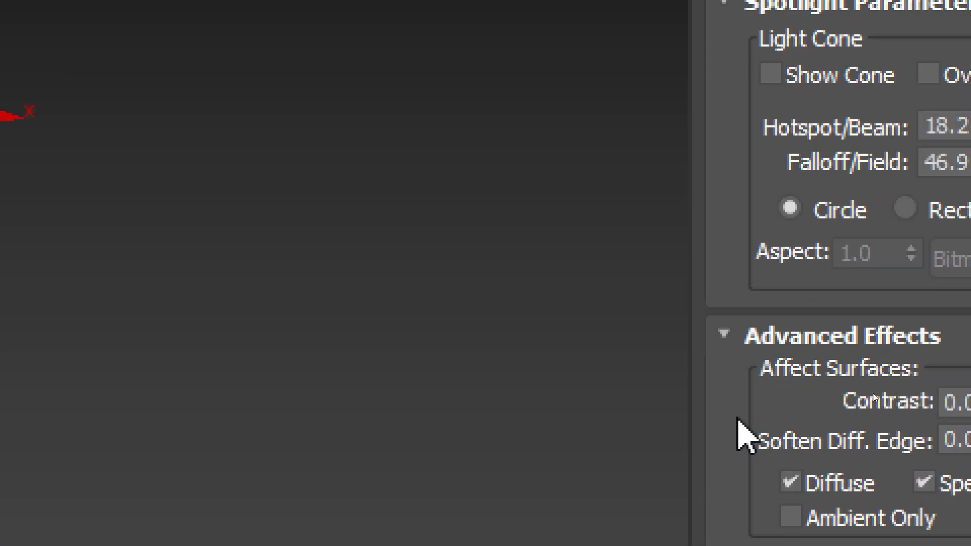
drag(727, 156, 721, 458)
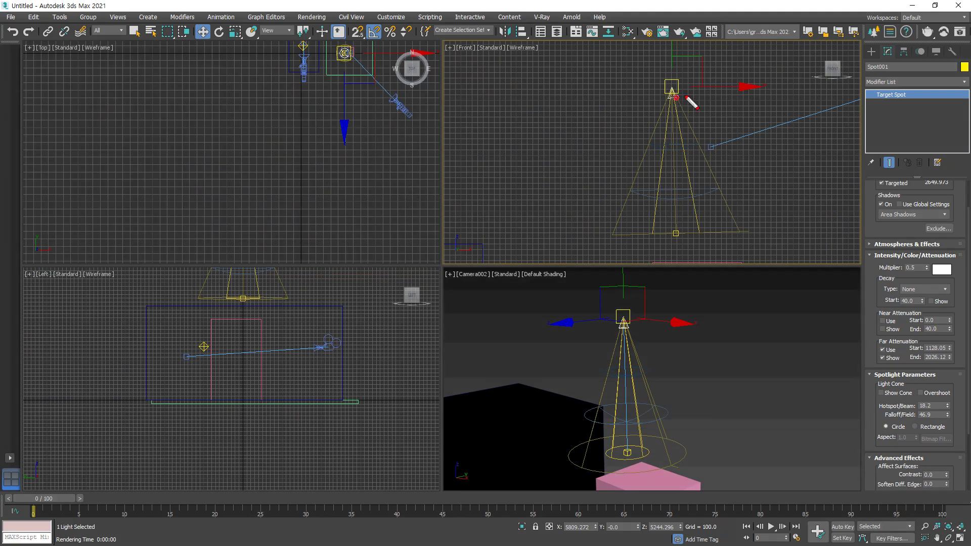
drag(676, 96, 714, 92)
drag(690, 99, 704, 191)
key(Escape)
Deselect the spotlight, render the Camera002 view with far attenuation in use and examine the volumetric light cone
click(707, 310)
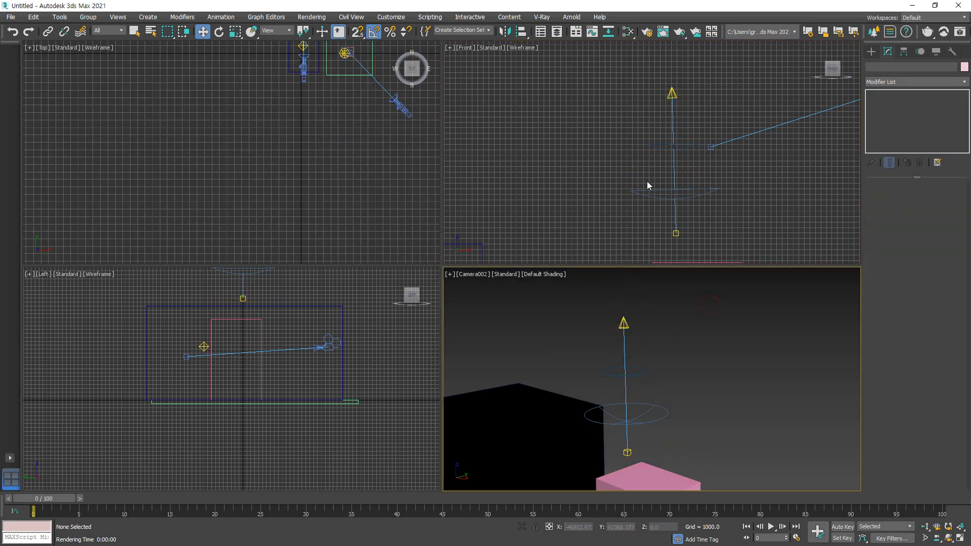
key(F10)
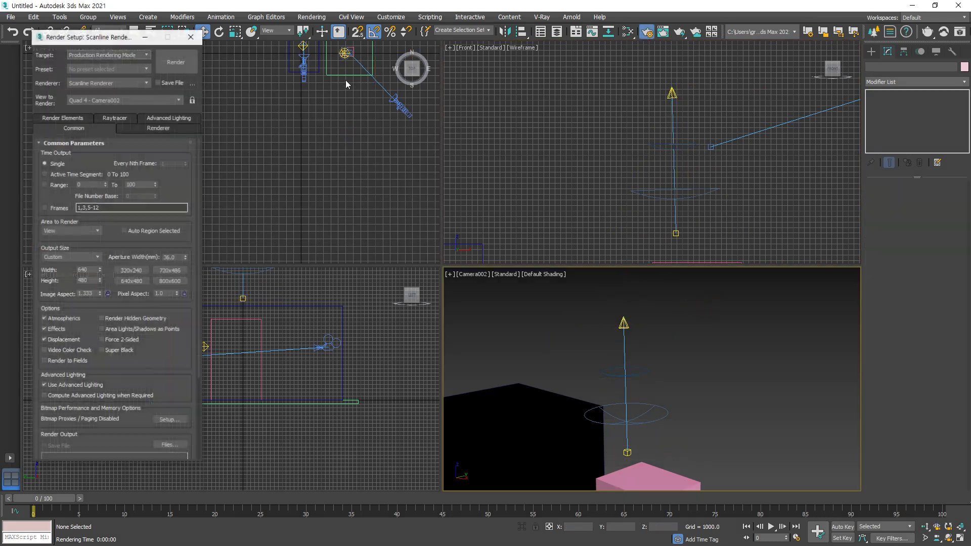
click(176, 61)
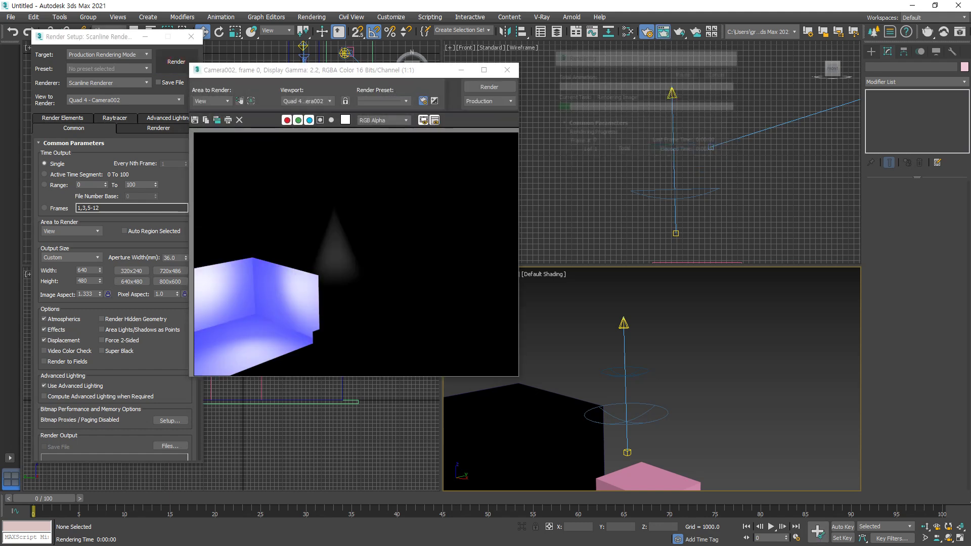
scroll(318, 276, up, 1)
key(ctrl+2)
drag(356, 155, 418, 299)
key(Escape)
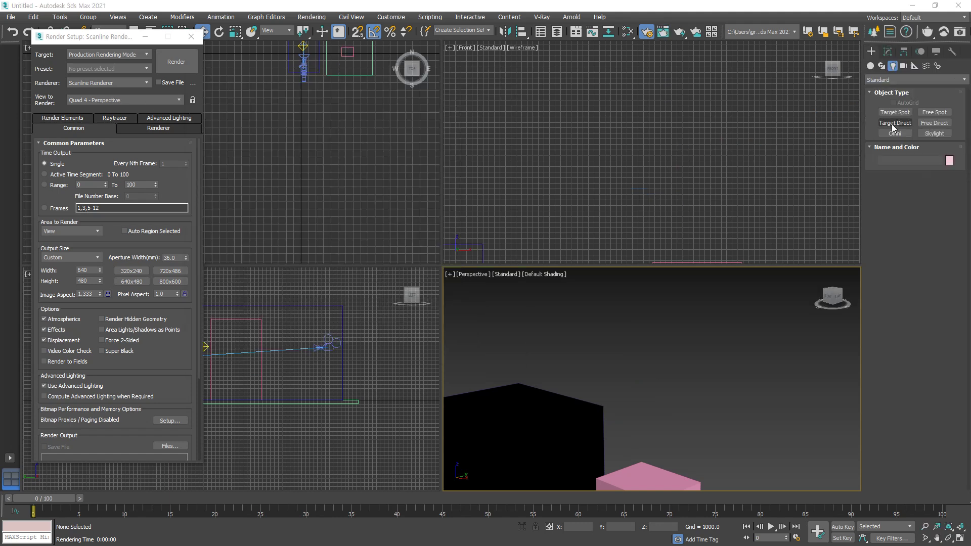
Create a vertical target directional light about 7344 long and a slanted target spotlight about 7403 long in the Front view
click(895, 123)
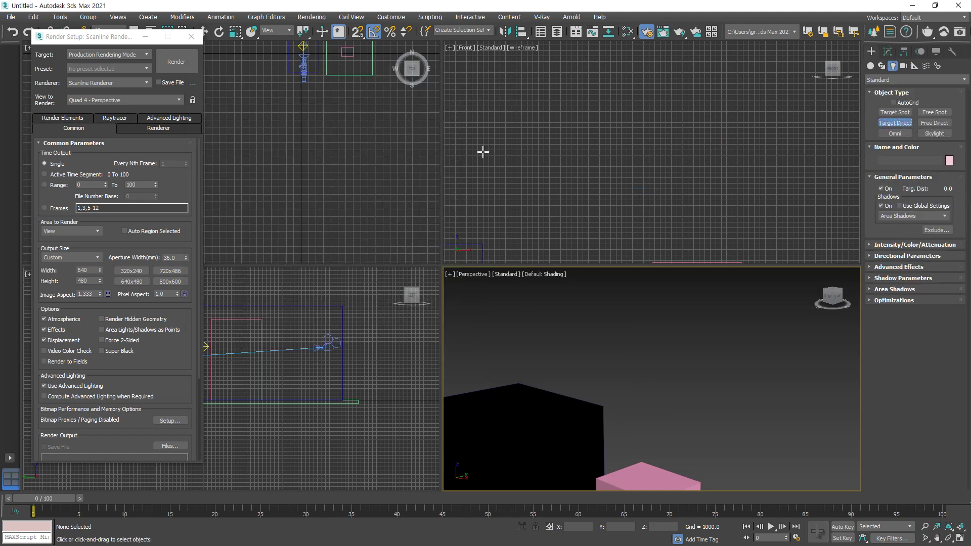
drag(601, 81, 601, 177)
middle_drag(682, 339, 610, 420)
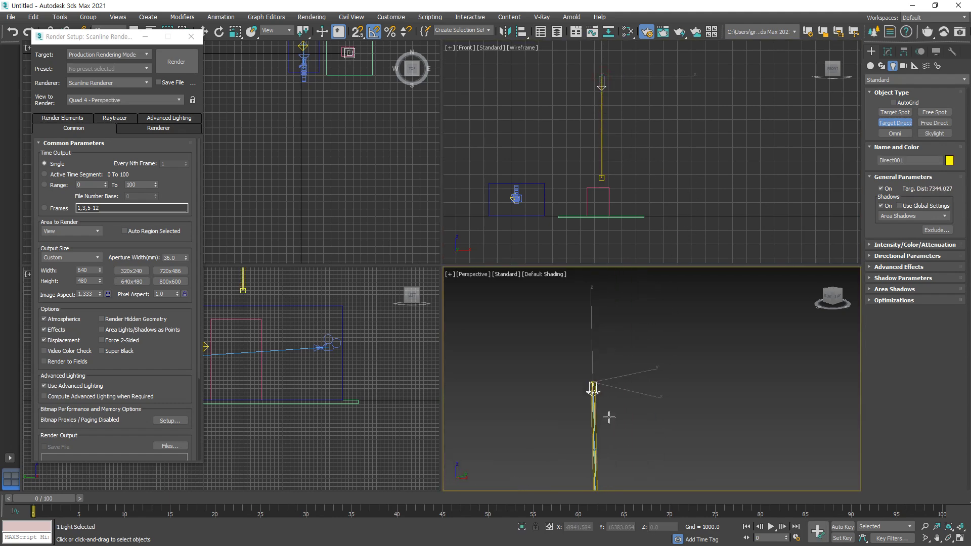
scroll(609, 419, up, 4)
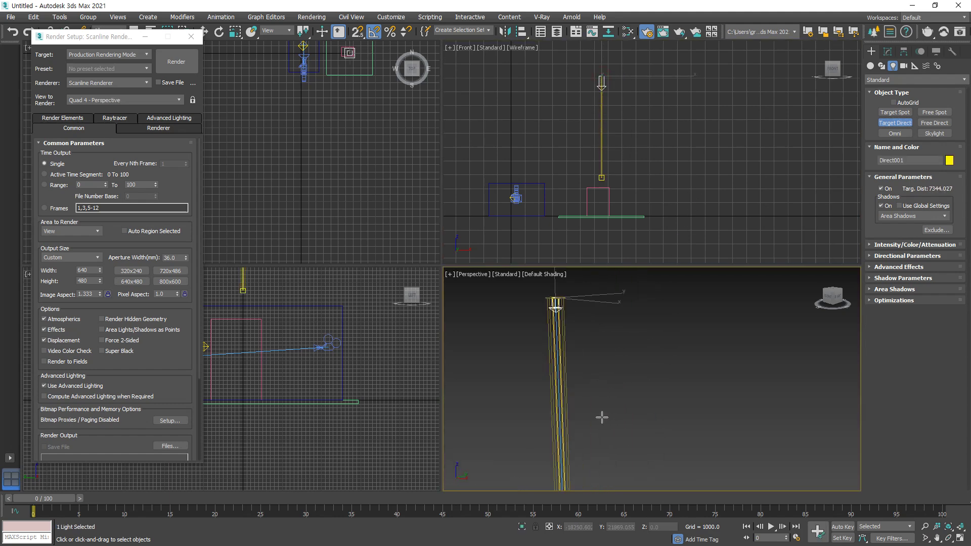
click(895, 112)
drag(672, 87, 644, 186)
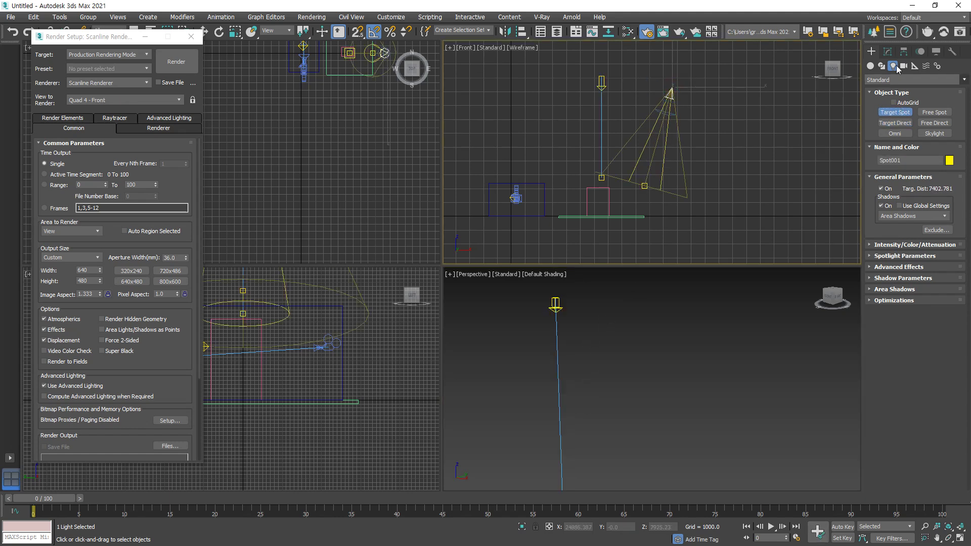
Enable Overshoot in the new spotlight's light cone settings and close the render setup window
click(886, 52)
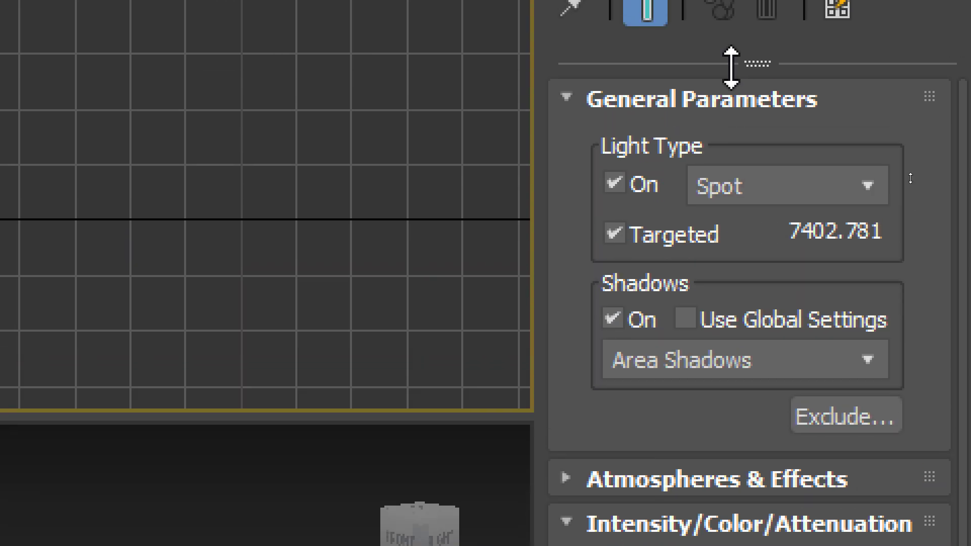
drag(592, 419, 575, 87)
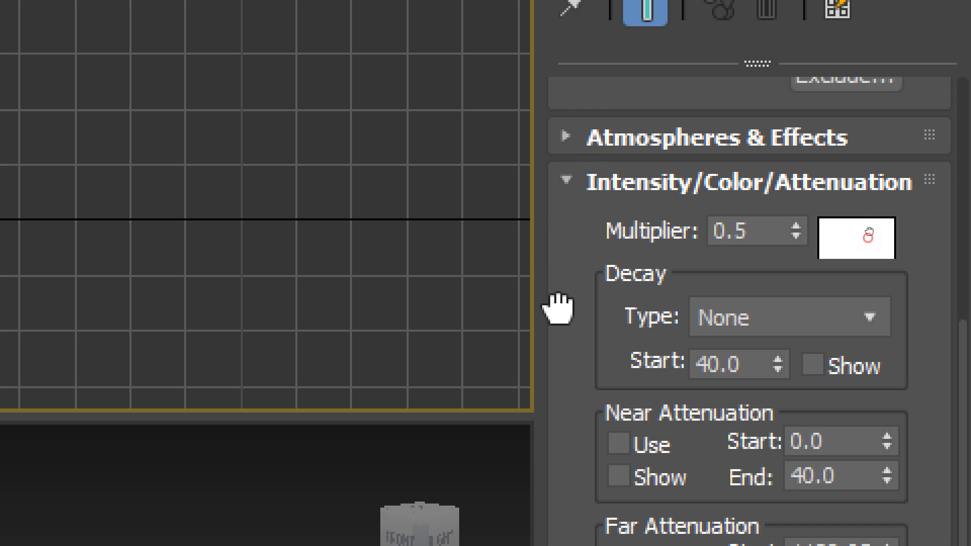
drag(560, 308, 580, 156)
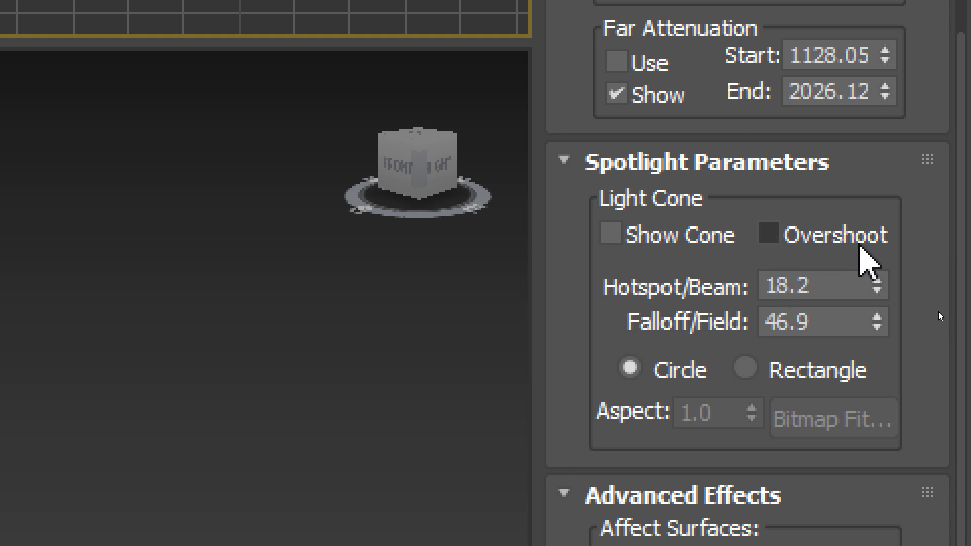
click(848, 233)
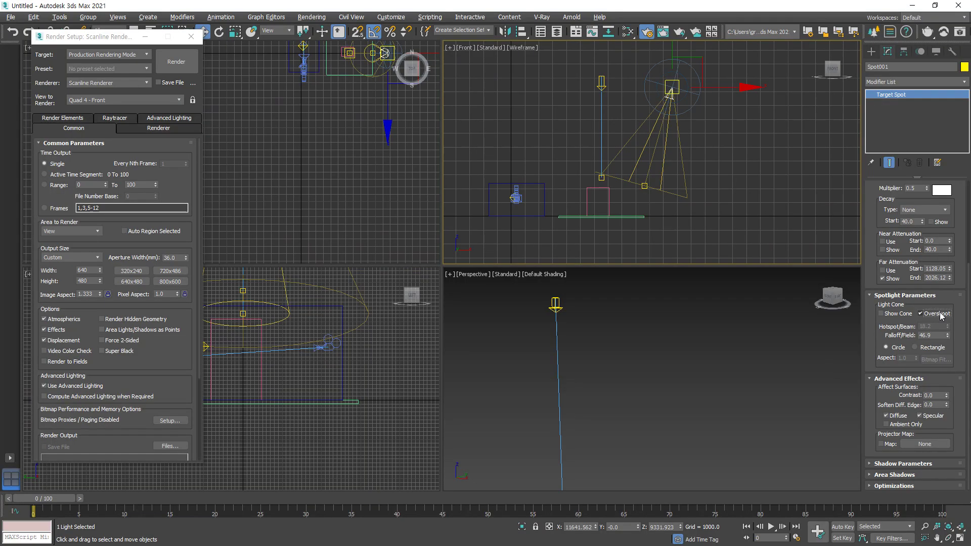
key(shift+q)
key(Escape)
click(192, 36)
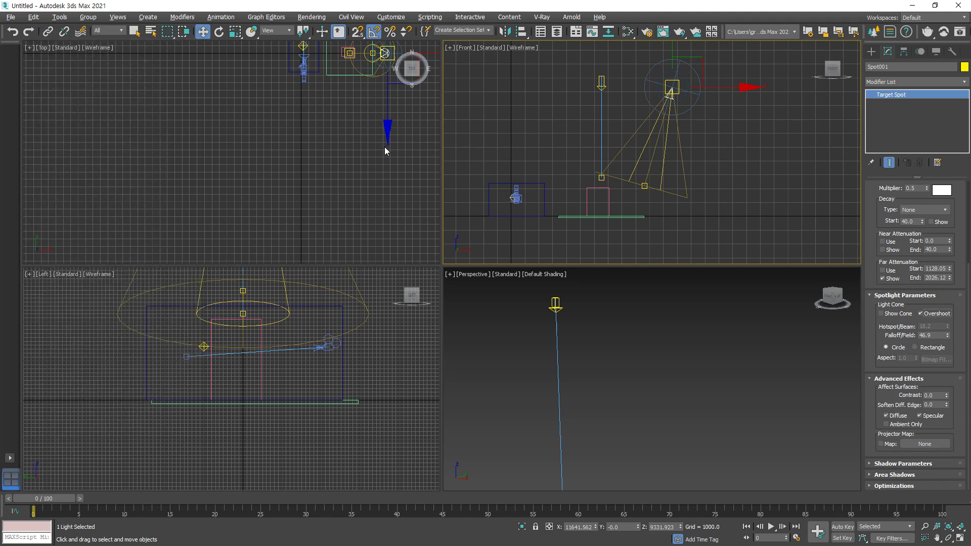
mouse_move(585, 80)
mouse_down()
mouse_move(520, 191)
mouse_move(585, 91)
mouse_move(640, 188)
mouse_move(644, 156)
mouse_move(616, 188)
mouse_up()
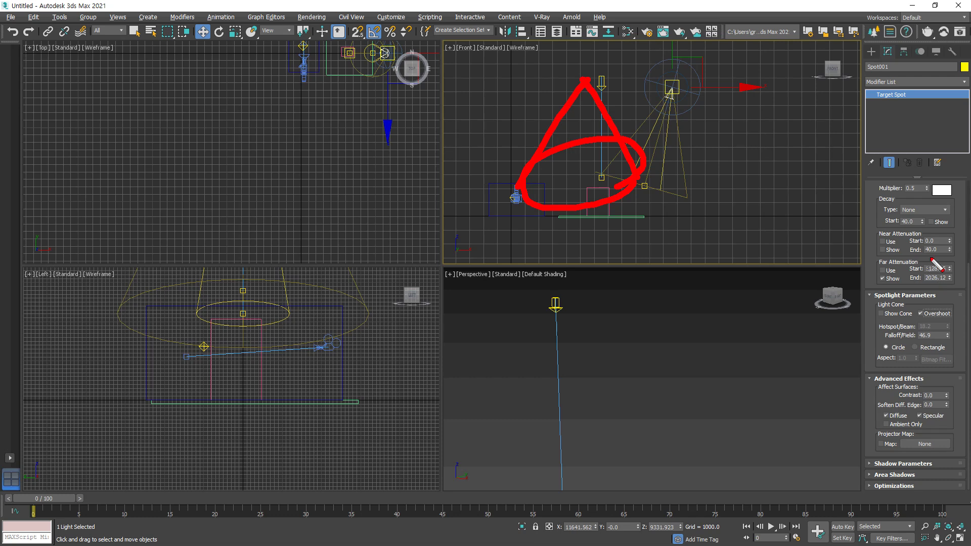
key(e)
mouse_move(586, 67)
mouse_down()
mouse_move(591, 76)
mouse_move(577, 65)
mouse_move(463, 91)
mouse_move(498, 104)
mouse_up()
mouse_move(625, 78)
mouse_down()
mouse_move(726, 122)
mouse_move(688, 142)
mouse_up()
mouse_move(586, 94)
mouse_down()
mouse_move(547, 150)
mouse_move(624, 182)
mouse_up()
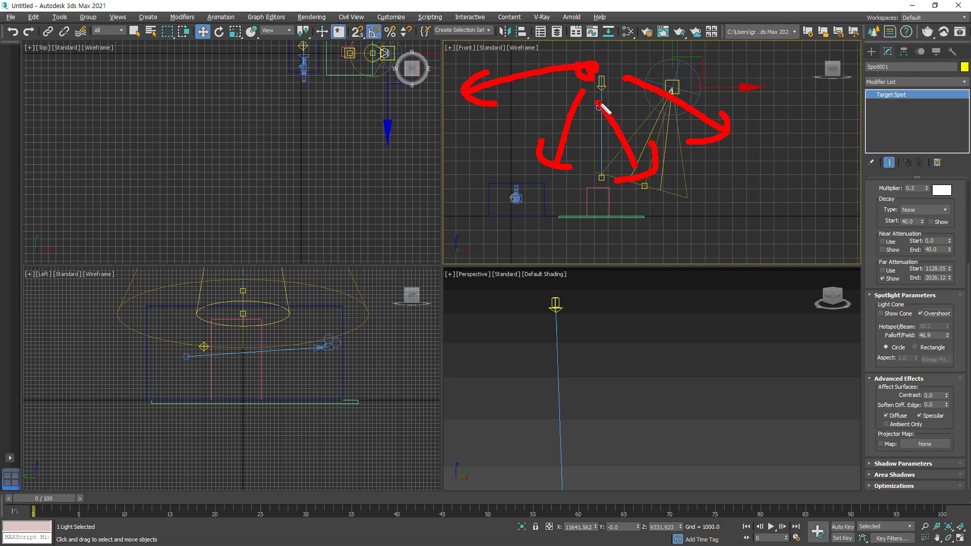
key(Escape)
Select the directional light and the spotlight together in the Front view and delete them
click(601, 82)
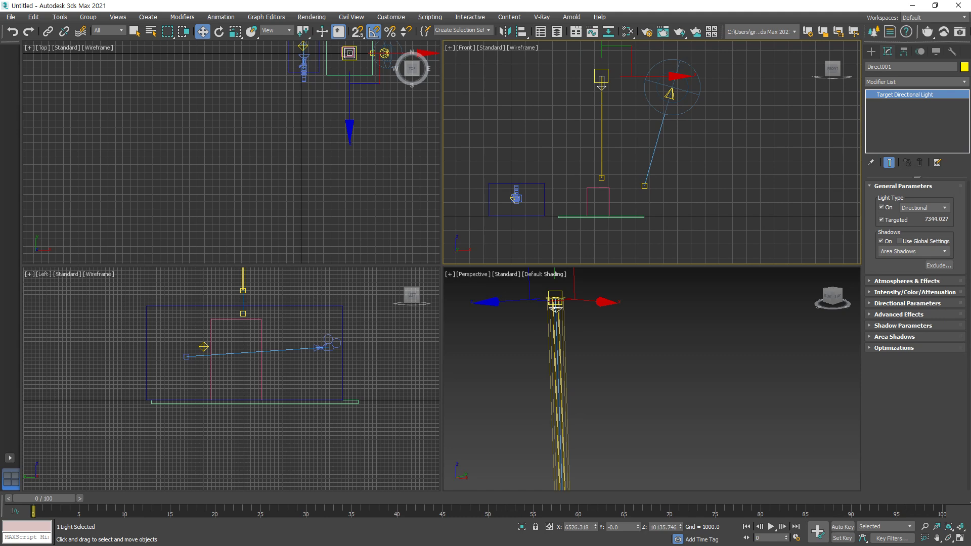
click(735, 133)
drag(736, 133, 578, 88)
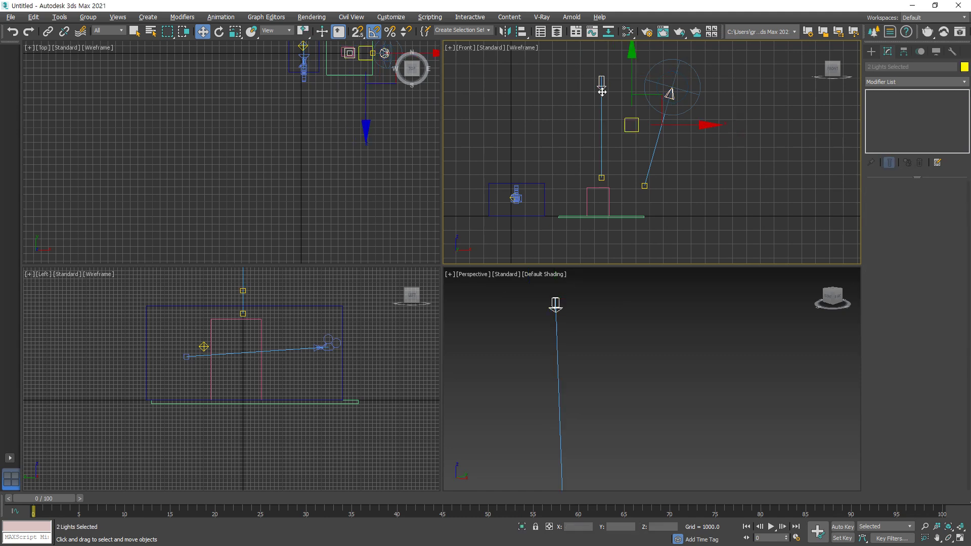
key(Delete)
Switch the light creation category from Standard to VRay, look over its light types and choose VRayLight
click(871, 51)
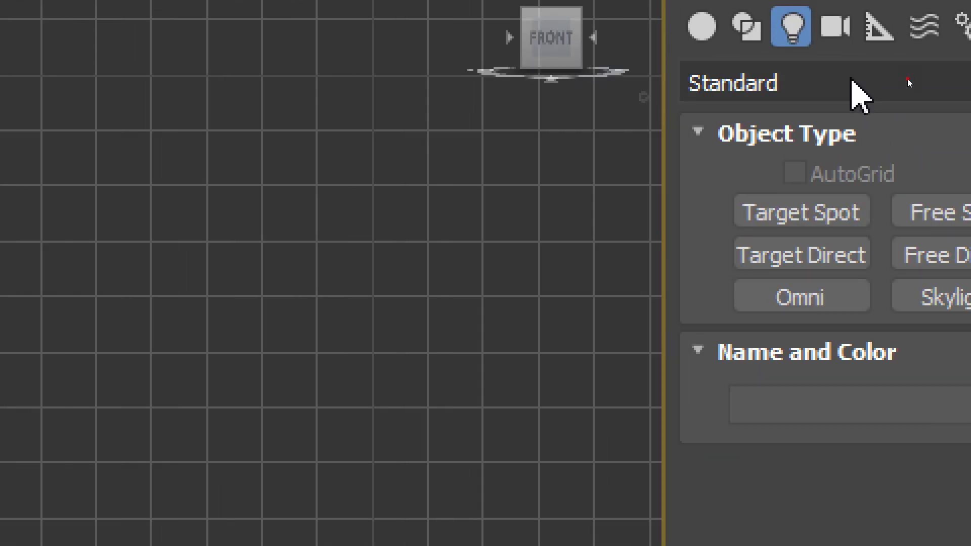
click(908, 79)
click(797, 197)
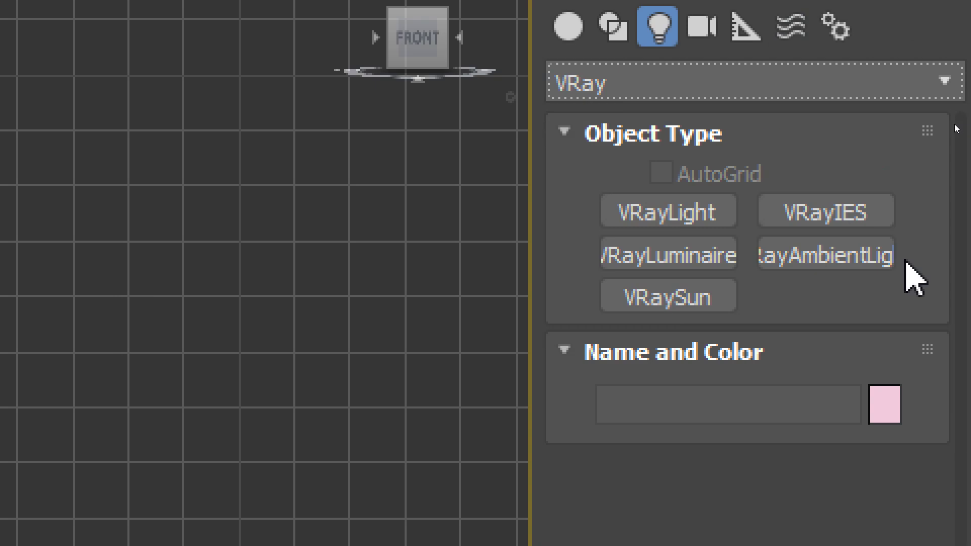
click(729, 212)
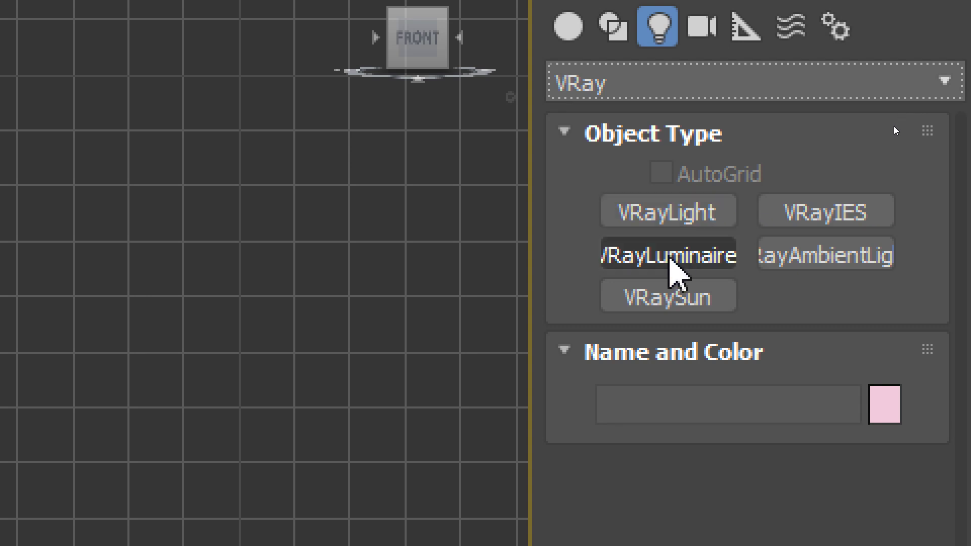
click(656, 303)
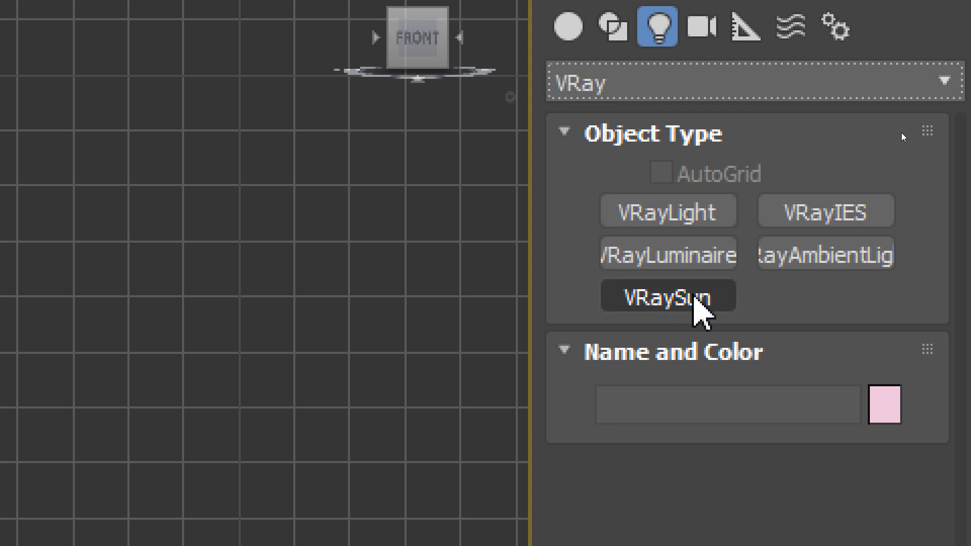
click(656, 202)
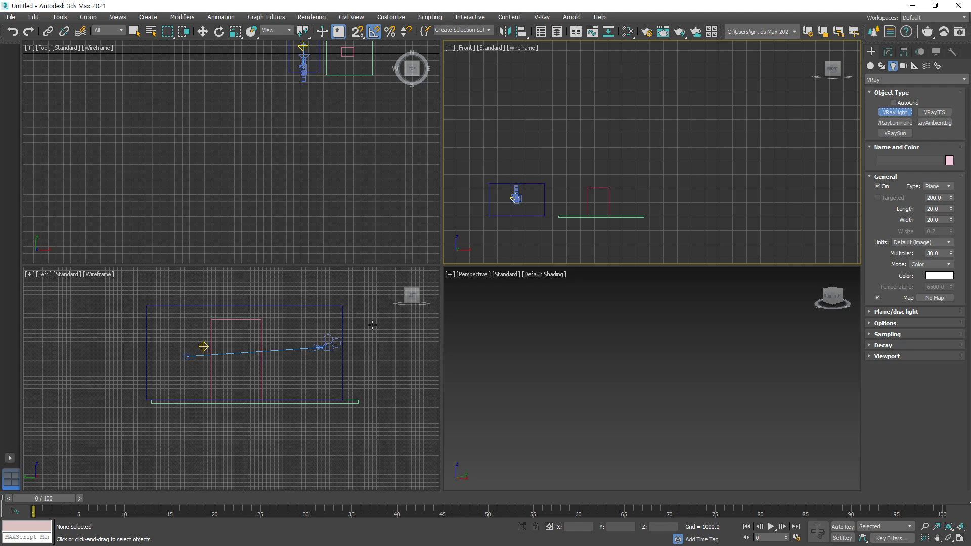
Change the Perspective viewport to the Camera001 view and delete the omni light inside the blue room
right_click(613, 320)
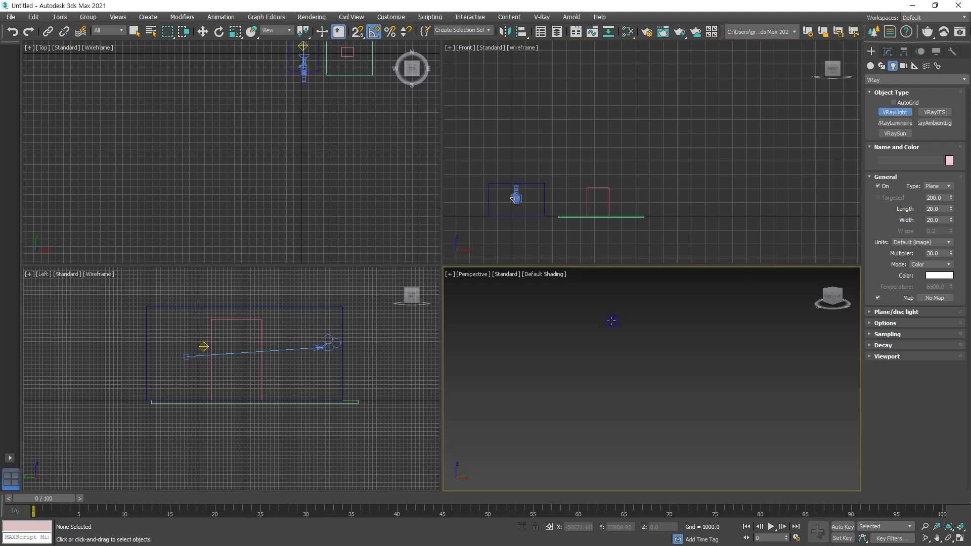
key(c)
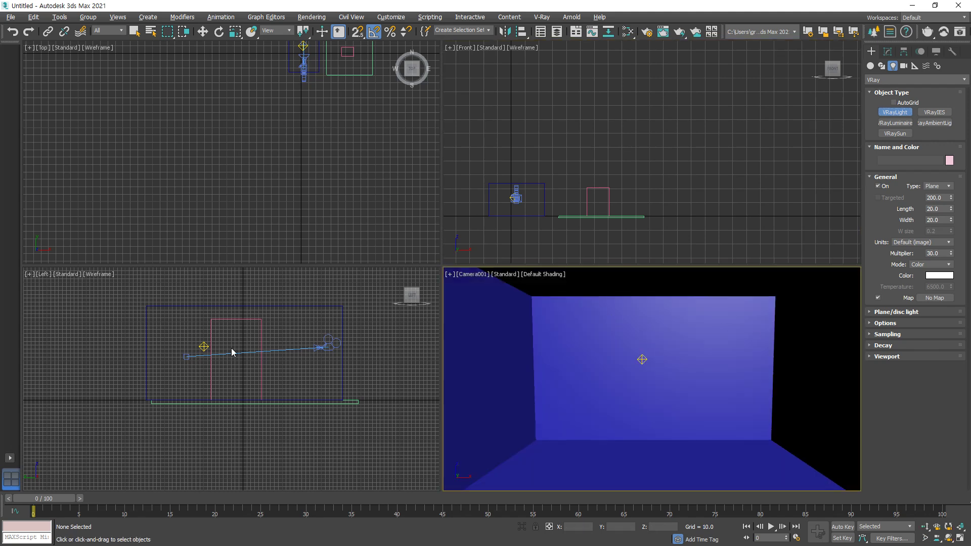
key(w)
right_click(187, 342)
click(204, 347)
right_click(818, 184)
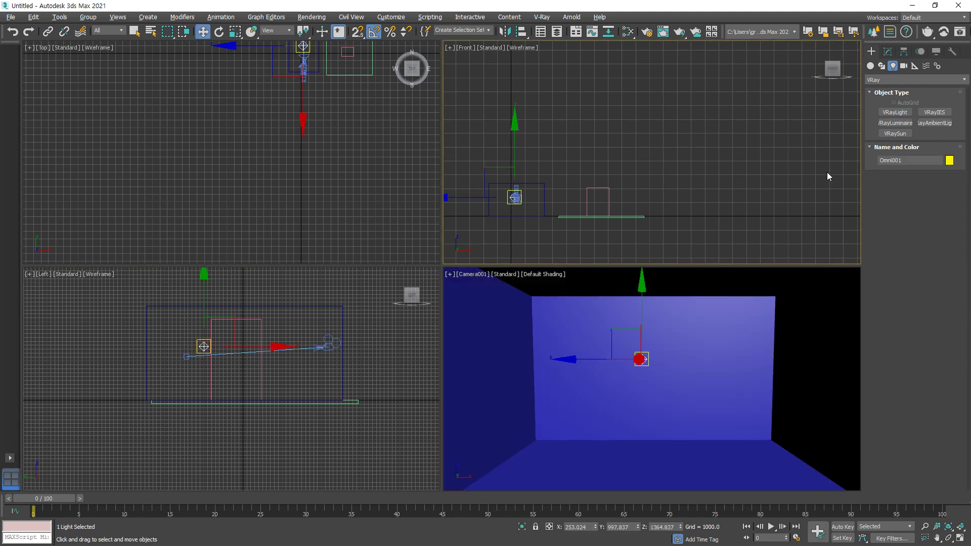
key(Delete)
Create a plane VRayLight about 2296 long and 2500 wide within the blue room's outline in the Top view
click(893, 114)
middle_drag(215, 144, 146, 205)
scroll(147, 205, up, 2)
scroll(228, 106, up, 5)
click(168, 105)
drag(168, 104, 223, 157)
Move the plane light in the Front view to a height of about 2021, just below the blue room's ceiling
right_click(492, 229)
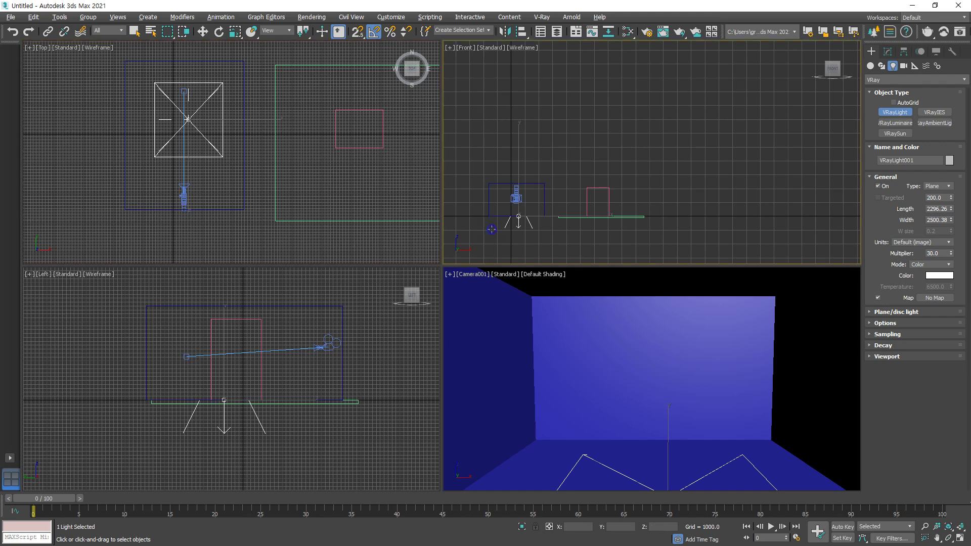
key(w)
drag(549, 176, 547, 162)
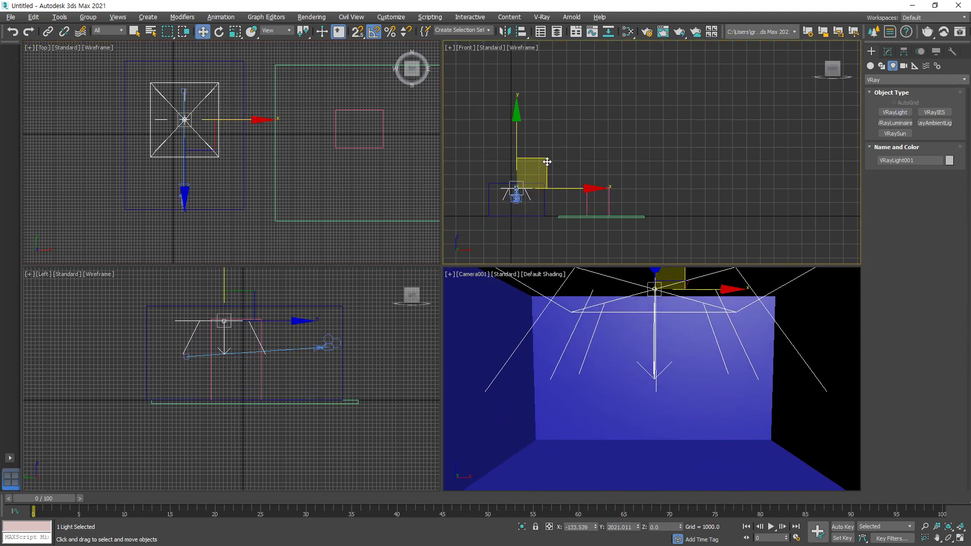
Activate the Camera001 view, set the production renderer to V-Ray 7 and render the blue room
right_click(691, 317)
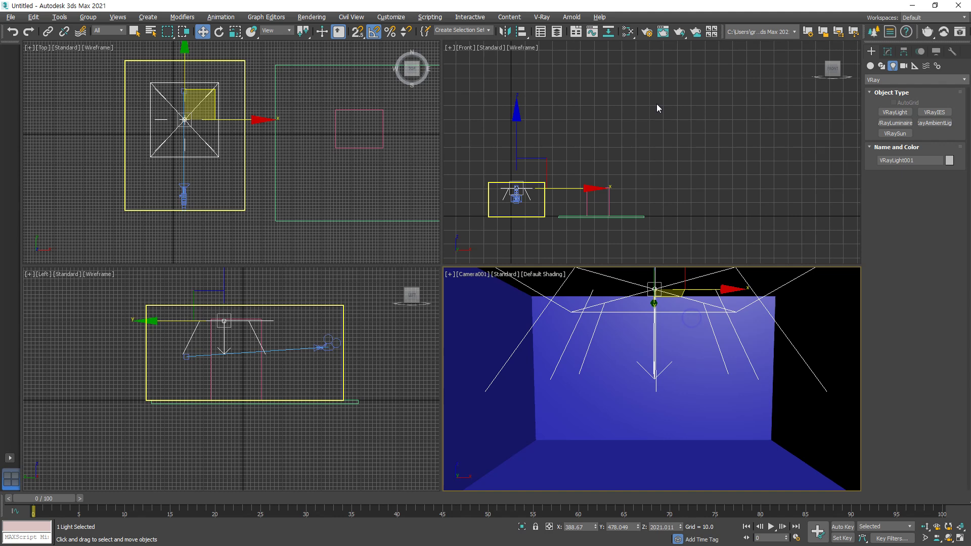
click(646, 33)
click(129, 85)
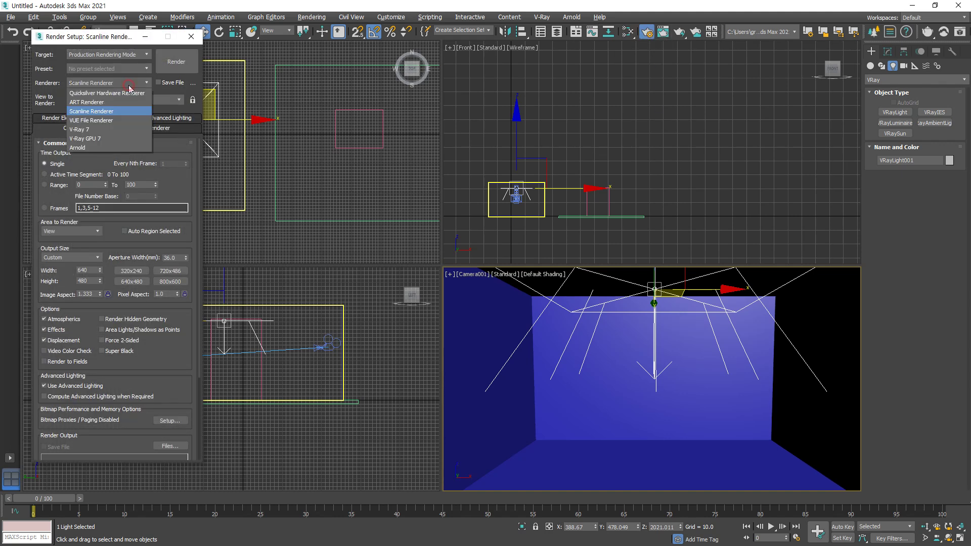
click(108, 130)
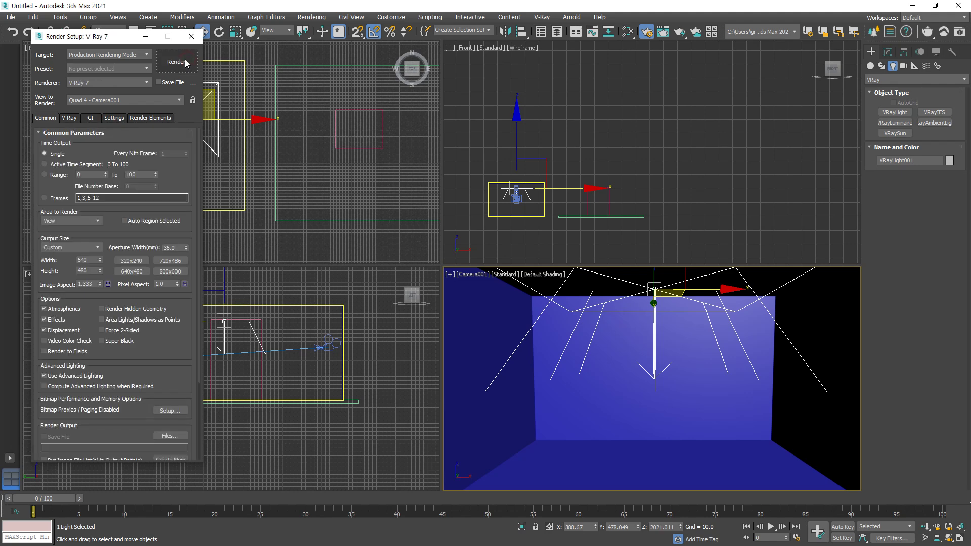
click(185, 62)
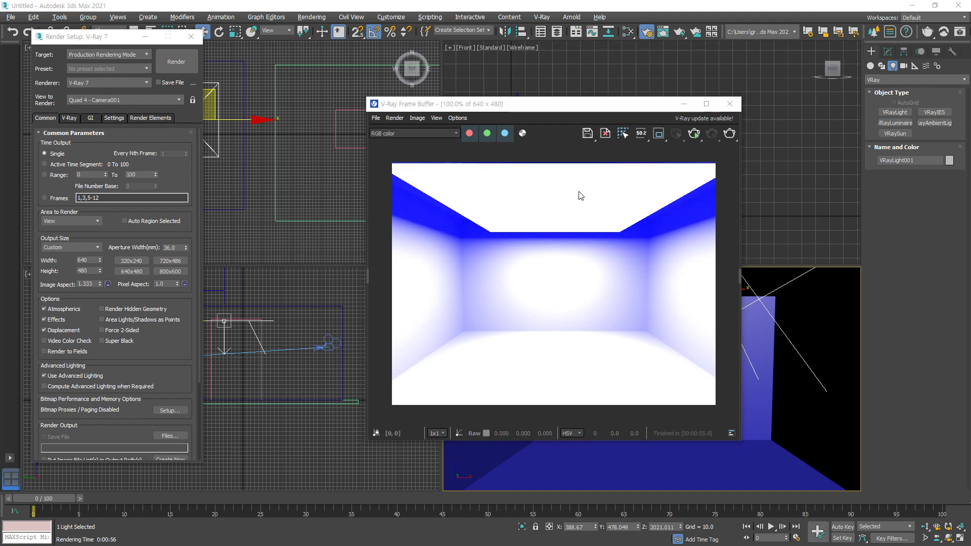
Select the plane light in the Left view, show its modify parameters and close the rendered image
click(253, 336)
click(887, 53)
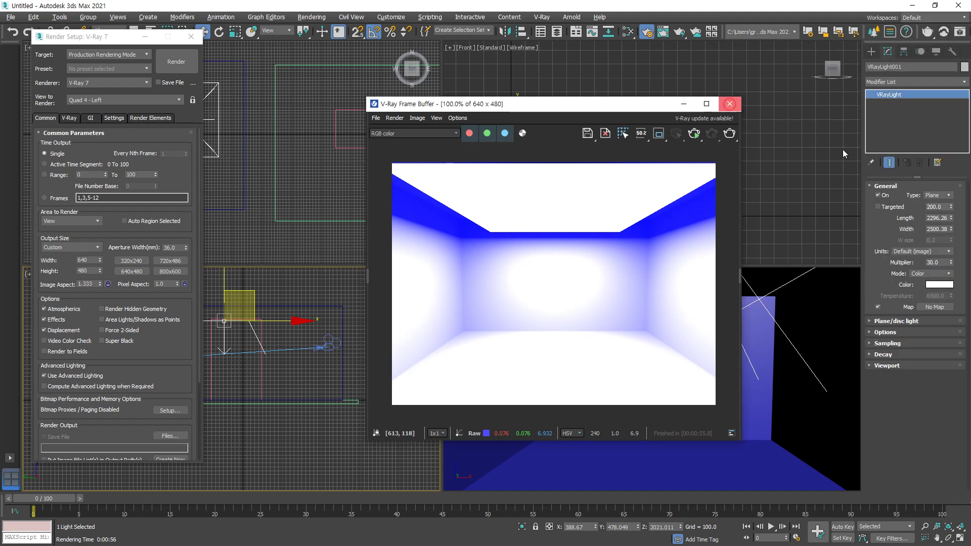
click(730, 104)
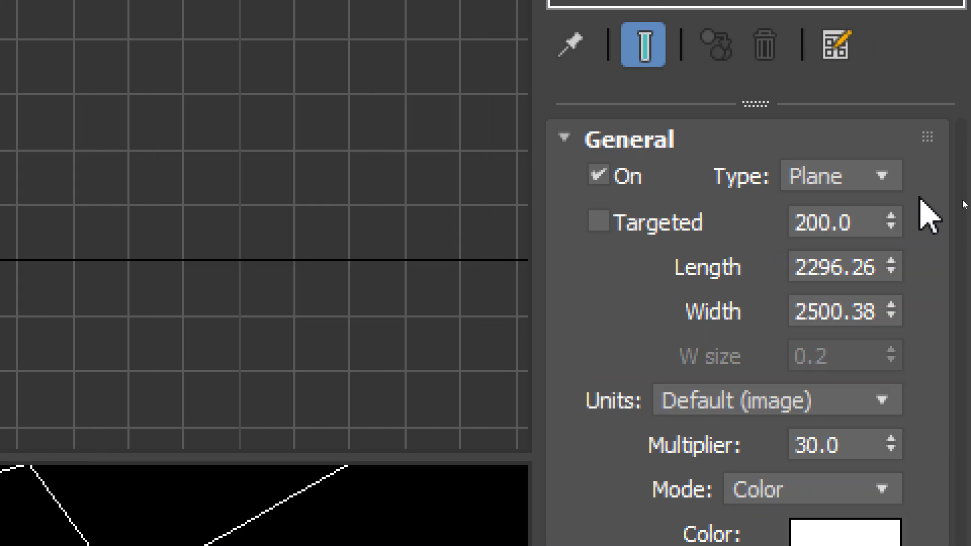
Change the light's type to Mesh, expand its Mesh light settings and start the Pick mesh option
click(880, 182)
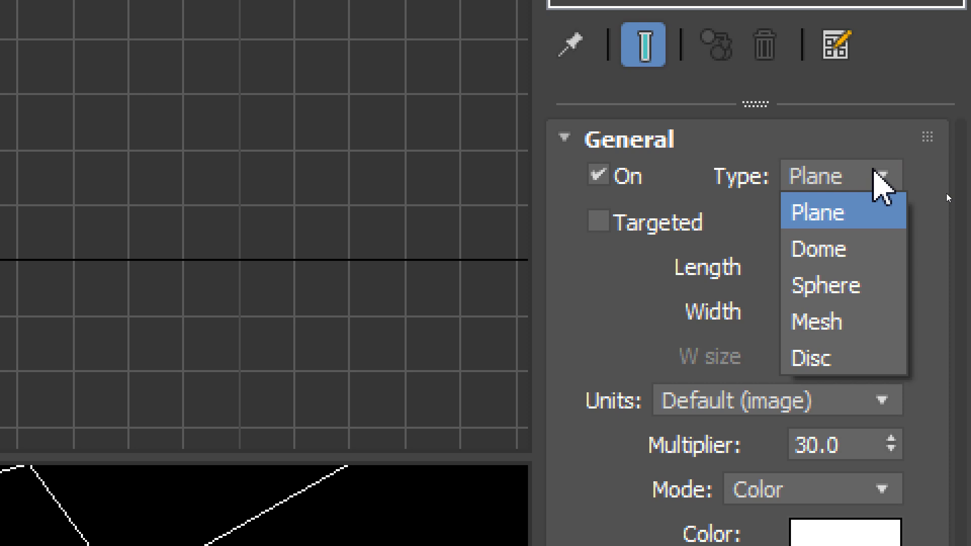
click(856, 322)
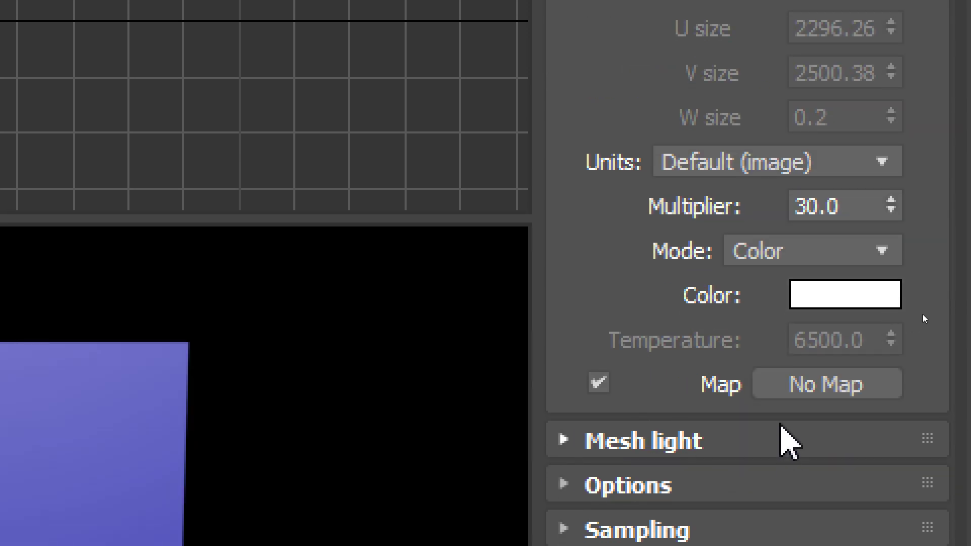
click(658, 441)
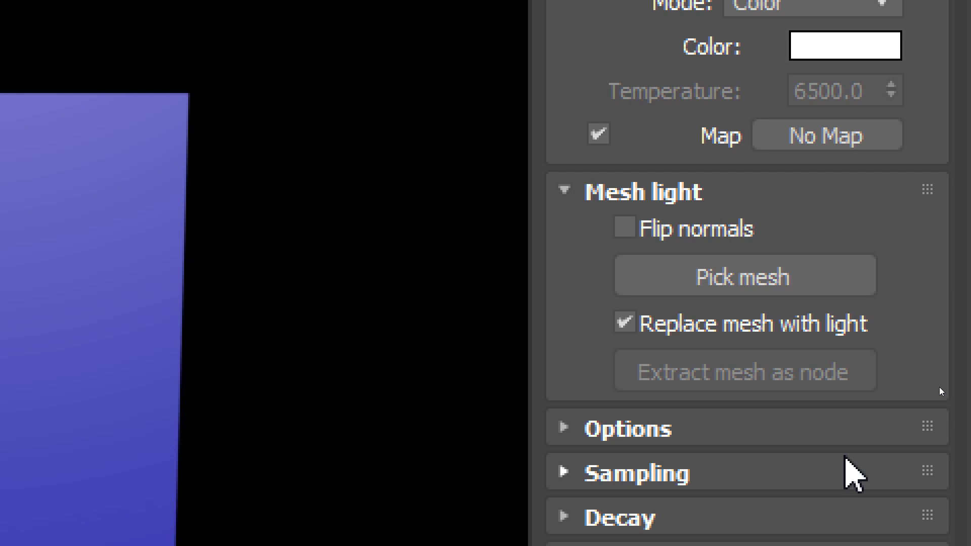
click(799, 280)
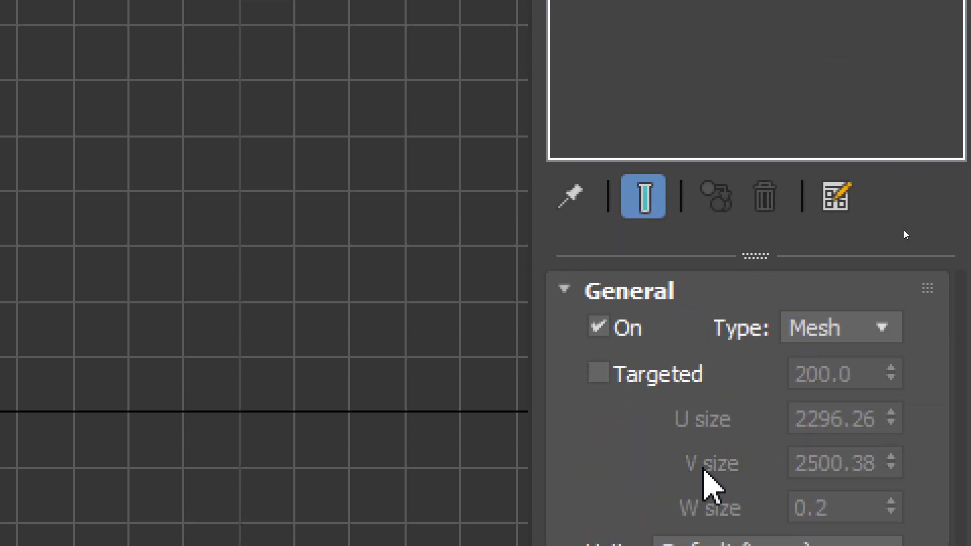
Change the light's type to Dome and close the Render Setup window
click(881, 328)
click(858, 400)
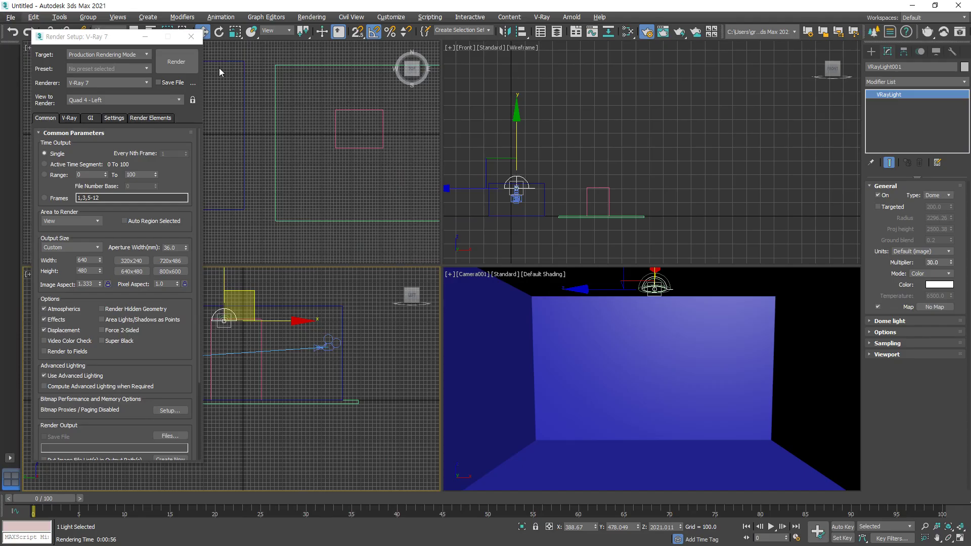
click(192, 38)
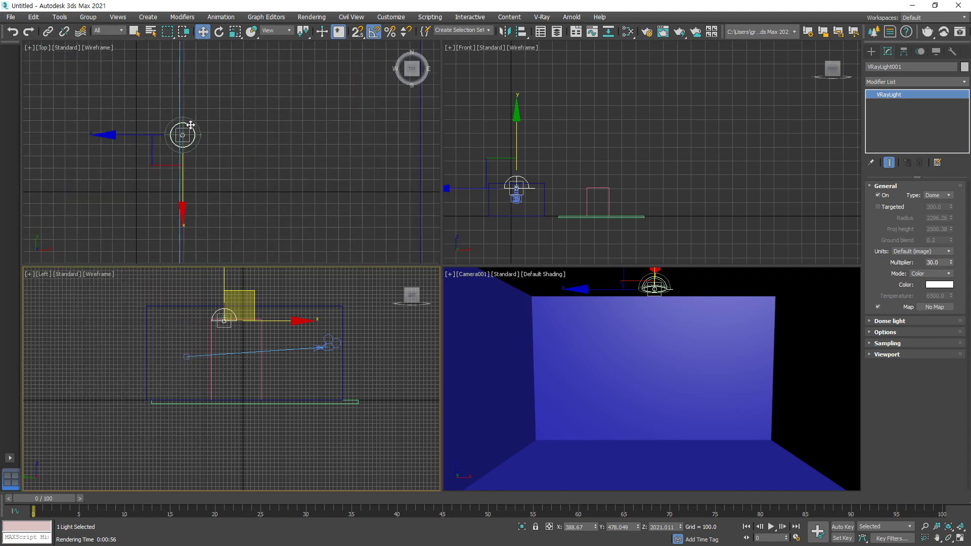
Move the dome light in the Front view to a height of about 2722, above the blue room
scroll(159, 186, up, 4)
scroll(160, 186, down, 14)
middle_drag(161, 188, 146, 148)
click(517, 191)
drag(547, 163, 547, 155)
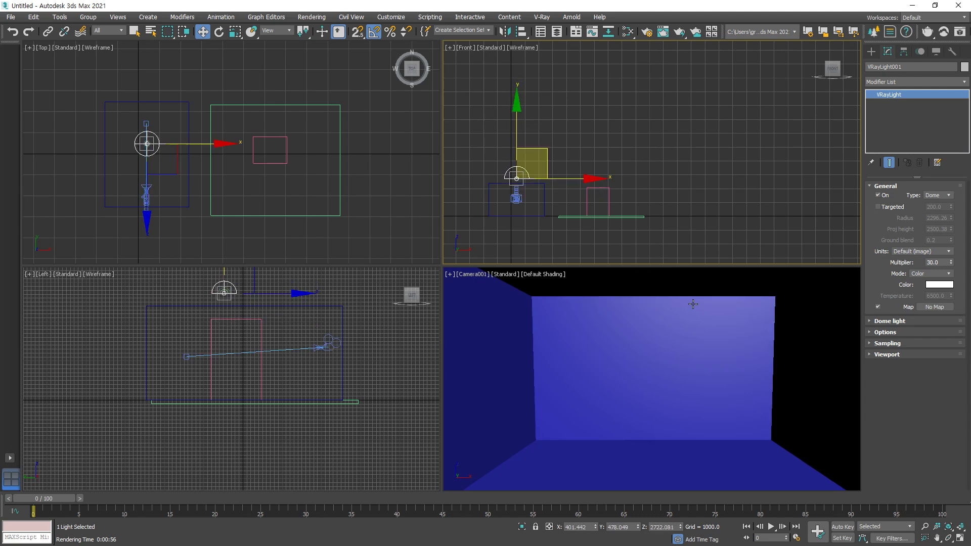
Create a target camera in the Top view aimed between the blue room and green floor, and show its view in the camera viewport
click(871, 51)
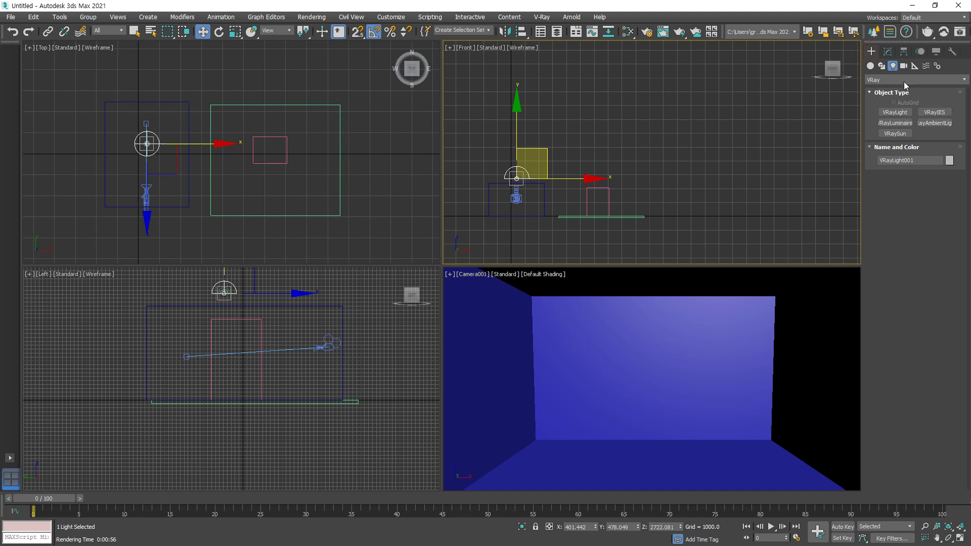
click(904, 66)
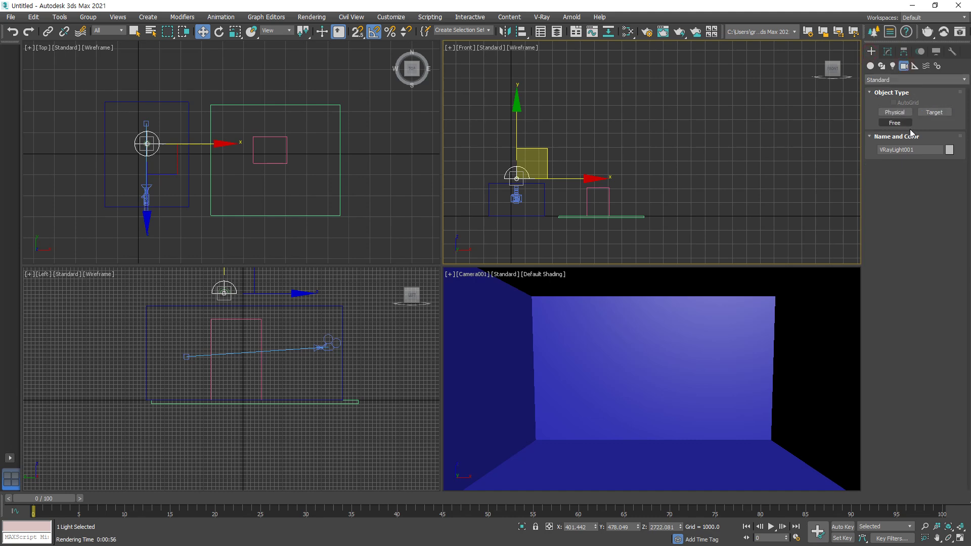
click(934, 117)
scroll(283, 191, down, 3)
drag(325, 215, 232, 112)
right_click(527, 320)
key(c)
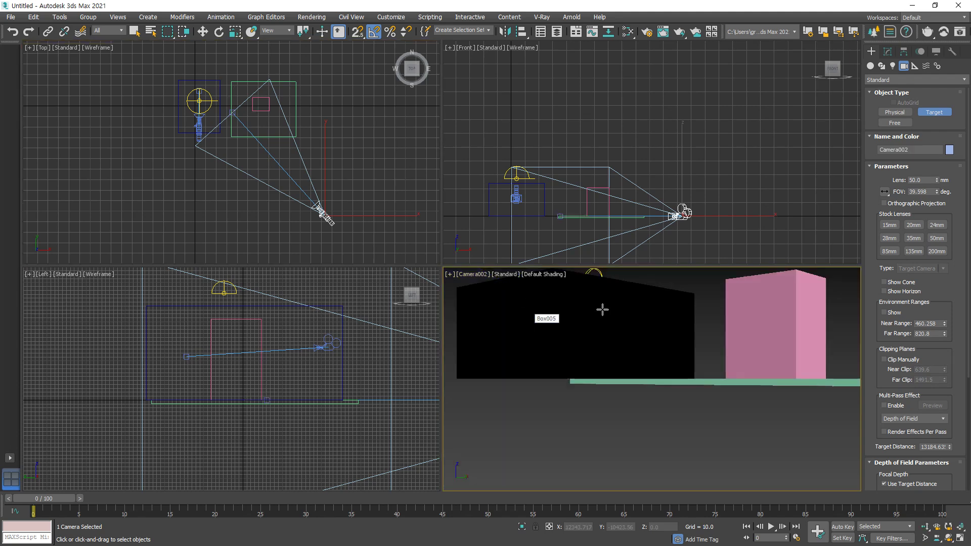
Raise the new camera and its target in the Front view to look down on the room, and open Render Setup
right_click(756, 217)
key(w)
drag(711, 202, 707, 158)
click(731, 184)
drag(643, 188, 638, 154)
click(660, 273)
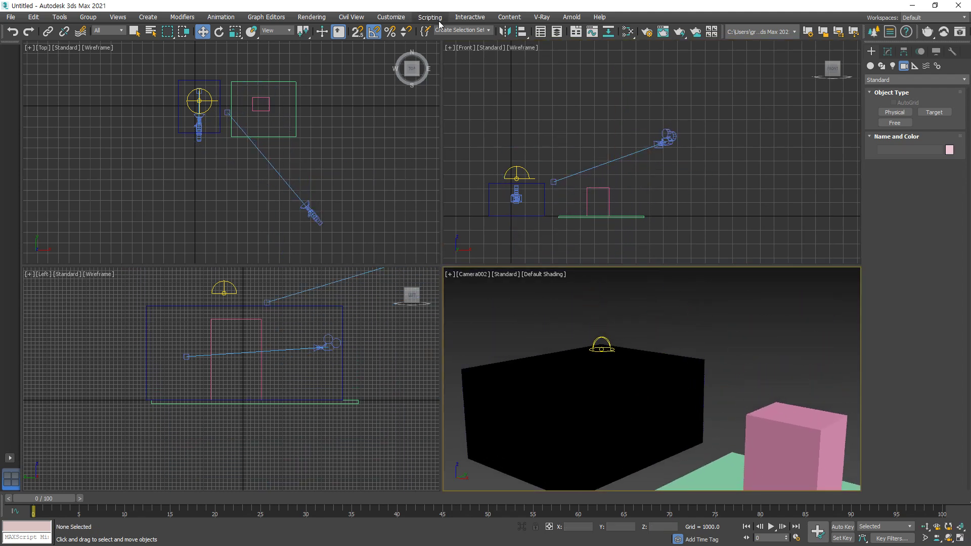
click(647, 32)
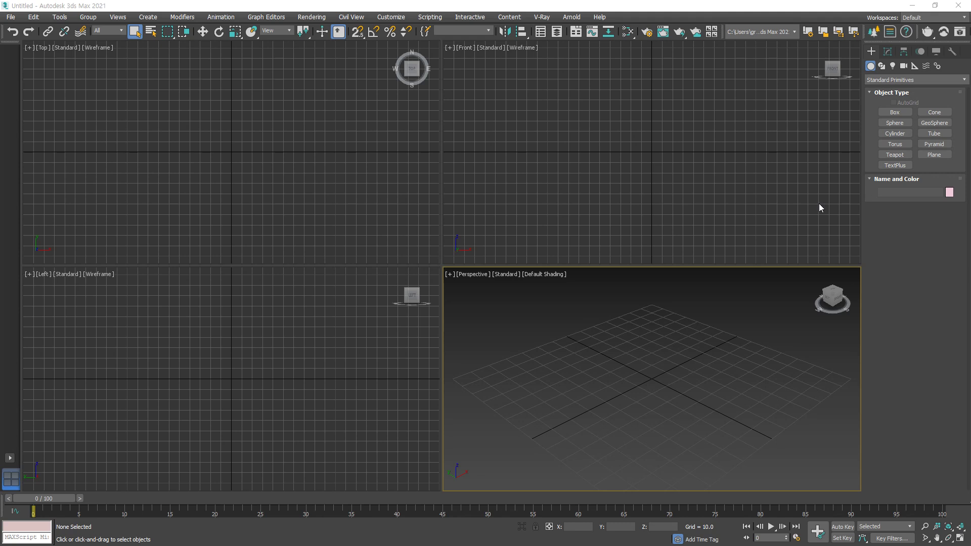
In the new empty scene, create a box about 22 long, 47 wide and 16 high near the Top view's left end
click(894, 112)
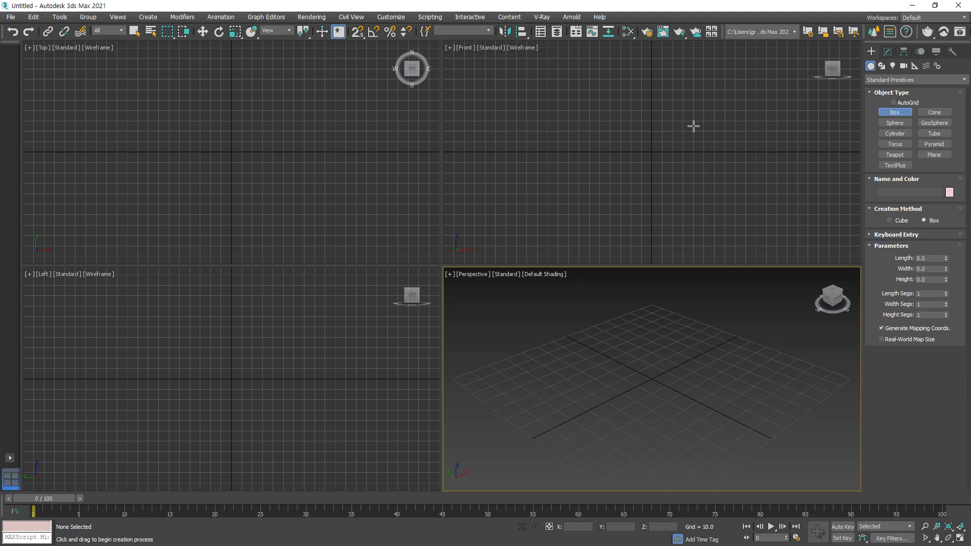
drag(74, 140, 124, 162)
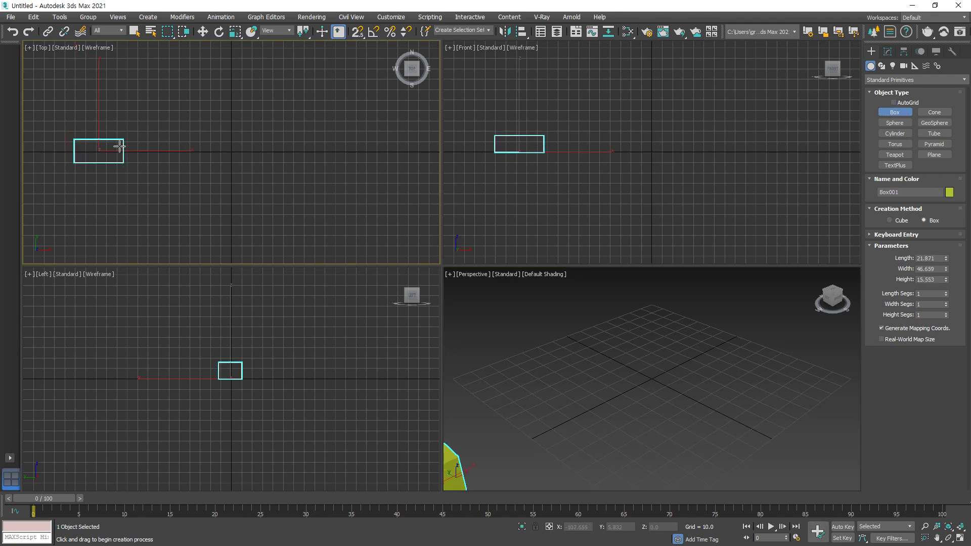
right_click(216, 190)
scroll(605, 347, down, 5)
middle_drag(578, 356, 576, 356)
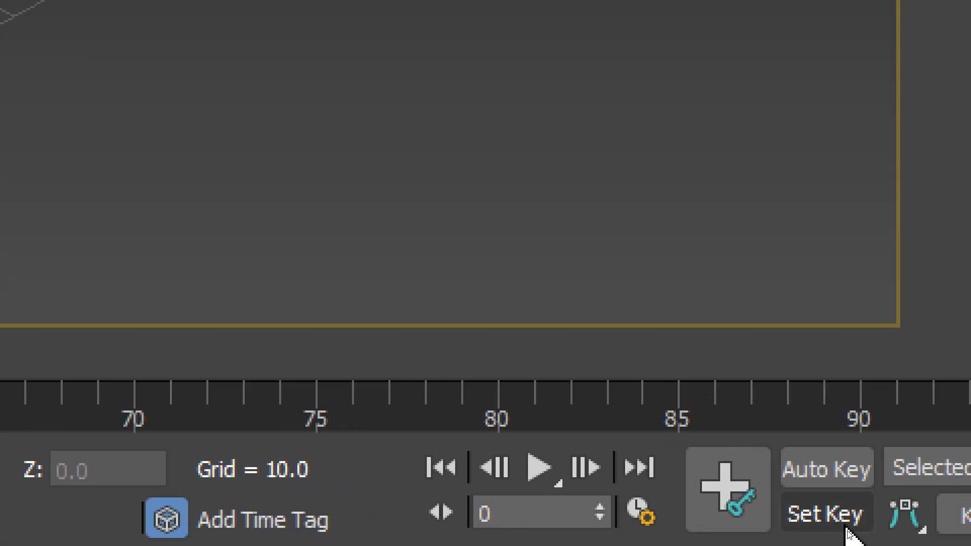
Turn on Auto Key and, at frame 25, move the box in the Top view to about X -62.5, Y 58
click(855, 470)
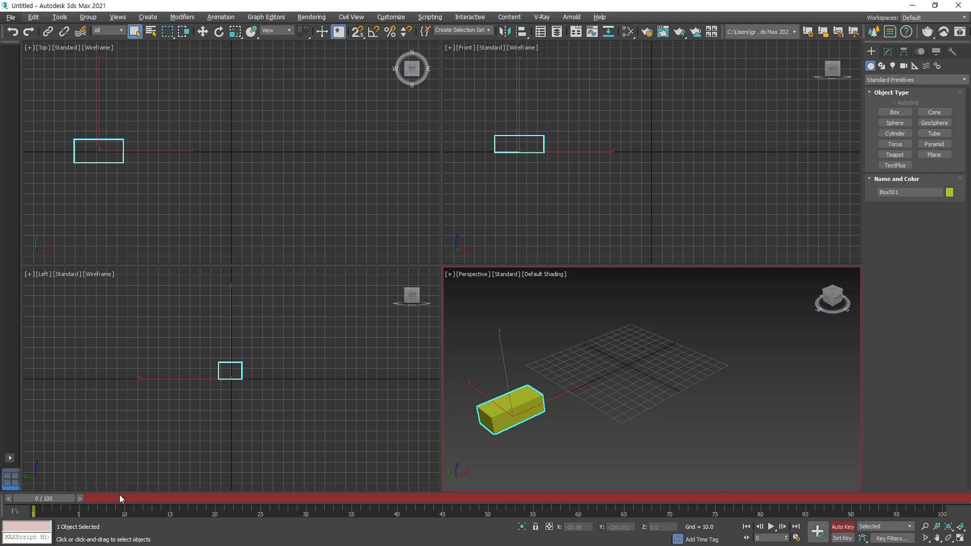
drag(56, 499, 277, 502)
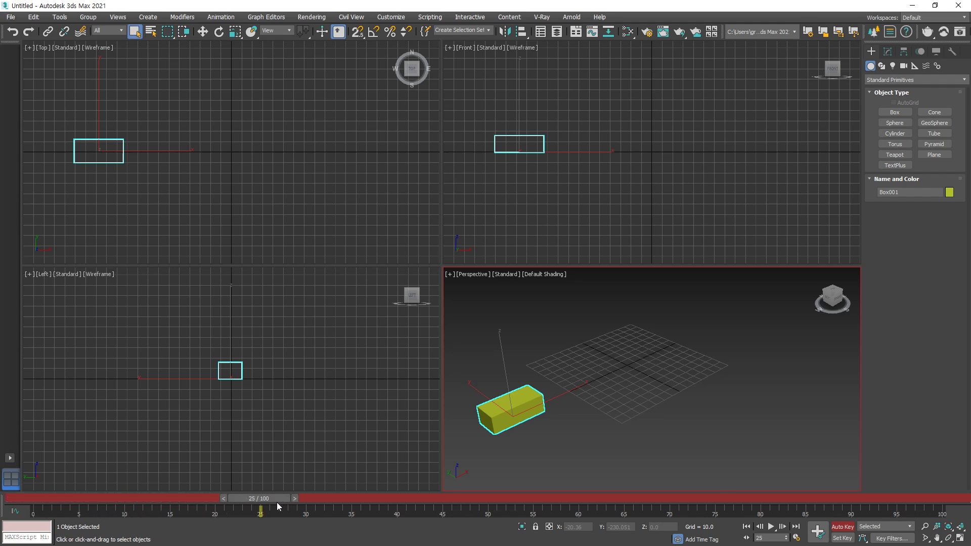
mouse_move(245, 538)
mouse_down()
mouse_move(294, 486)
mouse_move(228, 527)
mouse_up()
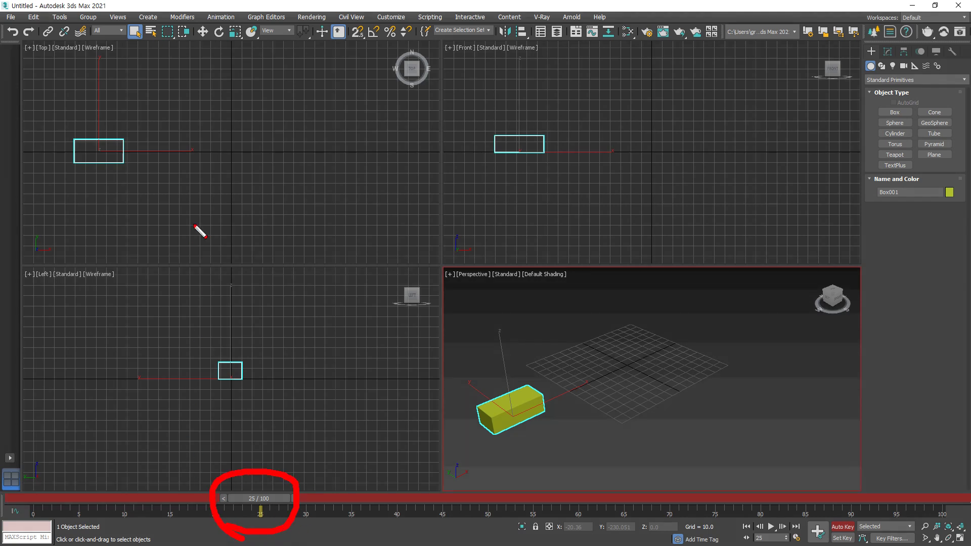
click(202, 31)
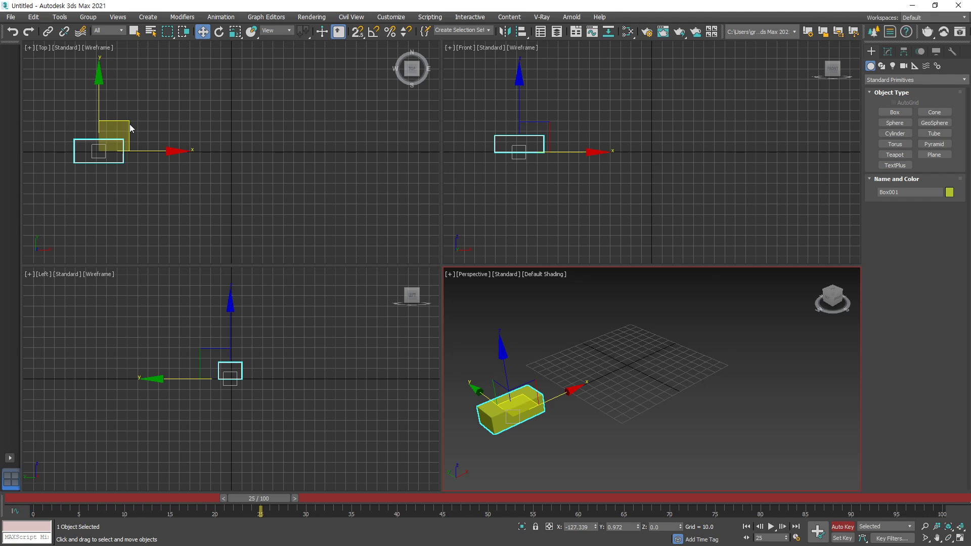
drag(132, 130, 195, 69)
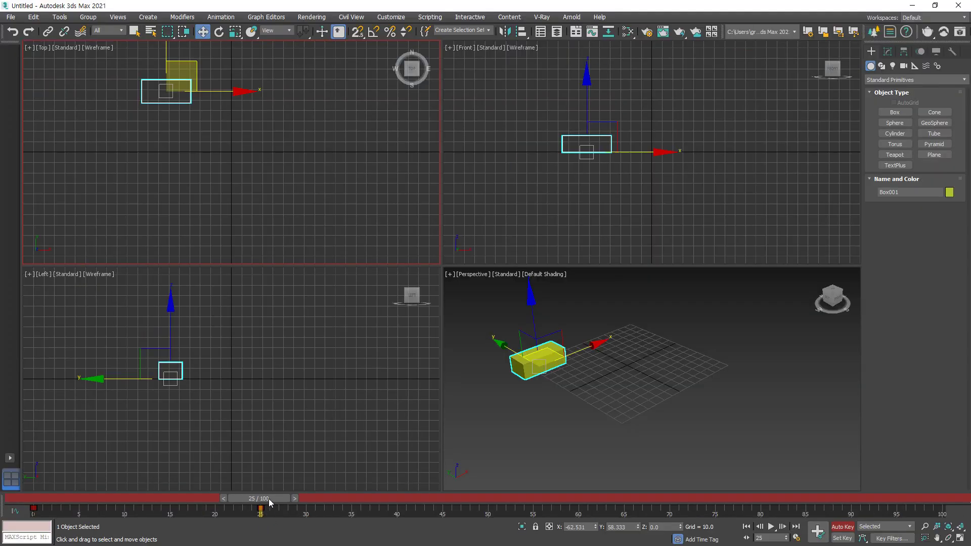
Go to frame 50 and move the box in the Top view to about X -3, Y -39
drag(267, 469, 585, 482)
drag(465, 507, 508, 507)
key(w)
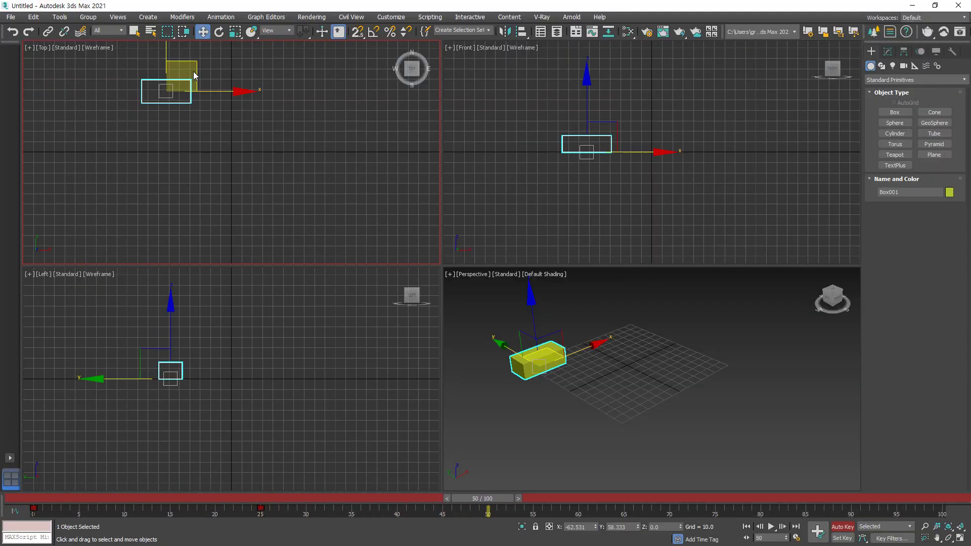
drag(195, 76, 262, 171)
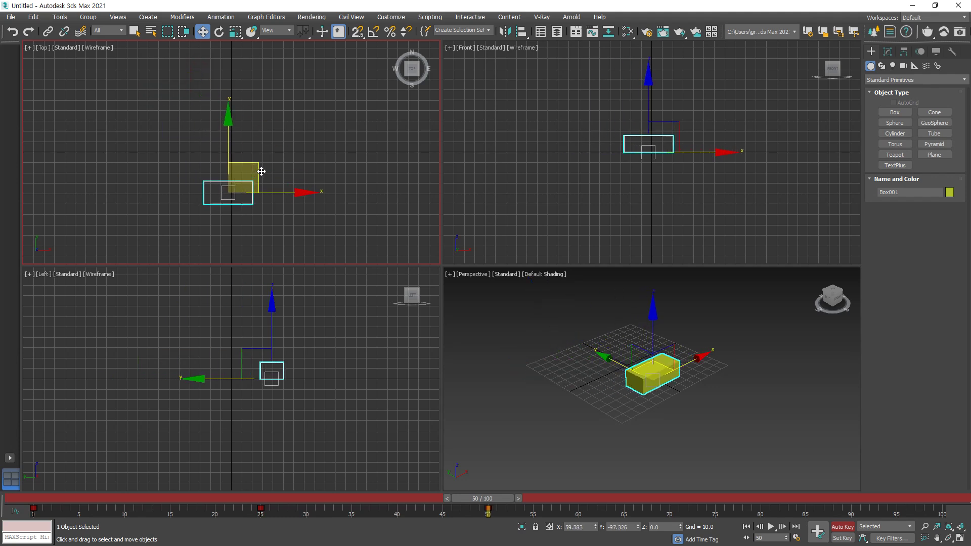
Move the box to about X 77, Y 62 at frame 75 and about X 145, Y -47 at frame 100
drag(501, 498, 731, 501)
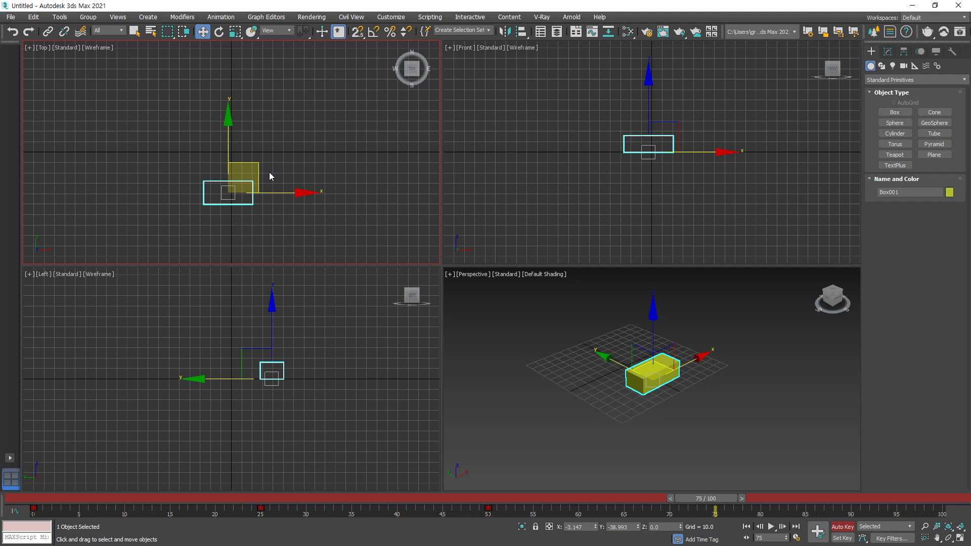
drag(260, 169, 343, 64)
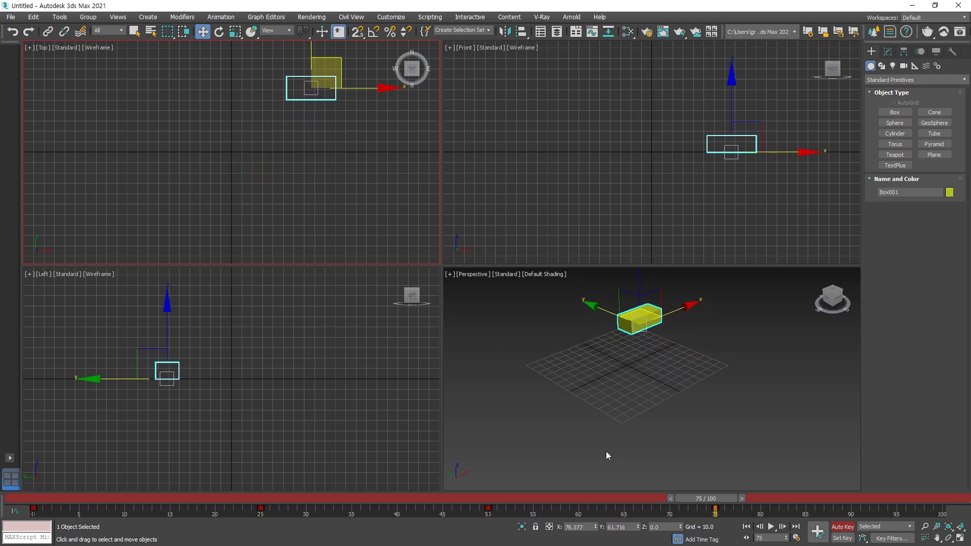
drag(708, 499, 931, 499)
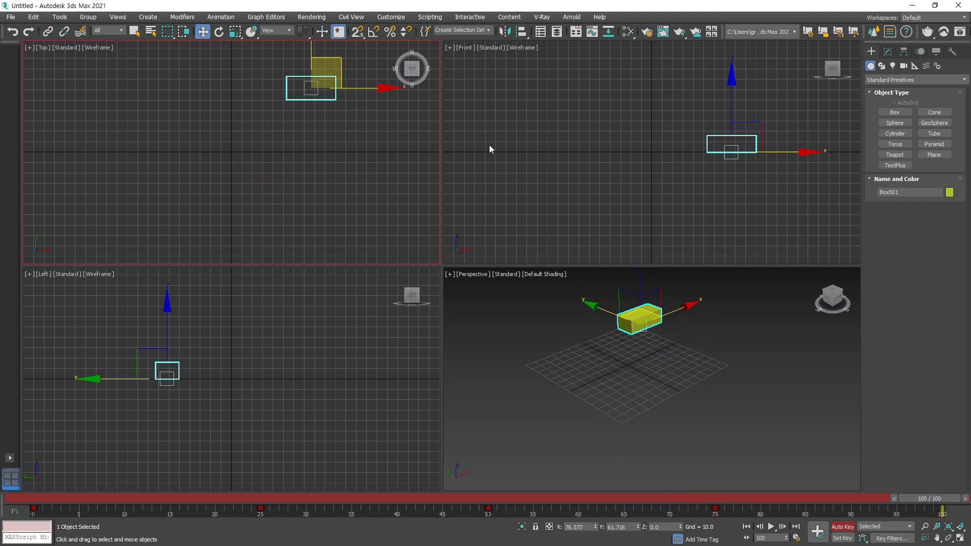
drag(343, 60, 414, 171)
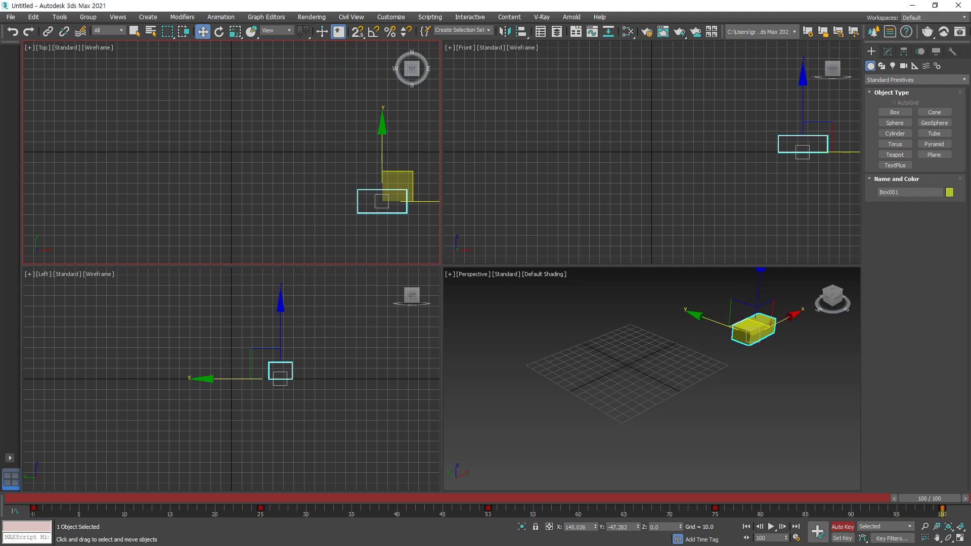
Scrub through the timeline to check the box's keyed zigzag motion, and return to frame 0
drag(60, 500, 724, 505)
drag(620, 492, 21, 463)
key(w)
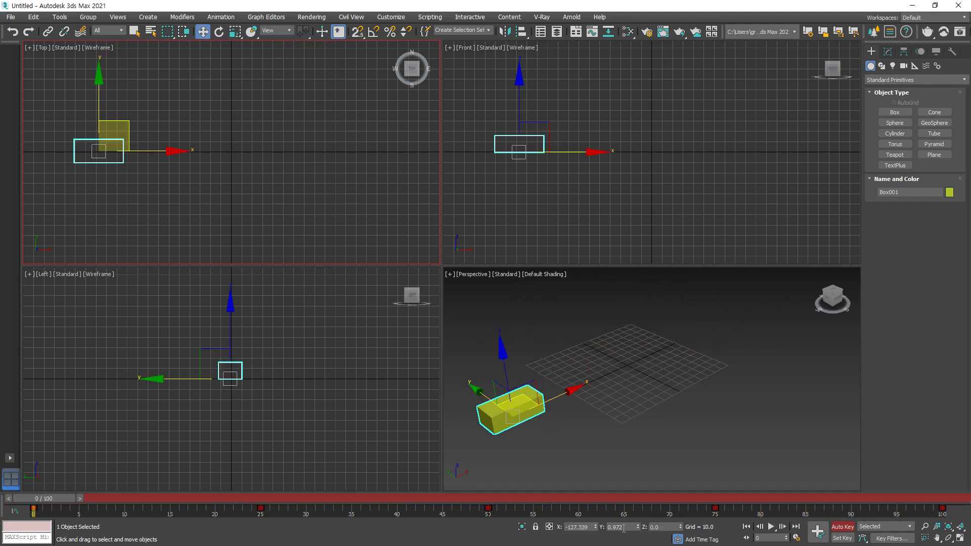
Turn Auto Key off and back on with the timeline at frame 0
click(842, 527)
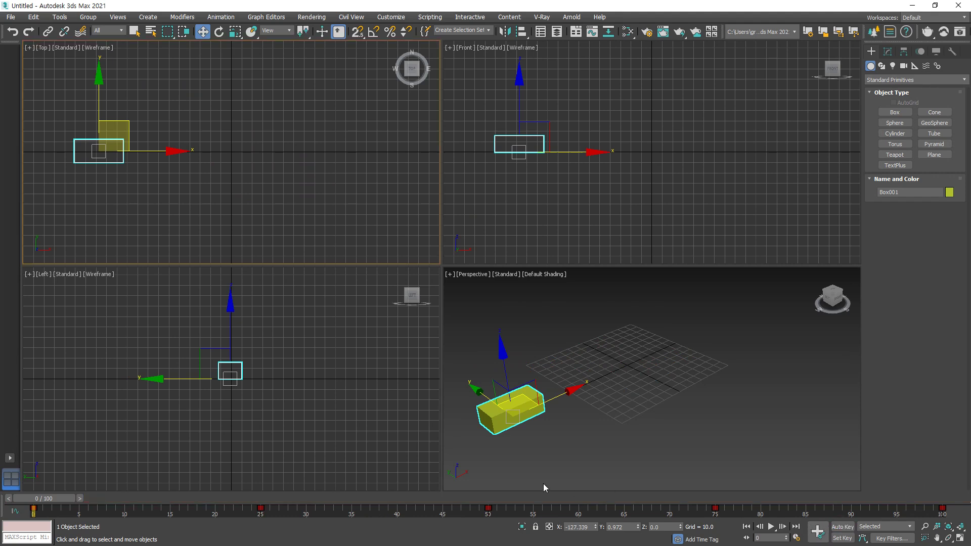
drag(43, 499, 5, 494)
key(w)
key(n)
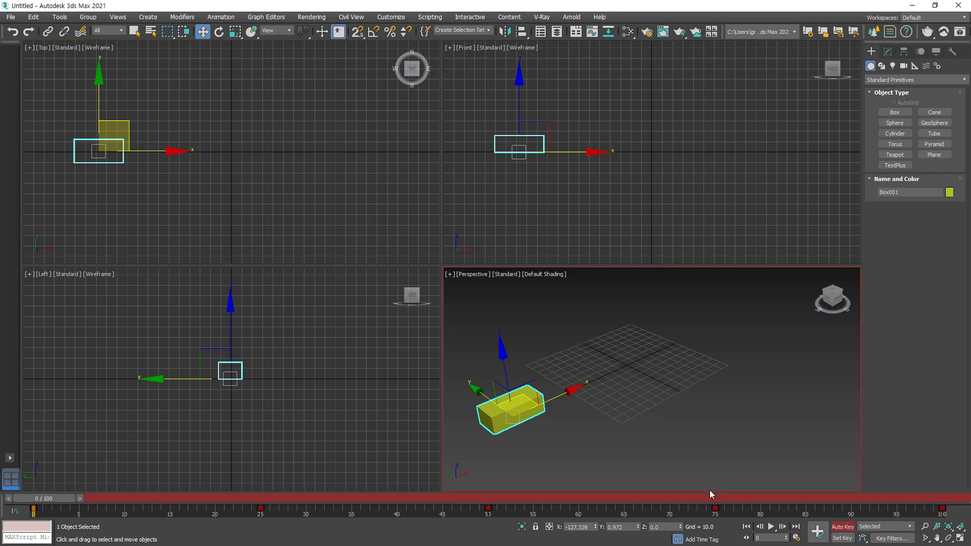
Make the Left view active and turn Auto Key off
middle_click(303, 412)
key(n)
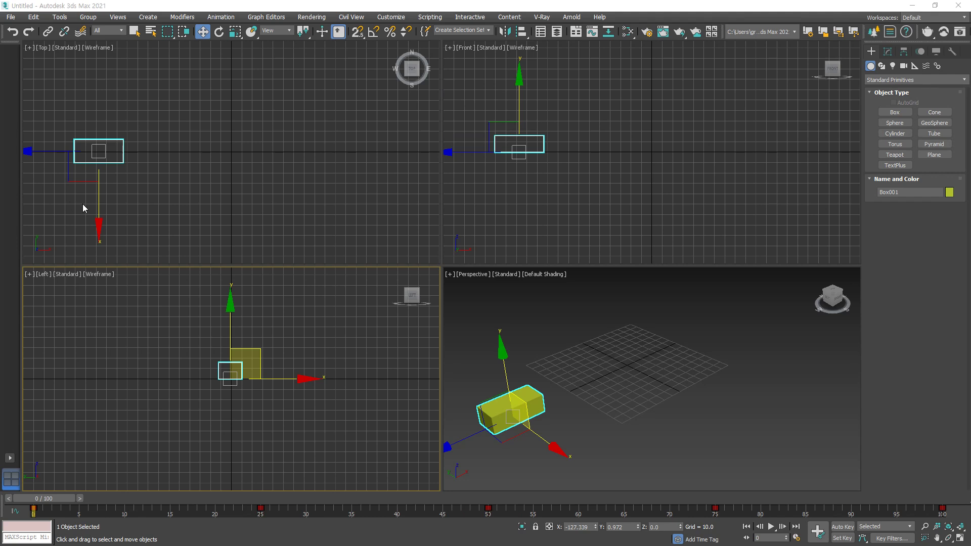
mouse_move(120, 181)
mouse_down()
mouse_move(39, 152)
mouse_move(138, 141)
mouse_move(65, 165)
mouse_move(133, 118)
mouse_move(56, 155)
mouse_move(104, 158)
mouse_up()
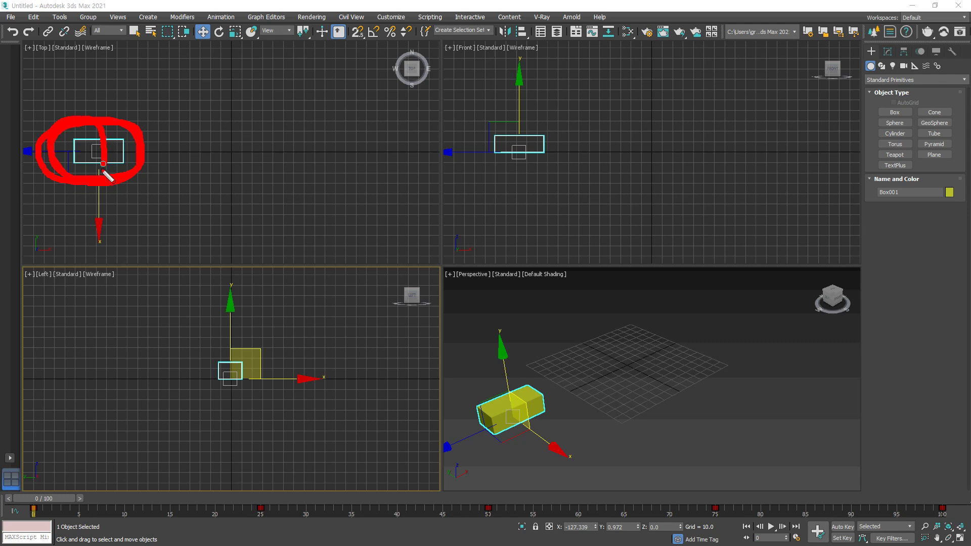
Turn on Motion Path in the display properties of the selected box
click(938, 52)
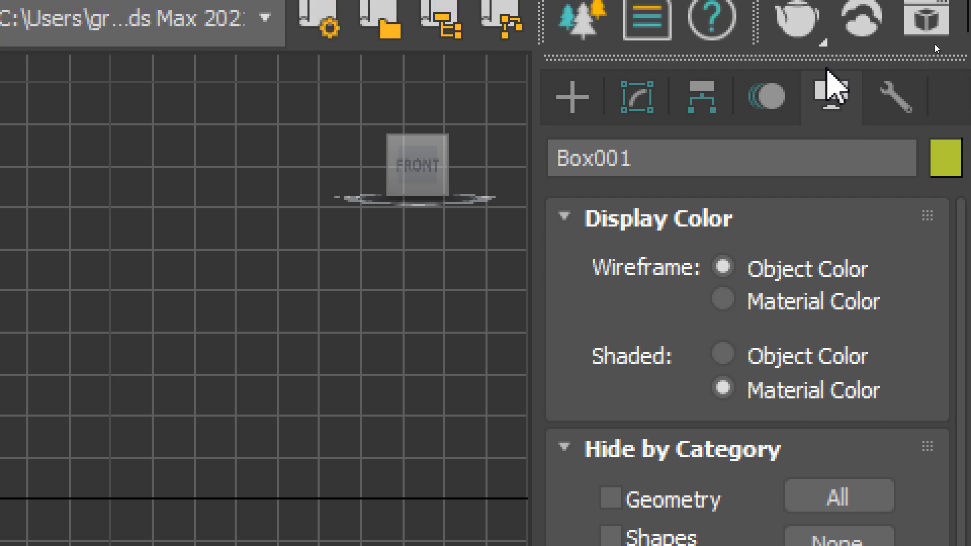
scroll(918, 375, down, 3)
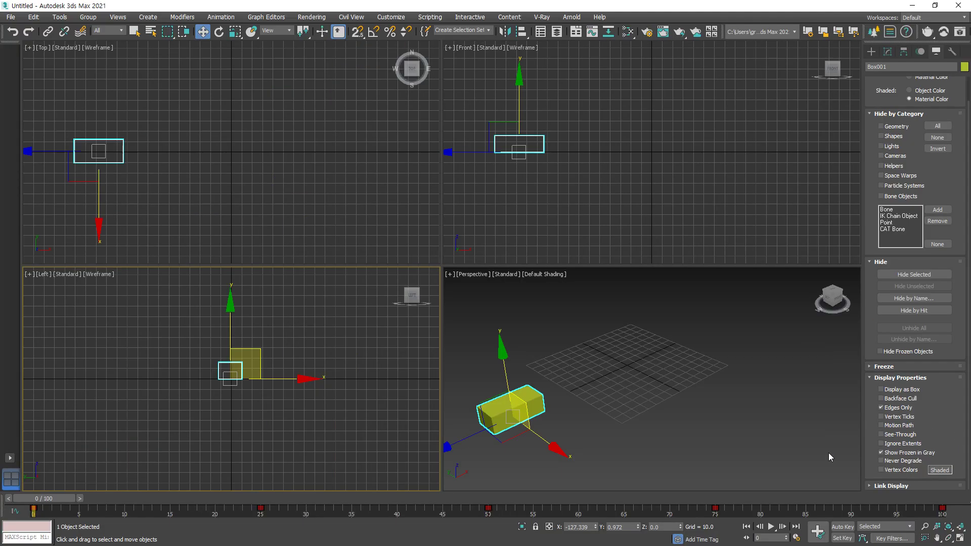
click(627, 418)
click(509, 412)
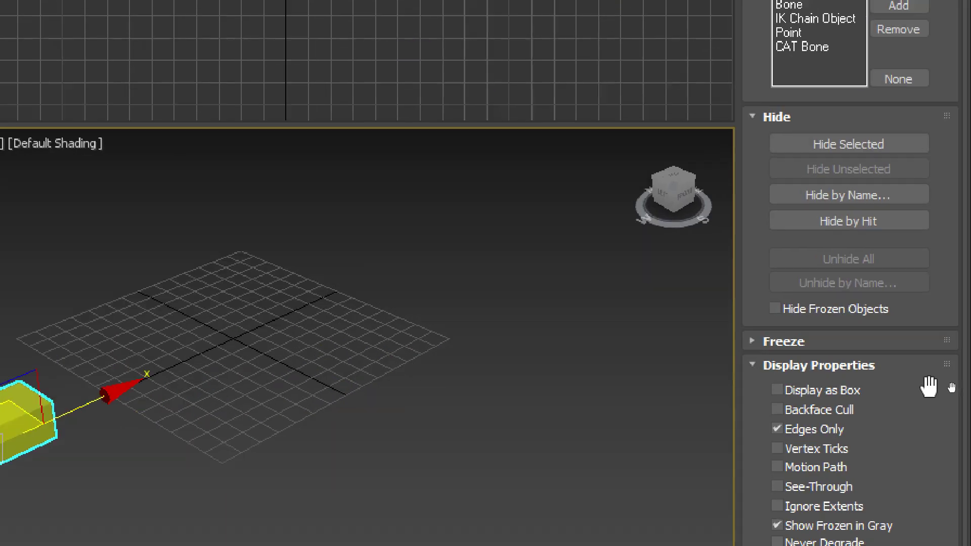
click(915, 425)
click(904, 426)
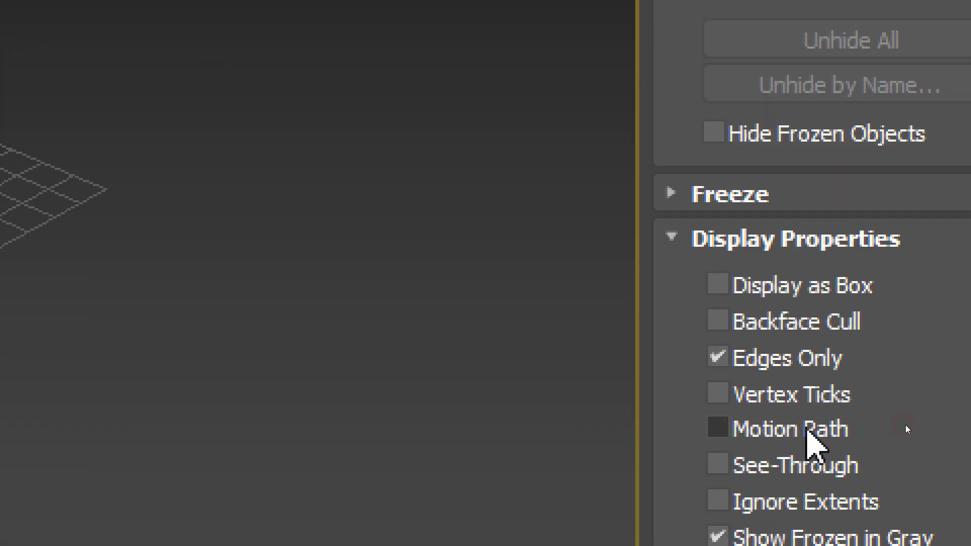
click(912, 426)
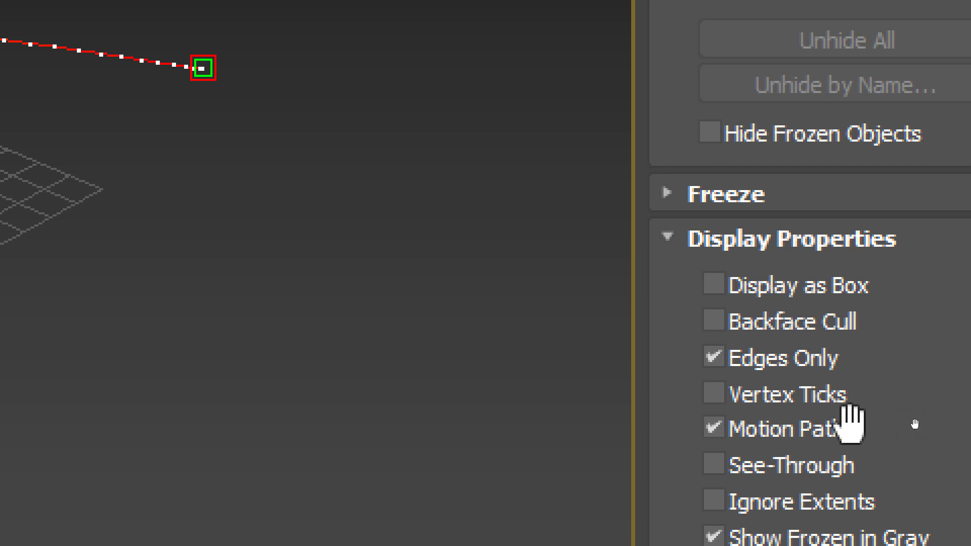
click(833, 432)
click(833, 432)
click(831, 431)
click(749, 430)
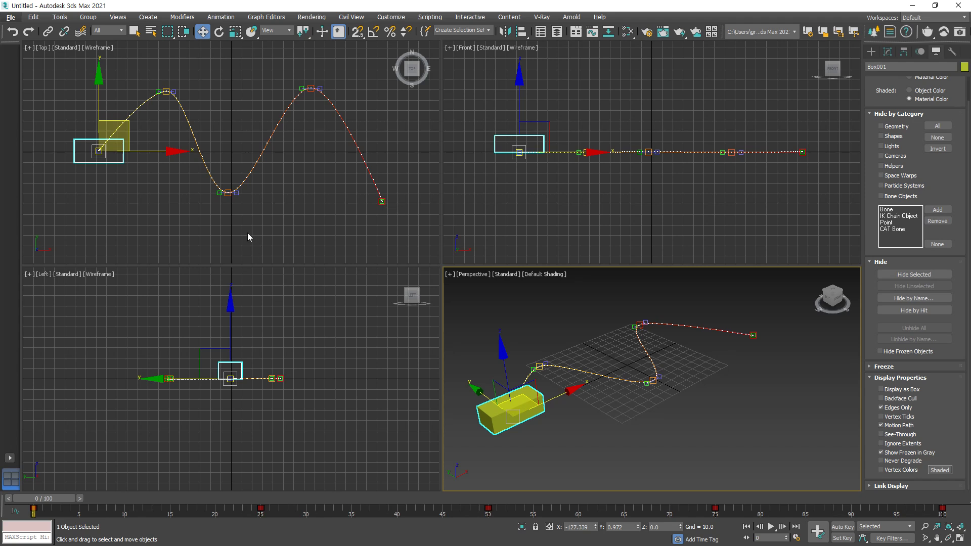
Turn Auto Key on and lengthen the tangent handles of the frame 50 motion path key in the Top view
scroll(226, 204, up, 4)
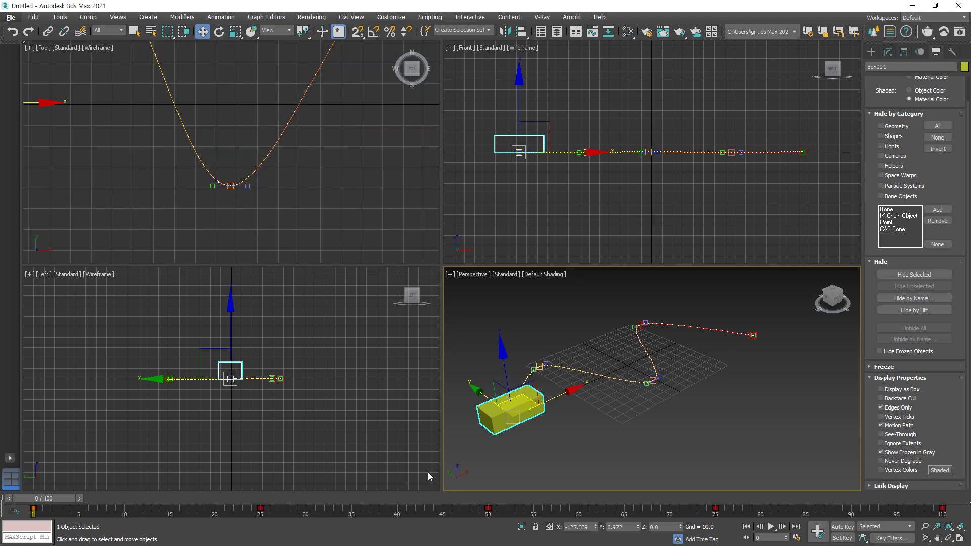
click(840, 527)
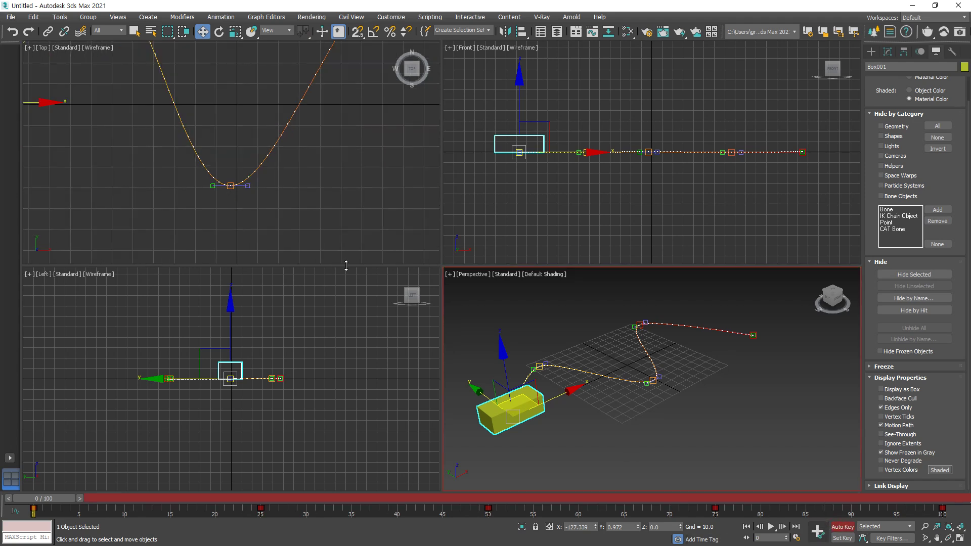
click(230, 185)
click(230, 185)
drag(231, 186, 177, 173)
Move the frame 25 path key to about X -75, Y 62 and pull its tangent handle outward and upward
scroll(176, 169, down, 4)
middle_drag(178, 161, 192, 200)
click(153, 117)
drag(153, 116, 143, 113)
scroll(144, 114, up, 2)
scroll(144, 114, up, 3)
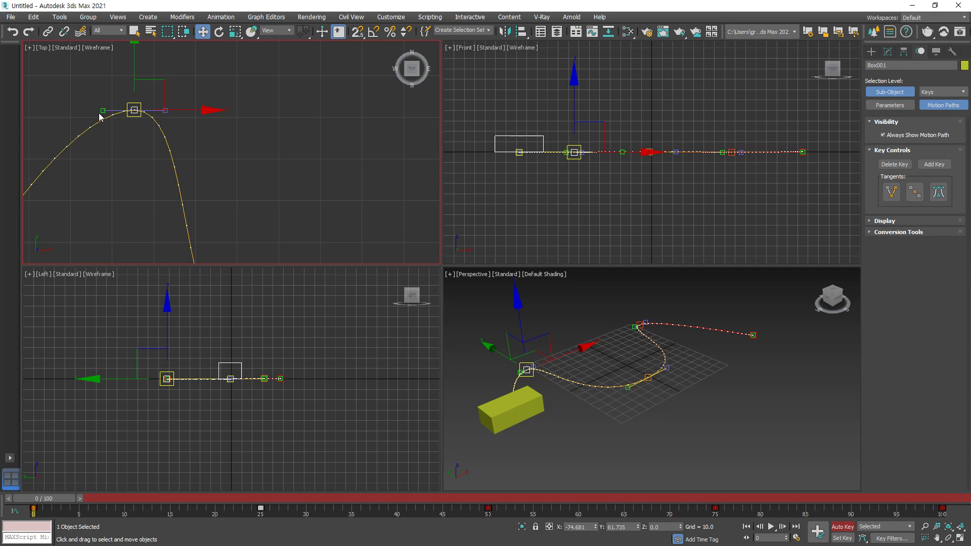
scroll(101, 112, up, 1)
drag(104, 112, 79, 84)
scroll(279, 180, down, 4)
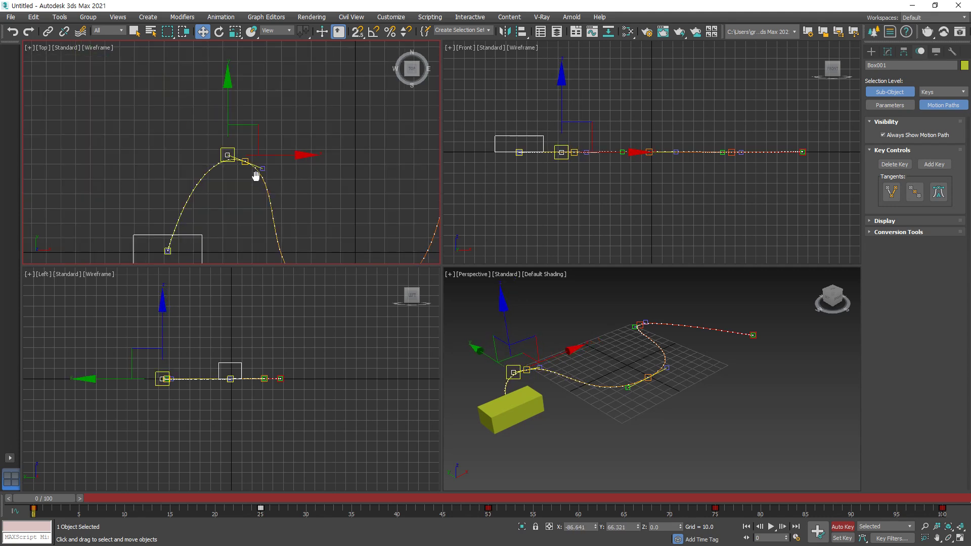
Lengthen and slightly tilt the tangent handles of the frame 75 path key, and leave key editing
middle_drag(289, 182, 100, 153)
click(280, 134)
drag(281, 134, 250, 138)
key(ctrl+b)
scroll(289, 179, down, 3)
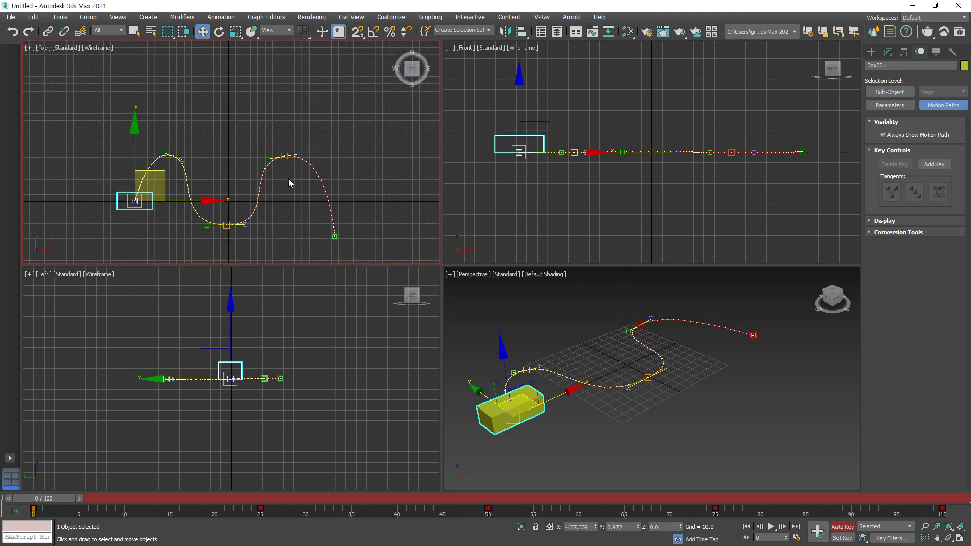
middle_drag(290, 182, 327, 165)
key(ctrl+b)
click(375, 220)
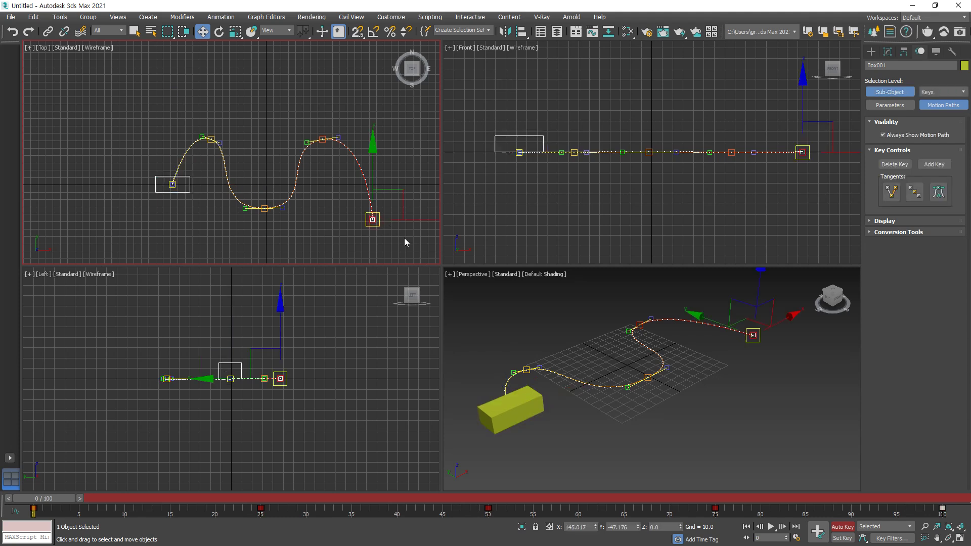
scroll(408, 233, up, 5)
middle_drag(408, 234, 252, 191)
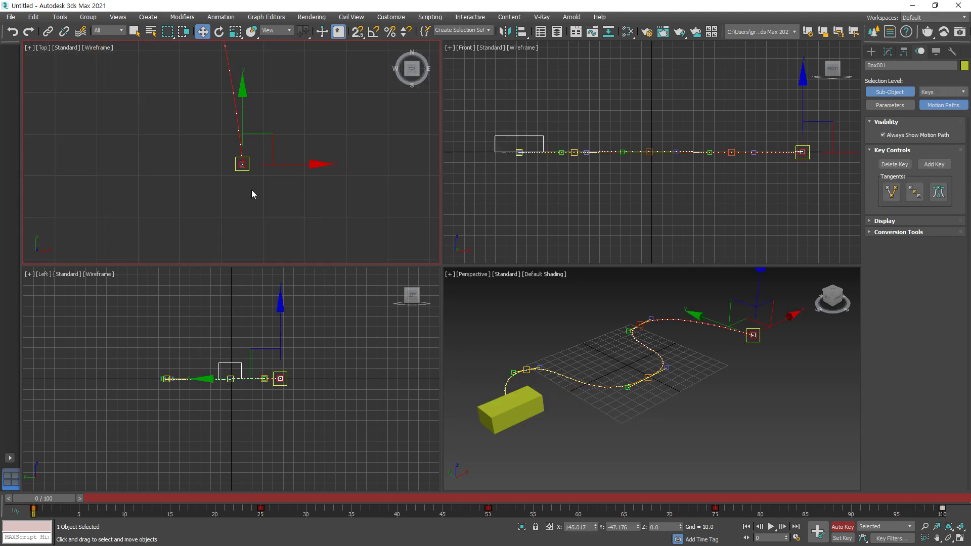
right_click(240, 164)
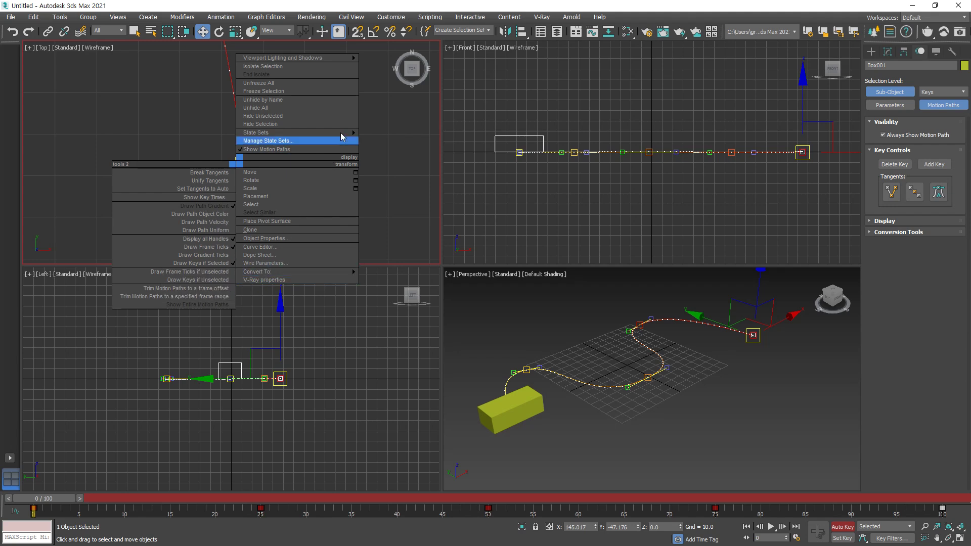
mouse_move(361, 134)
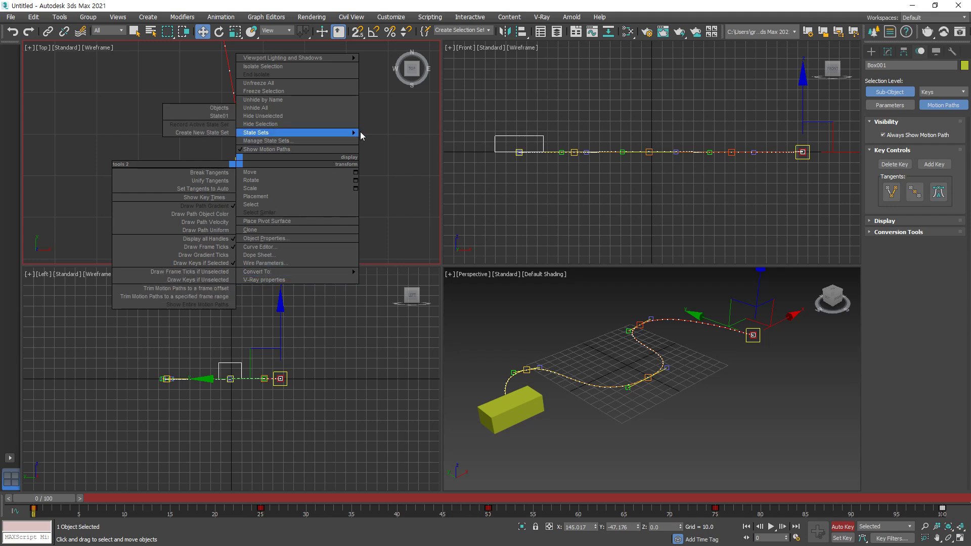
click(392, 174)
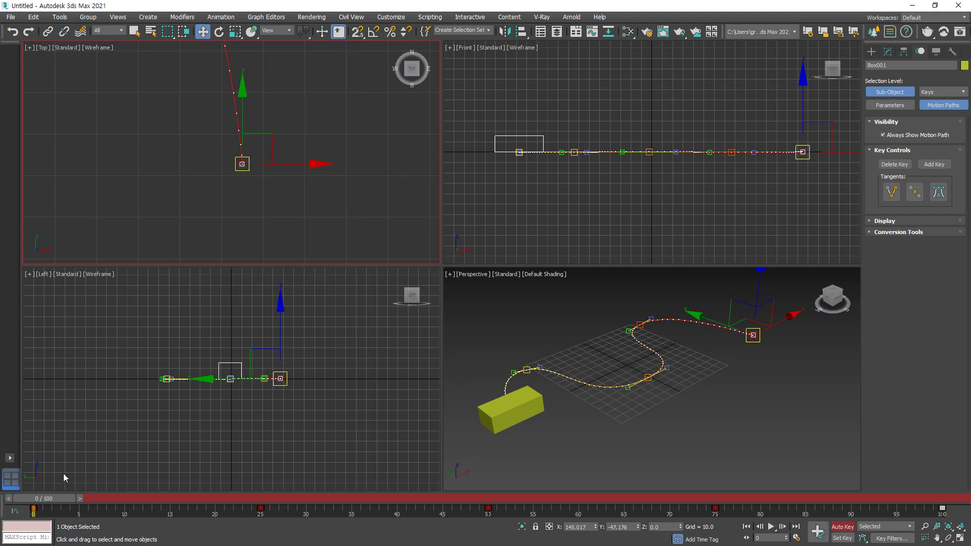
Maximize the Top view and rotate the box to about Z 69.4 degrees at frame 0, aligned with the path's start
scroll(213, 188, down, 5)
middle_drag(171, 191, 297, 224)
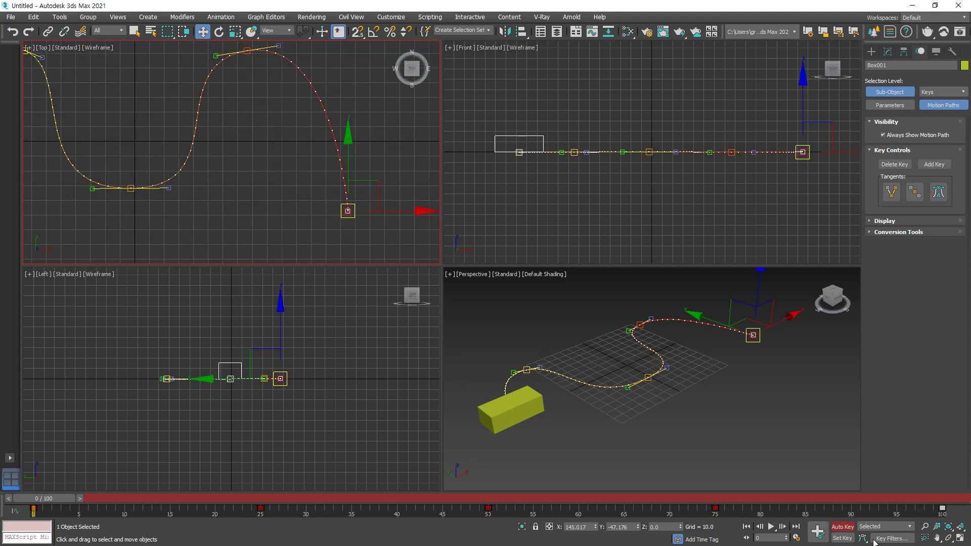
click(961, 536)
key(z)
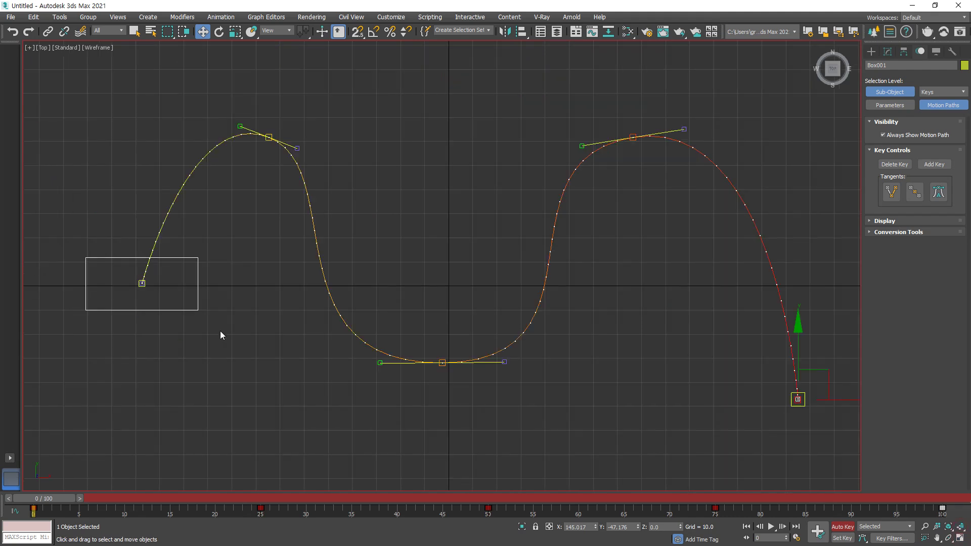
drag(104, 284, 181, 292)
drag(32, 280, 151, 280)
key(Escape)
click(219, 32)
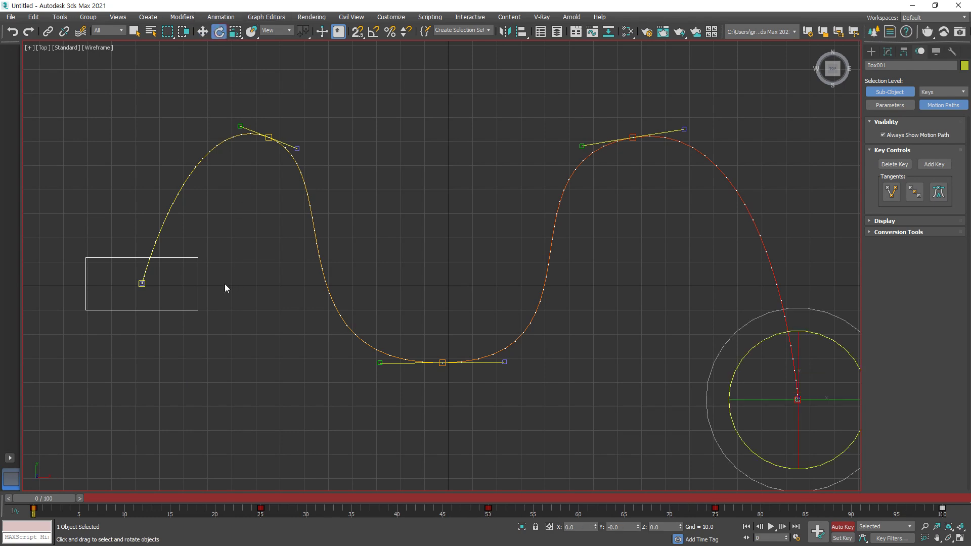
click(195, 307)
drag(226, 325, 227, 251)
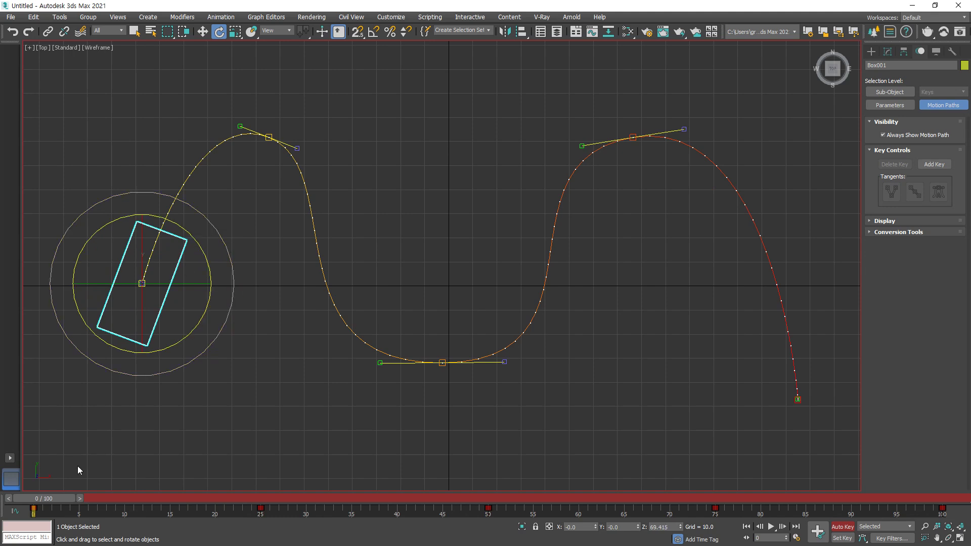
Rotate the box to about Z -21.4 degrees at frame 25 and, with angle snap on, about Z -1.4 degrees at frame 50
drag(48, 498, 269, 489)
key(e)
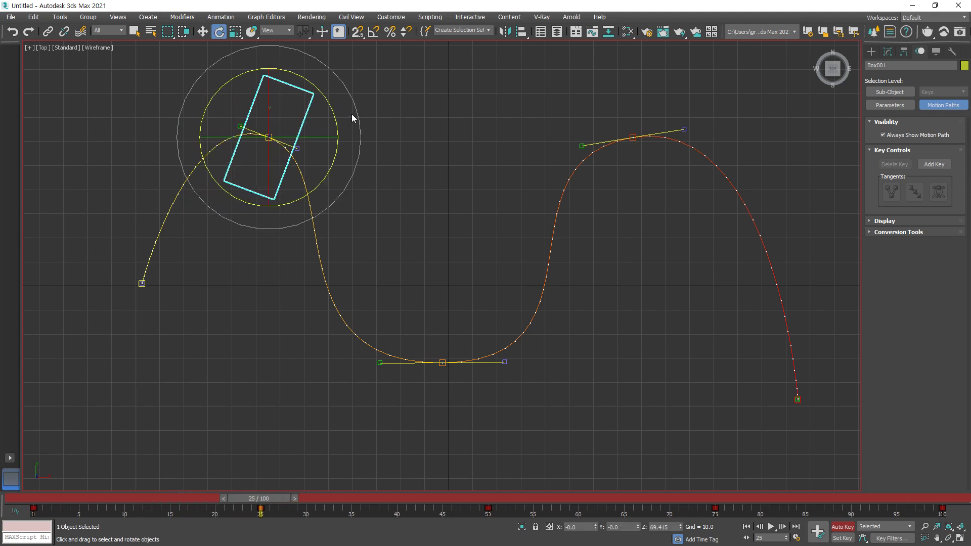
drag(359, 111, 342, 221)
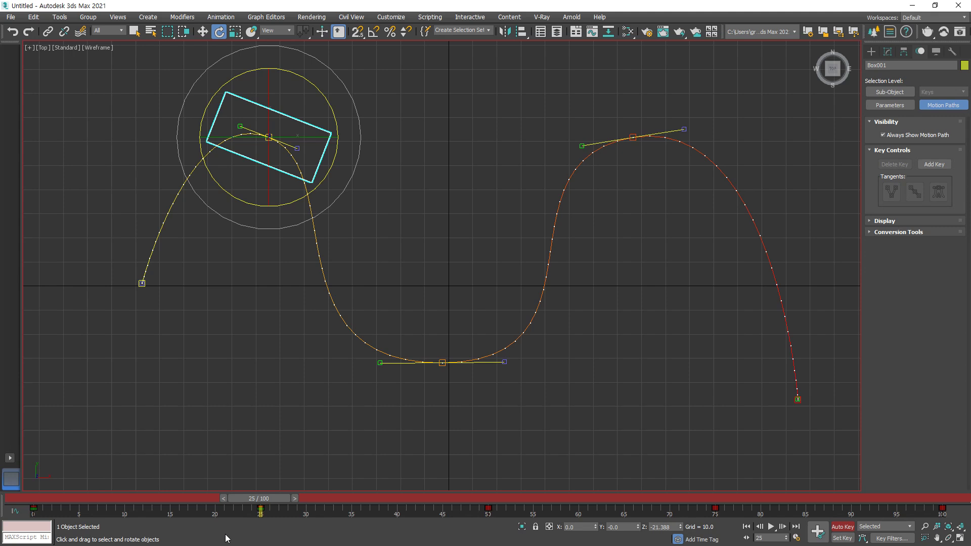
drag(258, 504, 477, 534)
drag(458, 499, 486, 498)
key(e)
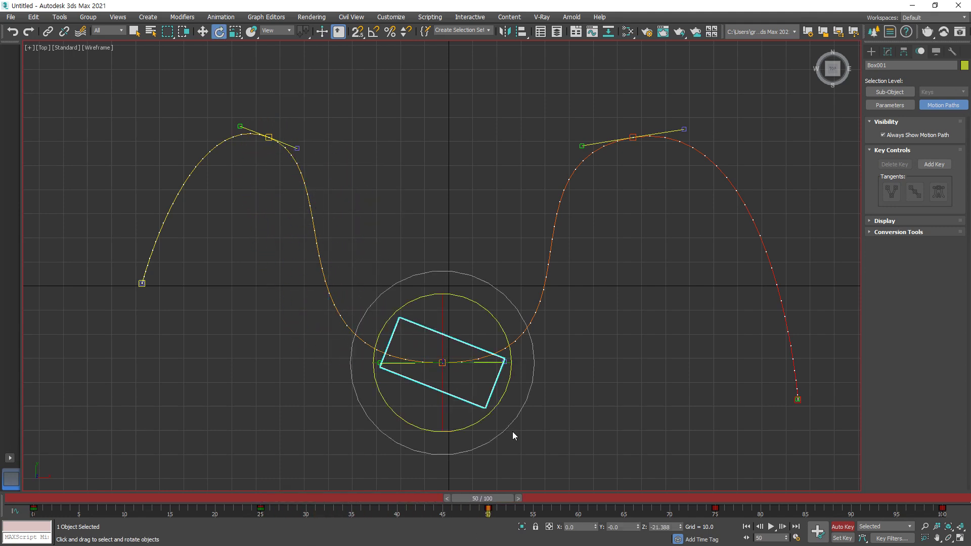
drag(504, 431, 526, 438)
key(a)
Go to frame 100 and rotate the box to follow the steep end of the motion path
drag(502, 502, 603, 500)
drag(508, 499, 736, 499)
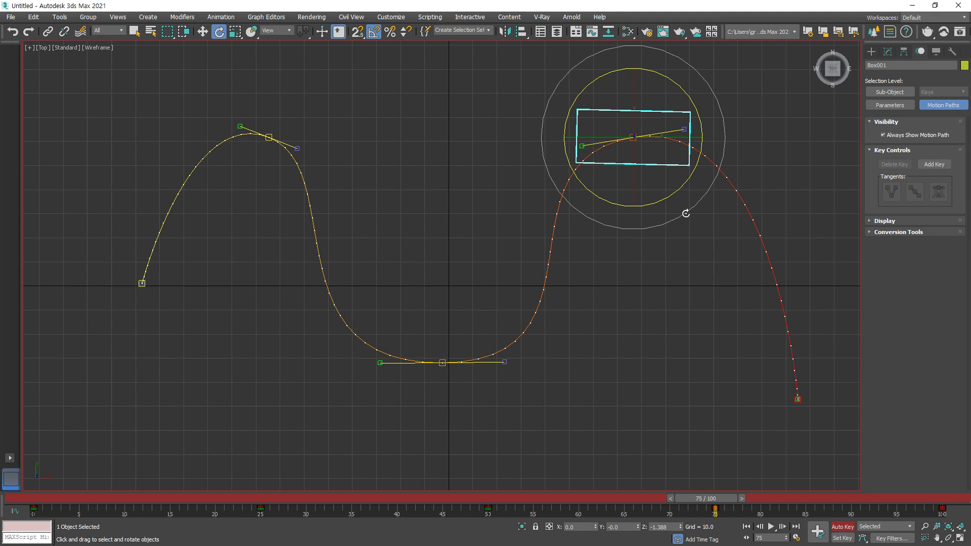
drag(715, 499, 959, 529)
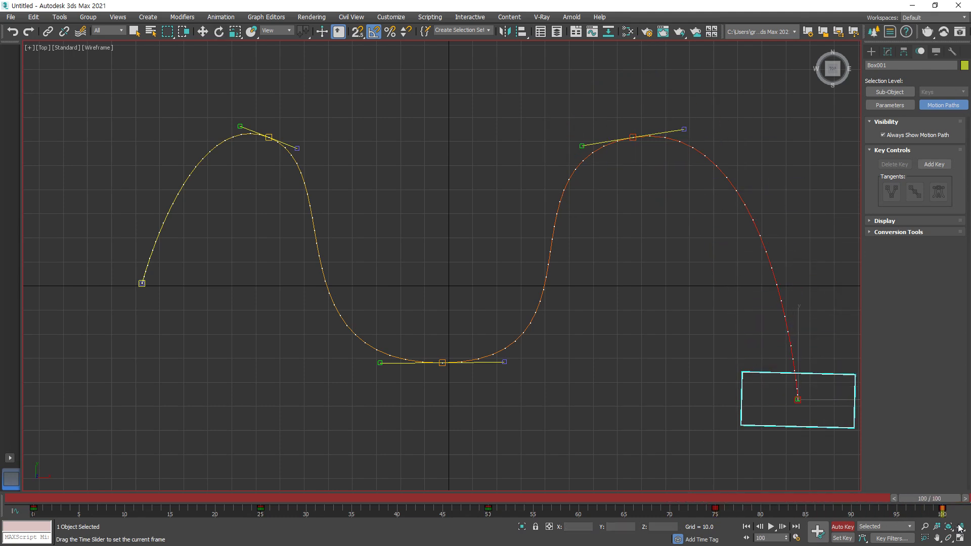
drag(731, 459, 698, 415)
Rotate the box to about Z 50.6 degrees at frame 15, and turn it along the descending path at frame 35
drag(904, 500, 157, 516)
key(e)
drag(241, 247, 260, 233)
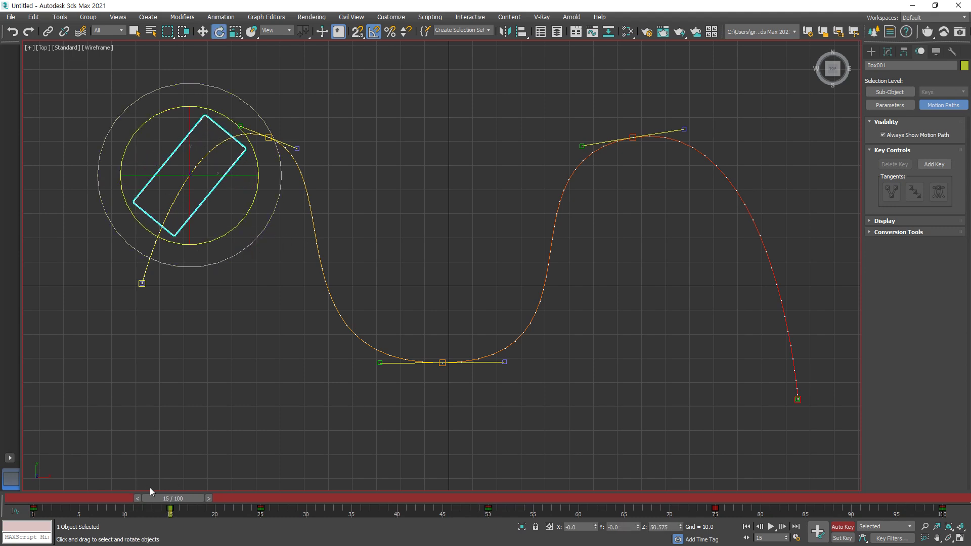
drag(156, 495, 337, 529)
key(e)
drag(405, 203, 403, 245)
Rotate the box by 90 degrees at frame 63 and to about Z -67.4 degrees at frame 86
drag(347, 500, 594, 520)
key(e)
drag(597, 333, 631, 302)
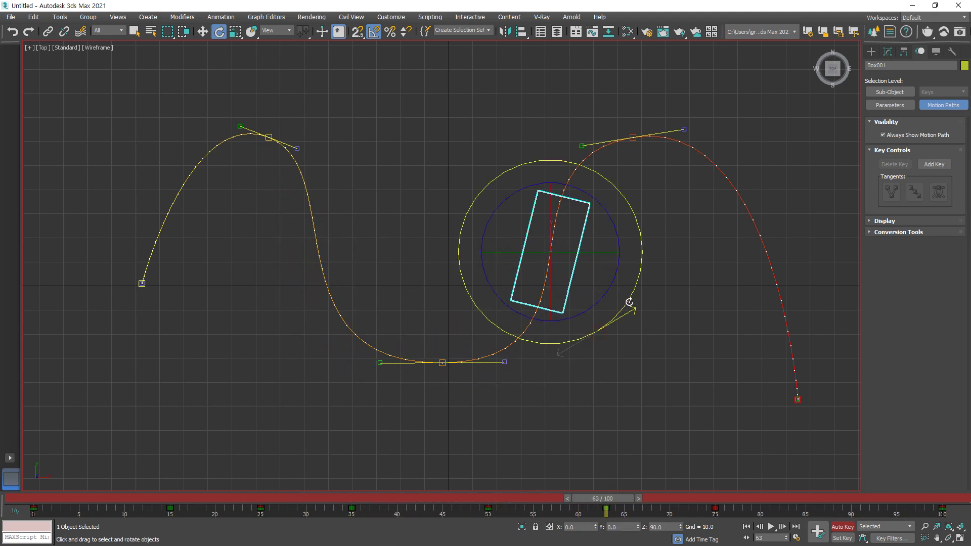
drag(613, 498, 819, 499)
key(e)
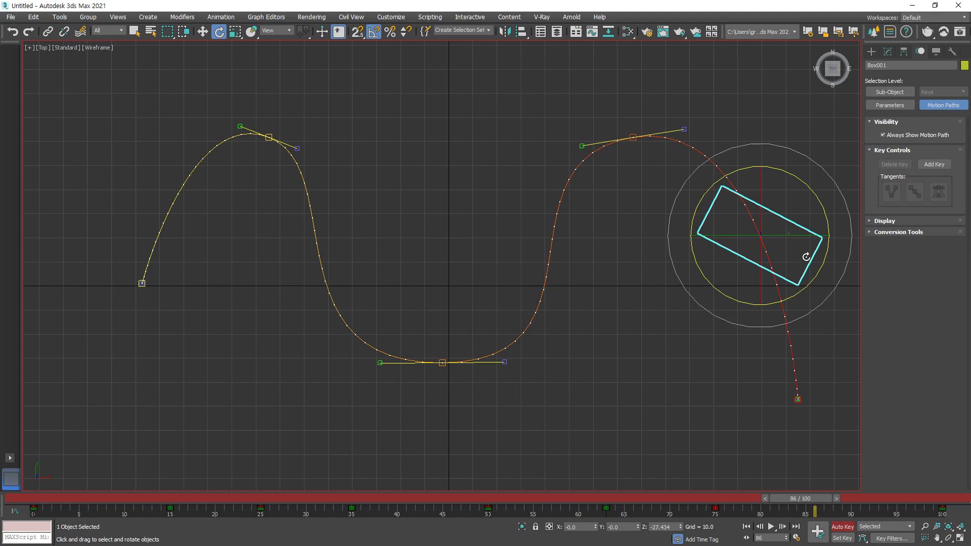
drag(838, 193, 847, 253)
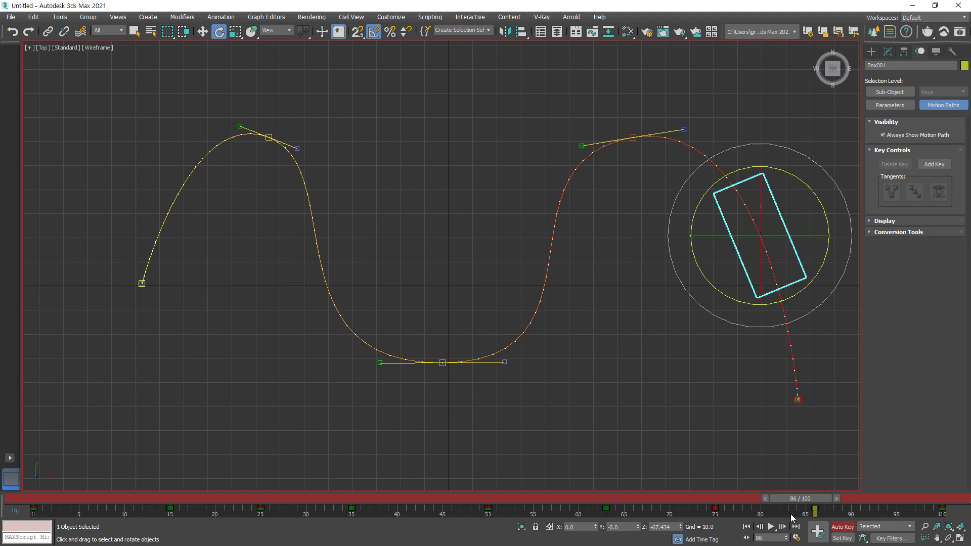
Return to frame 0 and play the animation to check the box's turning along the path
drag(800, 498, 40, 499)
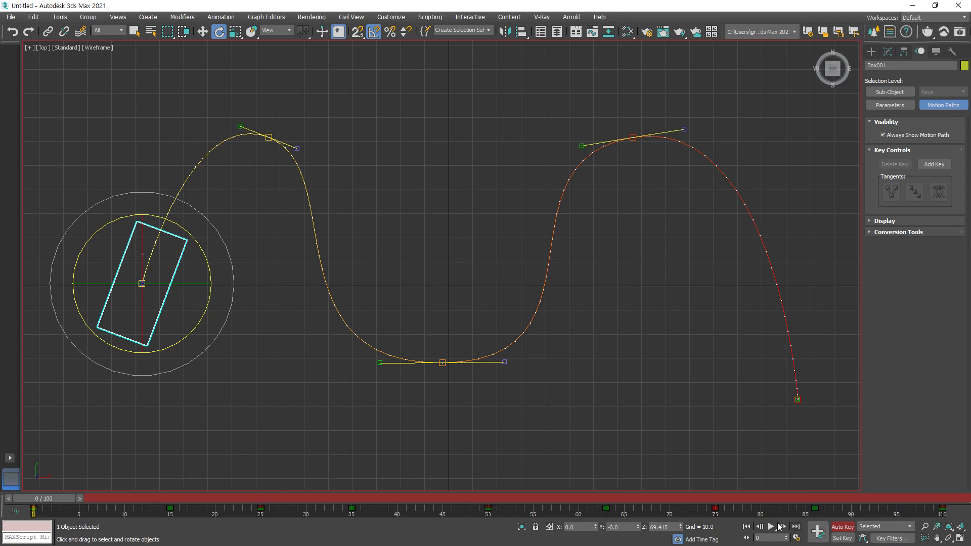
click(771, 528)
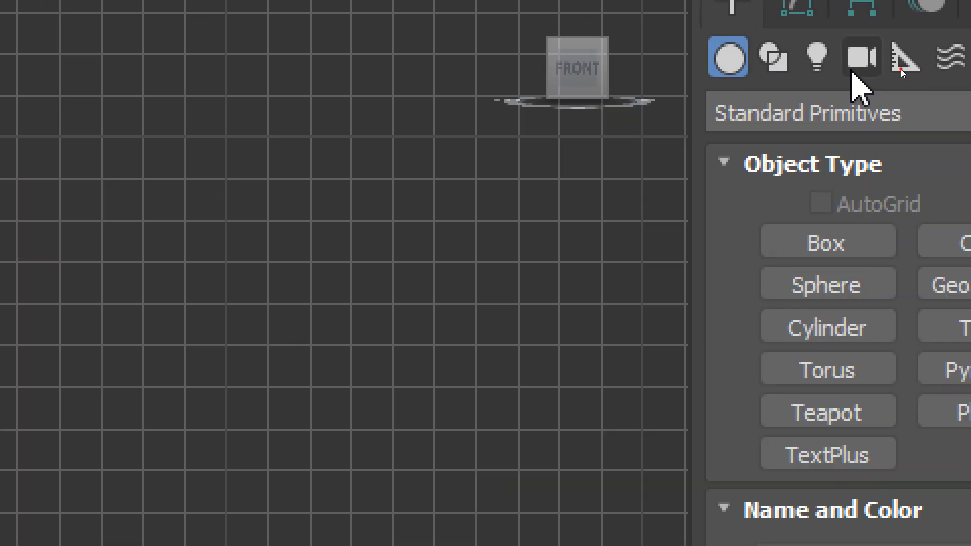
Place a standard free camera in front of the box in the Top view and rotate it level to face the box
click(852, 61)
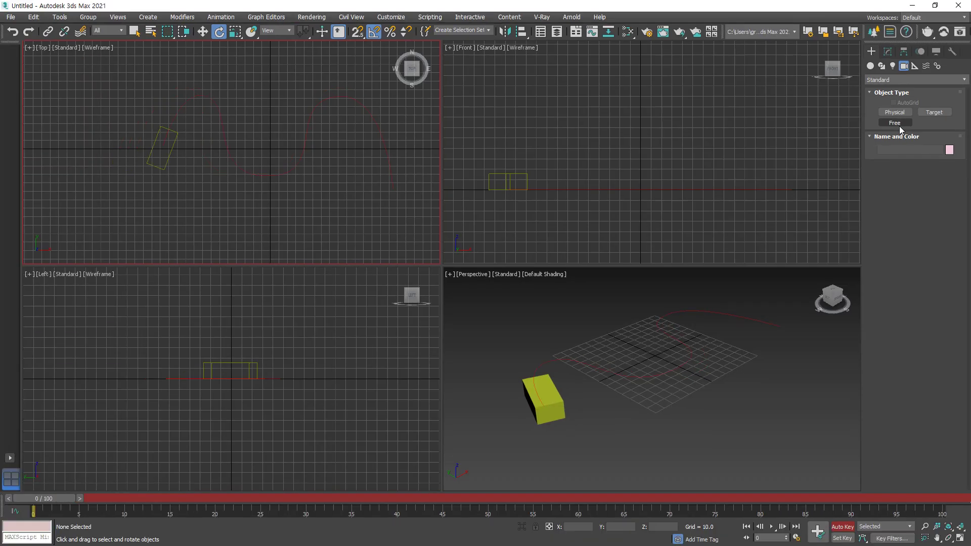
click(666, 285)
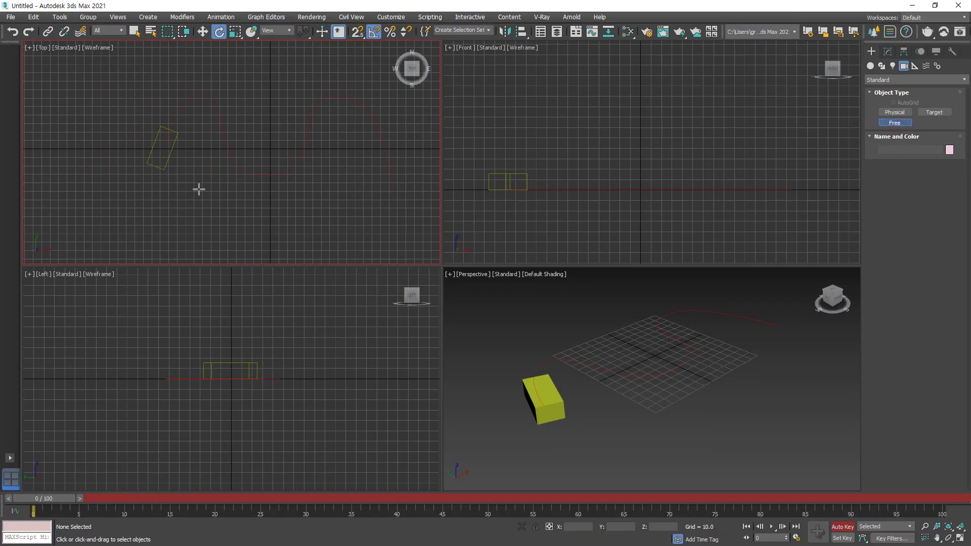
click(140, 199)
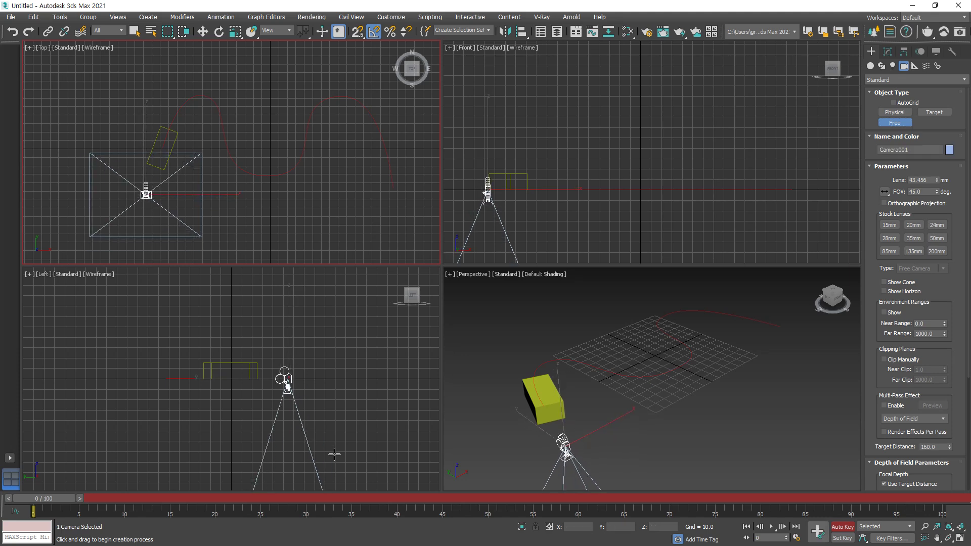
click(219, 31)
drag(369, 336, 381, 382)
Move the camera back and up to about Z 17, and show its view in the Perspective viewport
right_click(295, 375)
click(304, 381)
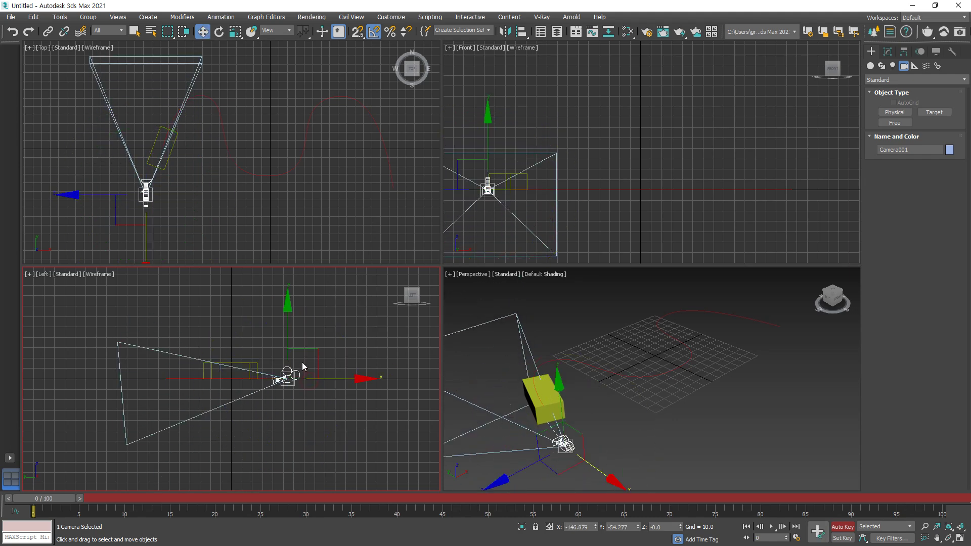
drag(319, 353, 330, 335)
right_click(674, 339)
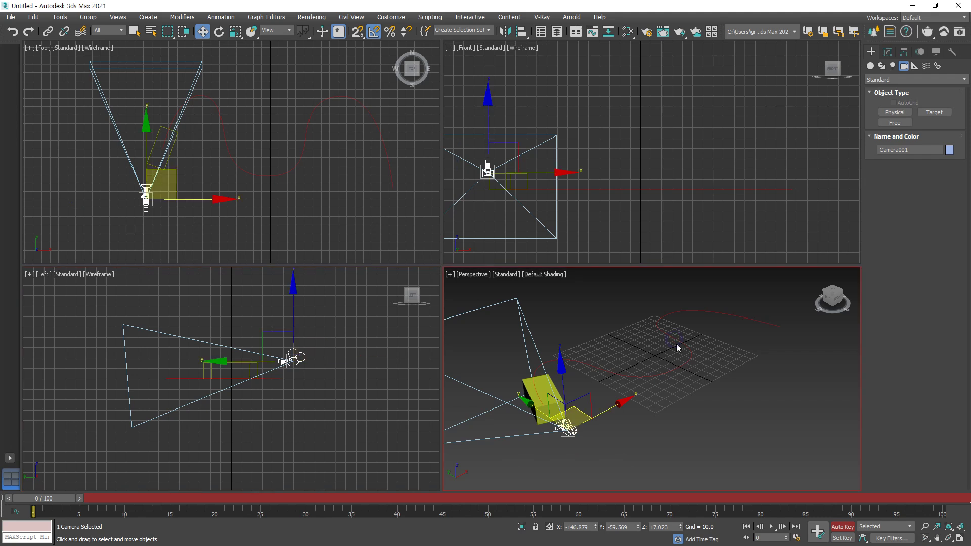
key(c)
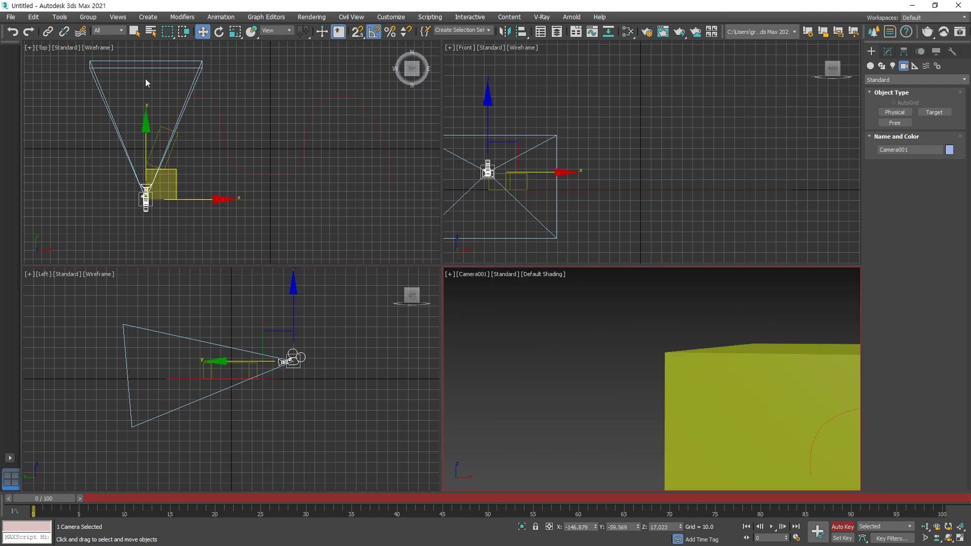
Turn the camera toward the box in the Top view and move it back to about X -176, Y -120
right_click(167, 200)
drag(175, 183, 174, 206)
click(219, 31)
mouse_move(227, 186)
mouse_down()
mouse_move(225, 156)
mouse_move(231, 202)
mouse_up()
right_click(156, 216)
click(158, 219)
drag(169, 198, 148, 222)
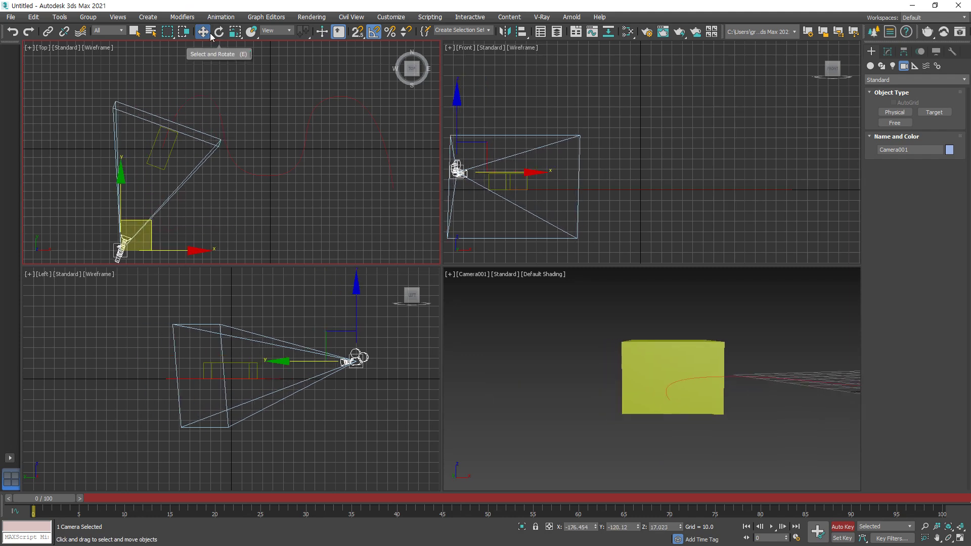
Tilt the camera down toward the box in the Left view and raise it above the box's height
click(357, 358)
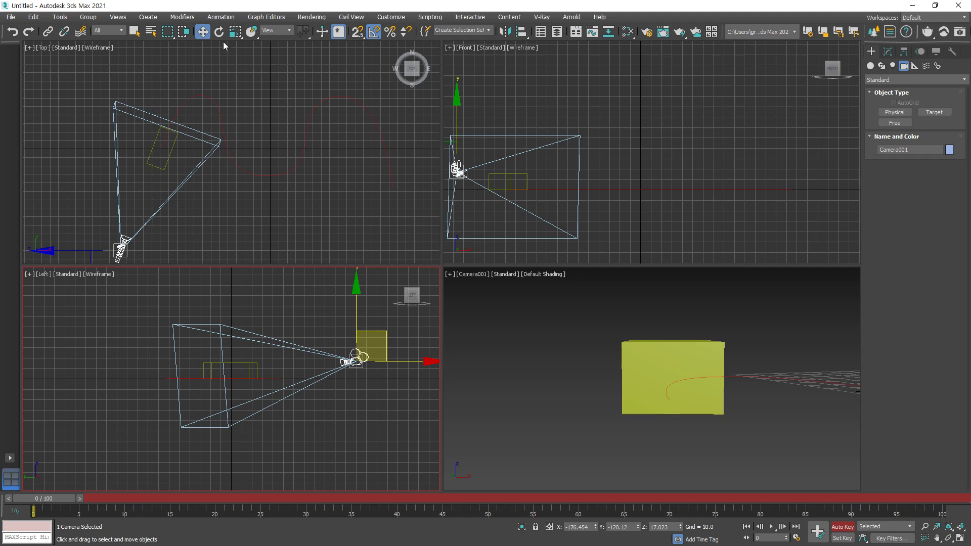
click(219, 31)
drag(420, 424, 418, 420)
right_click(364, 370)
click(386, 378)
drag(382, 342, 391, 319)
mouse_move(52, 502)
mouse_down()
mouse_move(296, 499)
mouse_move(49, 490)
mouse_up()
key(w)
click(370, 368)
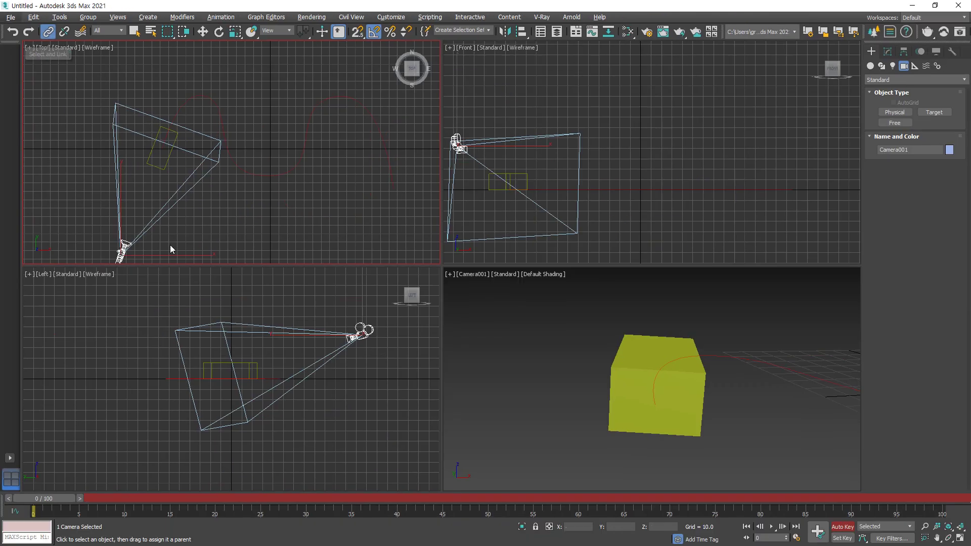
Link the camera to the box as its parent and scrub the timeline to check that it follows
click(124, 263)
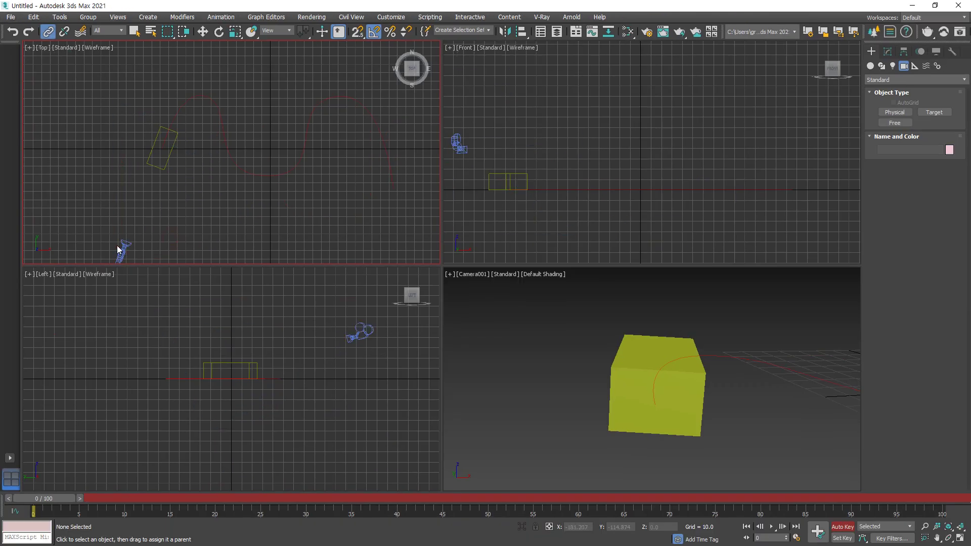
click(122, 249)
drag(153, 175, 160, 170)
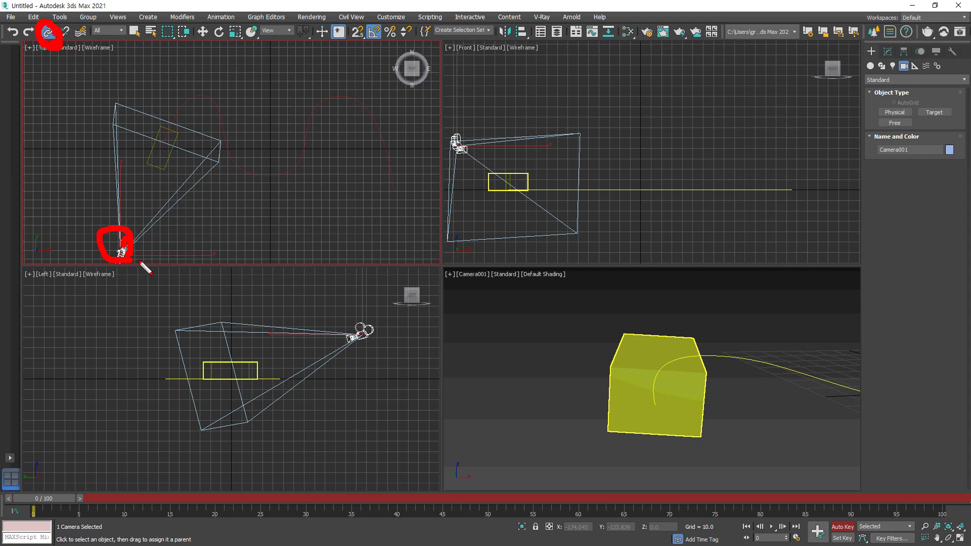
mouse_move(132, 226)
mouse_down()
mouse_move(154, 175)
mouse_move(132, 176)
mouse_up()
key(Escape)
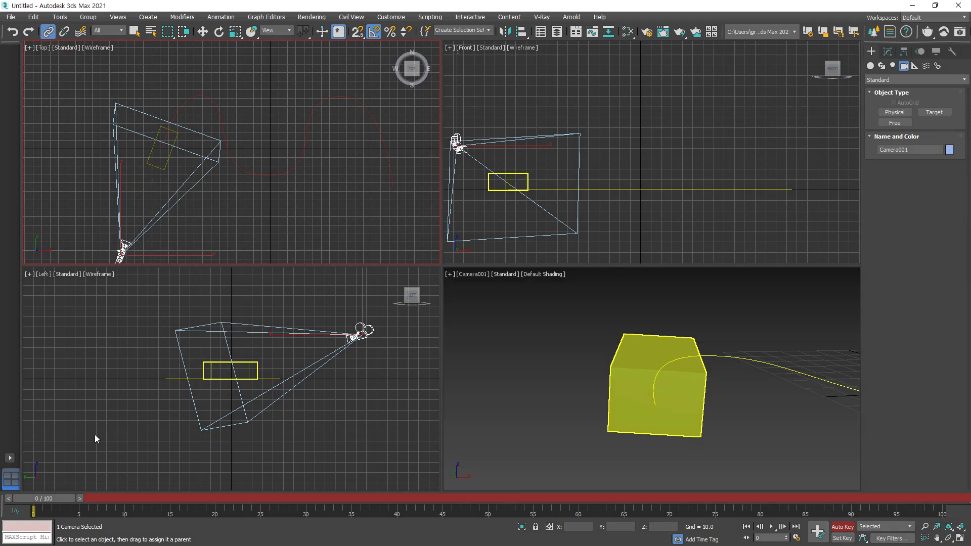
drag(34, 495, 7, 497)
click(48, 31)
click(221, 221)
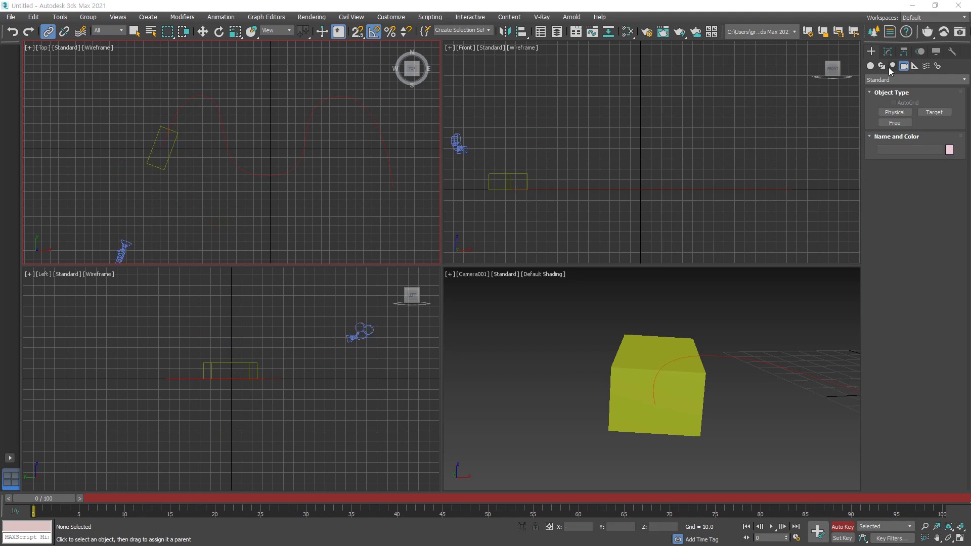
Create cylinders of about 7 to 8 radius and varying heights beside the first half of the motion path
click(871, 66)
click(895, 134)
drag(122, 142, 122, 133)
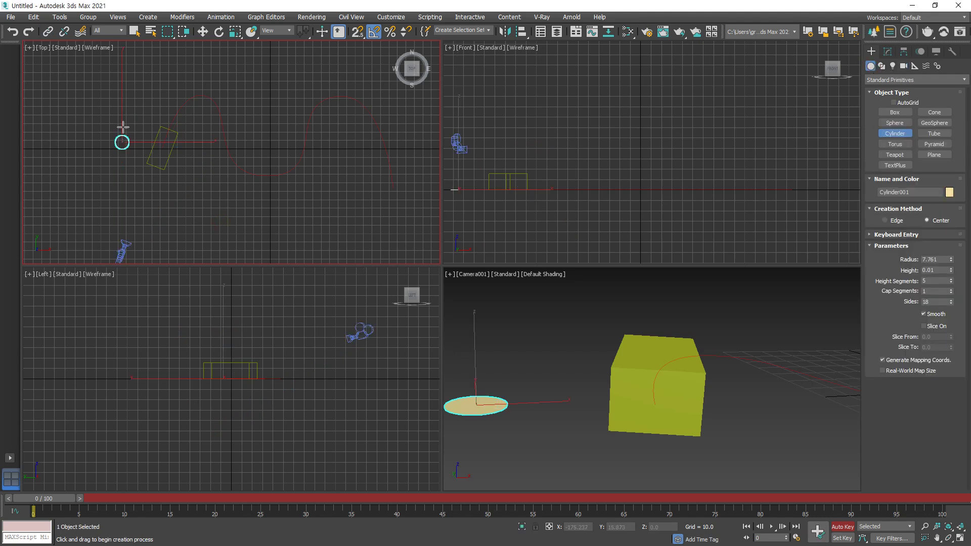
click(189, 146)
drag(195, 166, 202, 166)
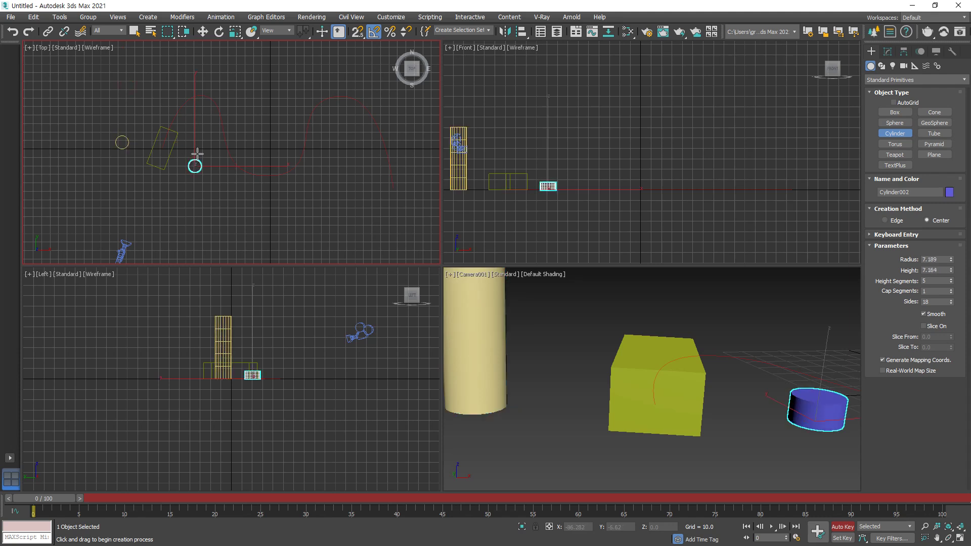
click(228, 95)
drag(228, 96, 230, 89)
Add more cylinders of varying heights around the second half of the path, about 9 to 10 in radius
drag(261, 136, 333, 121)
click(295, 106)
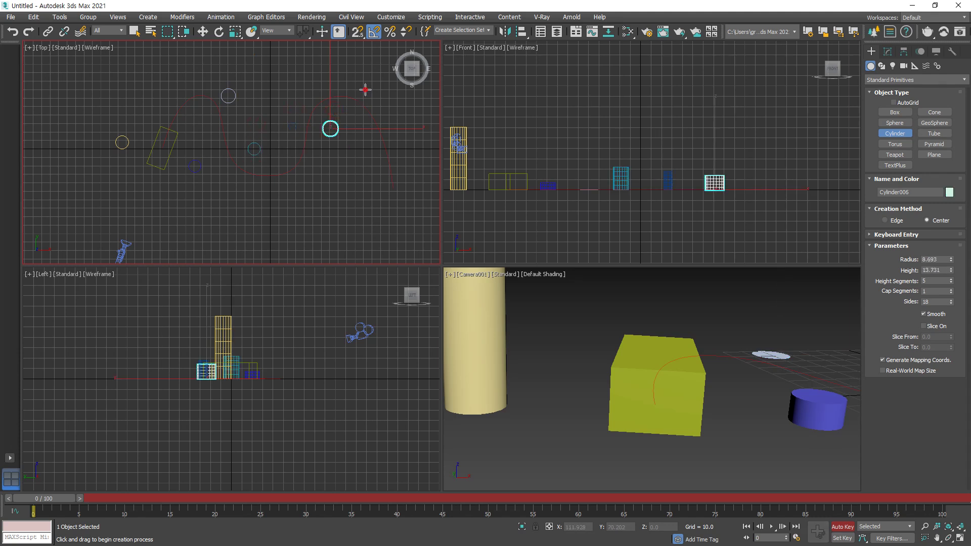
drag(366, 90, 366, 82)
click(370, 69)
drag(368, 161, 410, 149)
click(371, 147)
click(410, 149)
right_click(581, 427)
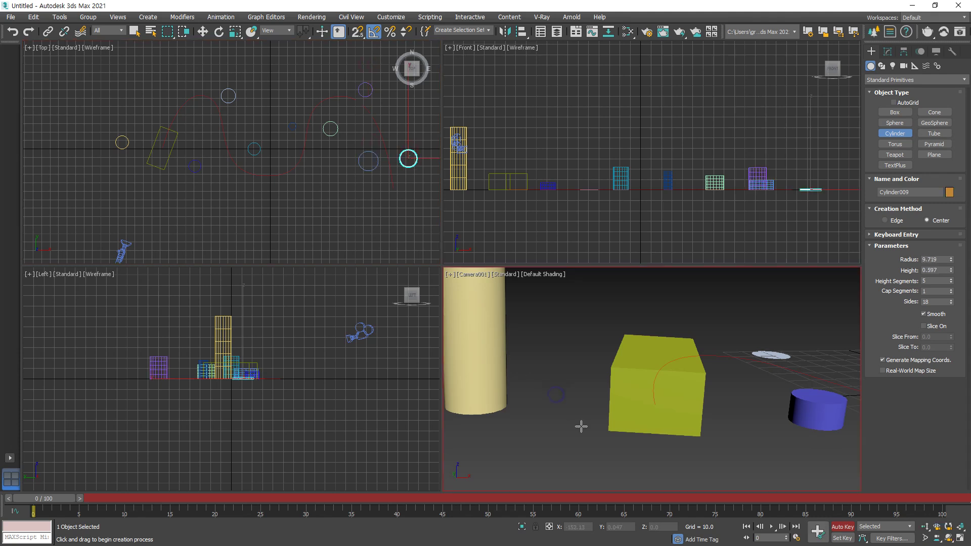
Turn off Auto Key and play the animation to check the moving camera view, stopping at frame 17
click(843, 527)
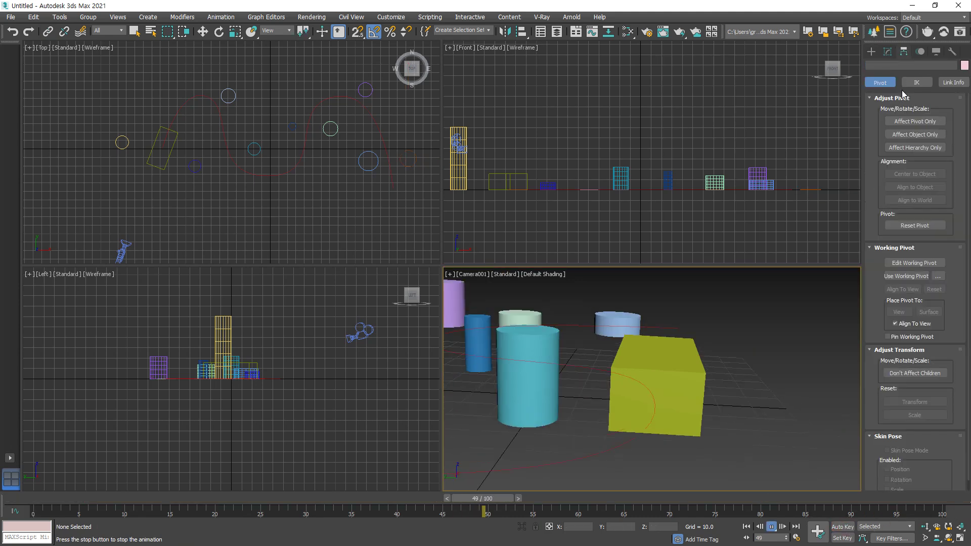
click(346, 196)
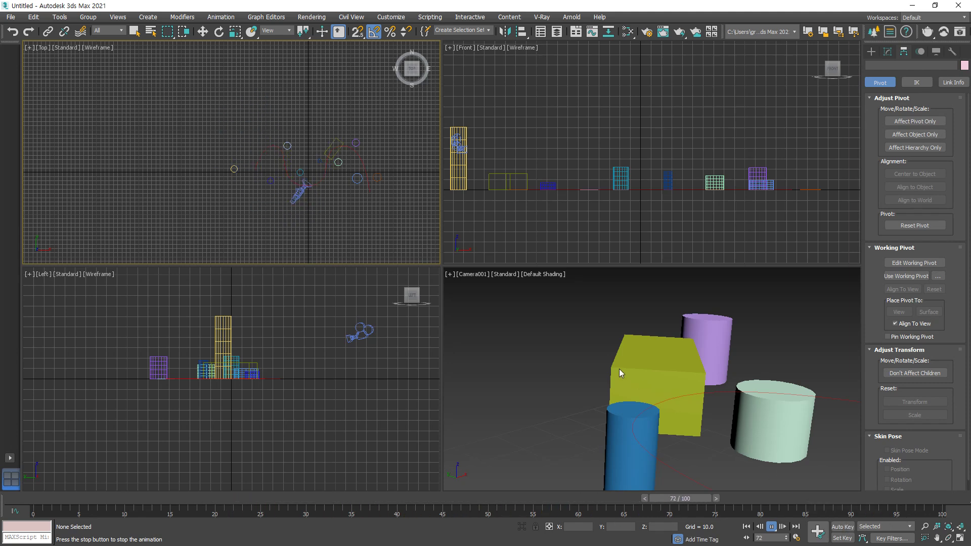
click(774, 528)
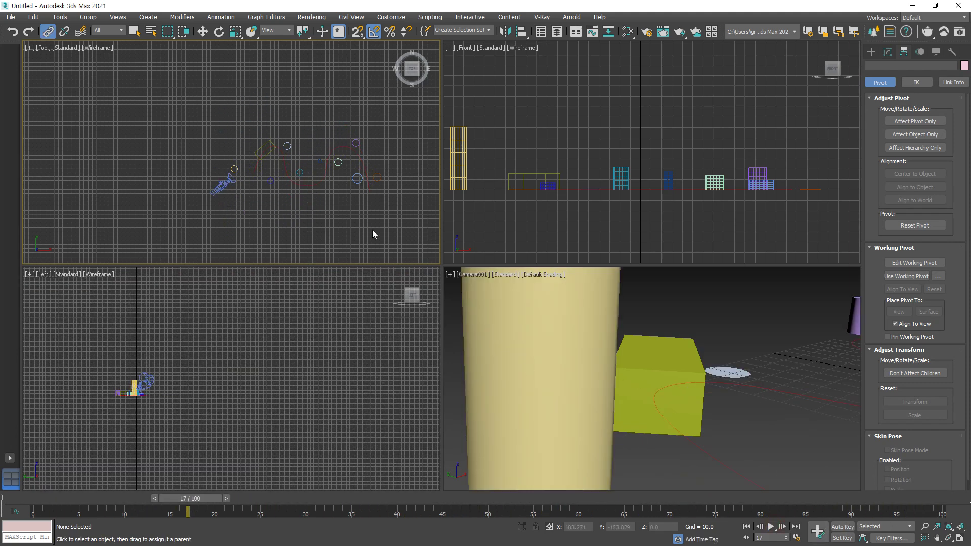
Delete all objects from the scene and reset the zoom in all viewports
key(ctrl+a)
key(Delete)
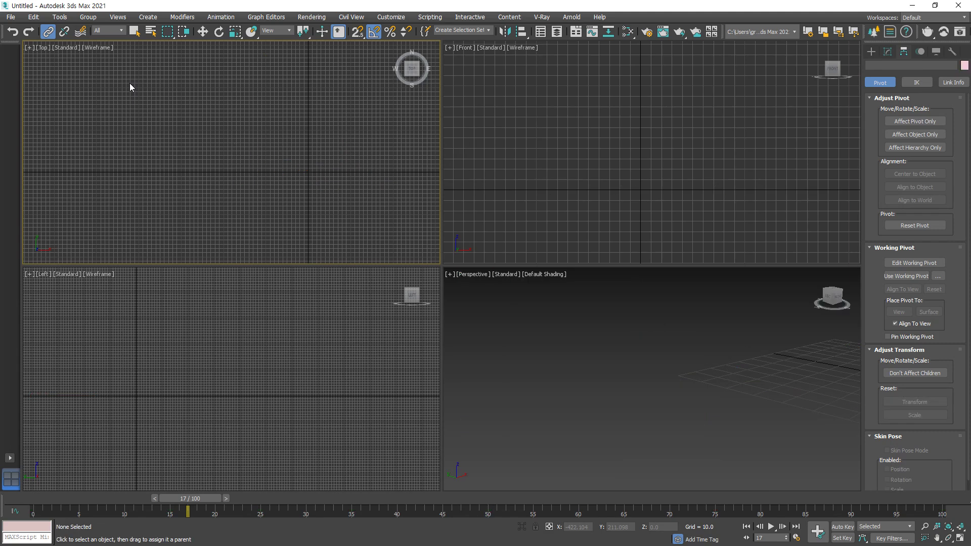
click(960, 528)
Draw an open zigzag line with six corner points across the Top view
click(870, 53)
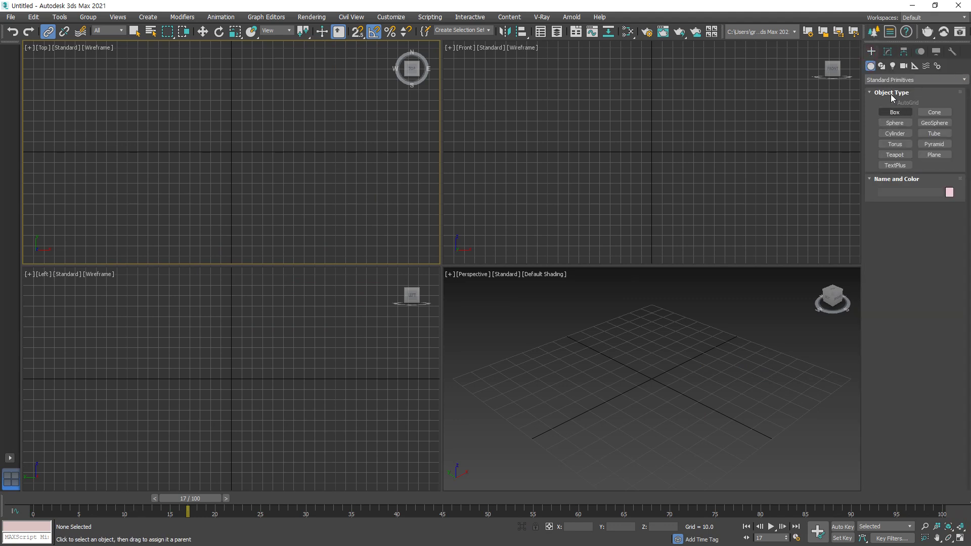
click(882, 65)
click(894, 121)
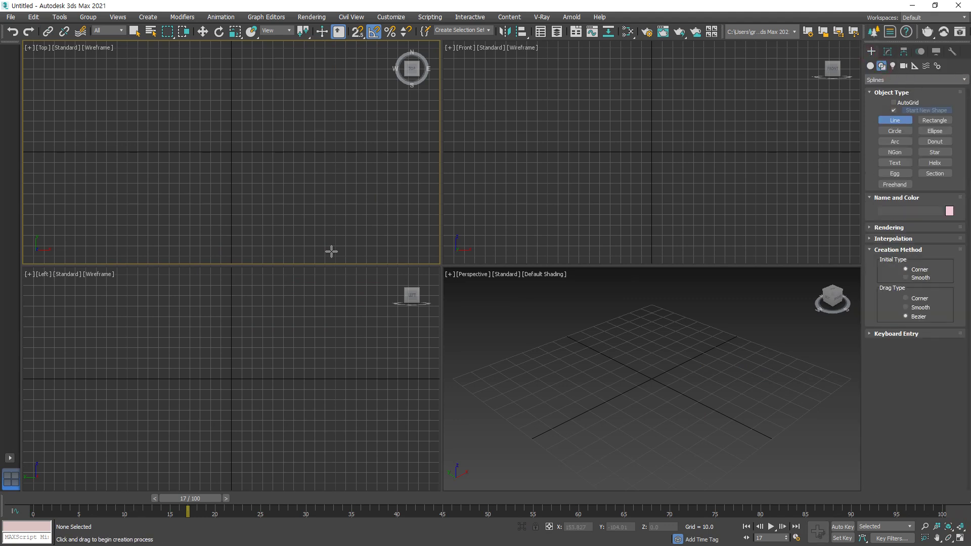
click(100, 197)
click(152, 112)
click(237, 212)
click(309, 106)
click(392, 217)
click(438, 112)
right_click(363, 185)
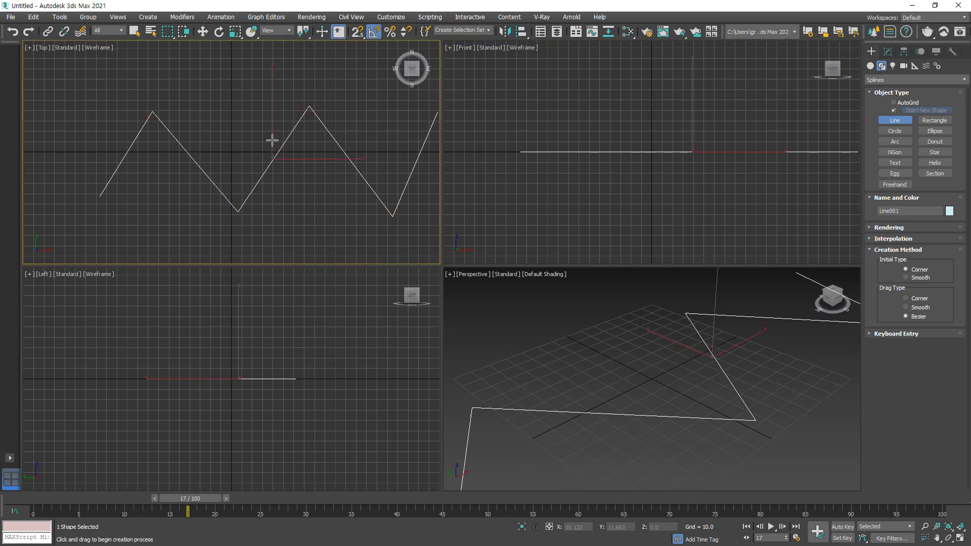
right_click(272, 141)
scroll(277, 148, down, 3)
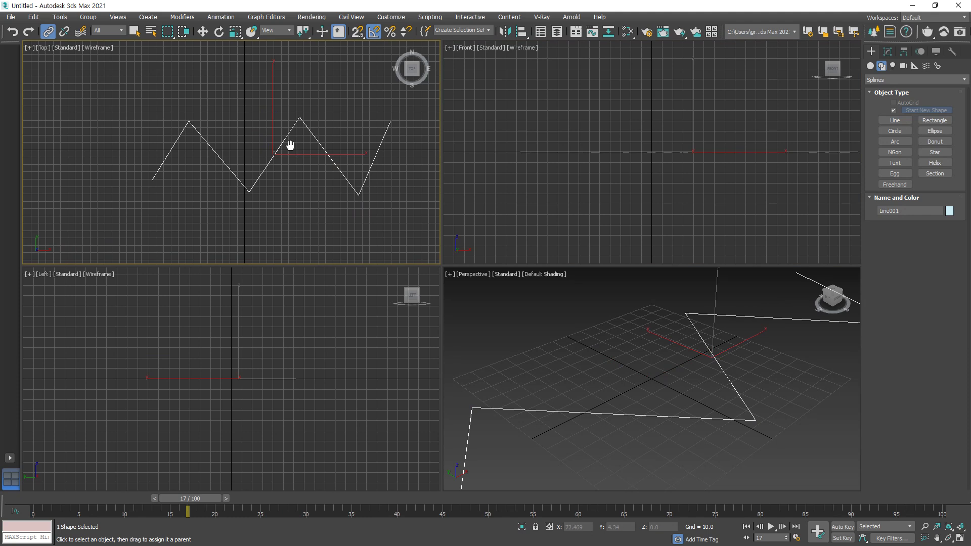
Convert all six vertices of the zigzag line to Smooth to form a wavy path, and deselect it
click(888, 52)
click(903, 212)
key(ctrl+a)
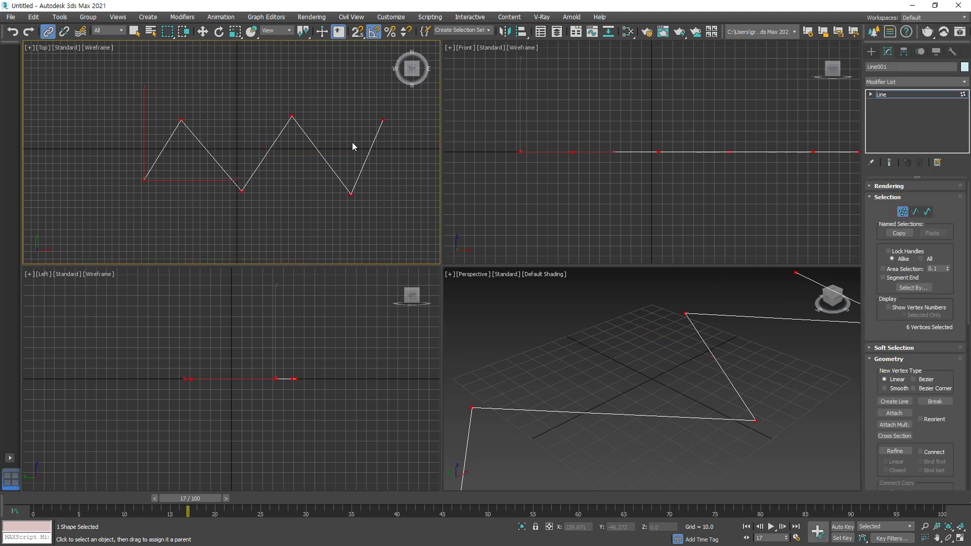
right_click(289, 126)
click(275, 76)
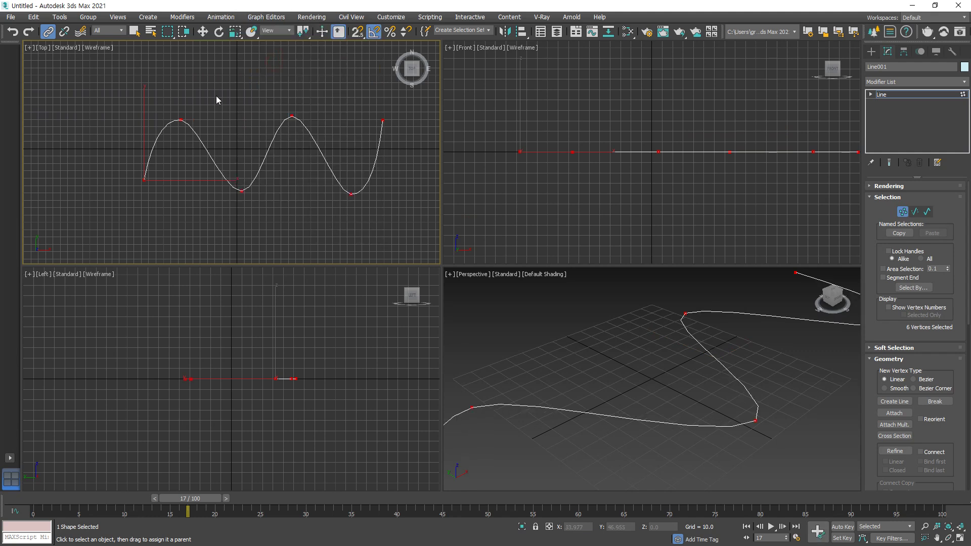
click(214, 94)
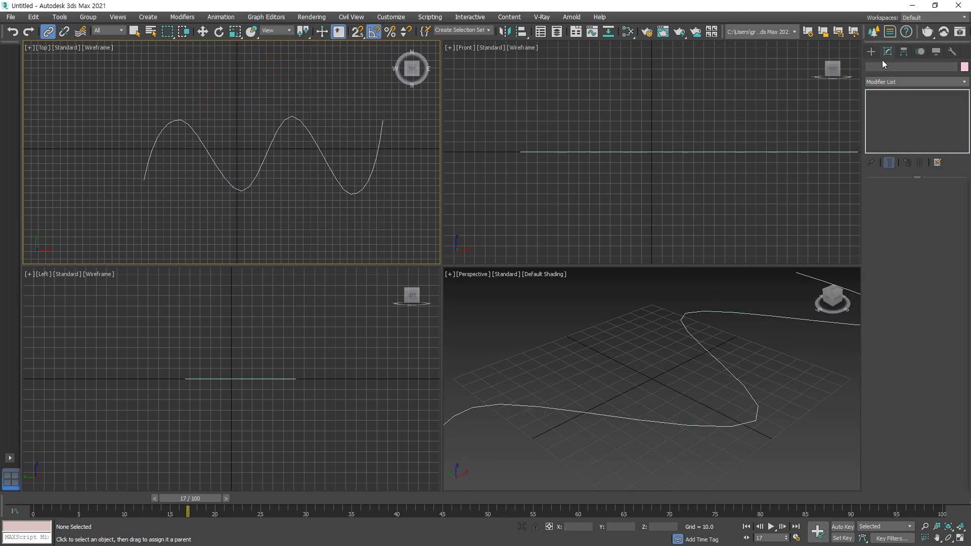
click(281, 112)
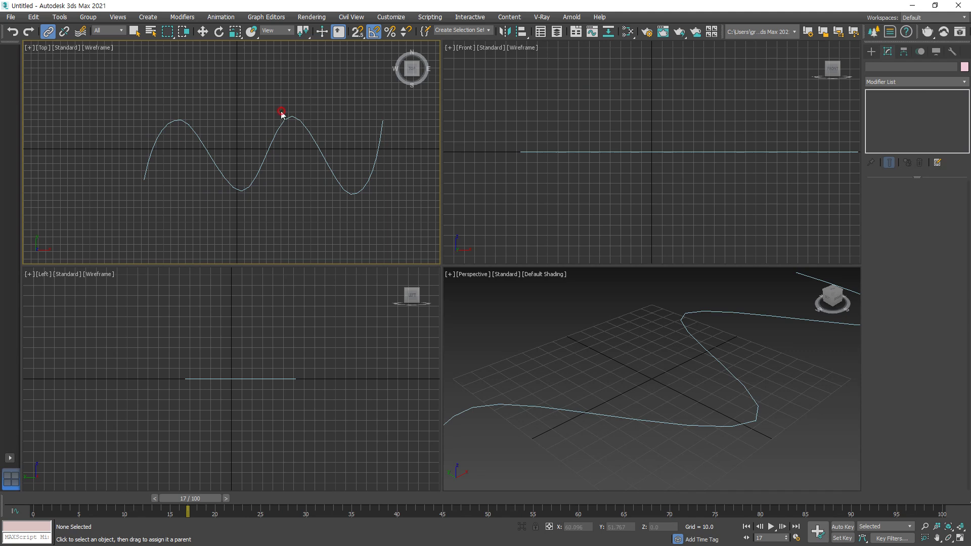
Create a low box about 39 long and 19 wide at the start of the wavy path
click(870, 53)
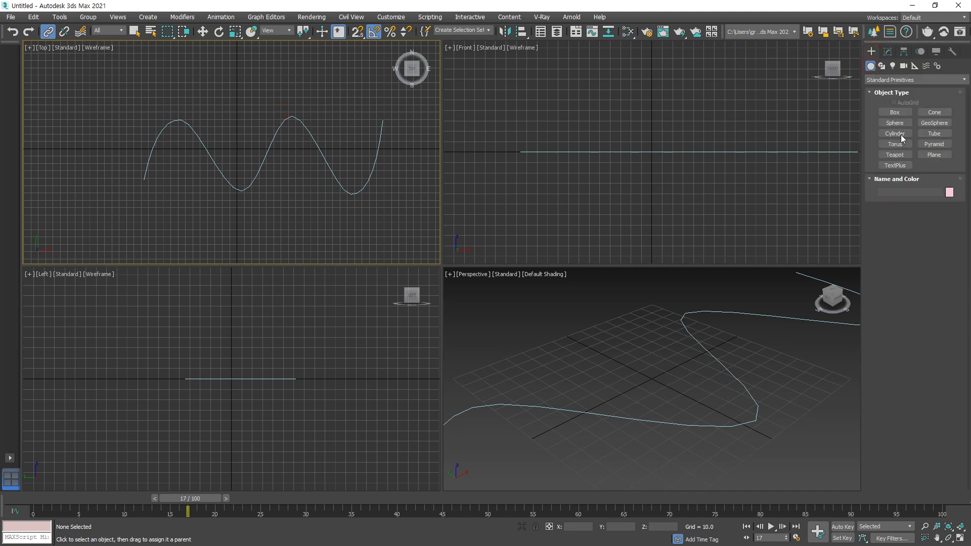
click(895, 112)
drag(137, 178, 150, 207)
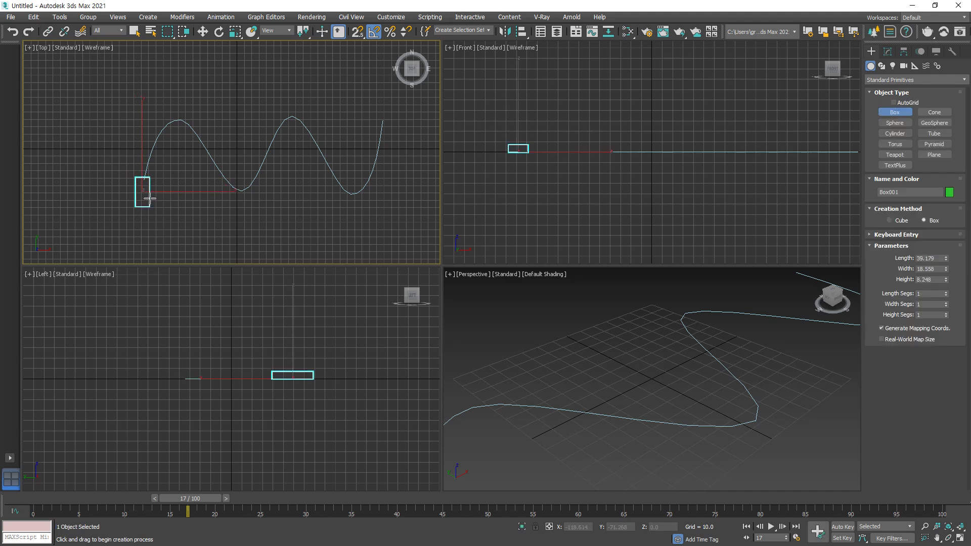
right_click(190, 195)
right_click(201, 196)
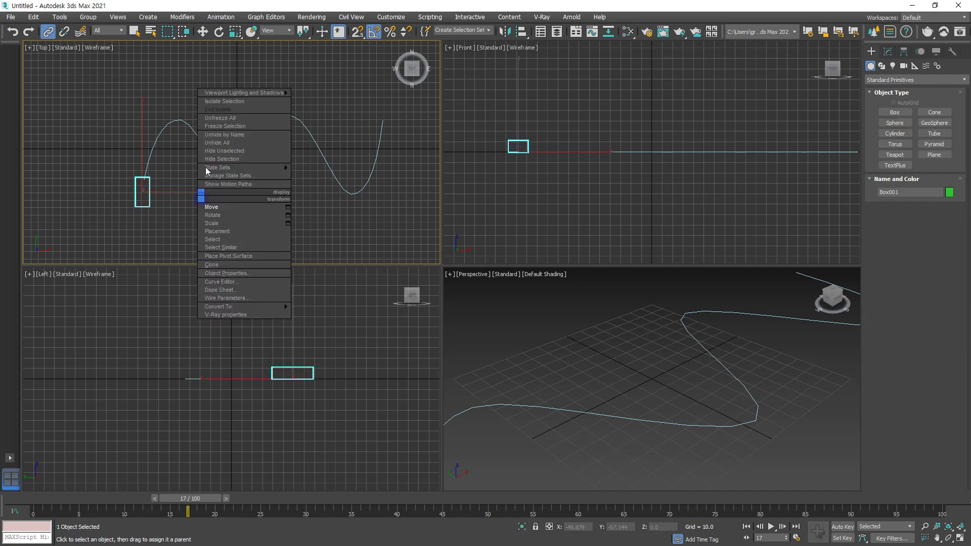
Rotate the box slightly clockwise in the Top view to line up with the start of the wavy path
click(219, 32)
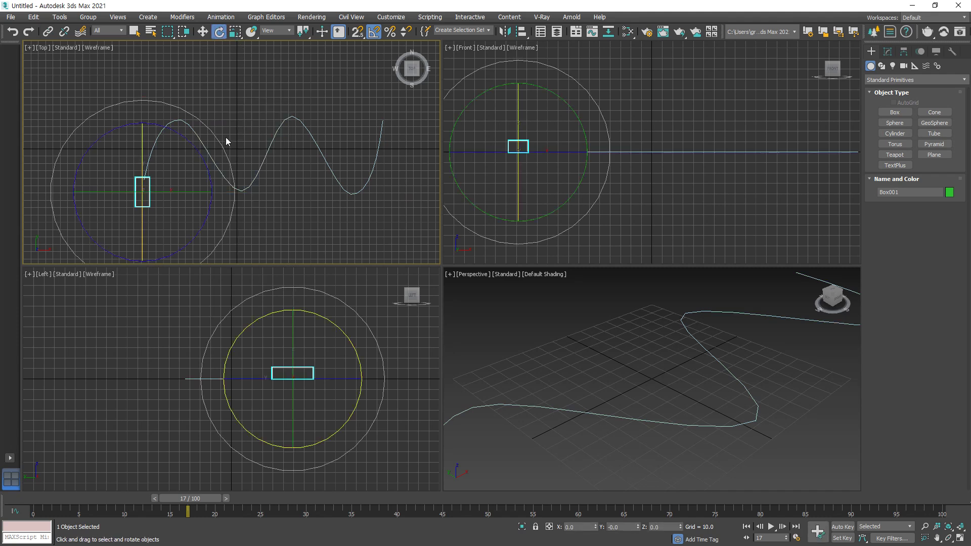
drag(216, 135, 220, 140)
right_click(151, 193)
click(175, 204)
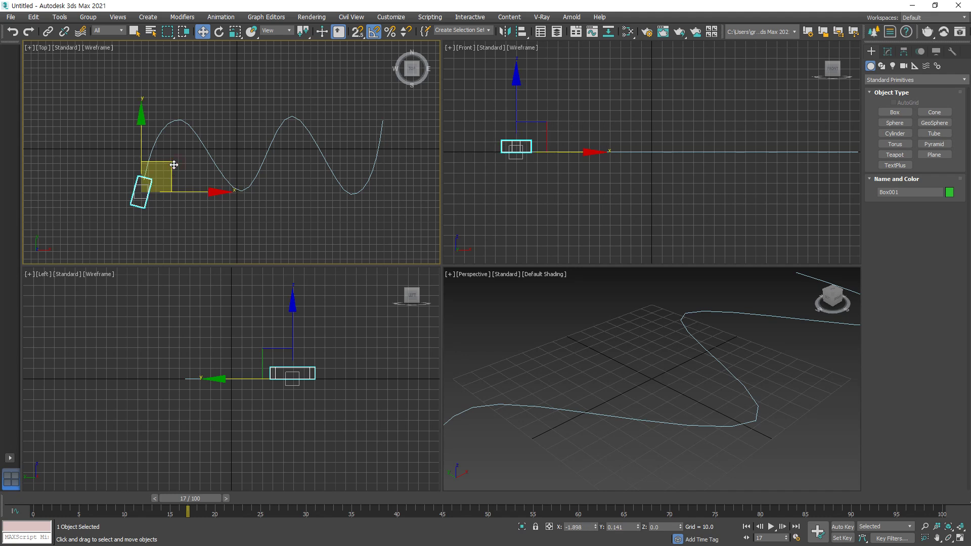
click(163, 194)
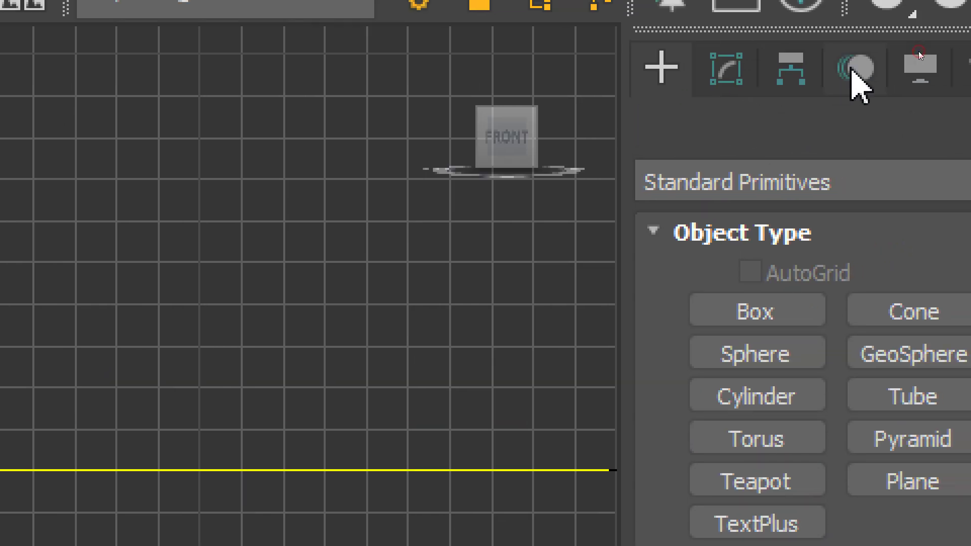
Open the box's motion settings and examine its motion path options and the controllers available for its transform
click(967, 11)
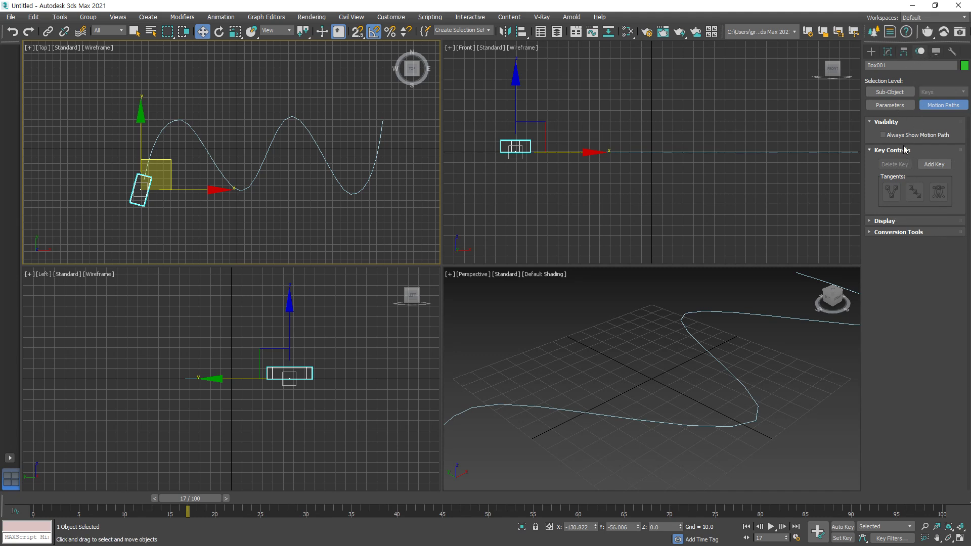
click(905, 221)
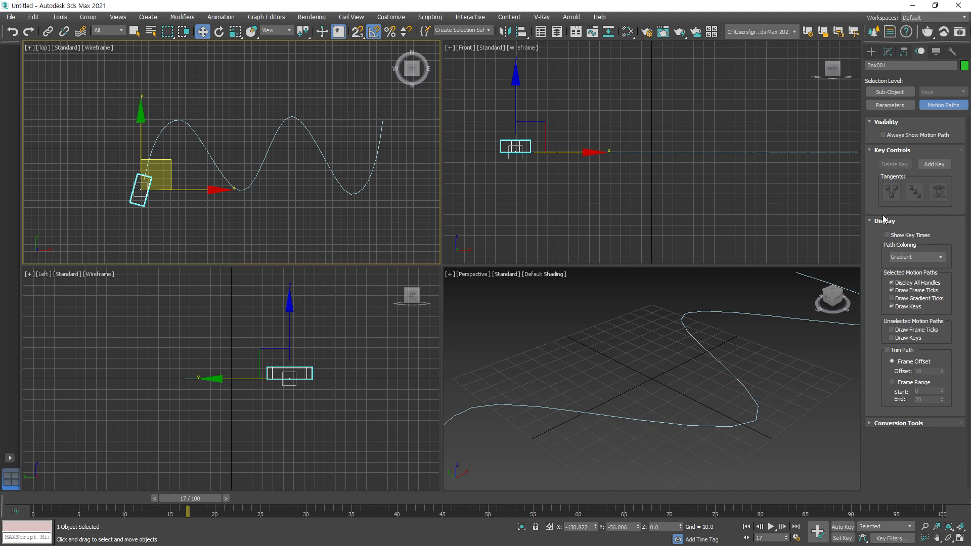
click(889, 105)
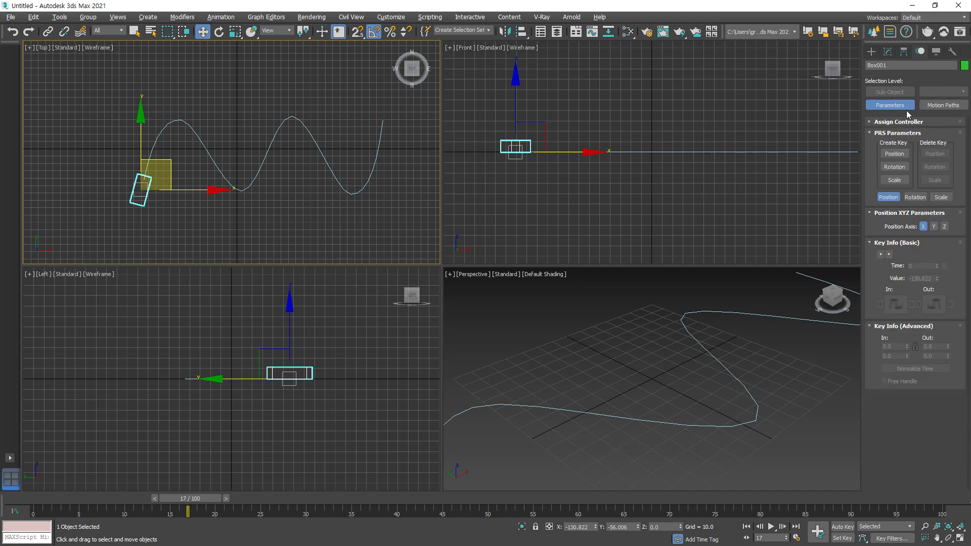
click(943, 105)
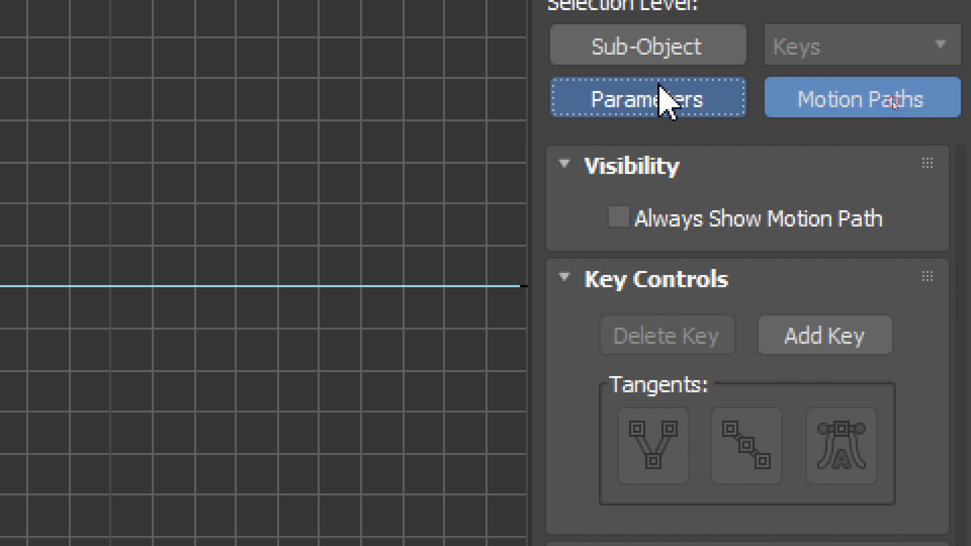
click(660, 90)
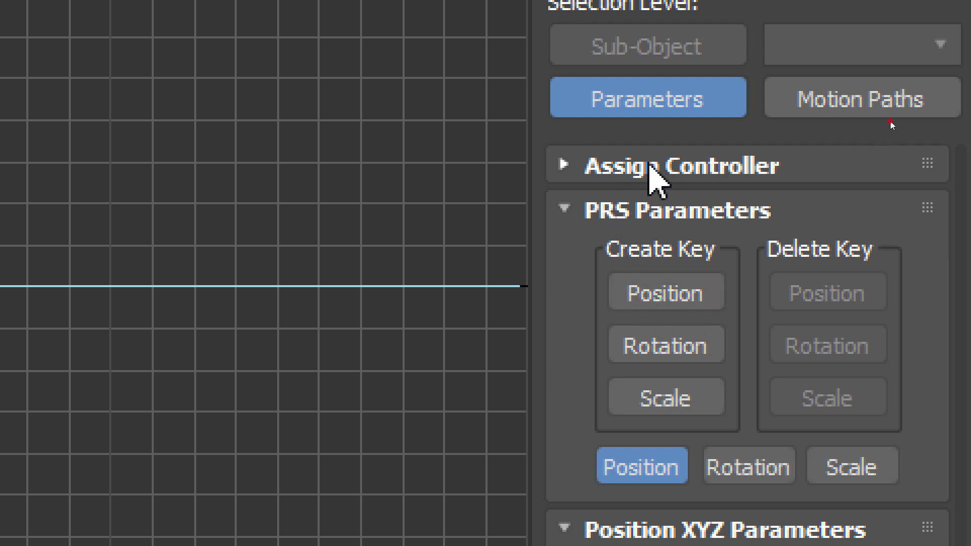
click(651, 166)
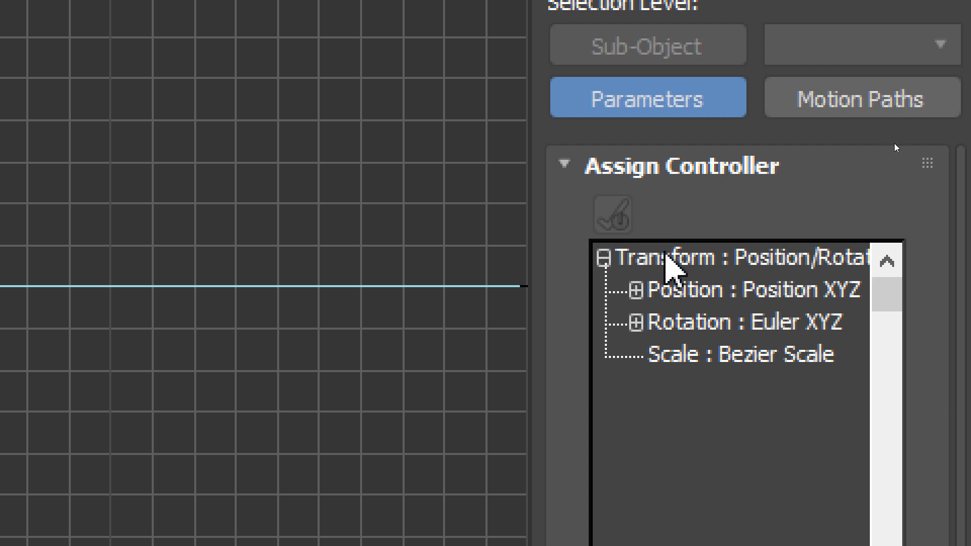
click(666, 257)
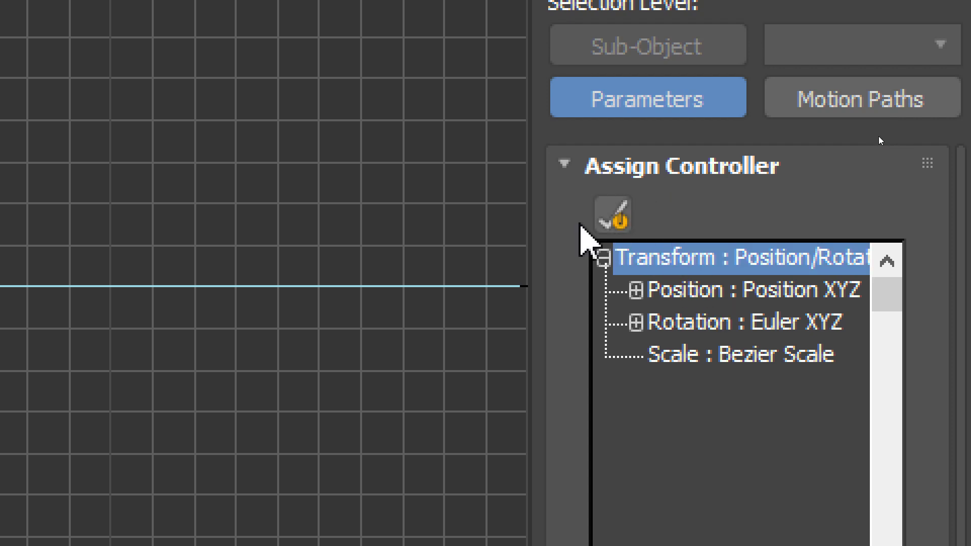
click(613, 216)
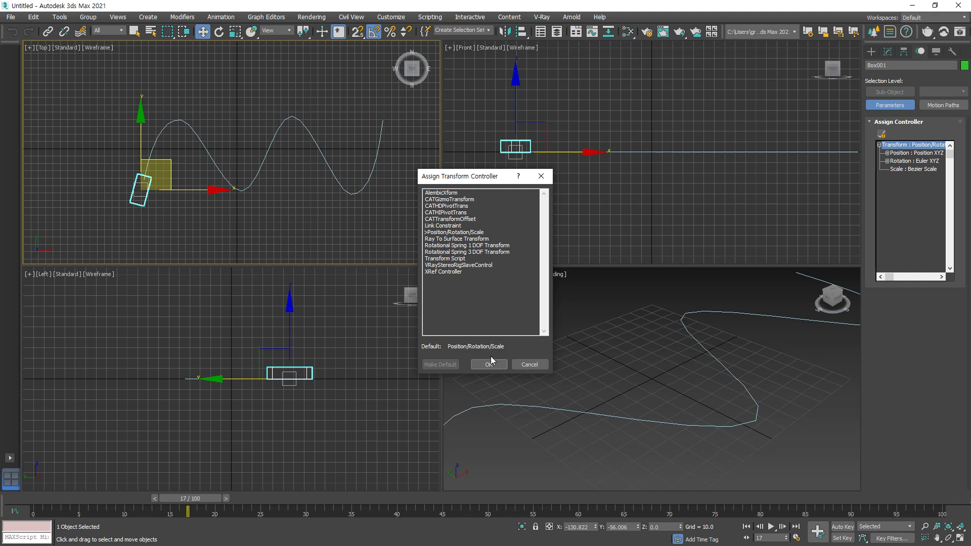
click(530, 365)
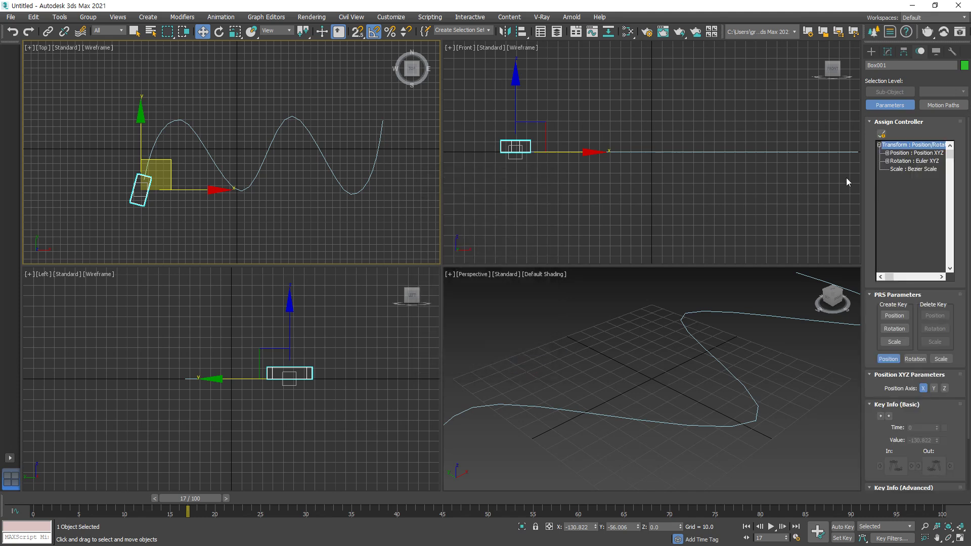
Assign a Path Constraint controller to the box's position
click(906, 153)
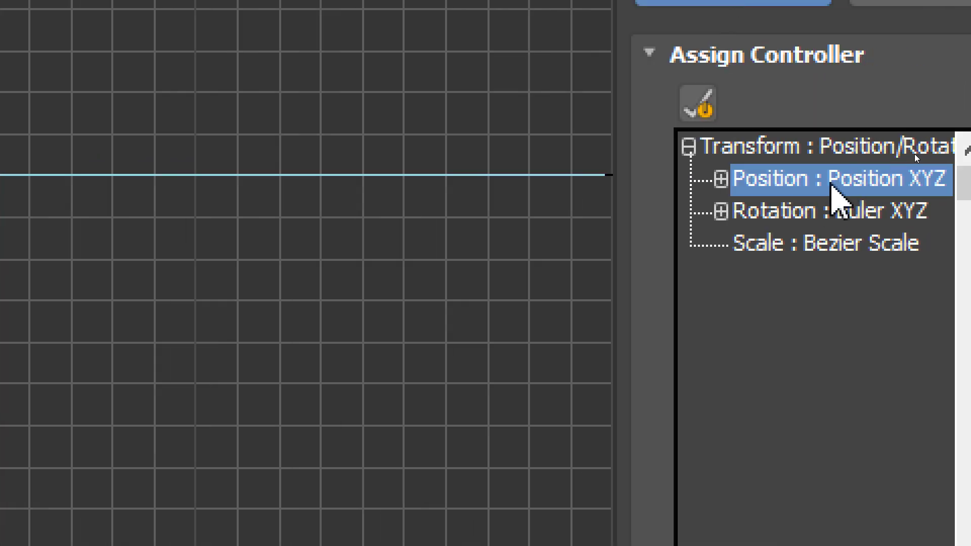
click(699, 104)
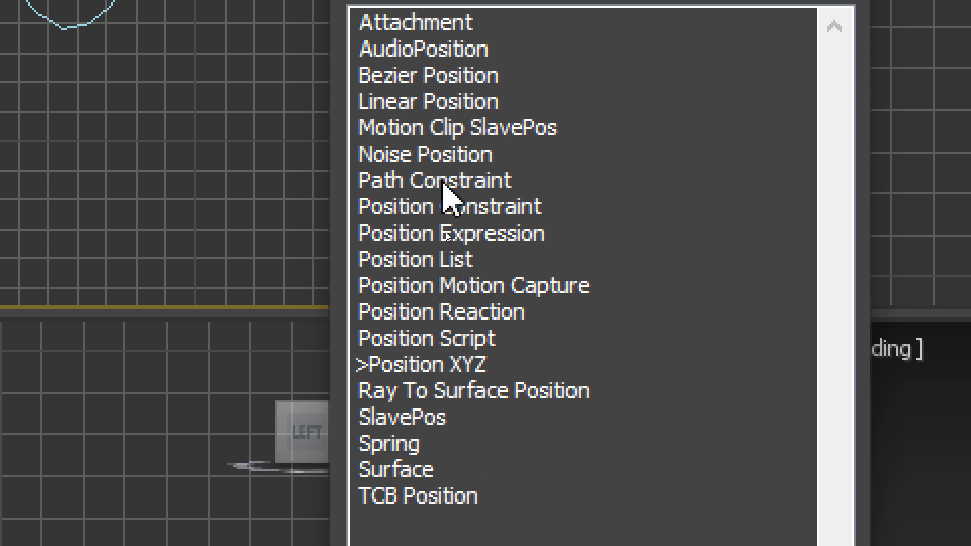
click(445, 181)
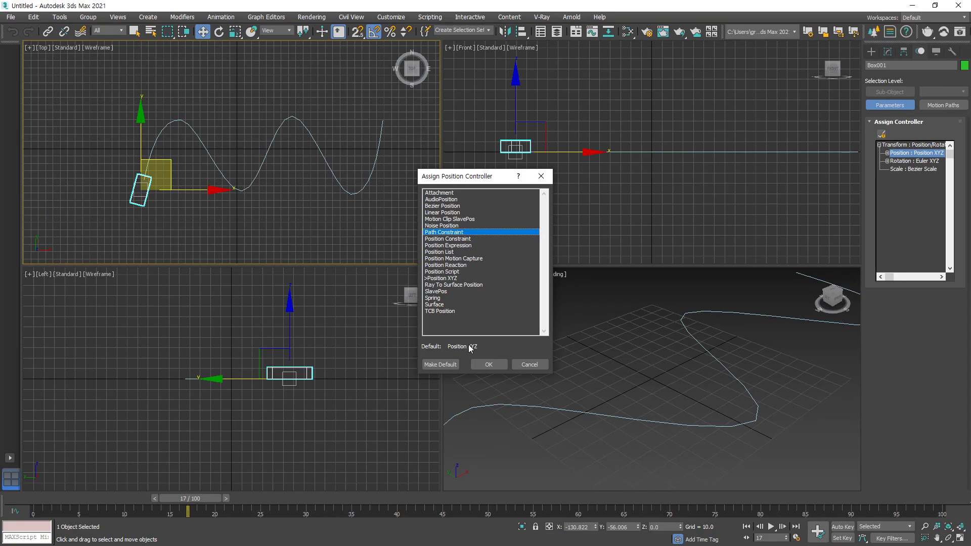
click(483, 365)
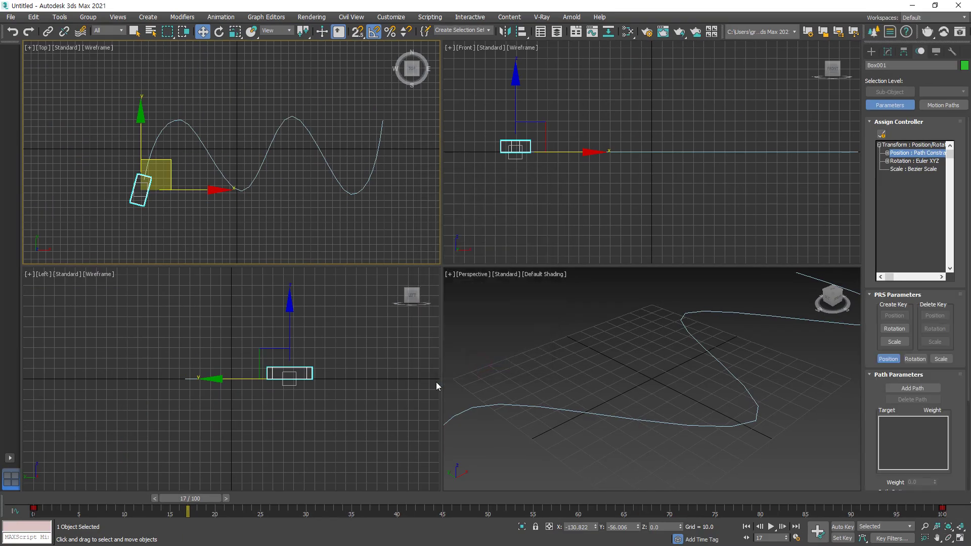
Add the wavy line as the box's constraint path at frame 0, and scrub the timeline to preview the movement
drag(164, 501, 2, 480)
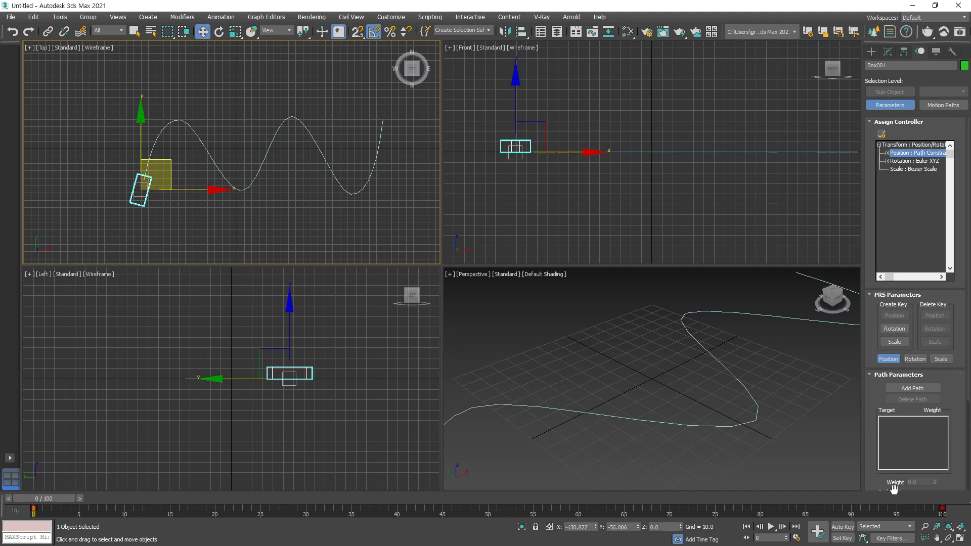
click(916, 393)
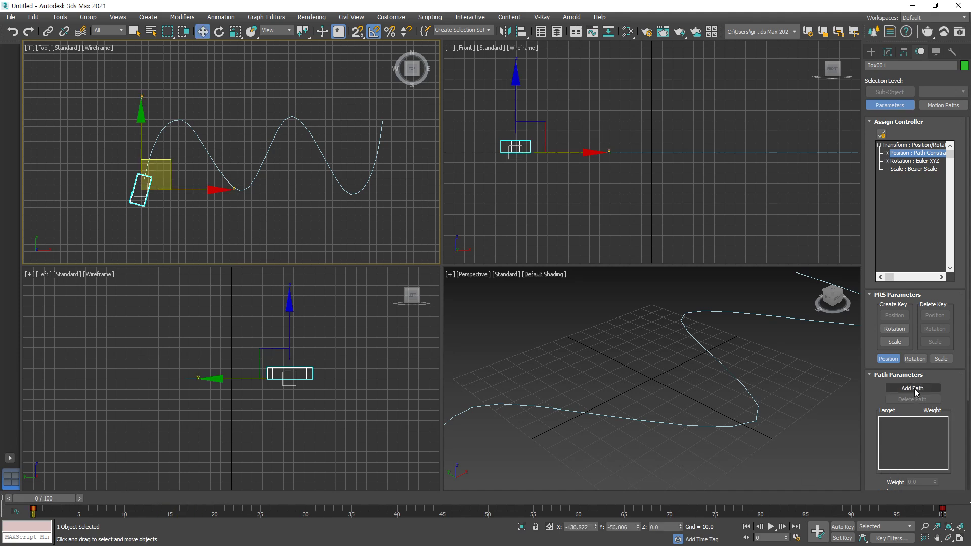
click(756, 414)
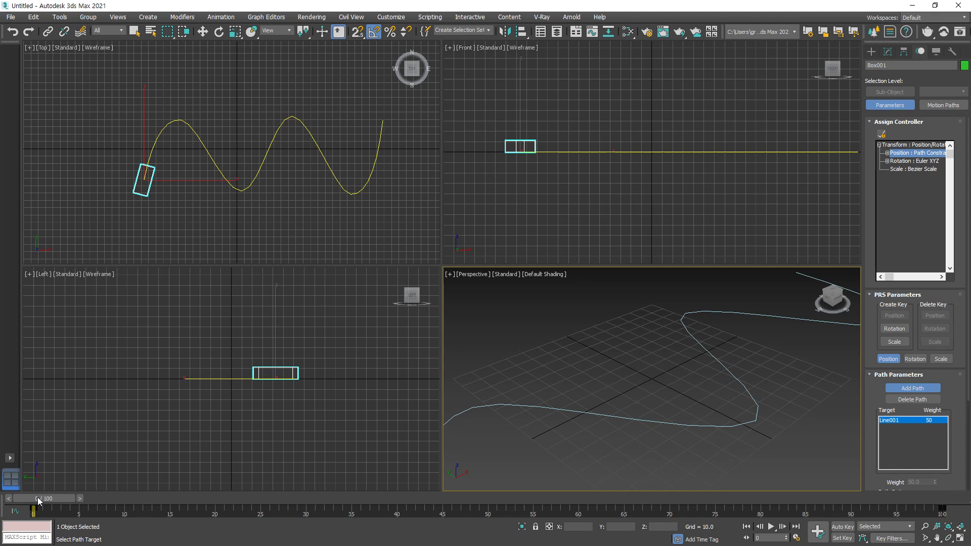
drag(58, 497, 34, 526)
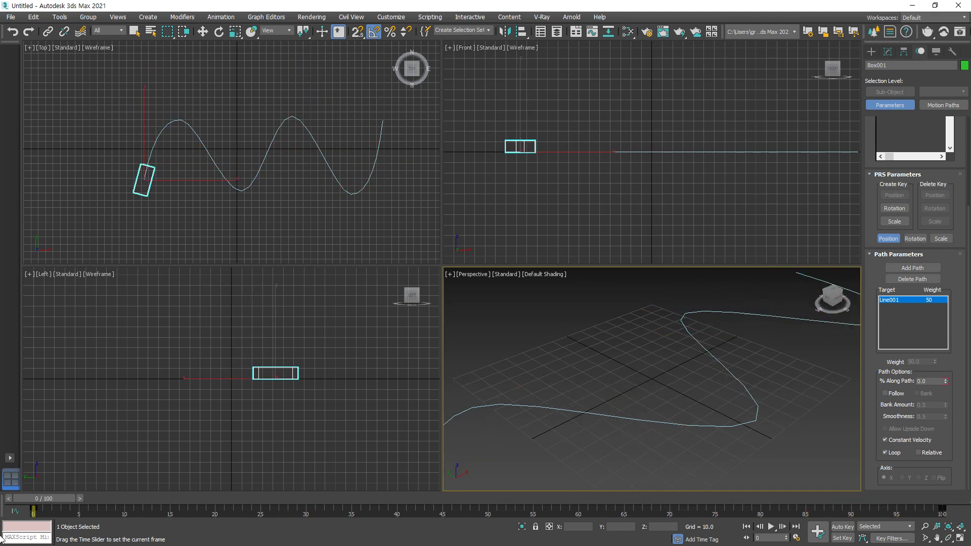
Enable Follow in the box's path options and scrub the timeline to check its orientation along the curve
click(912, 268)
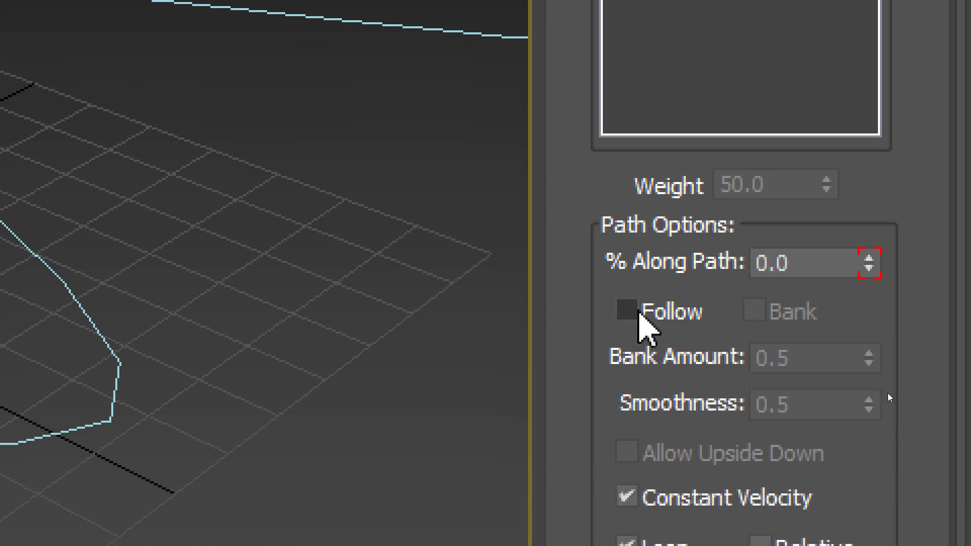
click(638, 312)
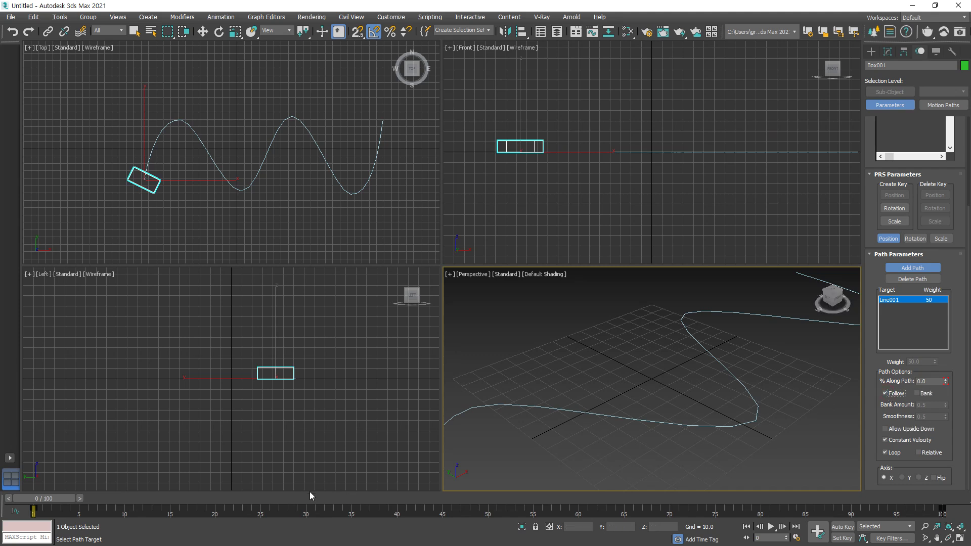
mouse_move(51, 506)
mouse_down()
mouse_move(69, 498)
mouse_move(213, 502)
mouse_move(272, 519)
mouse_move(460, 529)
mouse_move(923, 510)
mouse_move(33, 511)
mouse_up()
With Auto Key on, rotate the box about 80° clockwise in the Top view to align it with the path, and preview the motion
click(842, 526)
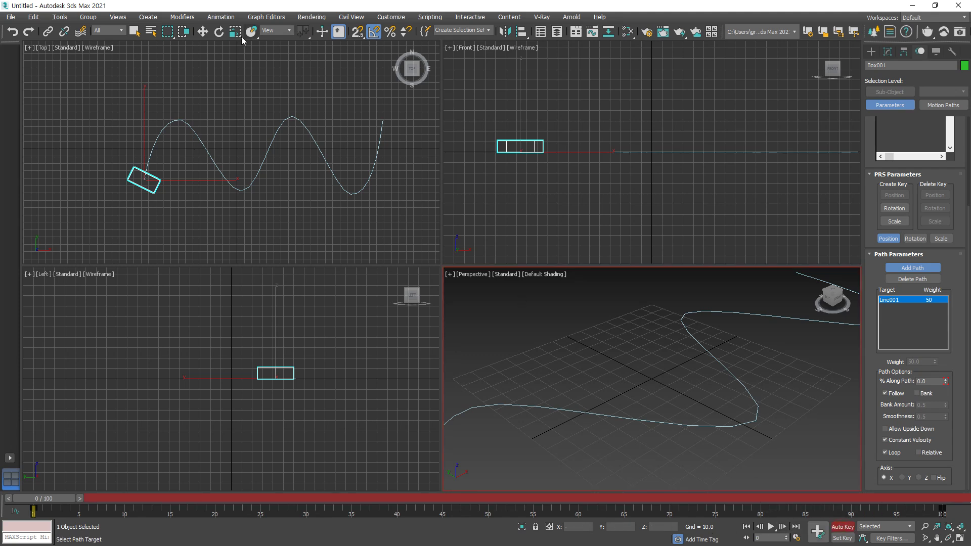
click(219, 32)
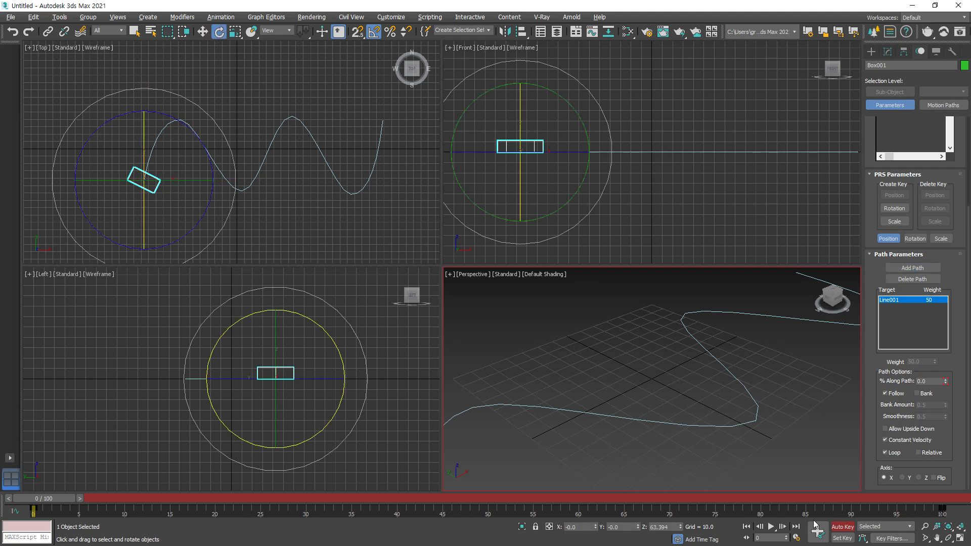
click(199, 101)
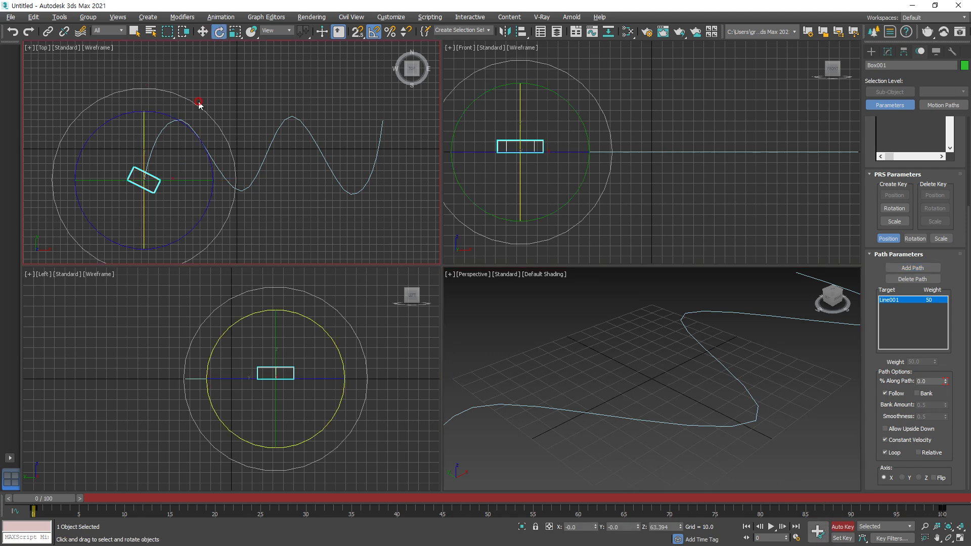
click(155, 188)
drag(211, 120, 232, 161)
drag(57, 499, 30, 487)
key(e)
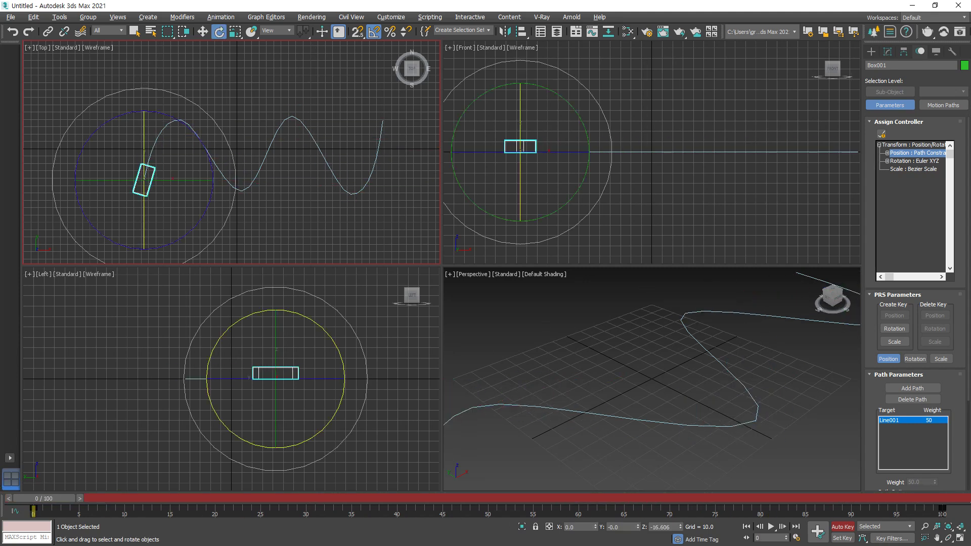
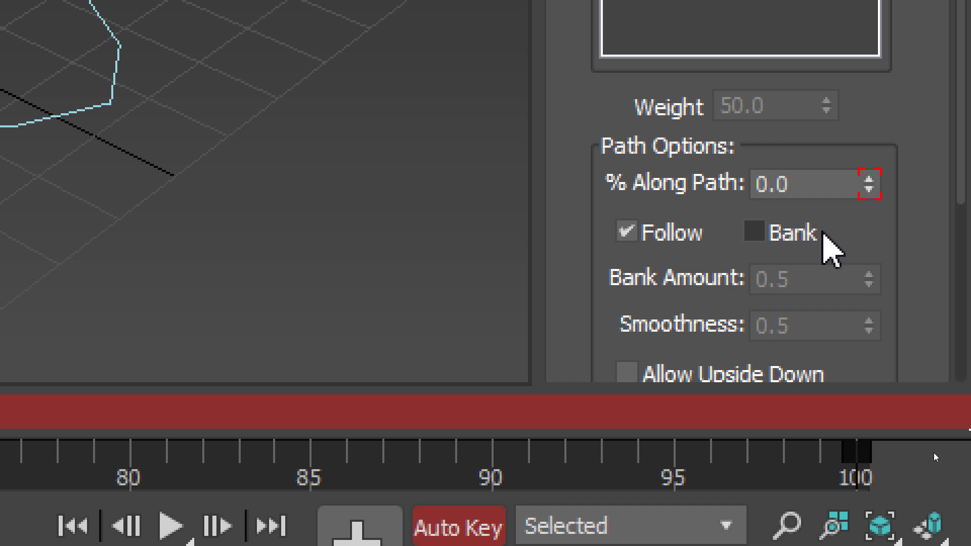
Try the Bank path option on the box by scrubbing through the animation to frame 87 and back, and turn it off
click(823, 234)
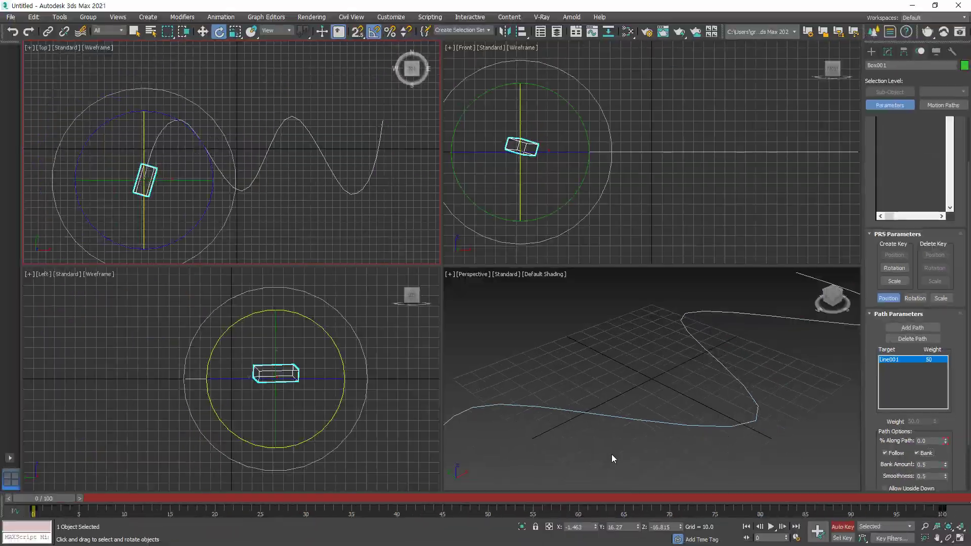
drag(56, 499, 824, 516)
key(e)
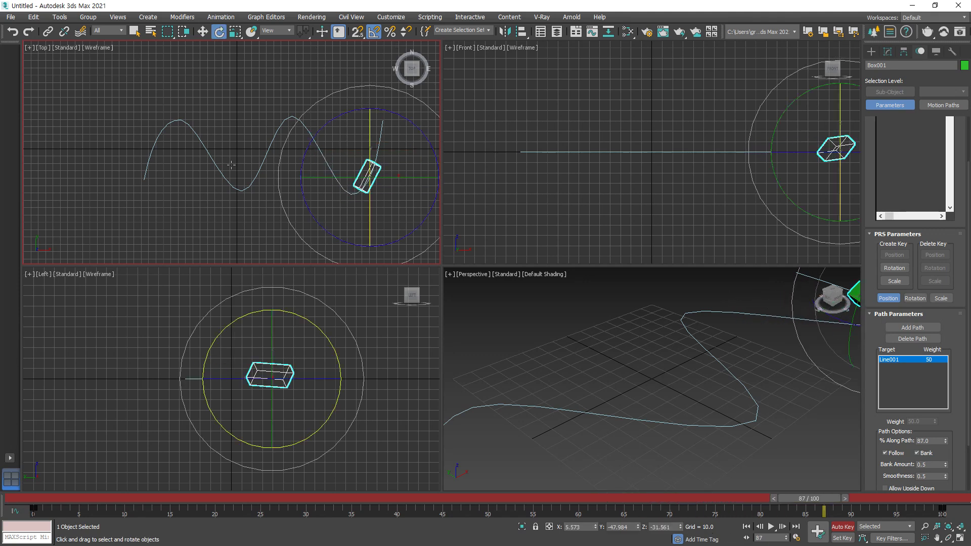
drag(813, 502, 56, 461)
key(e)
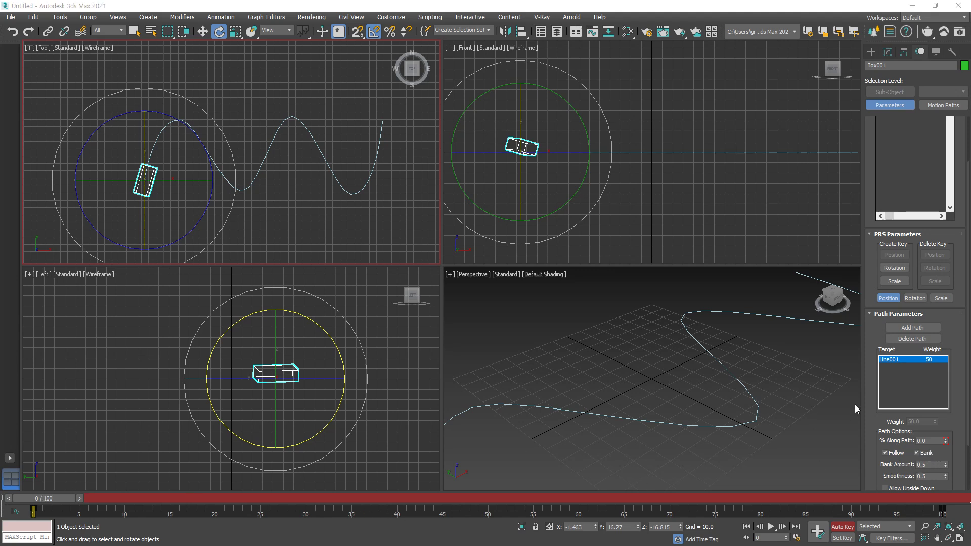
click(921, 453)
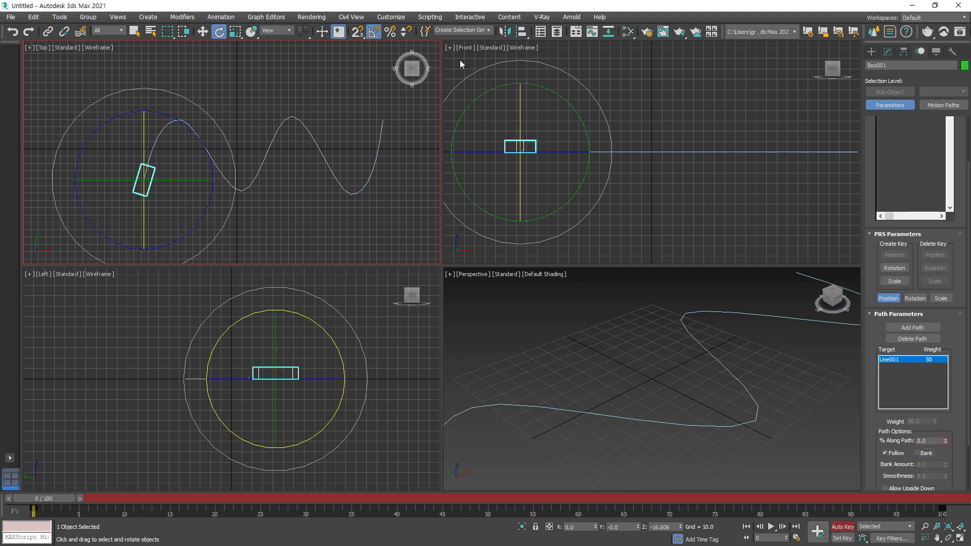
Create a Free camera in the Top view just behind the box at the start of the path
click(871, 52)
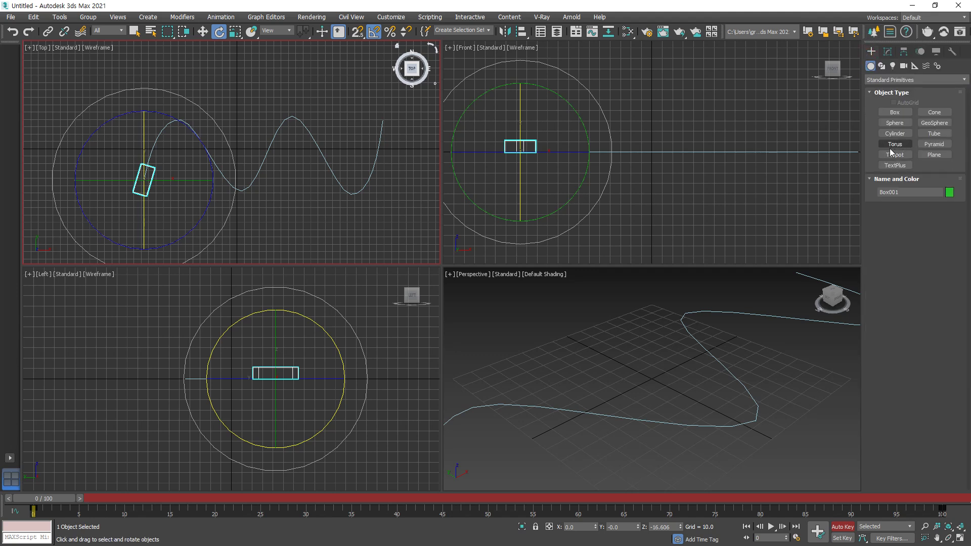
click(904, 65)
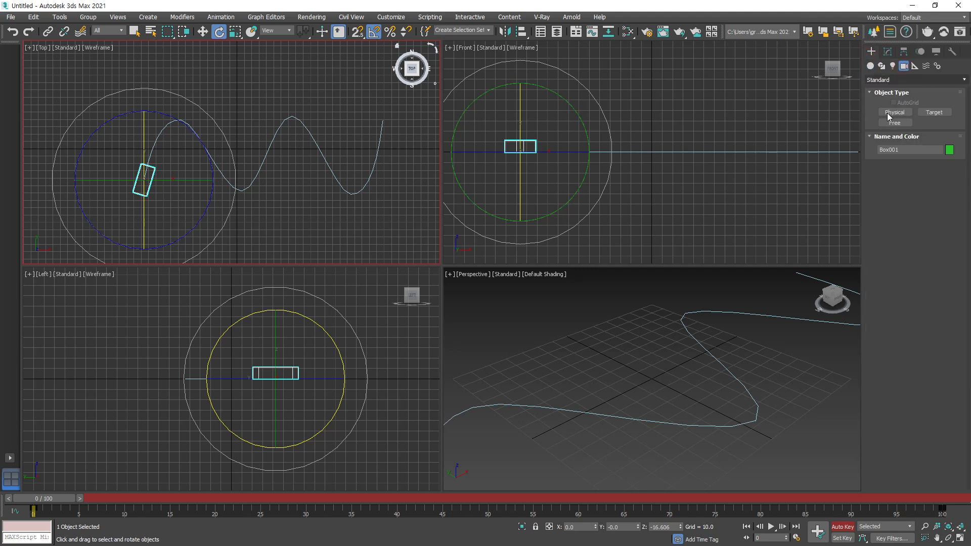
click(896, 124)
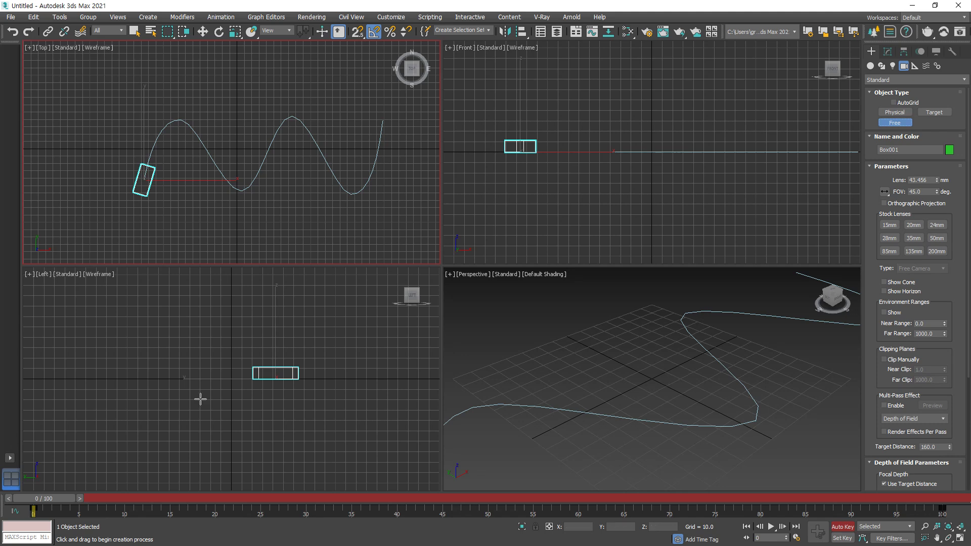
click(135, 227)
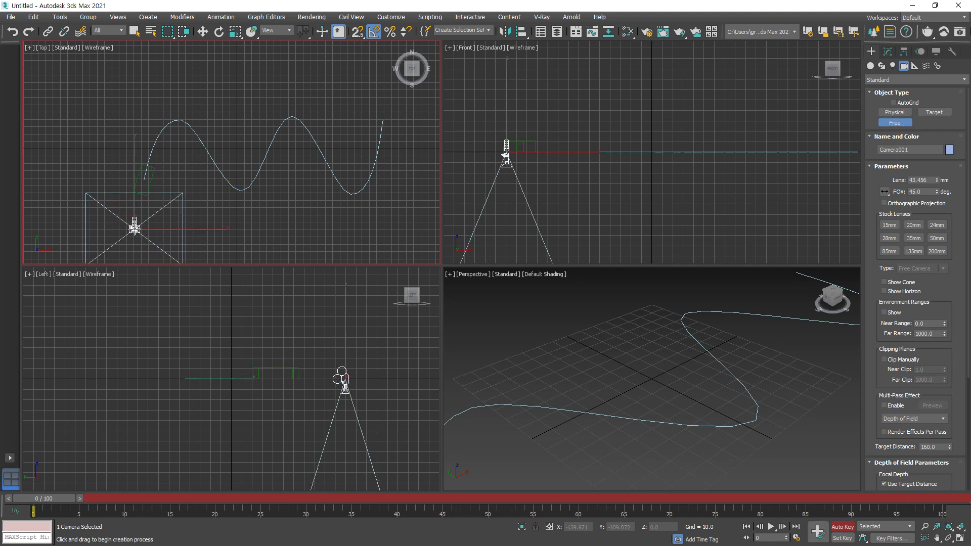
Tilt the camera in the Left view to look slightly down at the box, and raise it to about 53 in Z
click(219, 32)
drag(430, 345, 430, 385)
right_click(329, 370)
click(352, 383)
drag(378, 356, 386, 310)
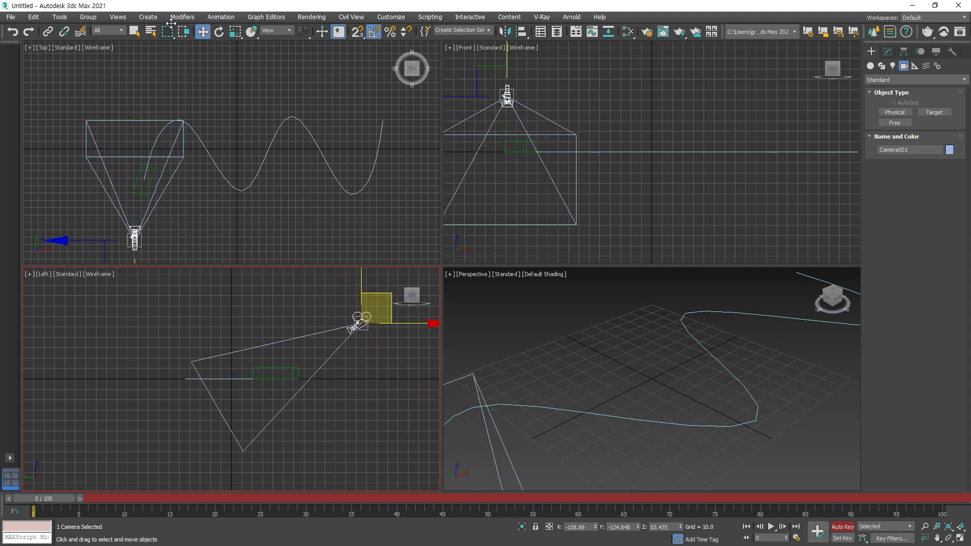
Rotate the camera 10° clockwise in the Top view to face along the box's direction, and deselect it
click(219, 31)
mouse_move(221, 210)
mouse_down()
mouse_move(219, 197)
mouse_move(225, 215)
mouse_up()
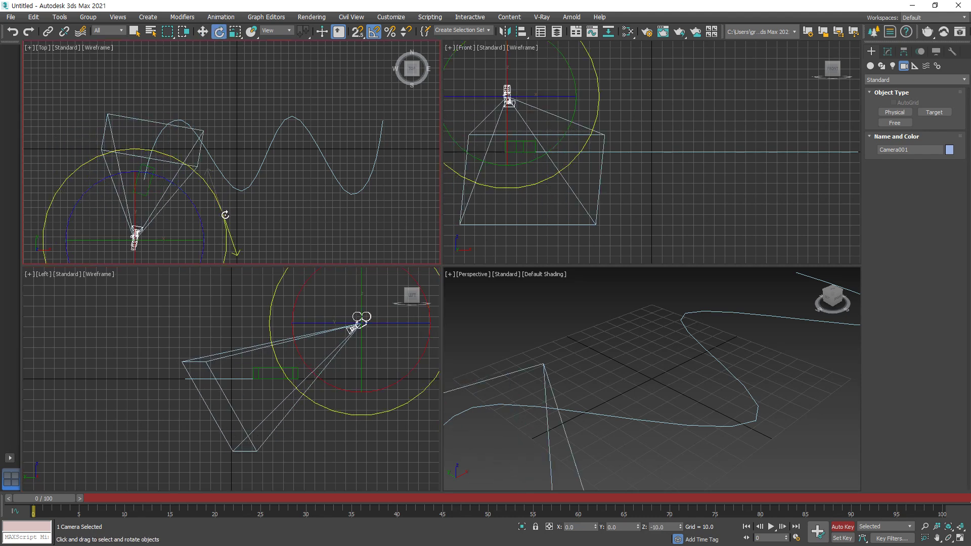
click(496, 332)
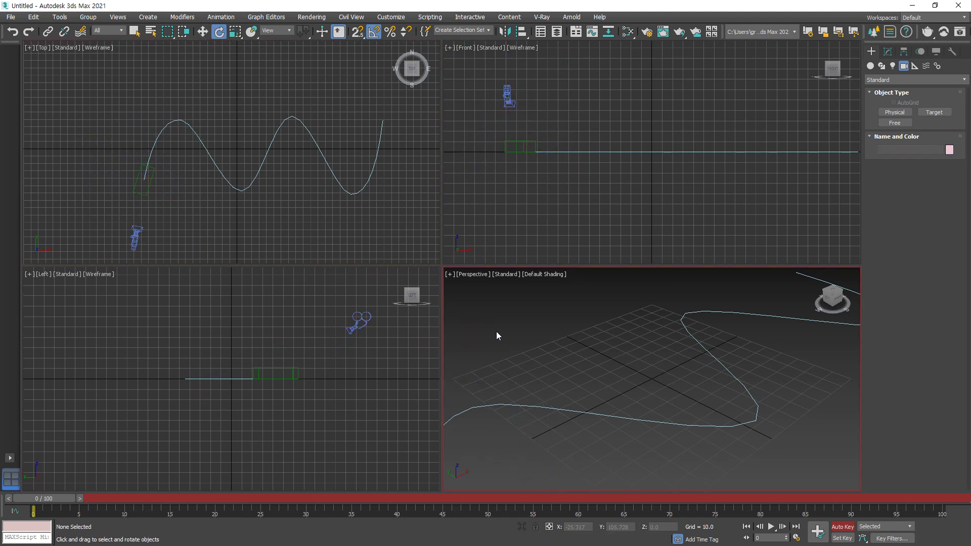
Show the new camera's view in the Perspective viewport and shift the camera slightly in the Top view
key(c)
click(130, 236)
right_click(132, 238)
click(147, 247)
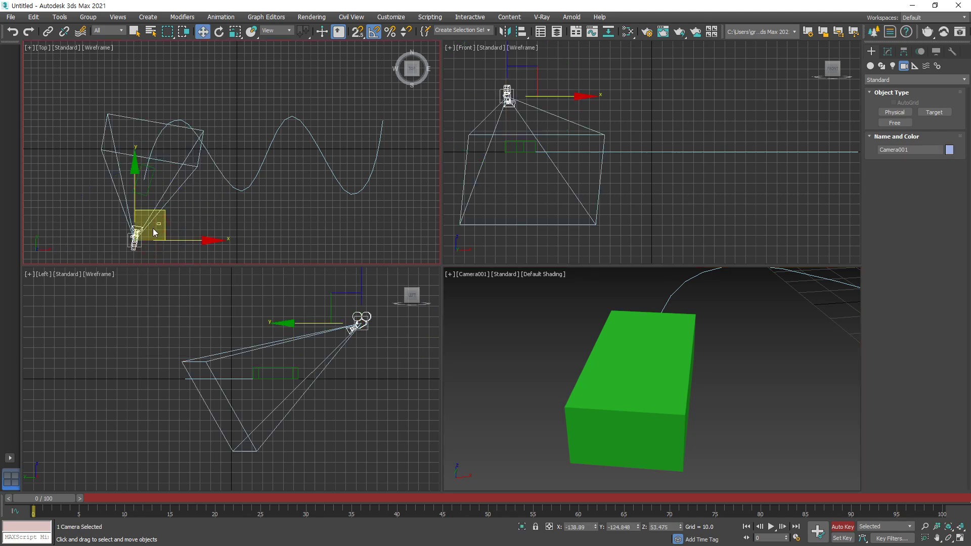
click(126, 247)
drag(130, 241, 134, 240)
Tilt the camera up 10° in the Left view and move it back to about -134.7 in Y and 55.9 in Z
click(219, 31)
click(415, 399)
drag(416, 396, 414, 399)
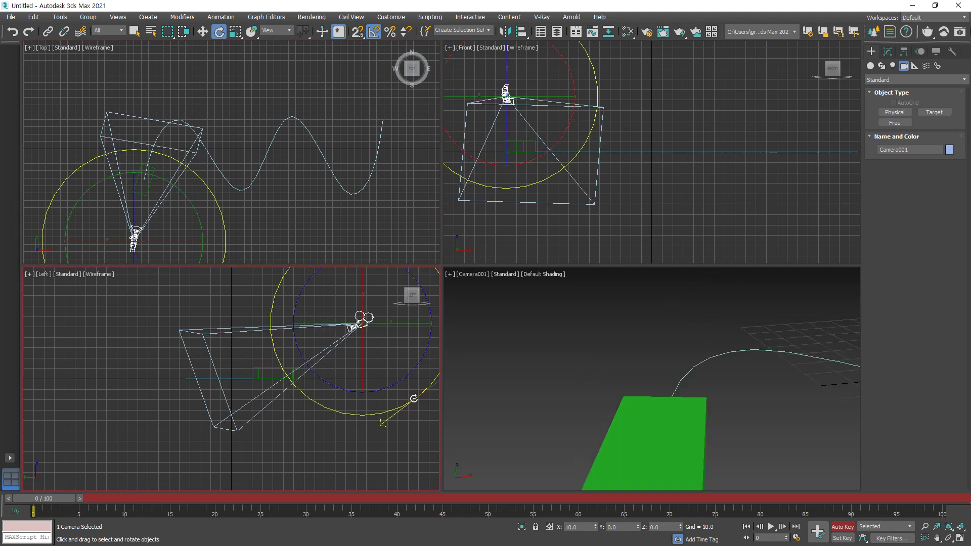
key(w)
drag(370, 317, 378, 315)
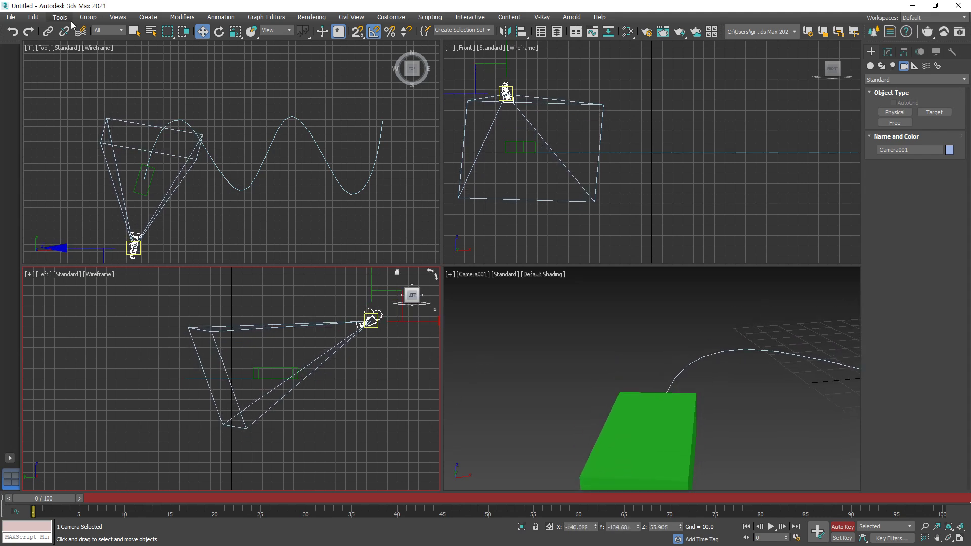
Link the camera to the box as its parent and scrub the timeline to check that it follows
click(48, 31)
drag(136, 249, 144, 180)
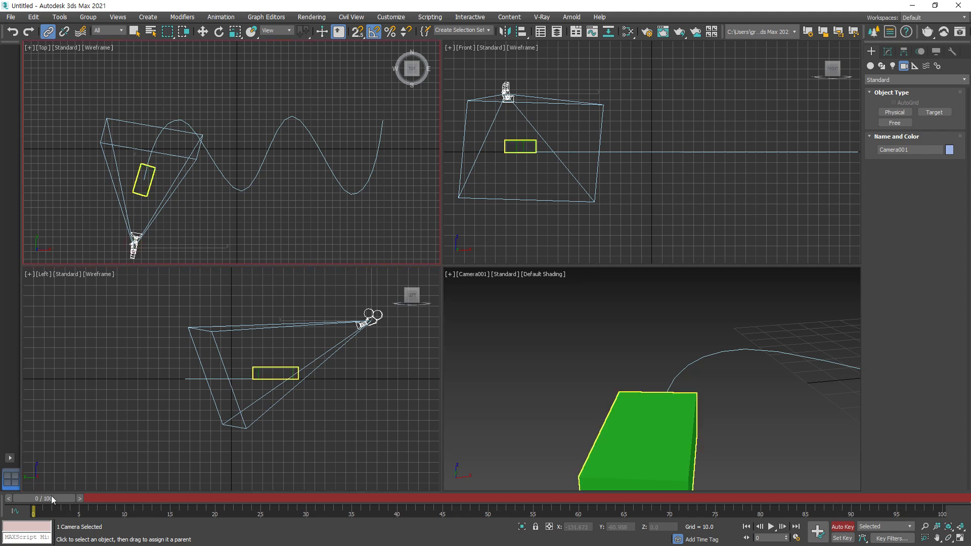
drag(45, 500, 20, 526)
click(48, 31)
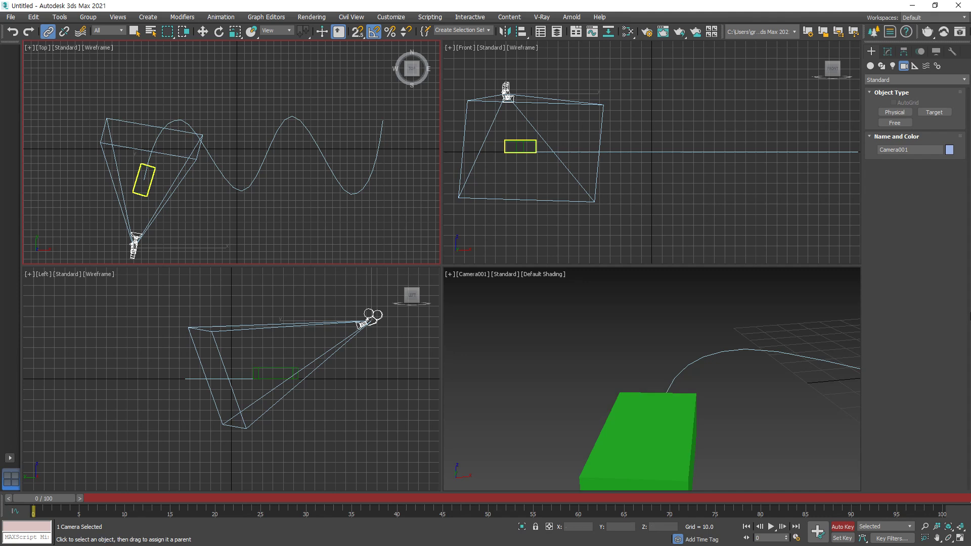
Turn on Bank in the box's Path Constraint parameters and scrub the timeline to check the camera's motion
click(151, 185)
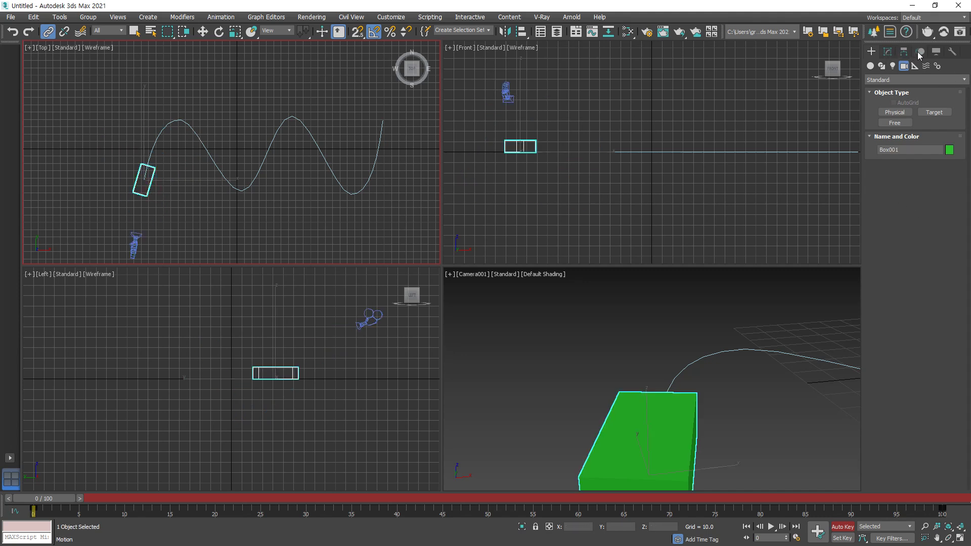
click(920, 51)
scroll(961, 409, down, 5)
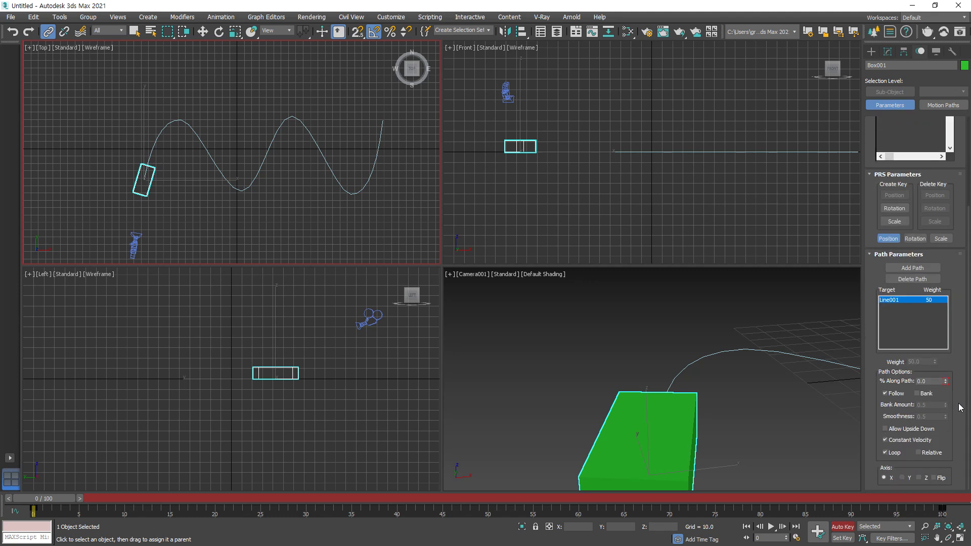
click(917, 394)
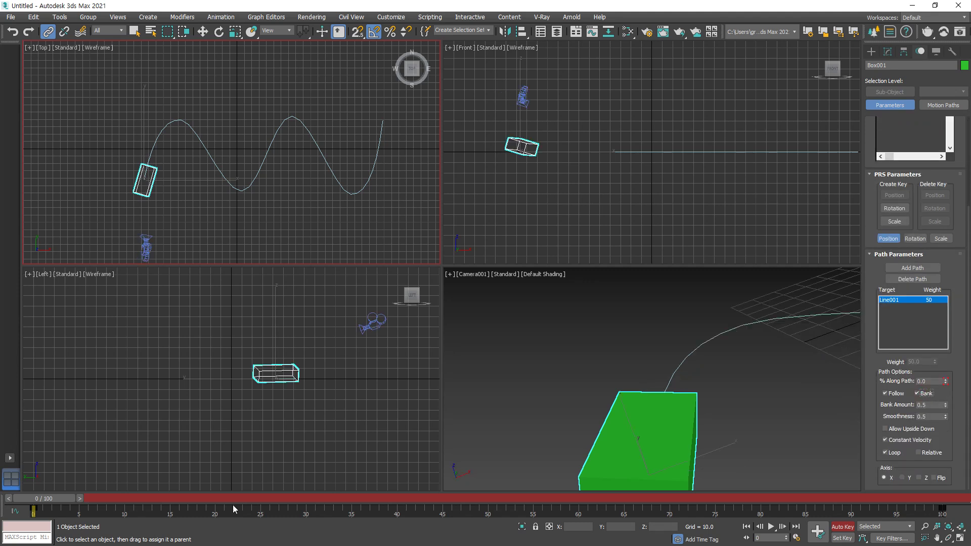
drag(31, 500, 30, 536)
Create a flat ground box about 824 by 1166 in the Top view, surrounding the wavy path
click(872, 51)
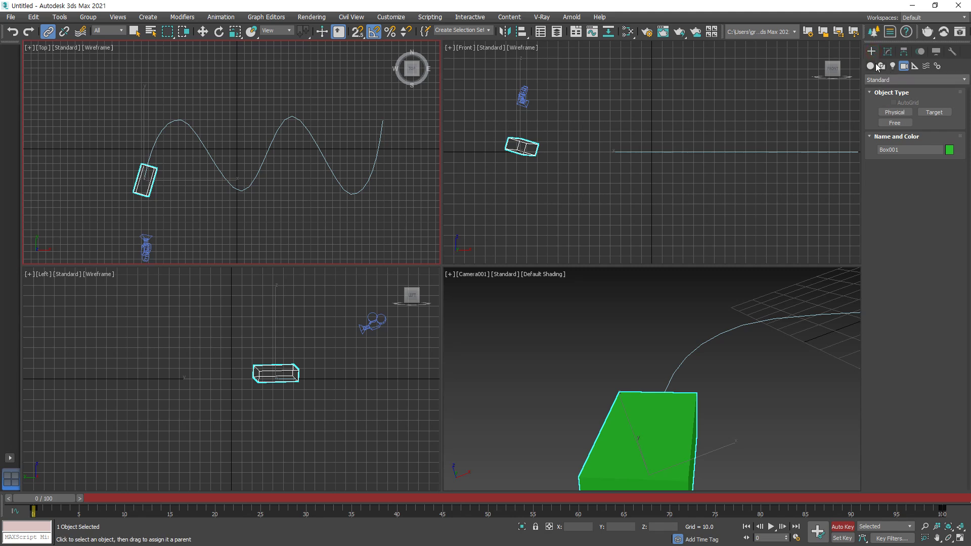
click(870, 67)
click(895, 112)
scroll(146, 126, down, 5)
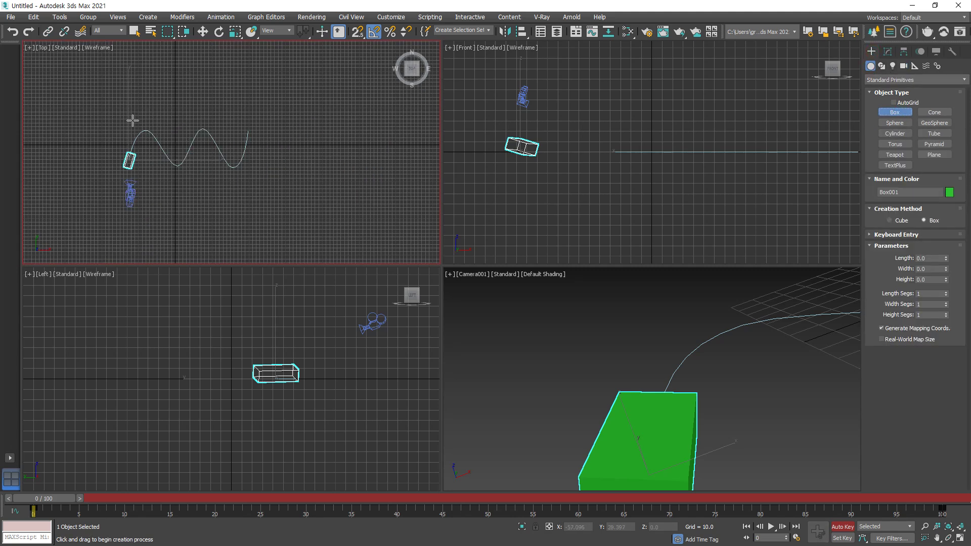
middle_drag(184, 133, 239, 151)
drag(83, 77, 387, 292)
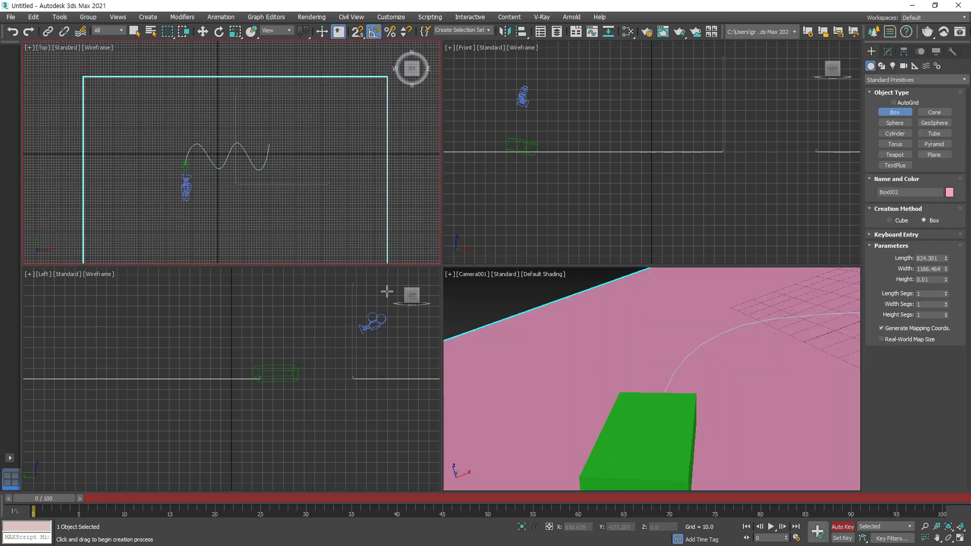
Lower the ground box to about -39.8 in Z and center it around the wavy path in the Top view
right_click(664, 192)
right_click(683, 198)
click(755, 203)
drag(723, 114, 727, 150)
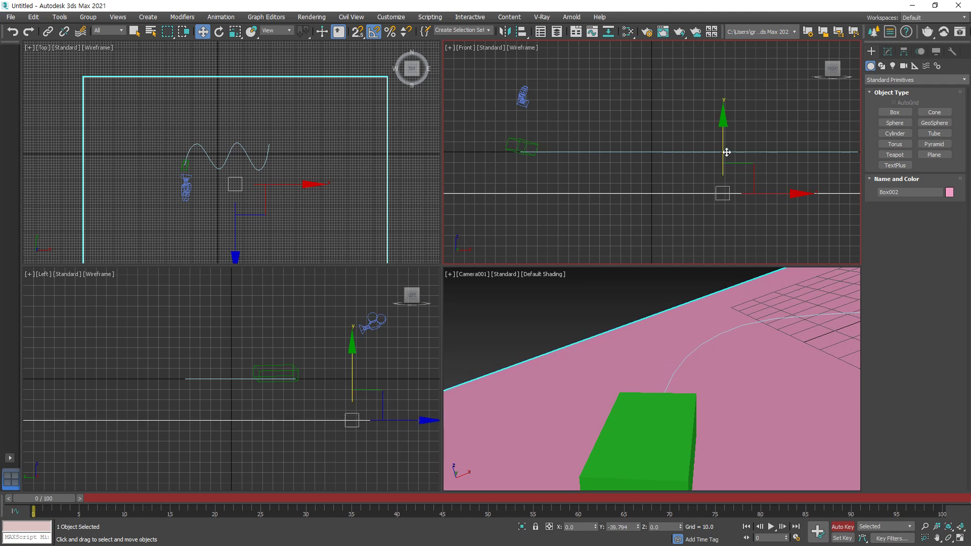
right_click(267, 207)
drag(267, 185, 260, 128)
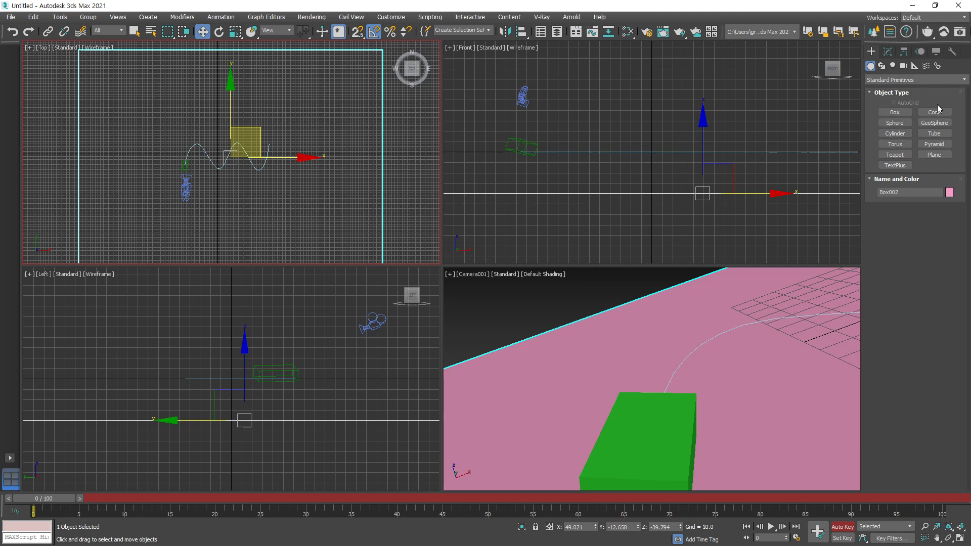
Draw a U-shaped arc with a radius of about 20.3 in the Left view and move it beside the path's start in the Top view
click(882, 66)
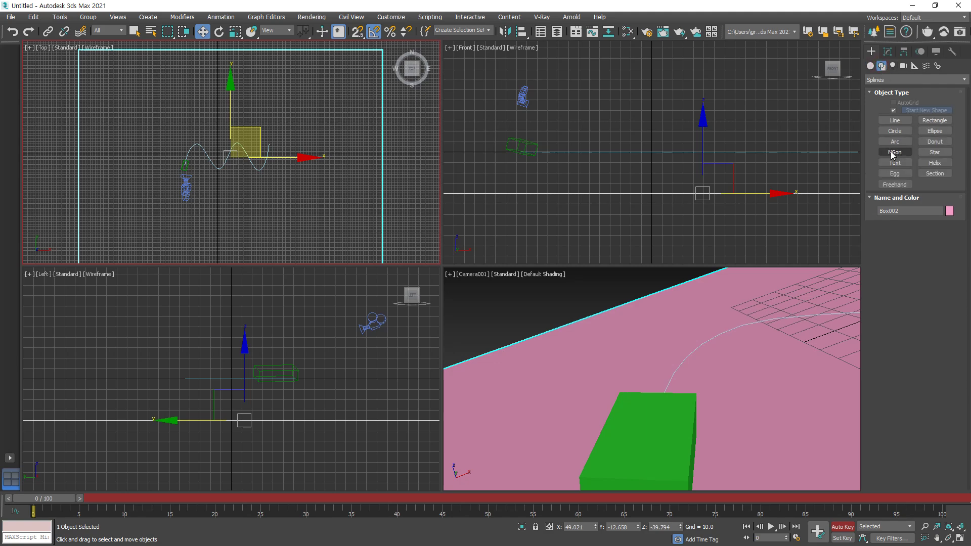
click(895, 142)
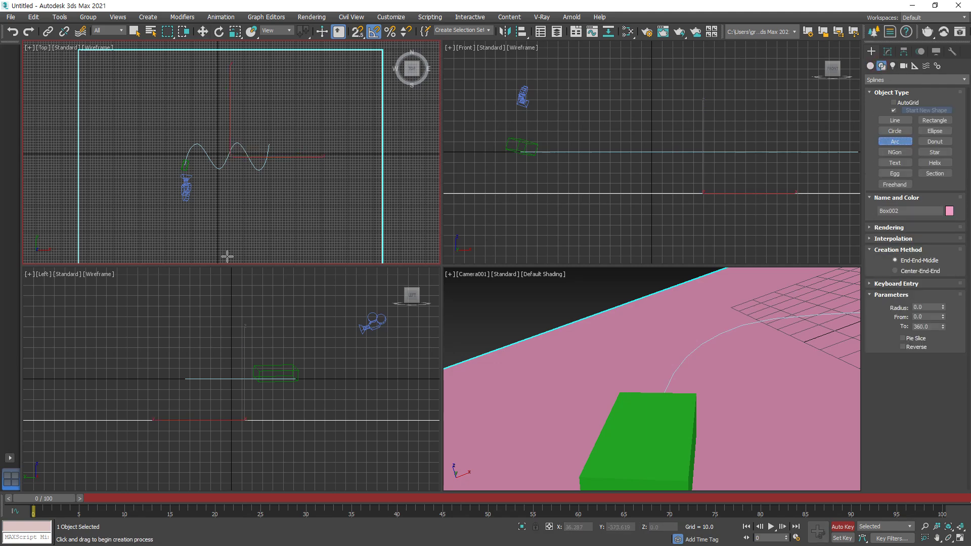
scroll(252, 402, up, 5)
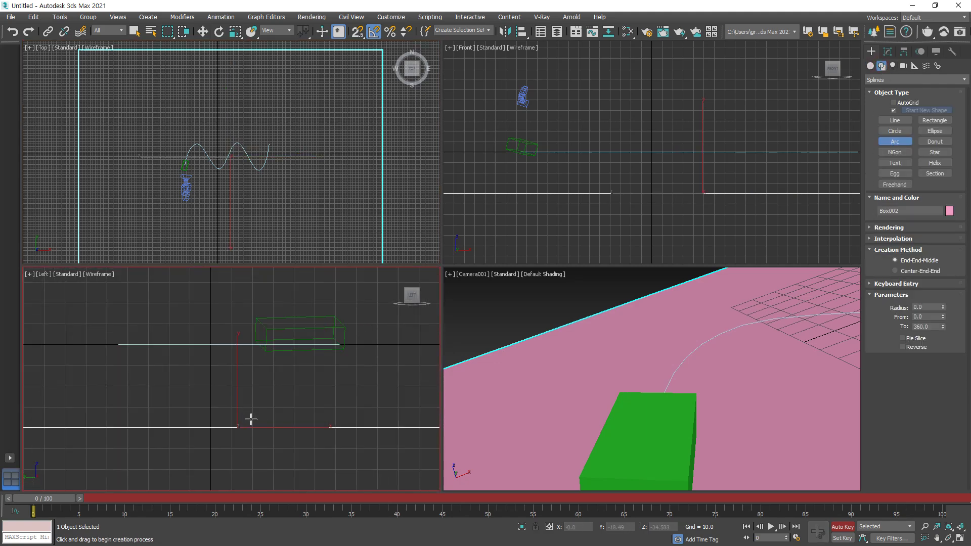
drag(341, 348, 416, 347)
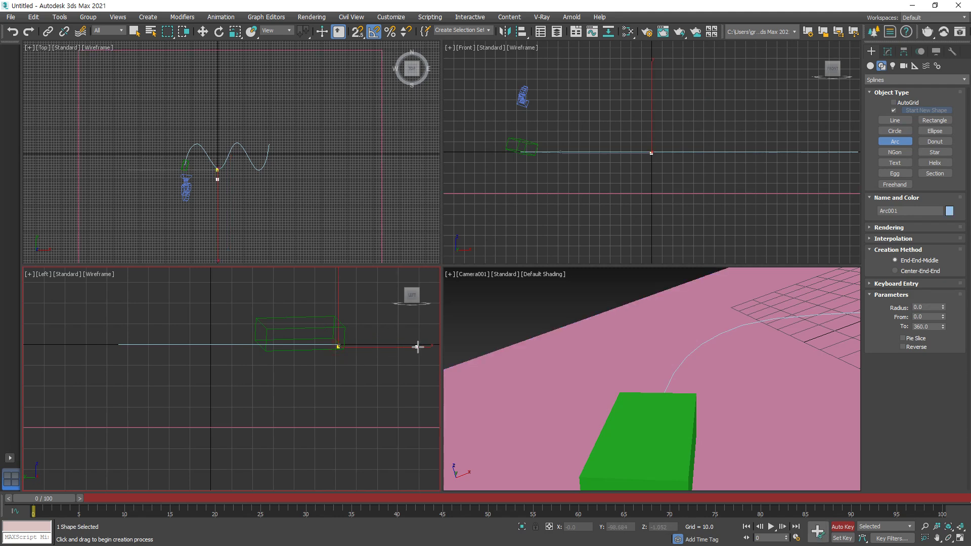
click(385, 376)
right_click(222, 177)
key(w)
drag(234, 162, 178, 155)
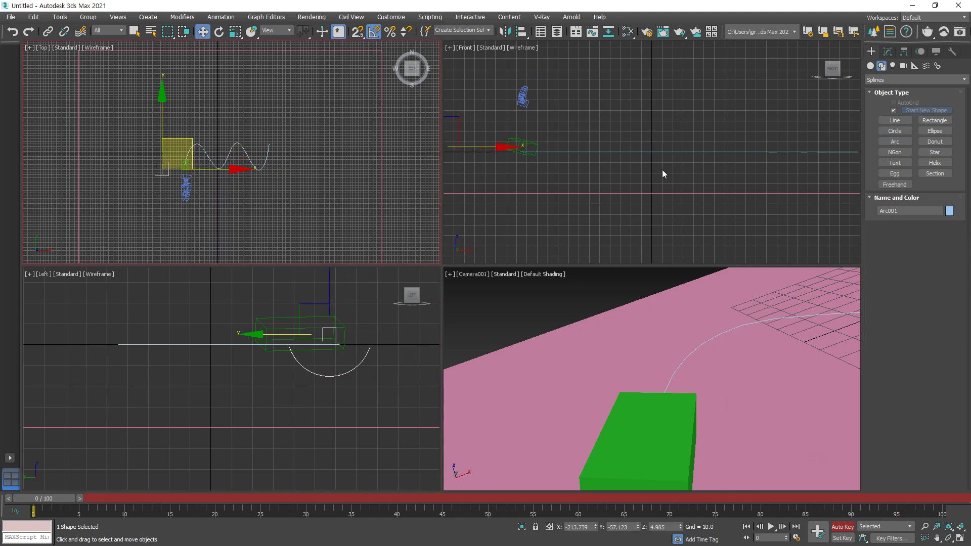
click(887, 51)
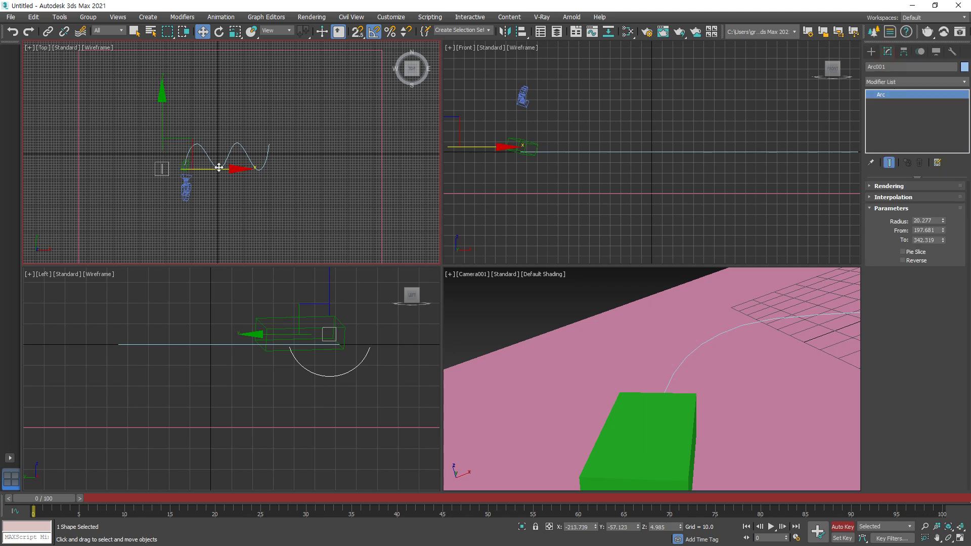
Loft the arc along the wavy path line as a compound object, using the arc as the shape
click(212, 162)
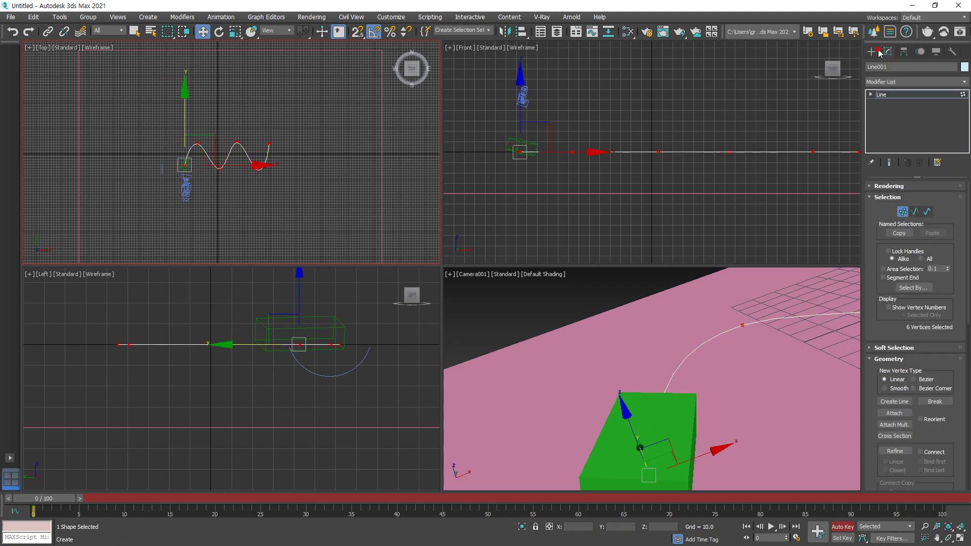
click(871, 51)
click(870, 67)
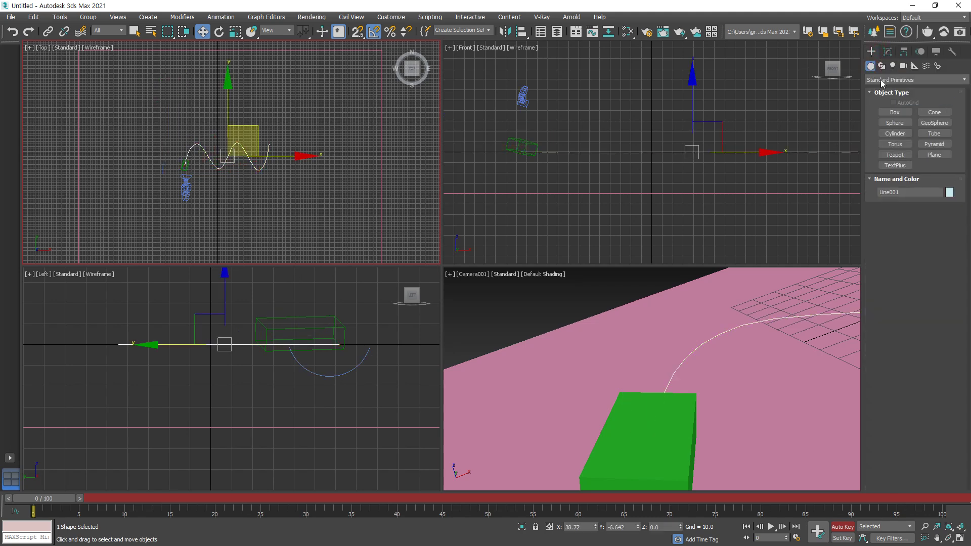
click(888, 80)
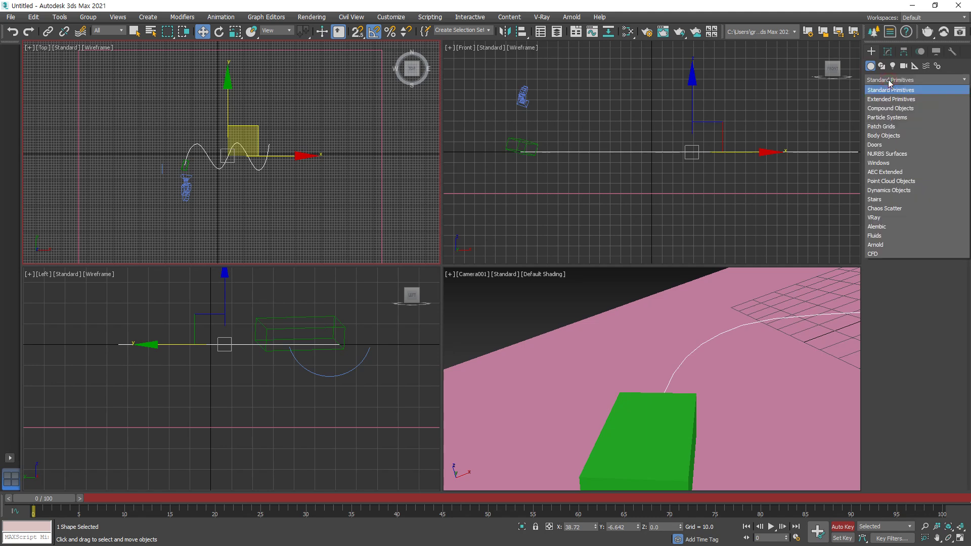
click(905, 109)
click(941, 145)
click(934, 219)
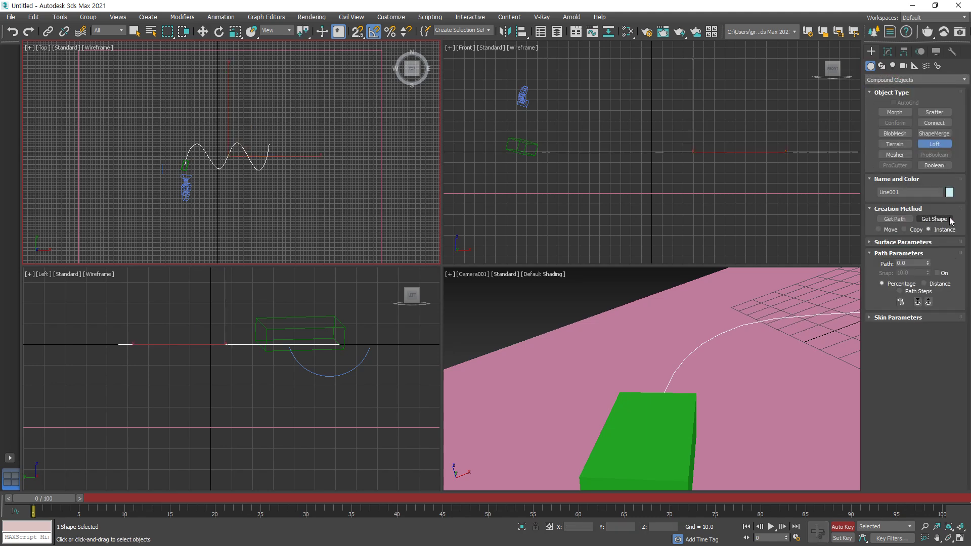
click(329, 375)
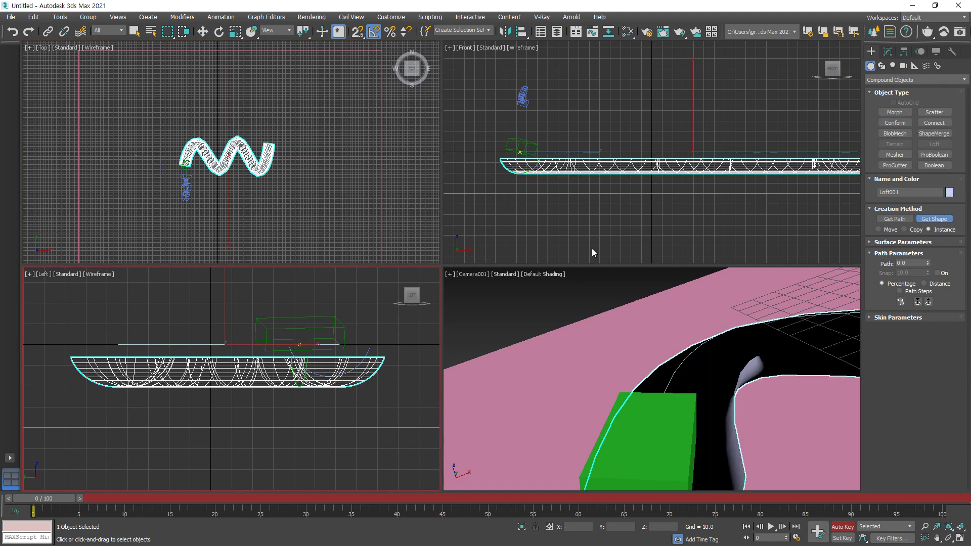
Move the source arc clear of the lofted track in the Left view, to about -163.8 in Y
key(w)
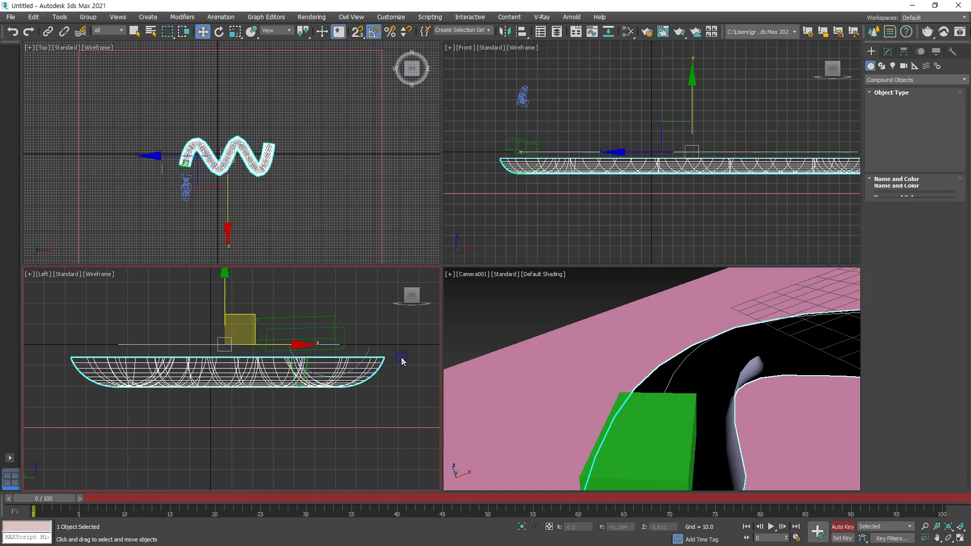
click(371, 349)
drag(363, 320, 367, 350)
scroll(365, 349, down, 2)
middle_drag(331, 346, 153, 348)
scroll(157, 347, down, 2)
drag(195, 334, 302, 329)
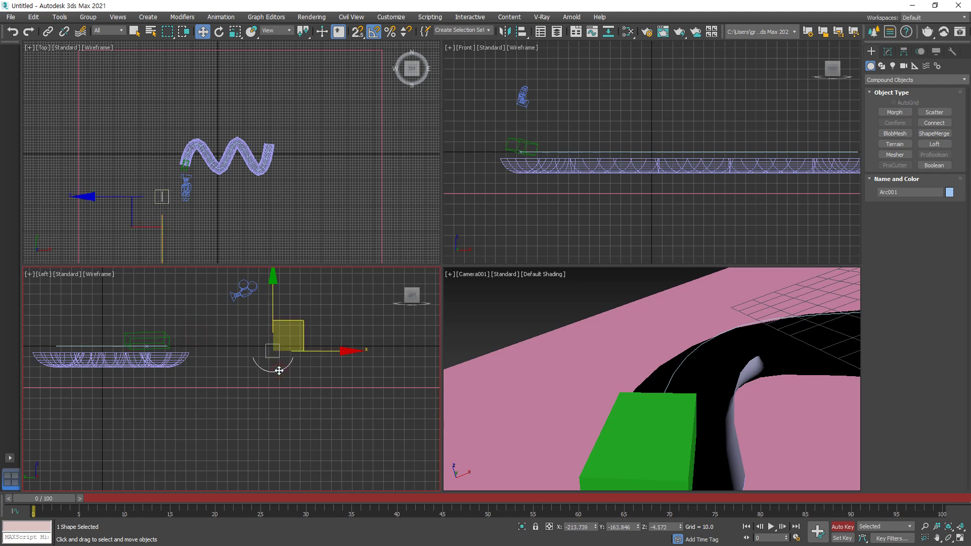
Enlarge the arc to a radius of about 33 and widen it to a half circle from about 180 to 360
click(888, 51)
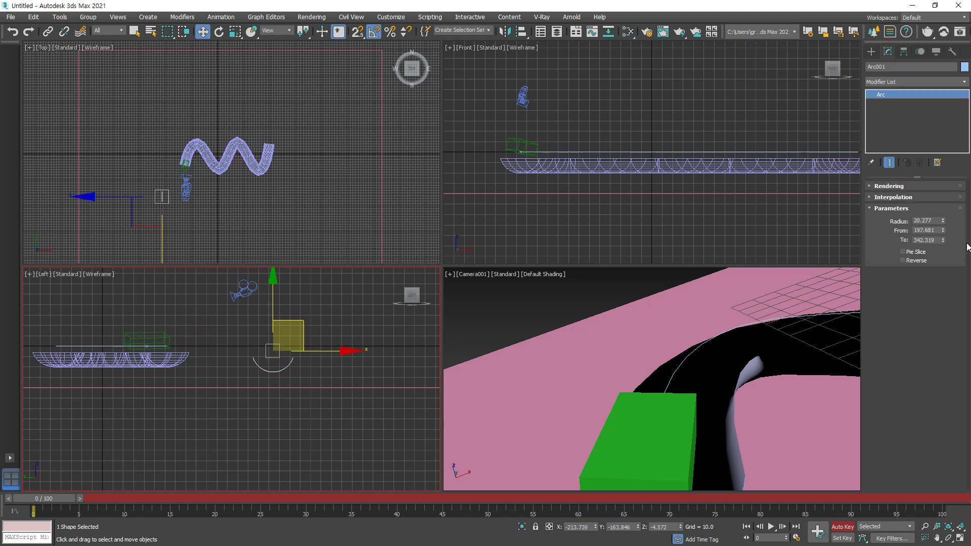
drag(943, 221, 953, 194)
mouse_move(944, 230)
mouse_down()
mouse_move(957, 223)
mouse_move(944, 234)
mouse_up()
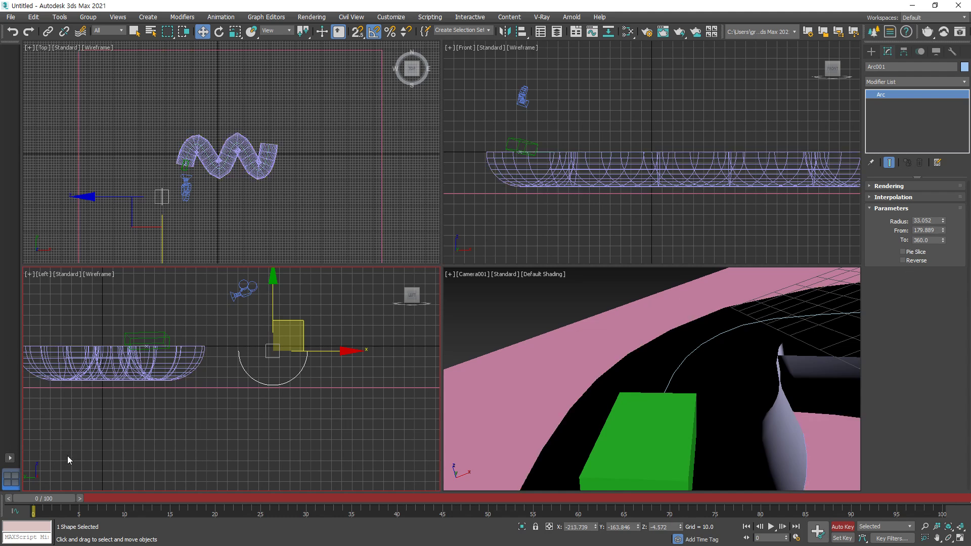
Maximize the camera view, scrub through the box's run along the track, and restore the four viewports
click(494, 305)
key(alt+w)
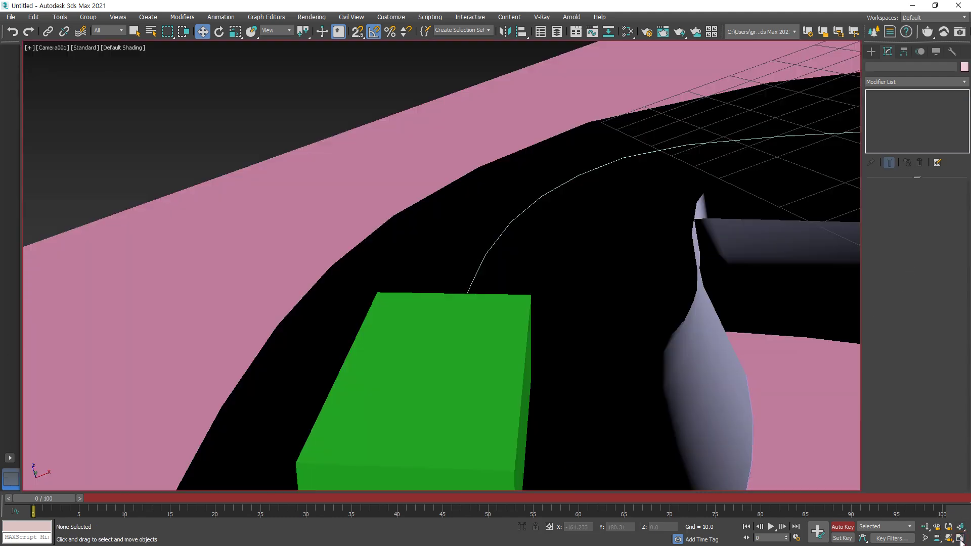
drag(48, 499, 15, 489)
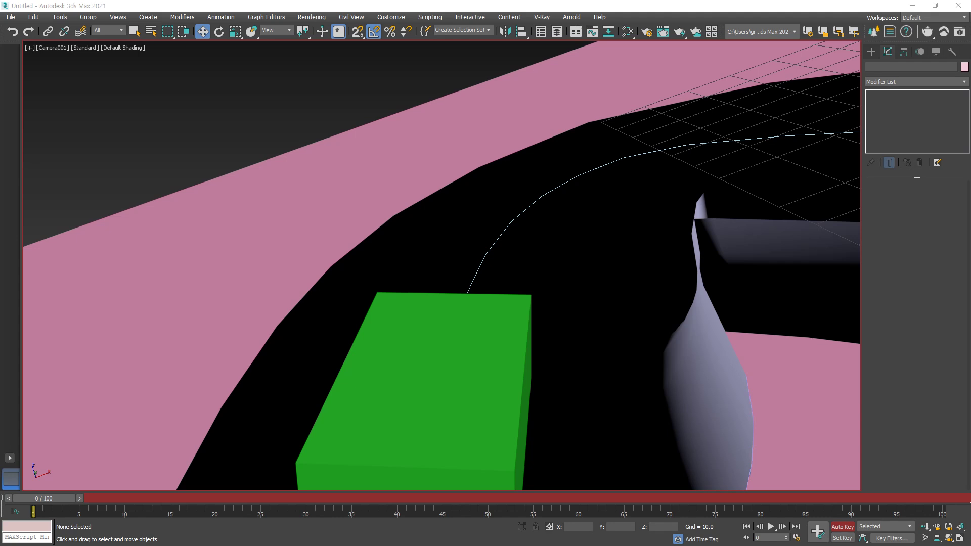
click(955, 542)
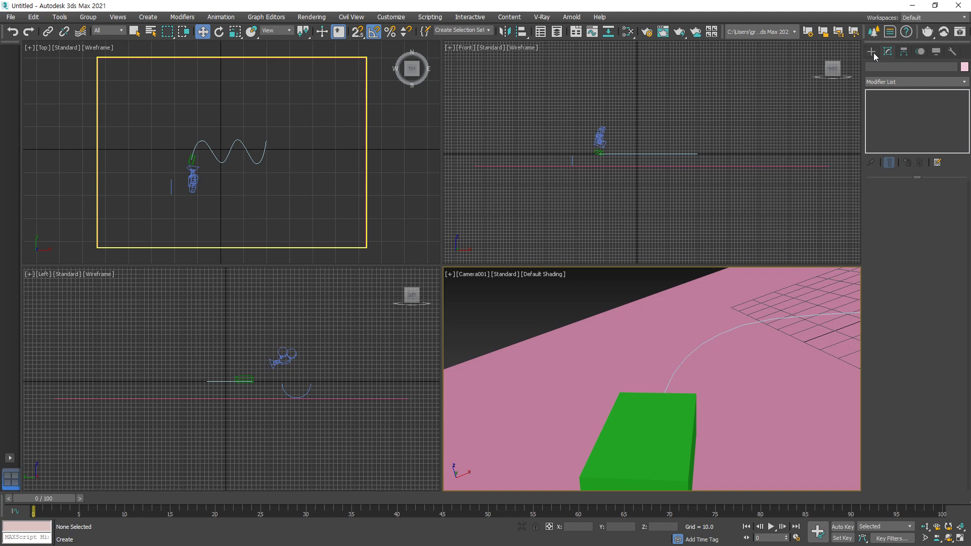
Draw a small circle spline in the Top view, outside the ground box on the side past the path's end
click(871, 51)
click(882, 67)
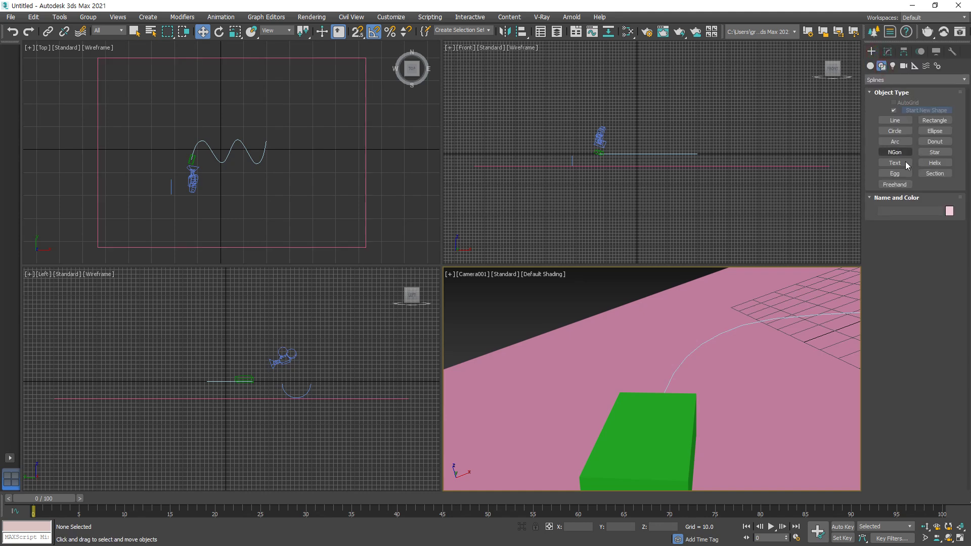
click(895, 131)
scroll(283, 160, down, 2)
middle_drag(343, 156, 265, 165)
drag(264, 162, 275, 174)
Draw a straight vertical two-point line spline in the Front view, just beyond the end of the wavy path
click(895, 120)
click(730, 158)
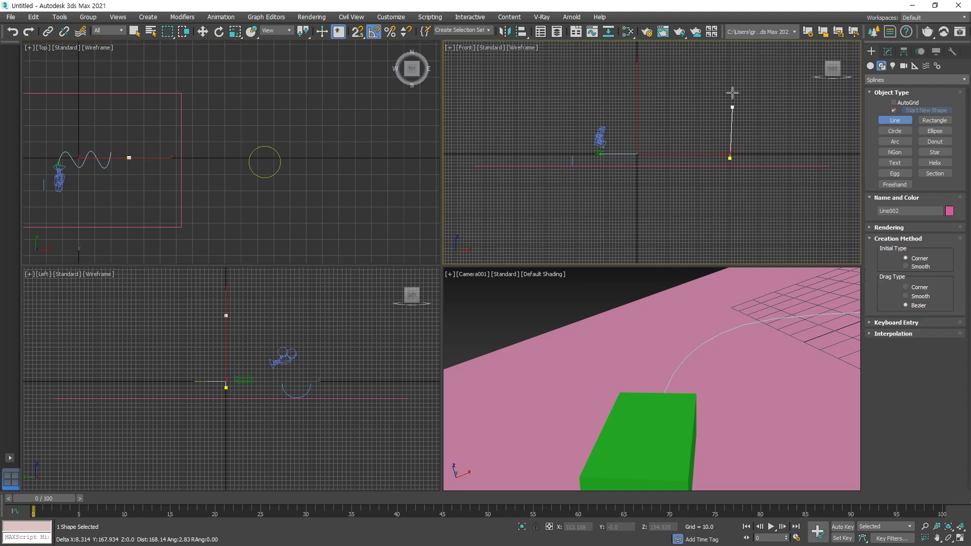
click(727, 66)
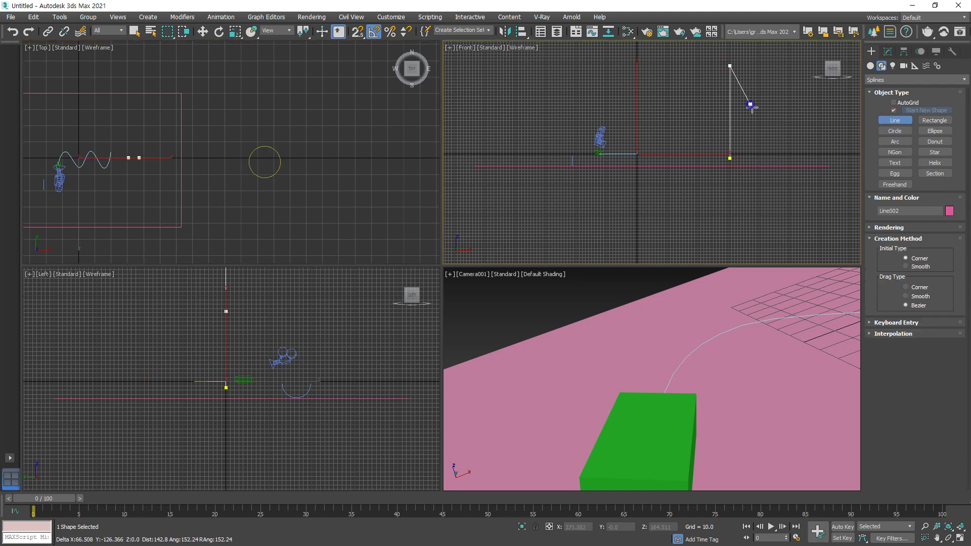
key(w)
mouse_move(258, 199)
mouse_down()
mouse_move(231, 153)
mouse_move(265, 199)
mouse_move(254, 202)
mouse_up()
drag(748, 127, 749, 129)
key(Escape)
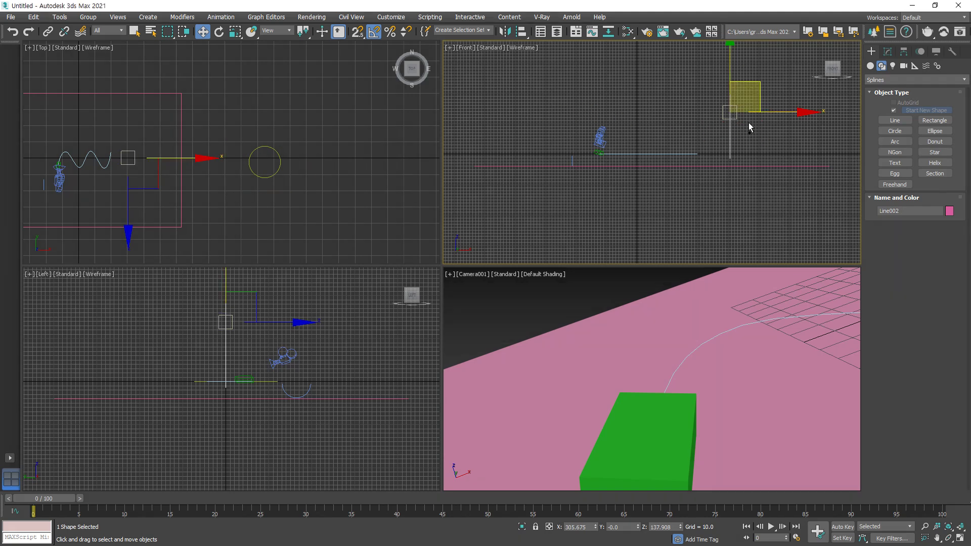
Create a Loft compound object from the straight vertical line, picking the circle in the Top view as its cross-section shape
click(746, 120)
click(730, 100)
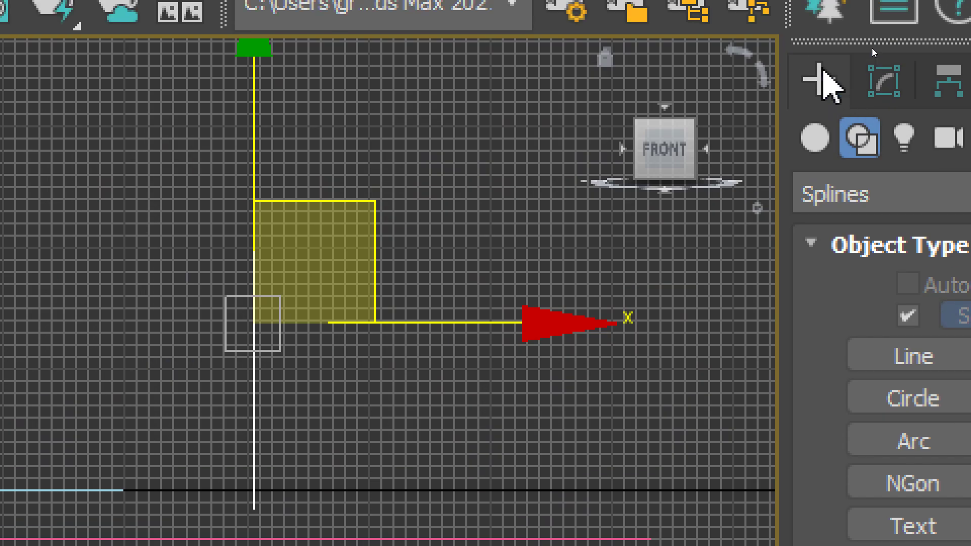
click(815, 138)
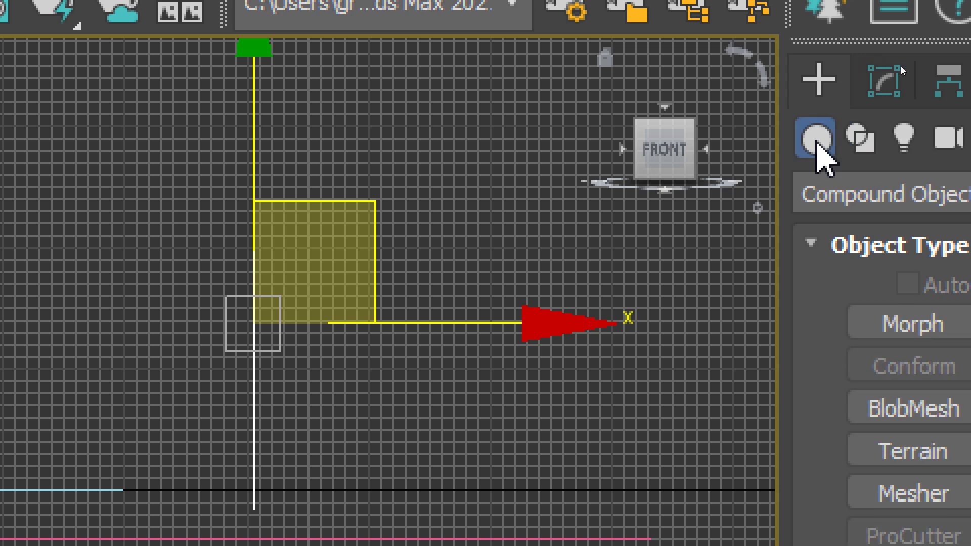
click(847, 200)
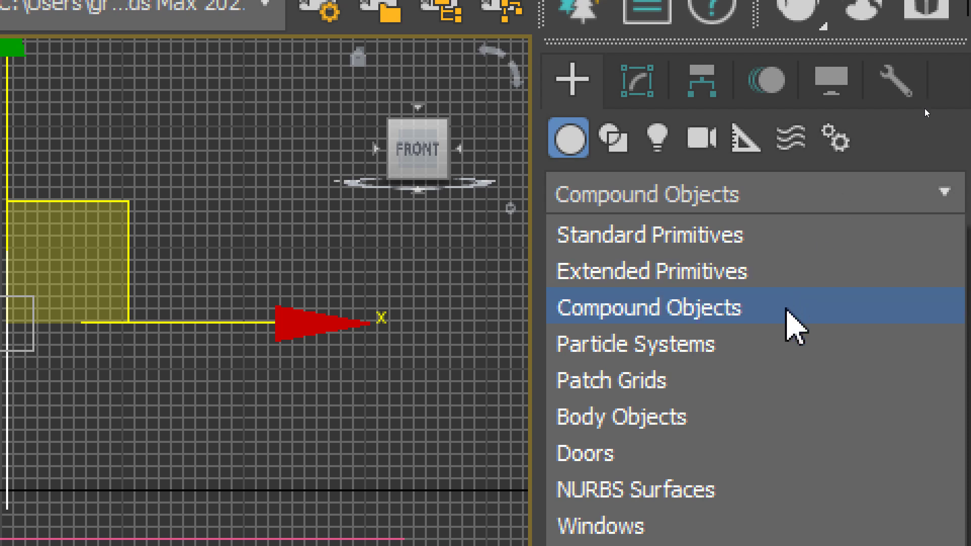
click(788, 309)
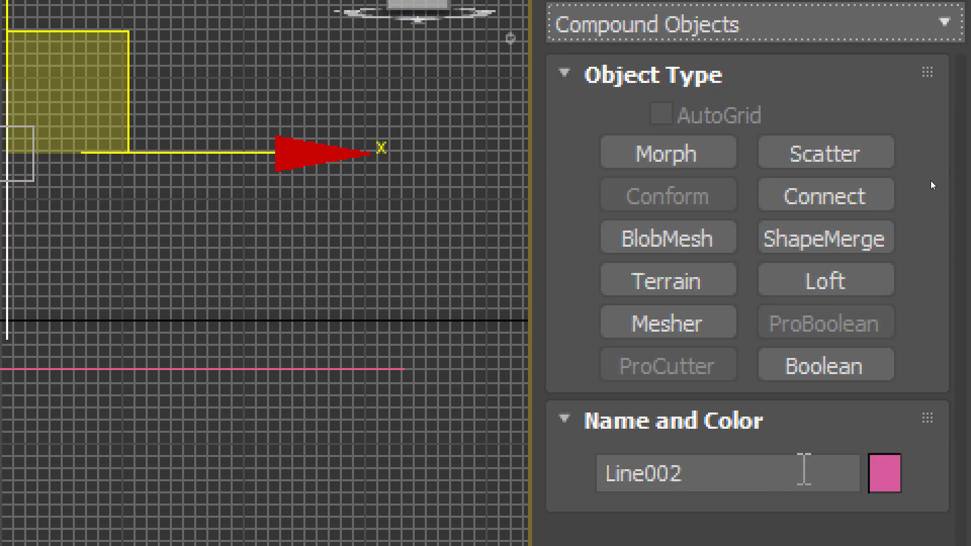
click(853, 463)
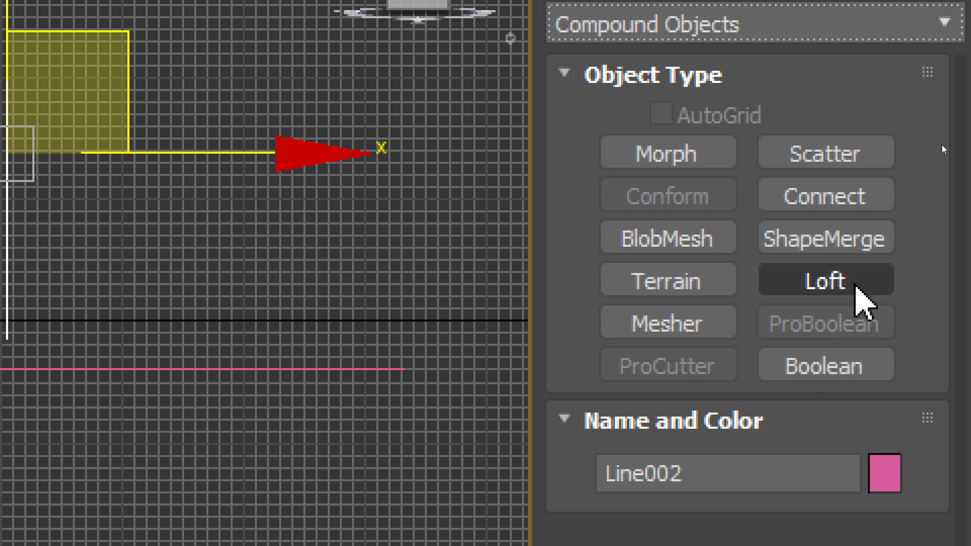
click(855, 285)
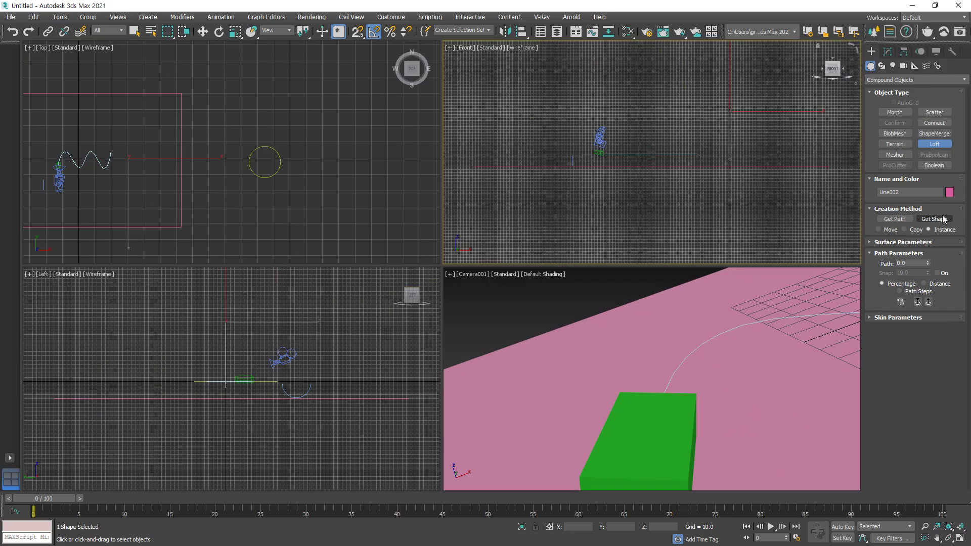
click(863, 410)
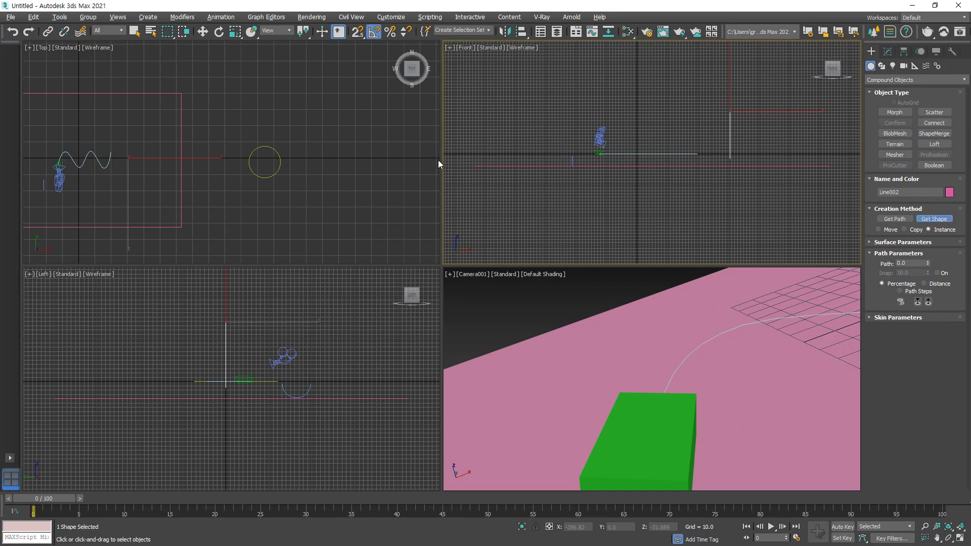
click(280, 158)
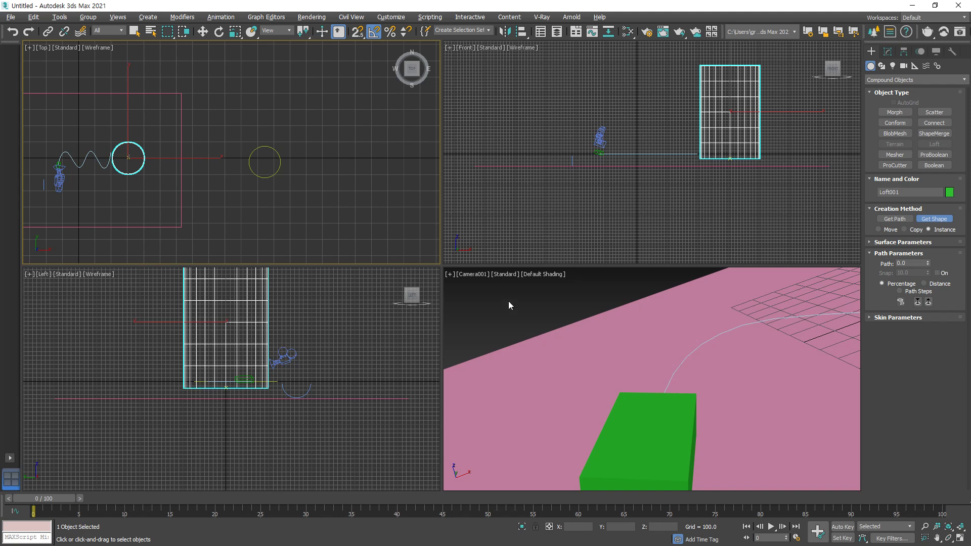
Inspect the lofted cylinder in a perspective view, delete it, and restore the camera view
key(p)
scroll(587, 322, down, 5)
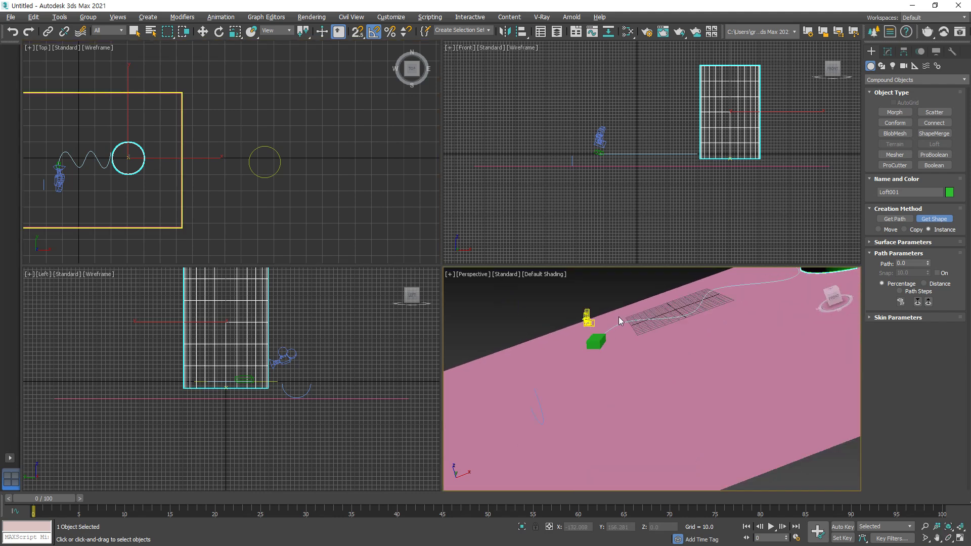
scroll(588, 325, down, 10)
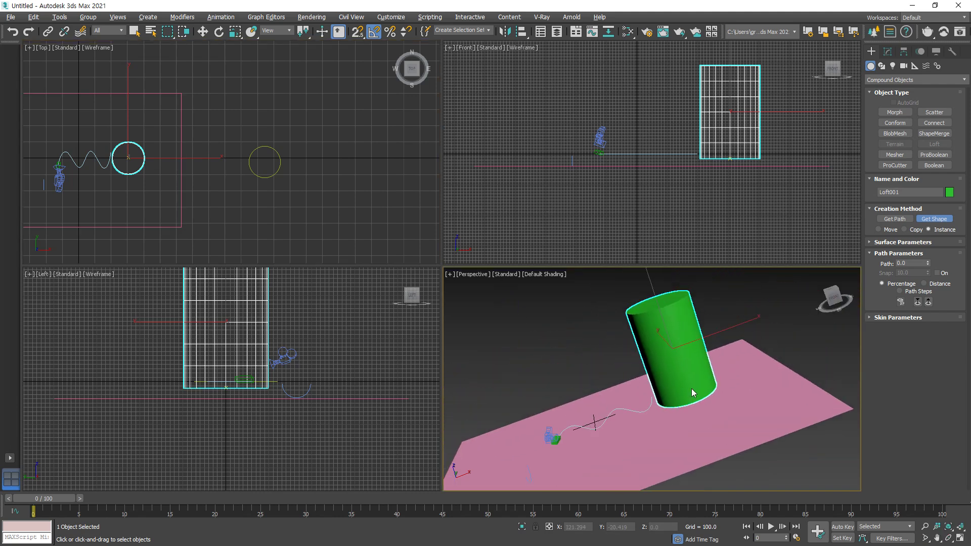
key(w)
key(Delete)
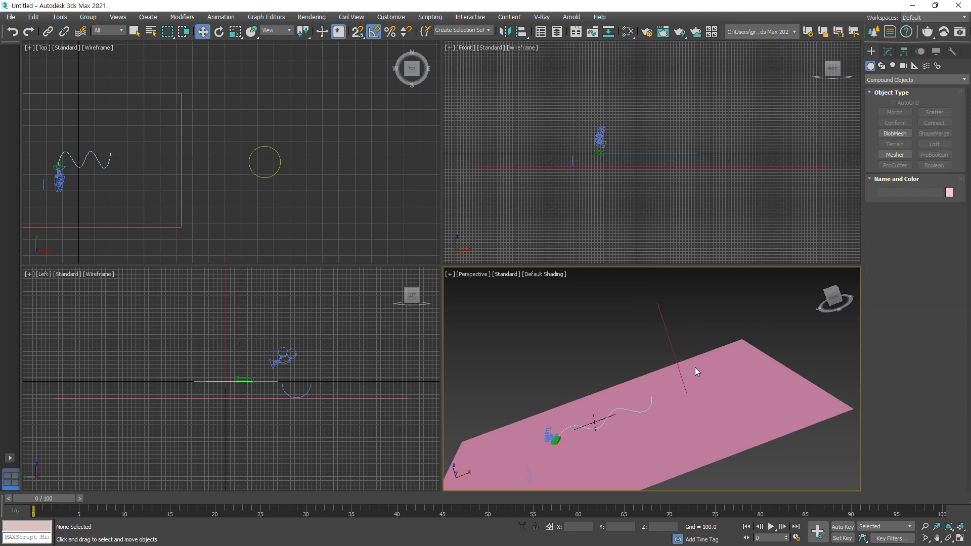
key(c)
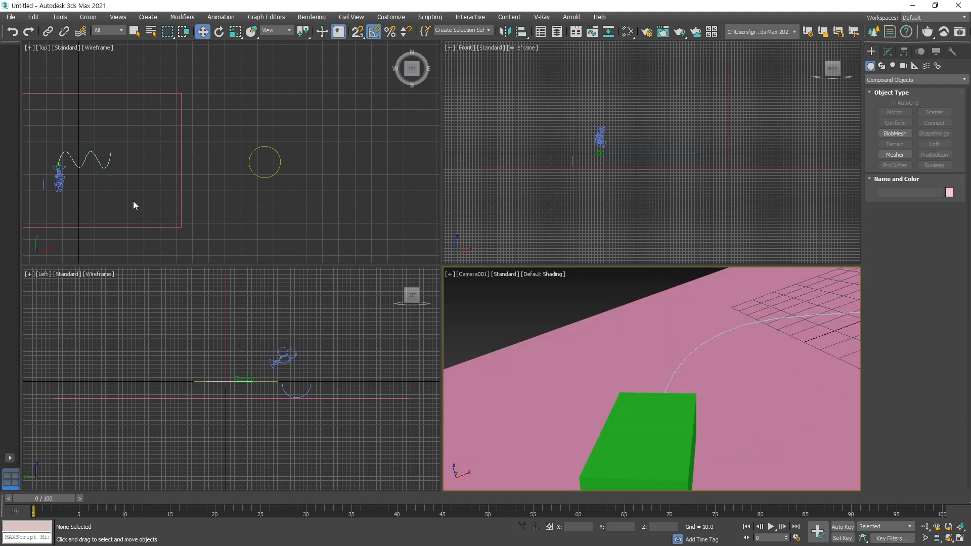
Enlarge the half-circle arc beside the path to a radius of about 62
click(100, 161)
middle_drag(195, 173, 191, 214)
scroll(191, 214, up, 3)
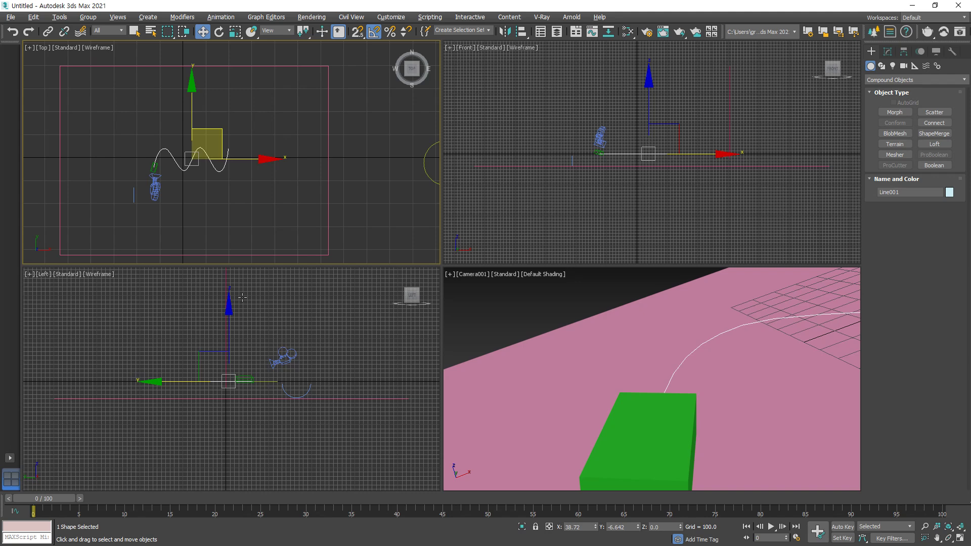
click(308, 390)
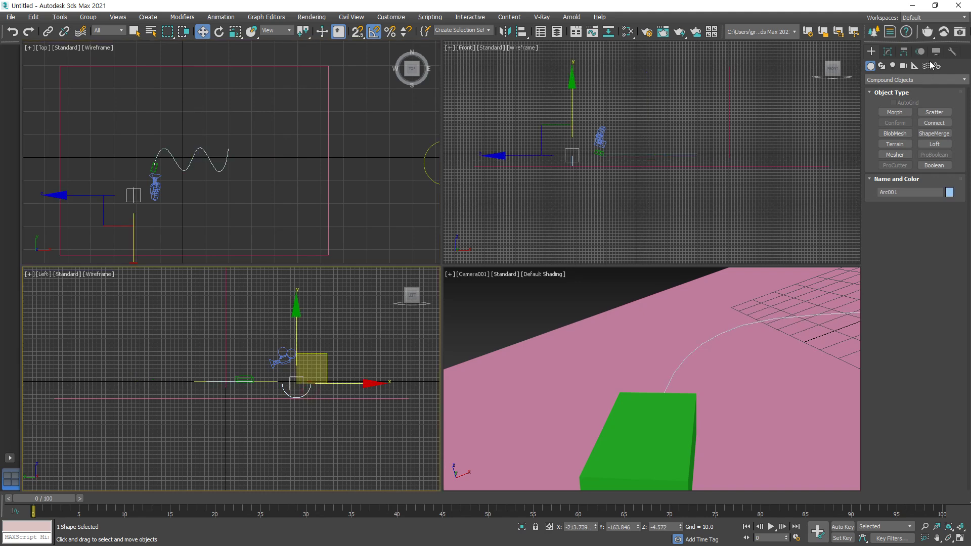
click(888, 52)
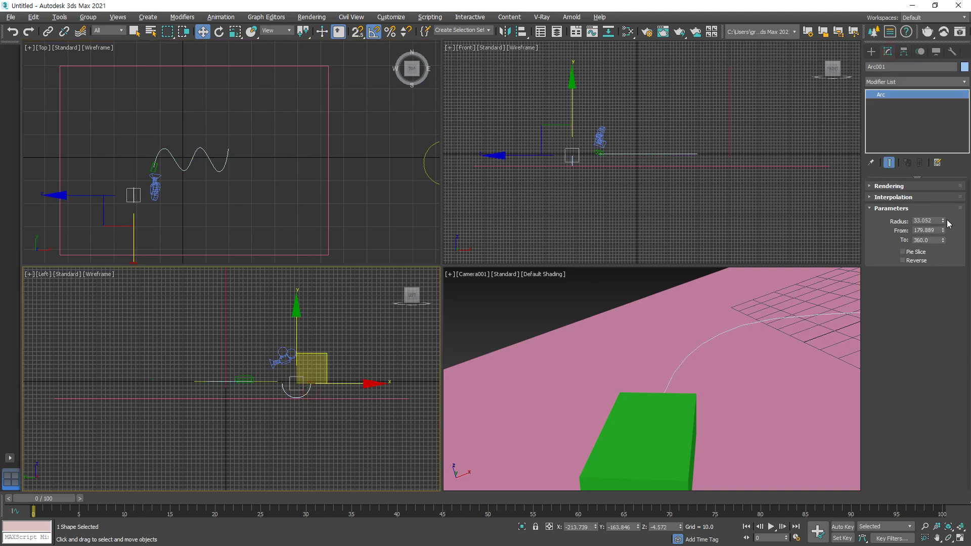
drag(944, 214, 956, 176)
scroll(297, 414, up, 5)
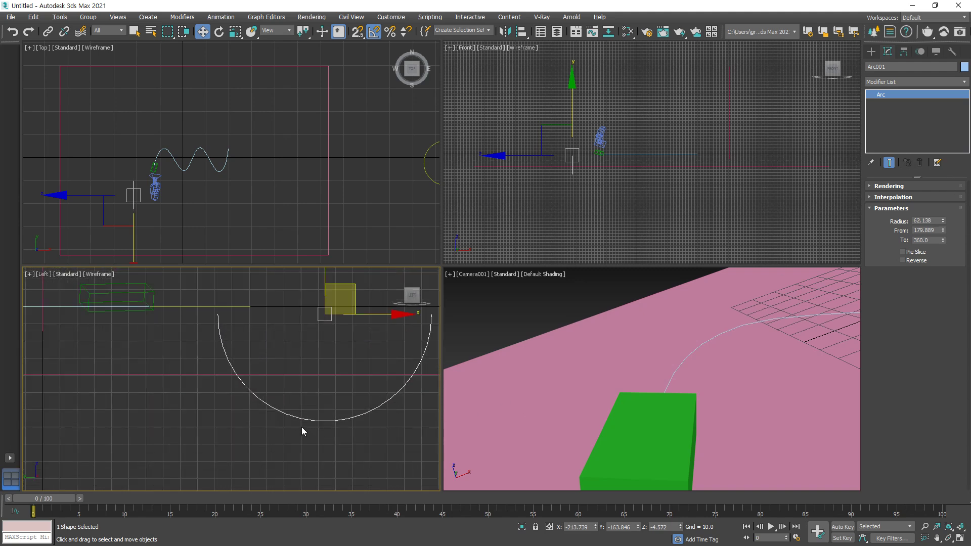
click(269, 276)
Create a Loft compound object along the wavy path, picking the half-circle arc in the Left view as its shape
click(221, 168)
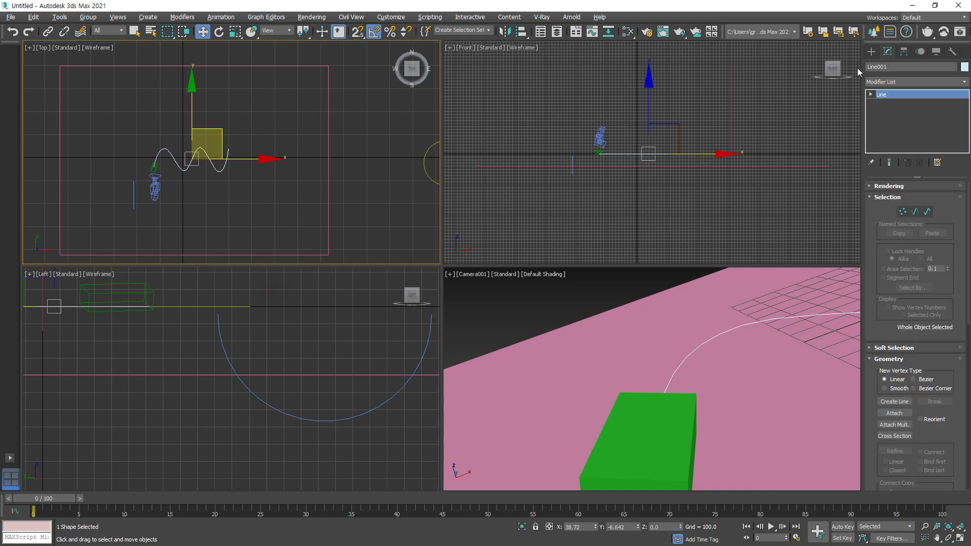
click(870, 52)
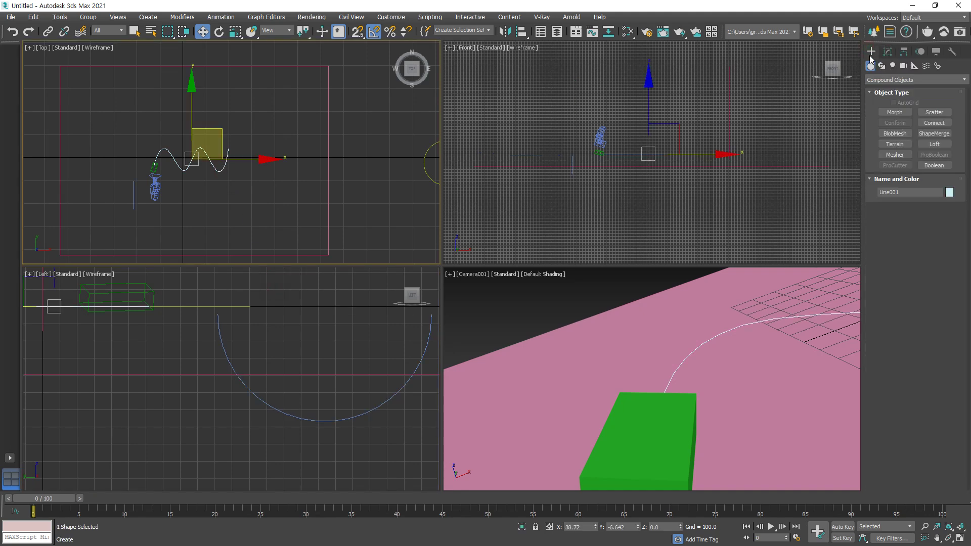
click(892, 80)
click(894, 104)
click(934, 143)
click(936, 220)
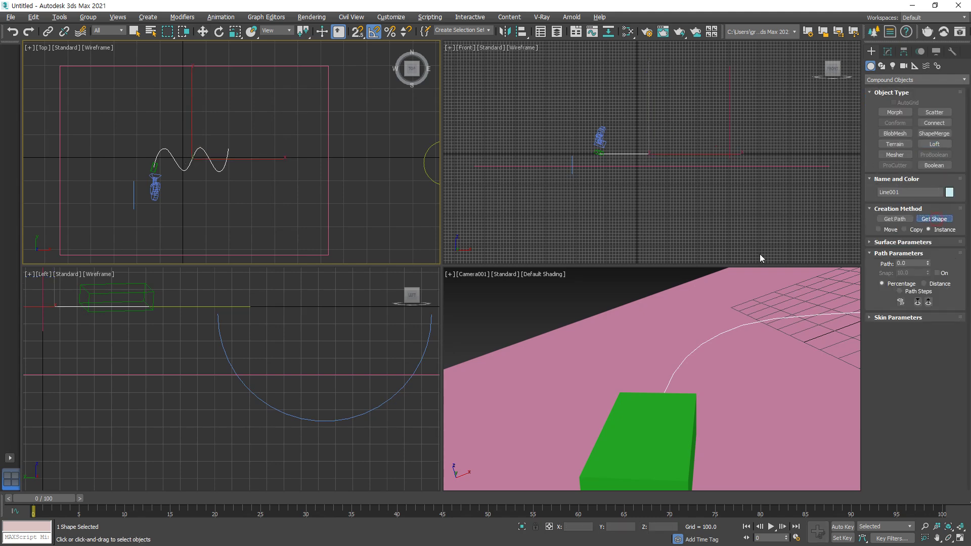
click(219, 336)
key(w)
Reduce the arc's radius to about 14.9 to narrow the lofted track, and scrub the timeline to check the box's run
click(423, 348)
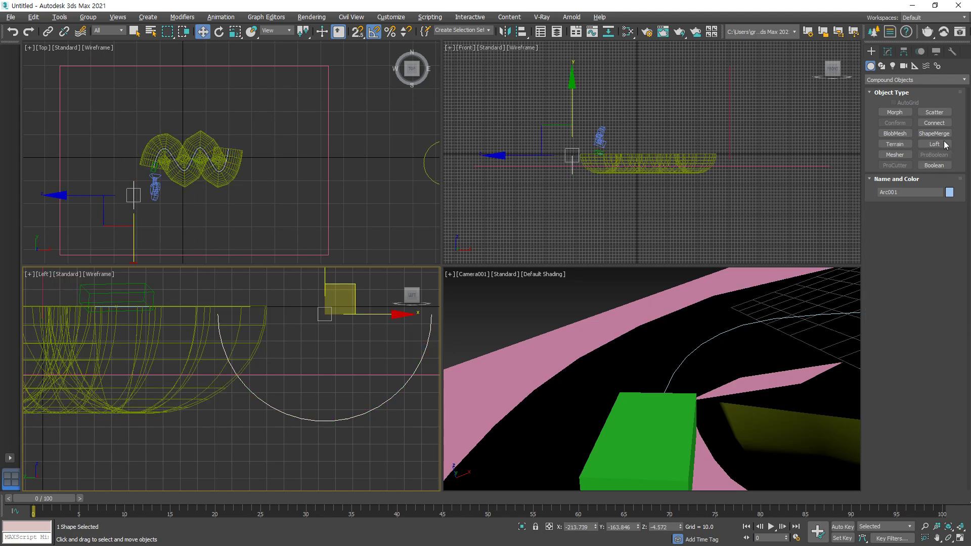
click(888, 53)
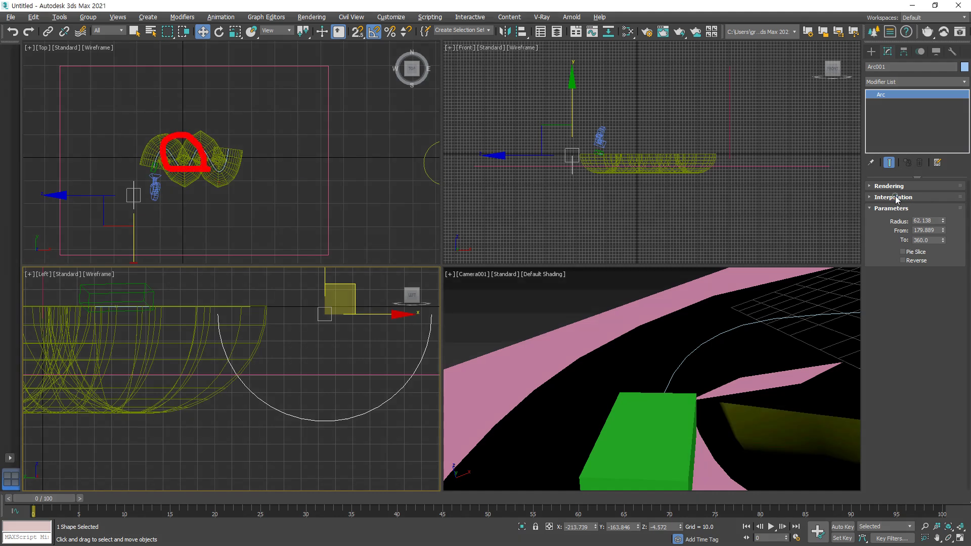
scroll(194, 177, up, 3)
scroll(195, 177, up, 2)
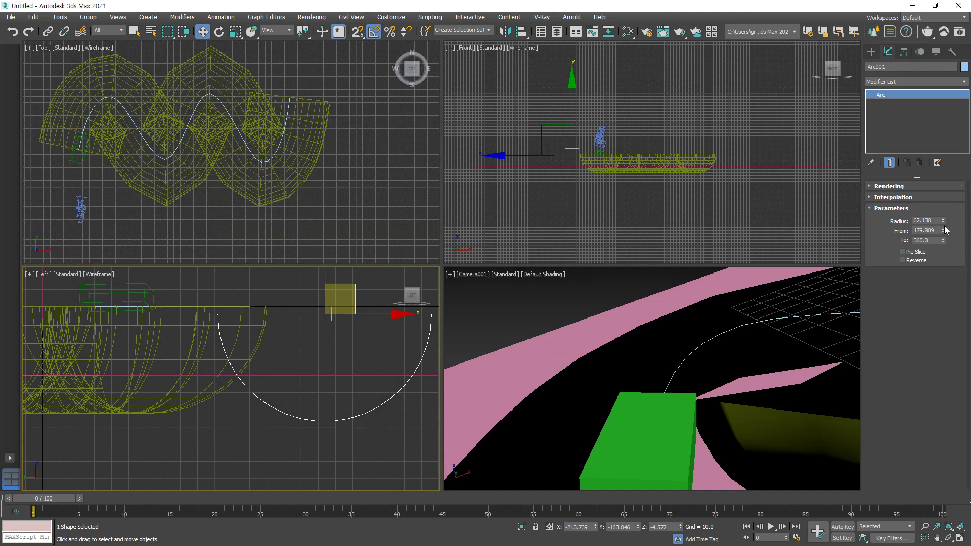
drag(943, 220, 945, 248)
drag(946, 252, 946, 258)
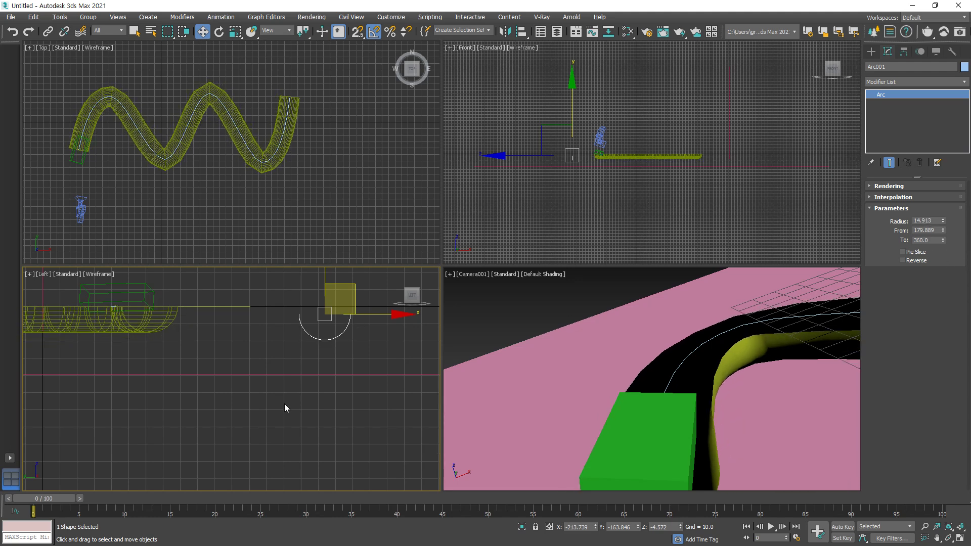
mouse_move(39, 499)
mouse_down()
mouse_move(348, 501)
mouse_move(629, 482)
mouse_move(947, 483)
mouse_move(33, 485)
mouse_up()
click(196, 394)
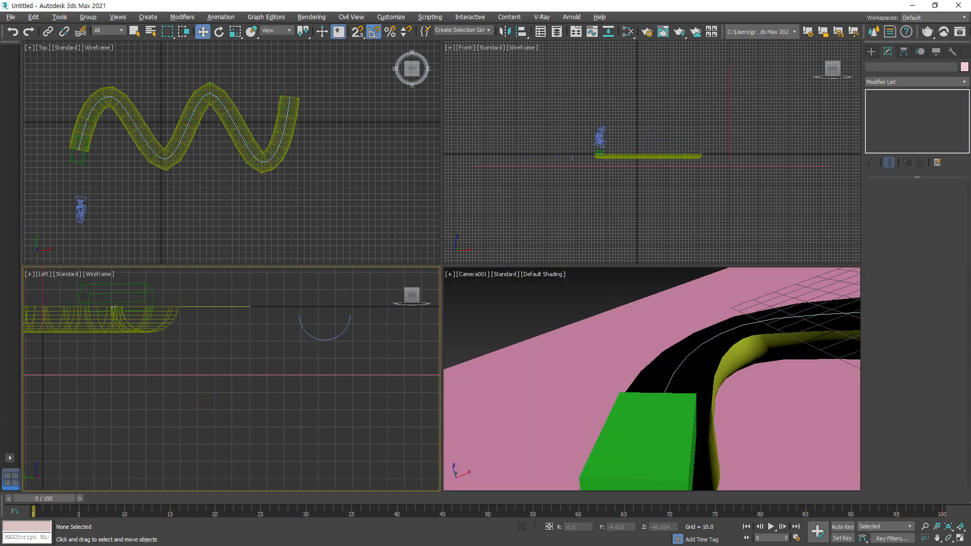
Convert all six vertices of the wavy path spline to Bezier
scroll(348, 319, up, 5)
scroll(161, 158, up, 11)
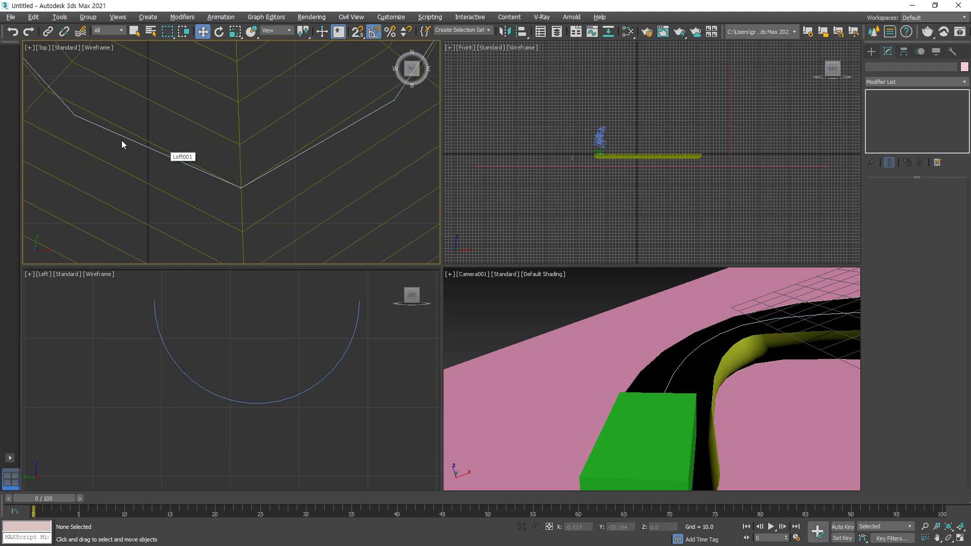
click(115, 134)
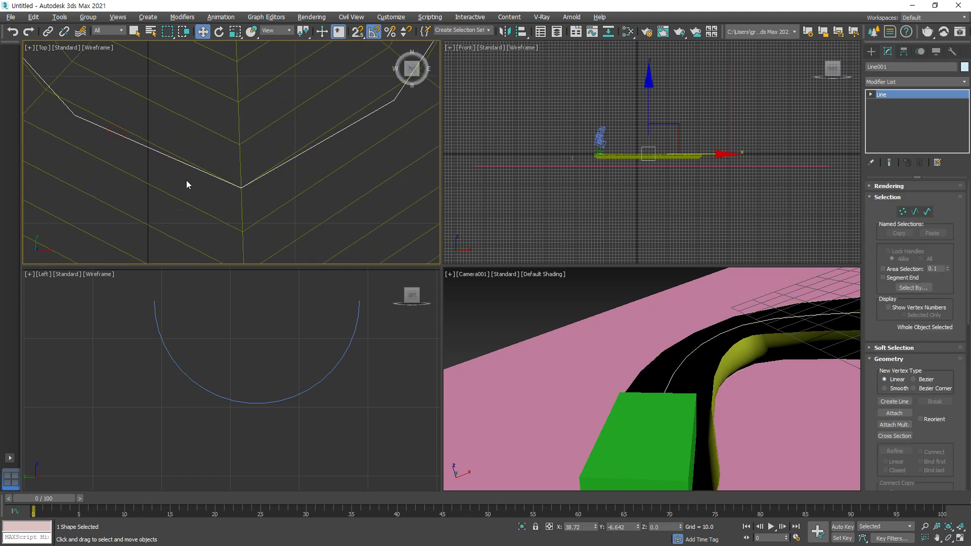
key(1)
click(240, 187)
right_click(240, 186)
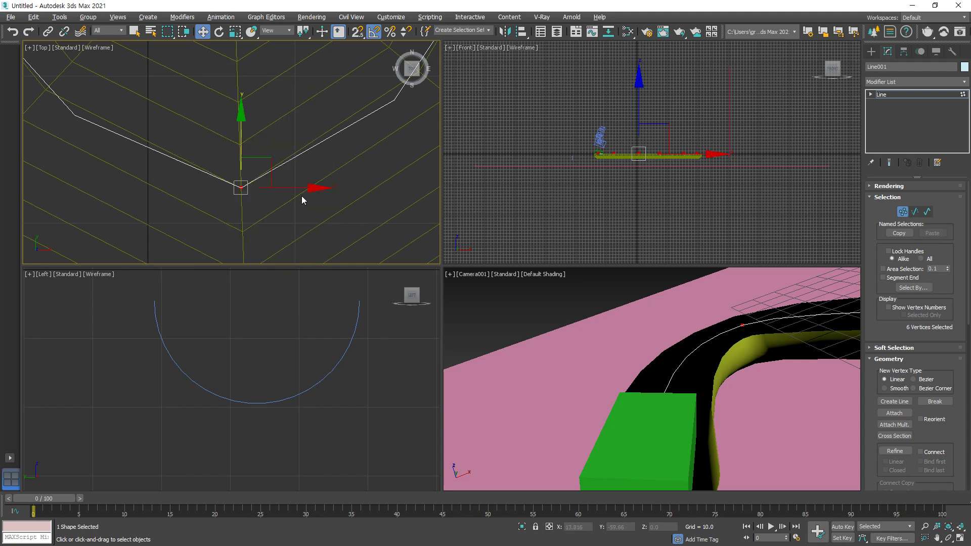
right_click(240, 187)
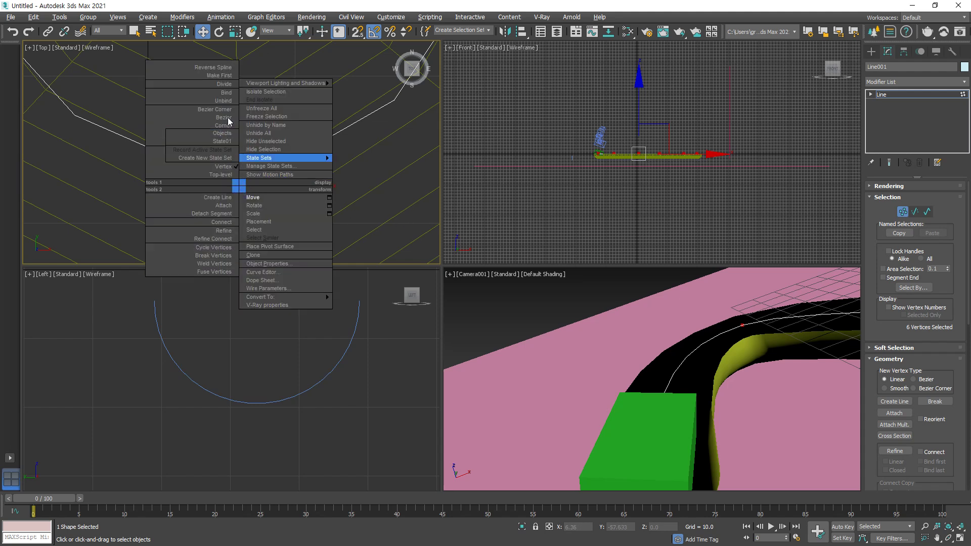
click(208, 83)
right_click(240, 187)
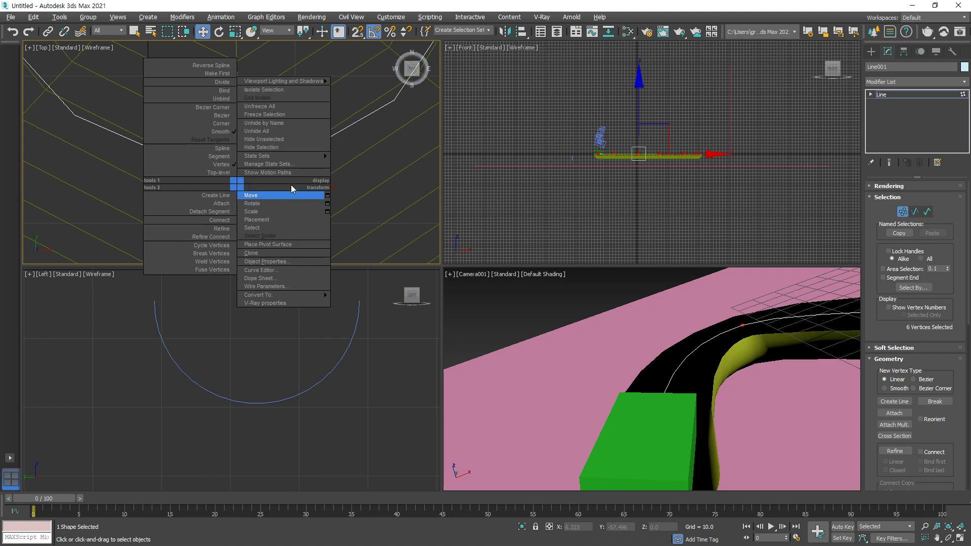
click(284, 116)
Lengthen the Bezier handles at the wavy path's first lower and first upper bends in the Top view to round the track
scroll(295, 285, down, 3)
scroll(228, 205, down, 8)
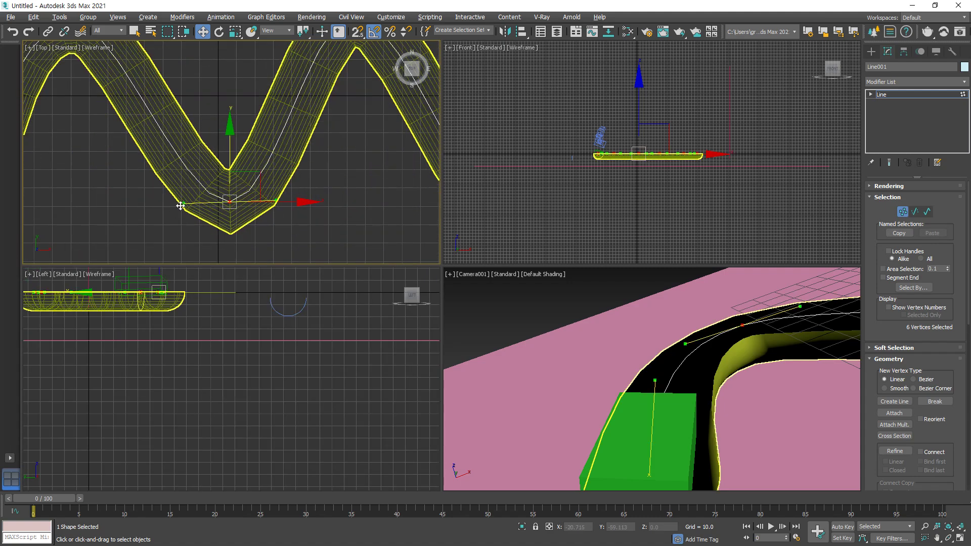
drag(180, 204, 157, 206)
scroll(141, 121, down, 5)
scroll(134, 107, up, 3)
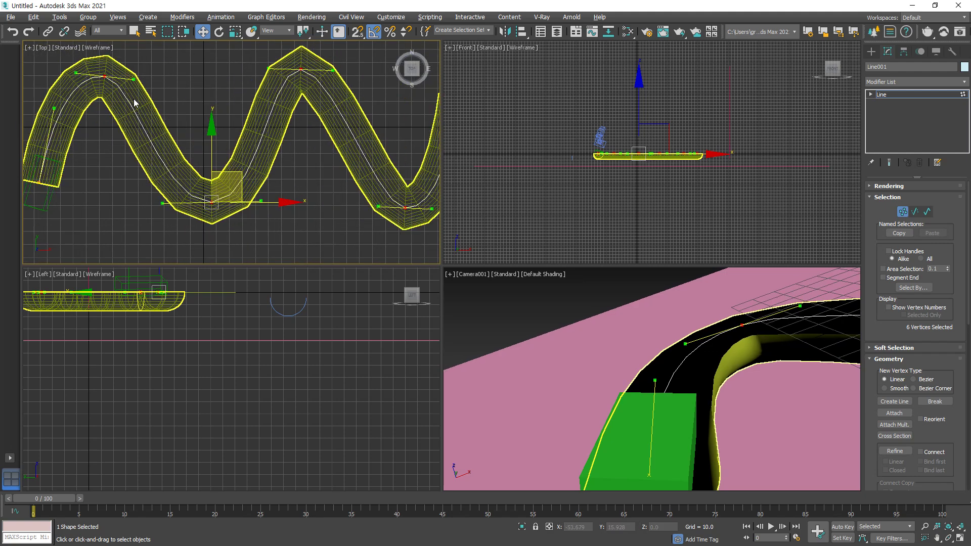
drag(131, 78, 139, 73)
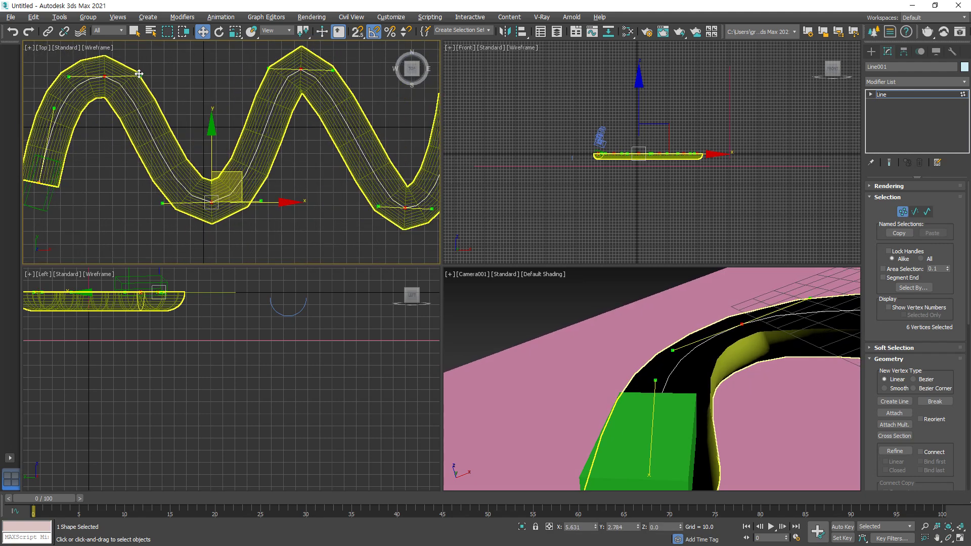
Lengthen the Bezier handles at the wavy path's second upper and second lower bends to widen those curves
click(297, 72)
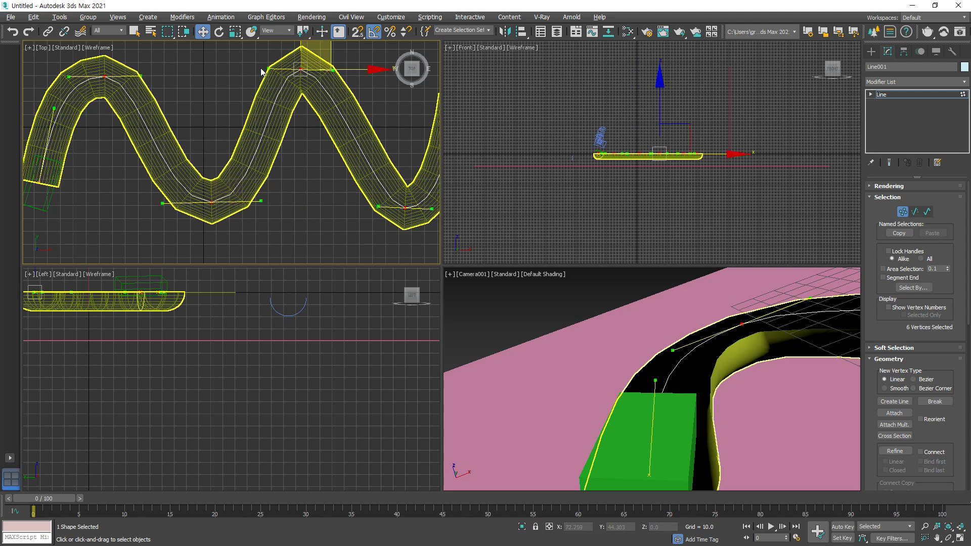
drag(266, 69, 231, 68)
middle_drag(303, 169, 207, 163)
click(308, 203)
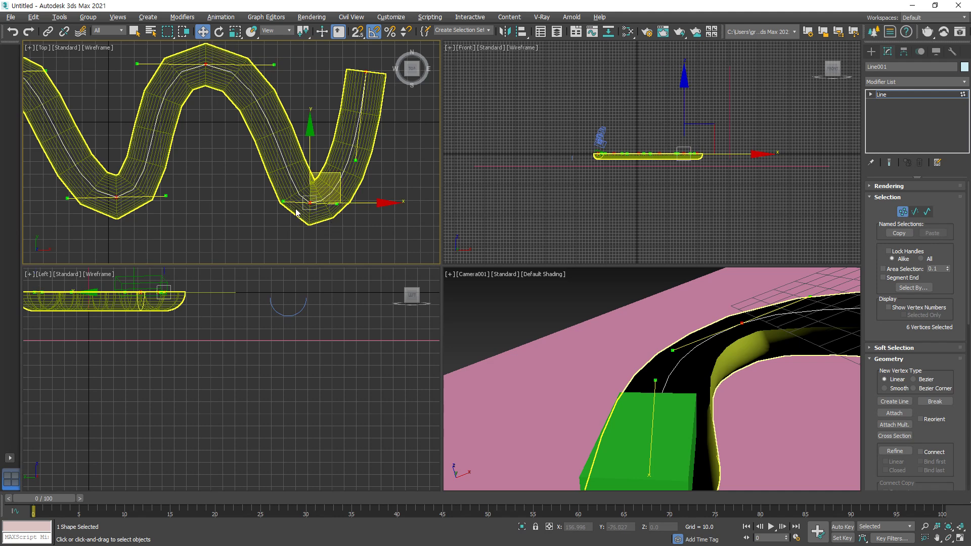
drag(284, 201, 249, 205)
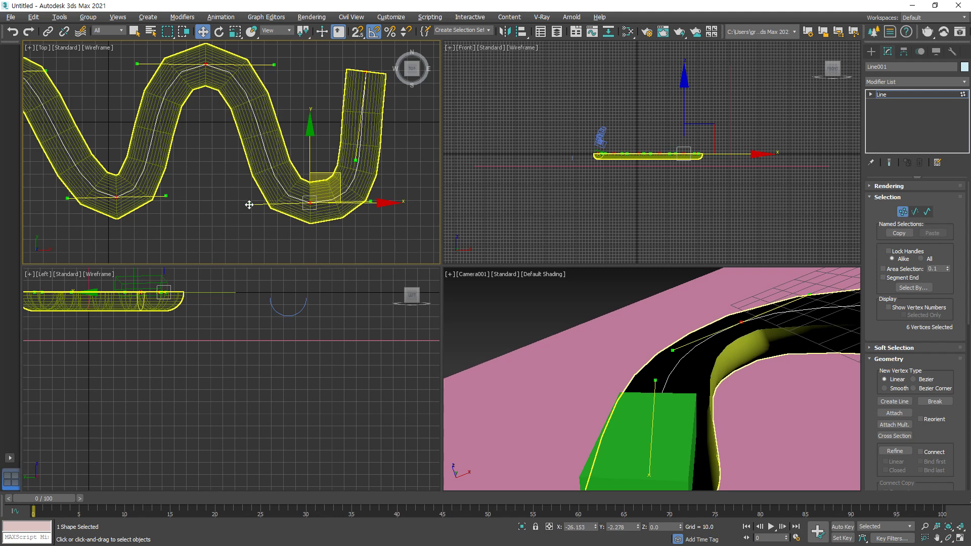
Scrub the timeline to check the box's run along the rounded track, and clear the vertex selection on the path
mouse_move(44, 501)
mouse_down()
mouse_move(724, 512)
mouse_move(44, 501)
mouse_up()
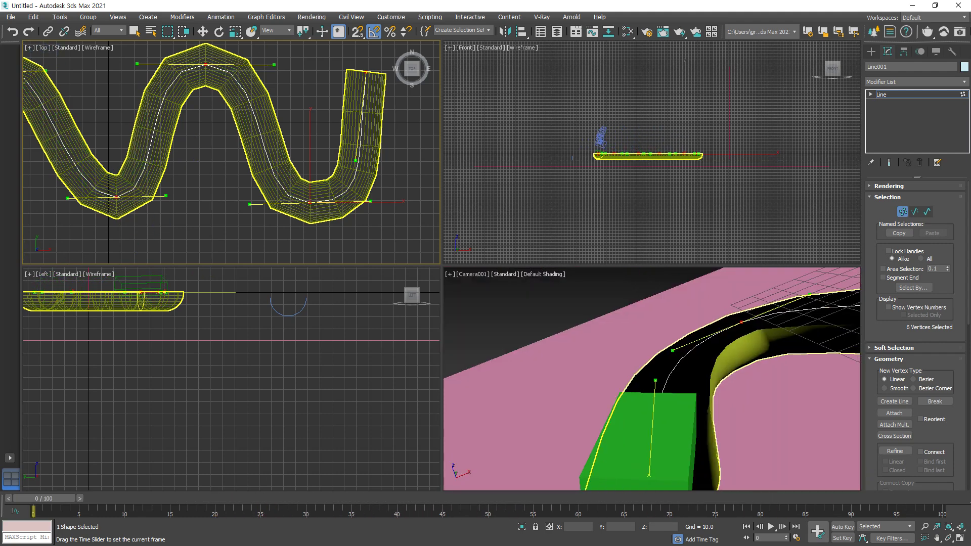
key(w)
scroll(169, 172, down, 3)
scroll(169, 172, down, 2)
click(217, 206)
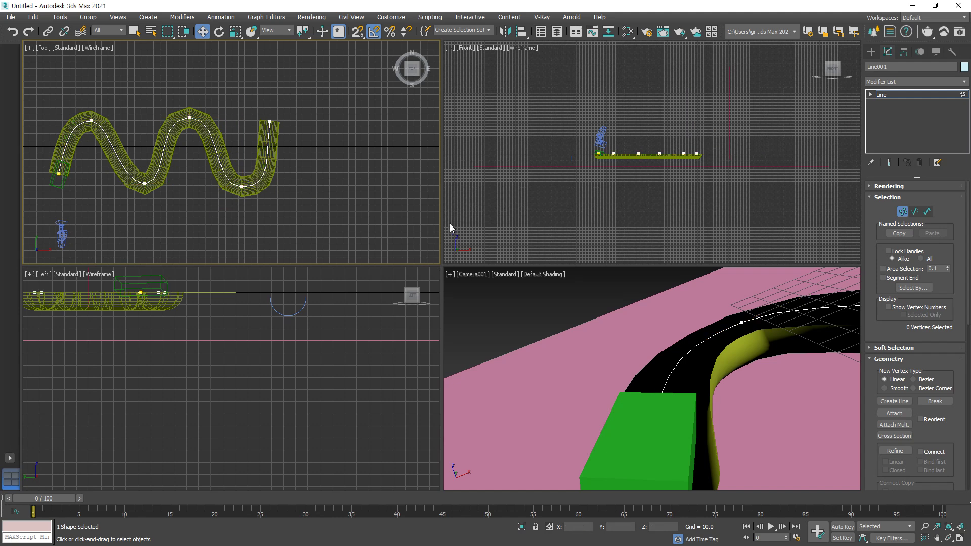
In the Front view, raise the path's second vertex and lower its fourth to about Z -68, and scrub the timeline to check the run
click(615, 153)
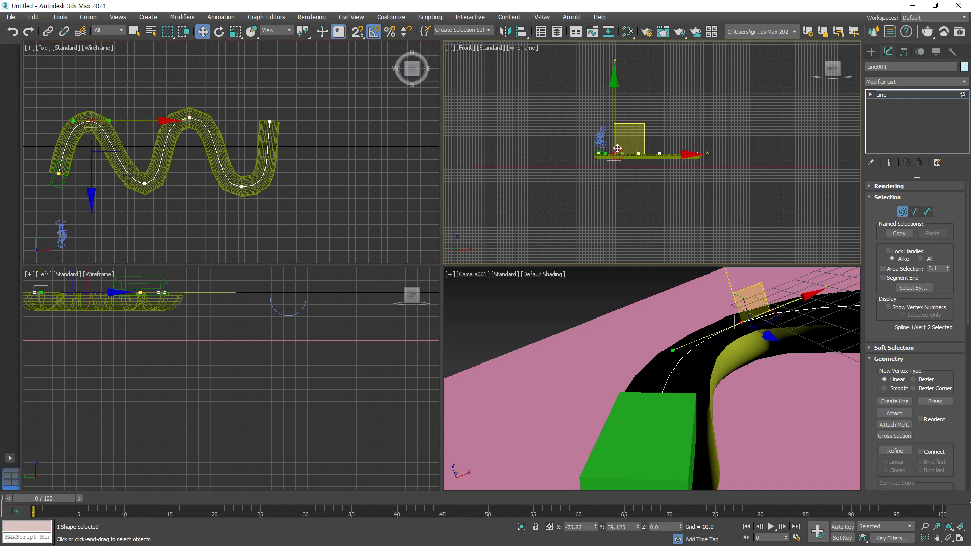
scroll(617, 154, up, 2)
drag(635, 128, 640, 94)
click(702, 163)
drag(702, 164, 703, 204)
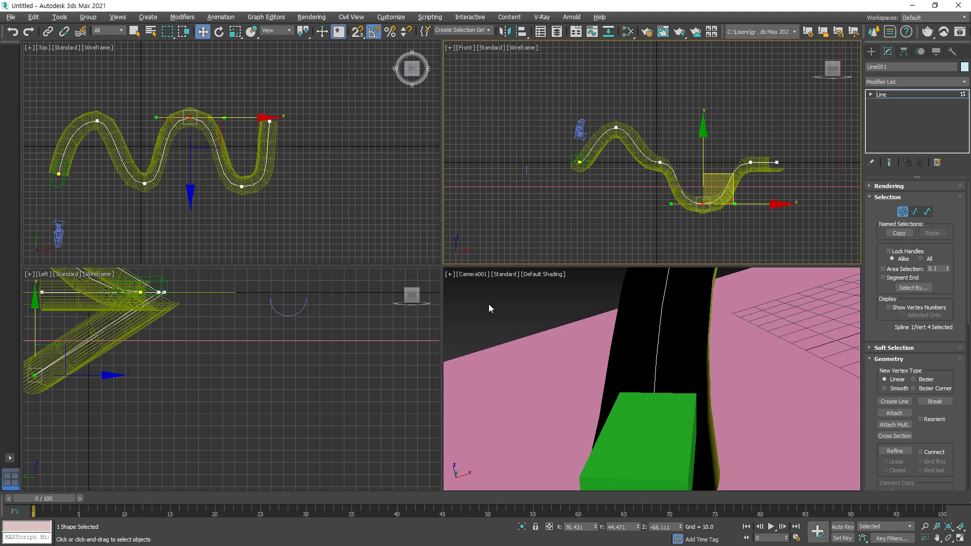
drag(57, 499, 2, 506)
key(w)
Leave the path line's sub-object editing and select the box at the start of the track
click(914, 212)
click(130, 241)
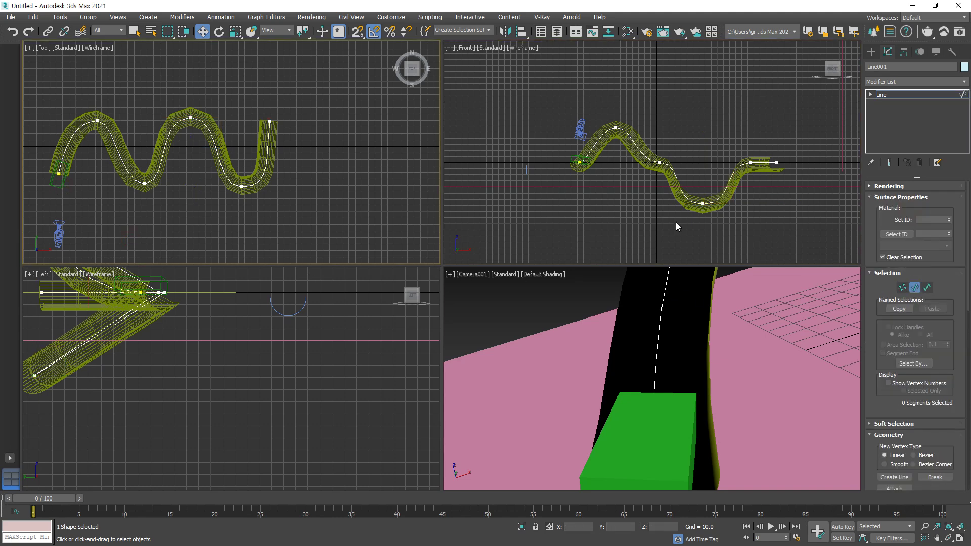
click(787, 210)
key(1)
click(60, 185)
key(1)
click(61, 184)
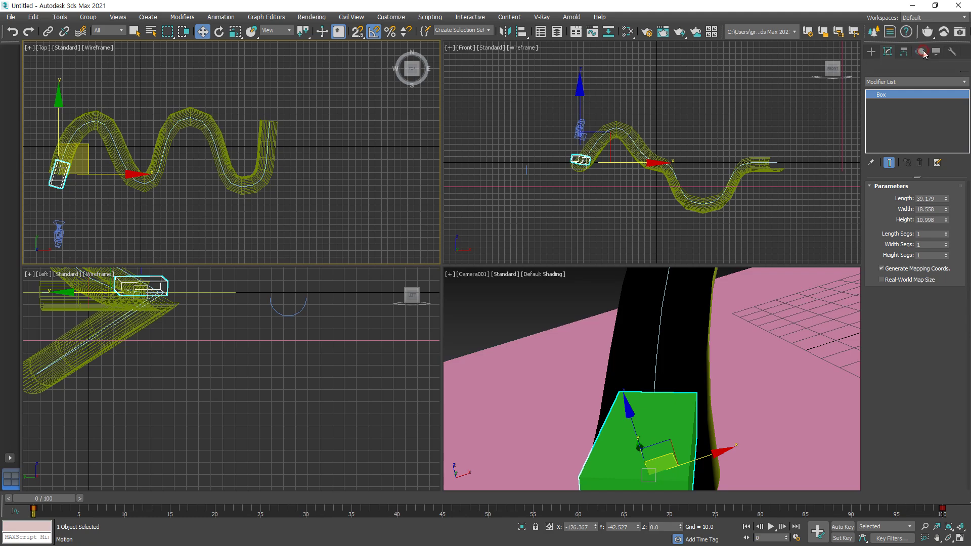
Set the Bank Amount of the box's path constraint to 0.1, and scrub the timeline to frame 100 to check the banking
click(922, 51)
scroll(933, 416, down, 5)
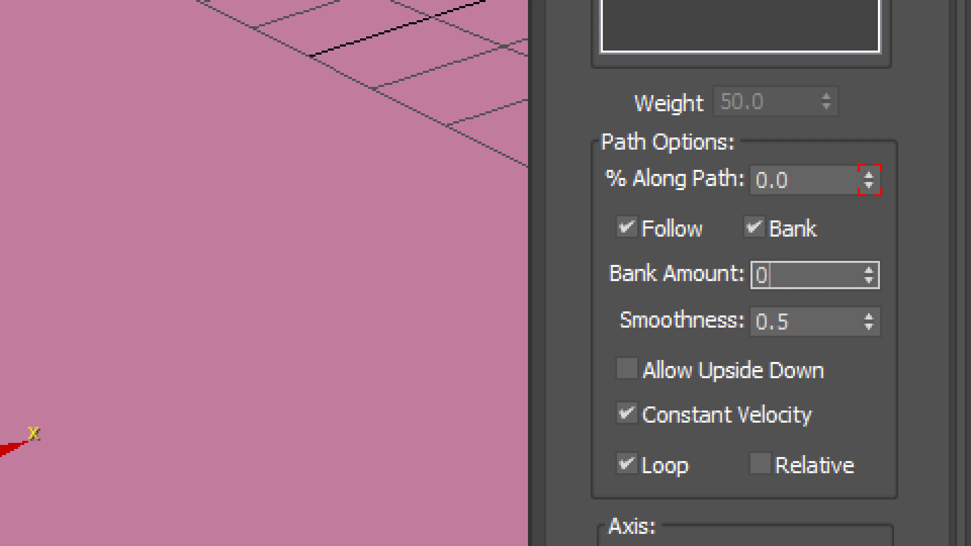
key(Return)
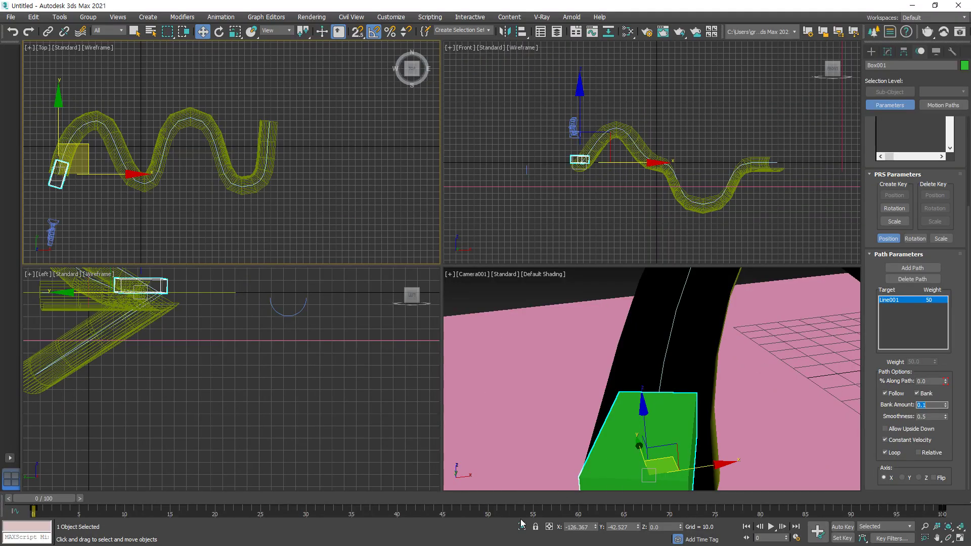
drag(48, 501, 942, 520)
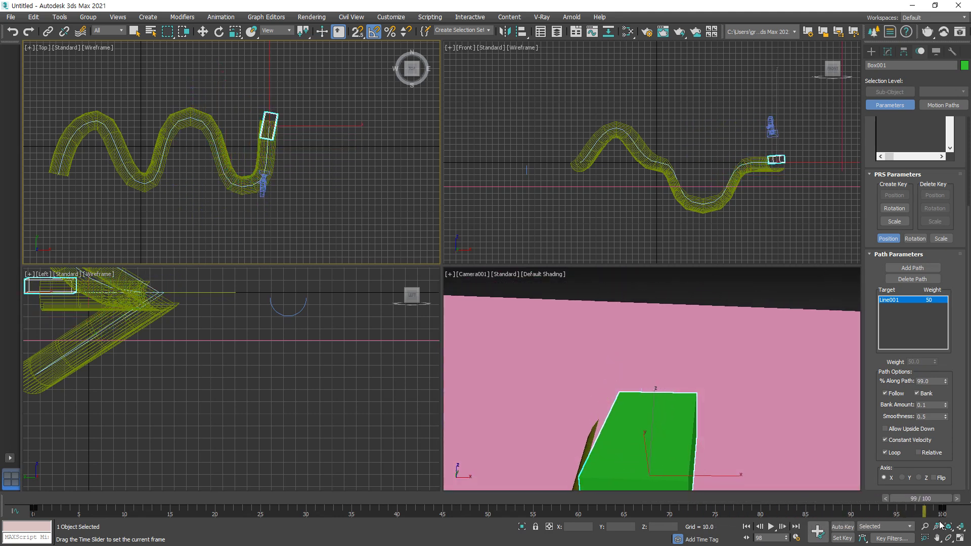
key(w)
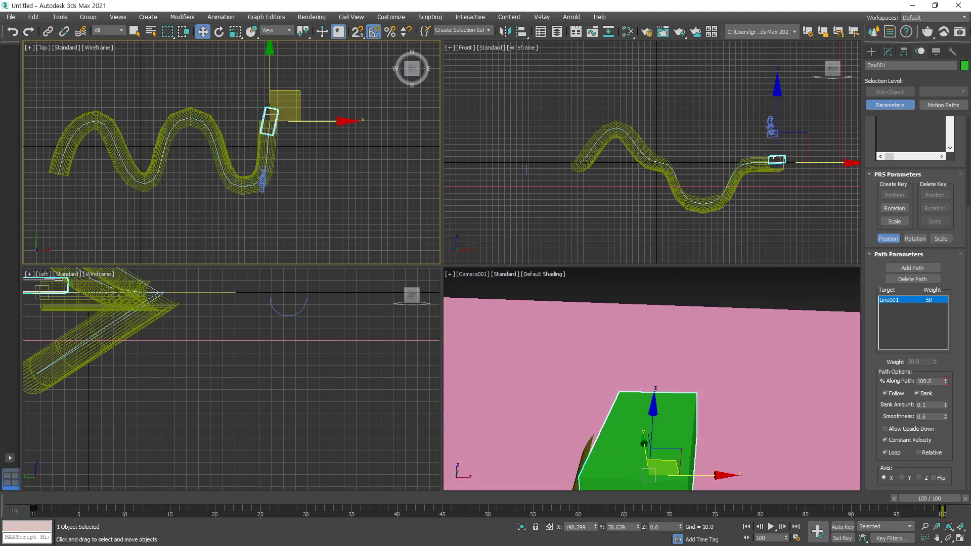